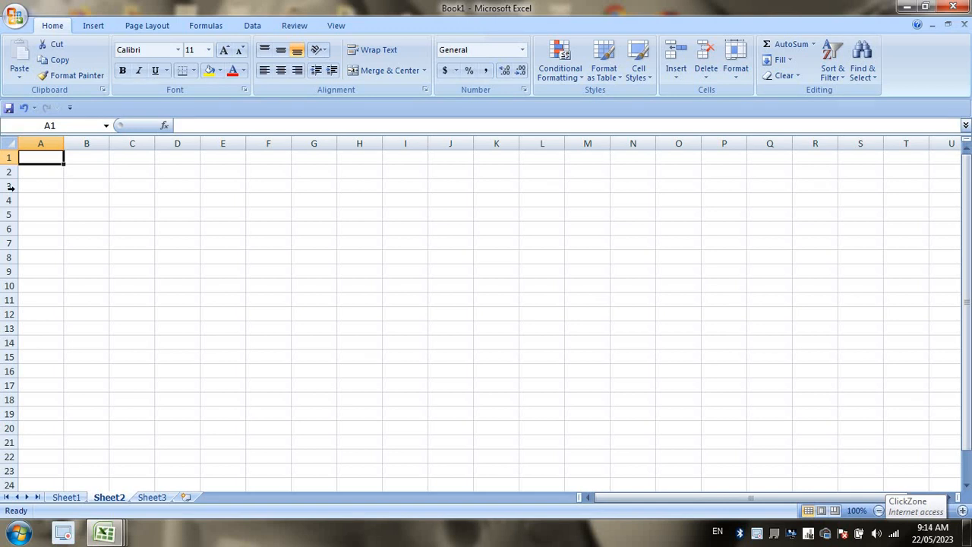
# Set the whole worksheet's font size to 18.
pyautogui.click(7, 144)
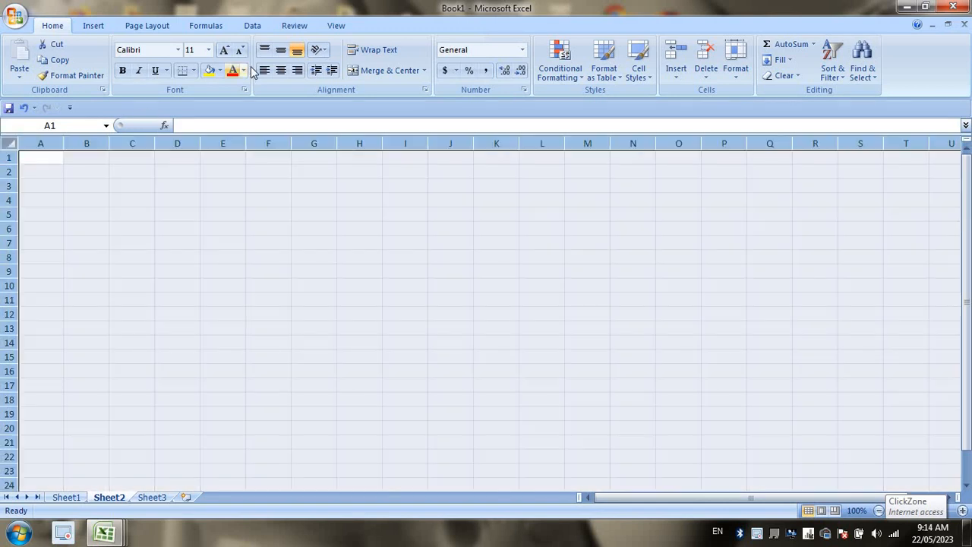
pyautogui.click(224, 50)
pyautogui.click(224, 49)
pyautogui.click(224, 50)
pyautogui.click(224, 49)
pyautogui.click(173, 206)
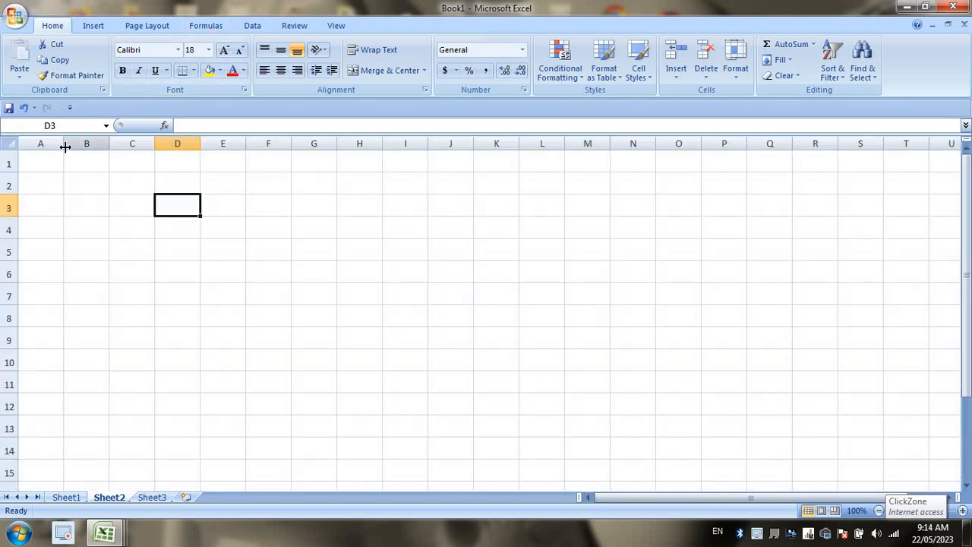
# Widen column A and fill A1:A12 with 100 through 1200 in steps of 100.
pyautogui.moveTo(65, 146); pyautogui.dragTo(96, 162)
pyautogui.click(95, 162)
pyautogui.write('100')
pyautogui.press('Return')
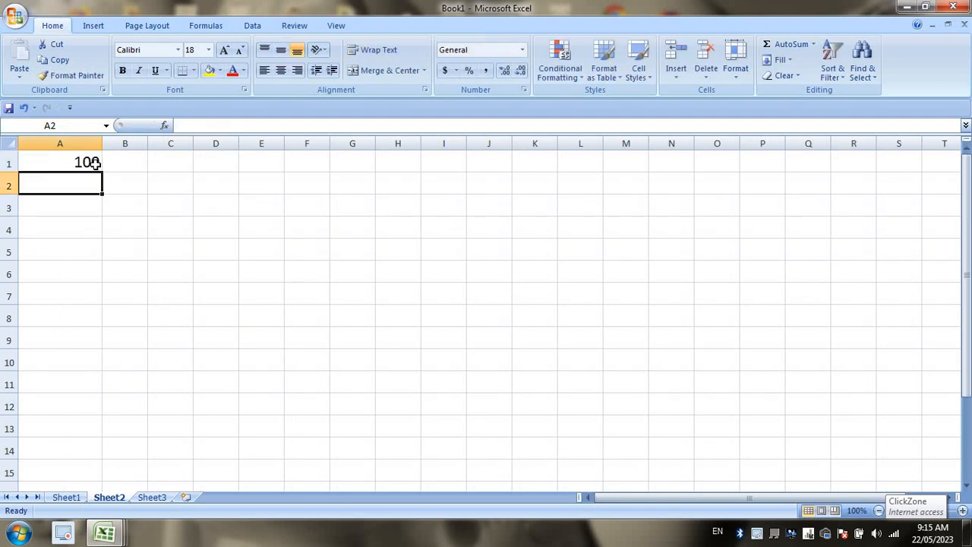
pyautogui.write('200')
pyautogui.press('Return')
pyautogui.moveTo(93, 163); pyautogui.dragTo(105, 410)
pyautogui.click(97, 426)
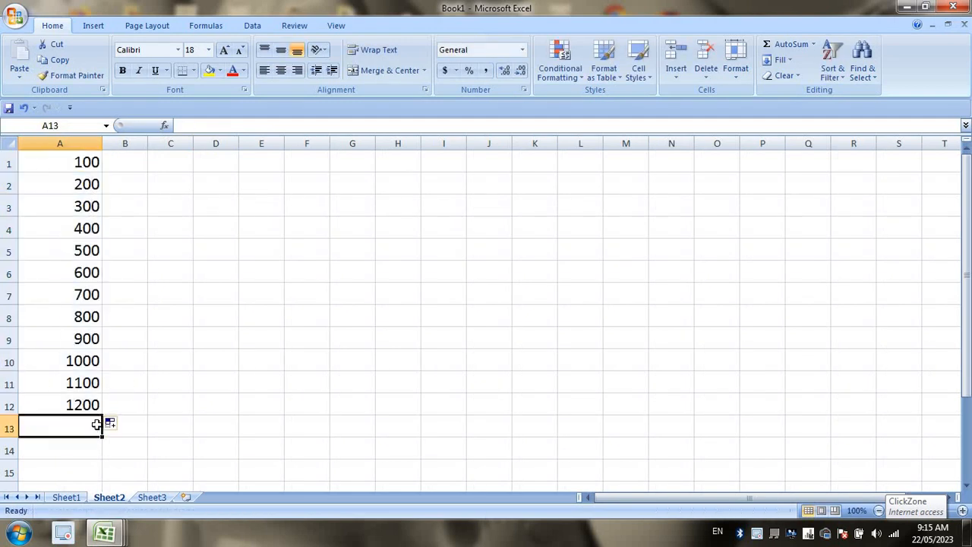
pyautogui.write('=SUM(')
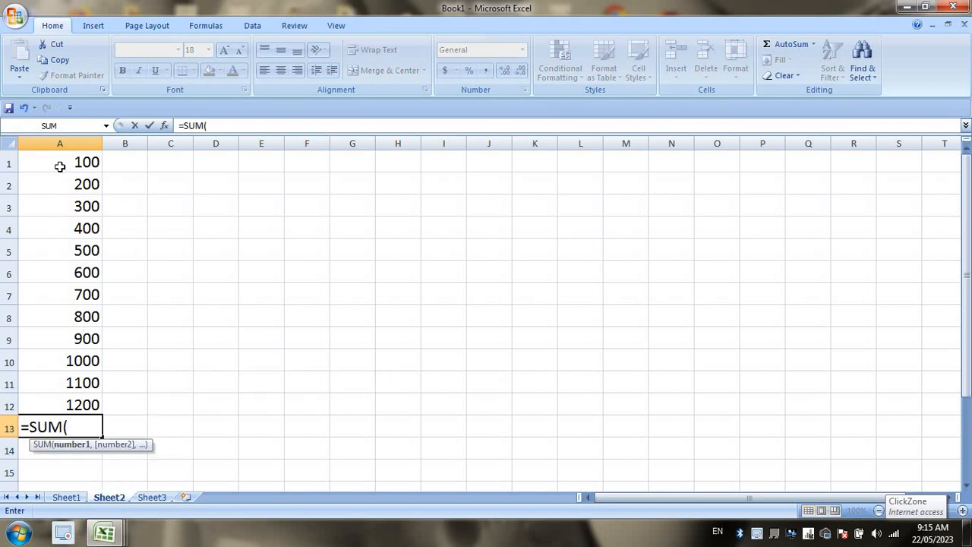
# Complete A13 as =SUM(A1:A12)/COUNT(A1:A12) so it shows the average 650.
pyautogui.moveTo(60, 165); pyautogui.dragTo(62, 397)
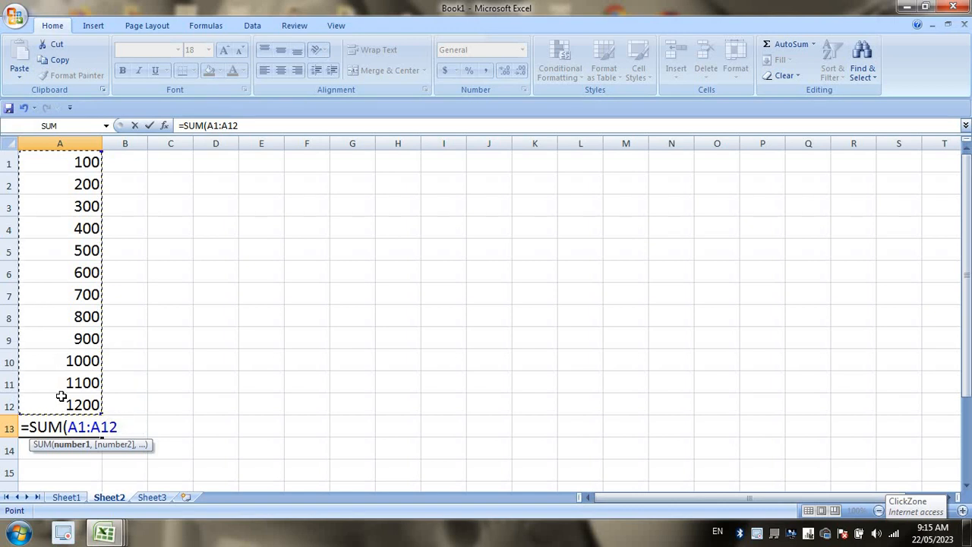
pyautogui.write(')/coun')
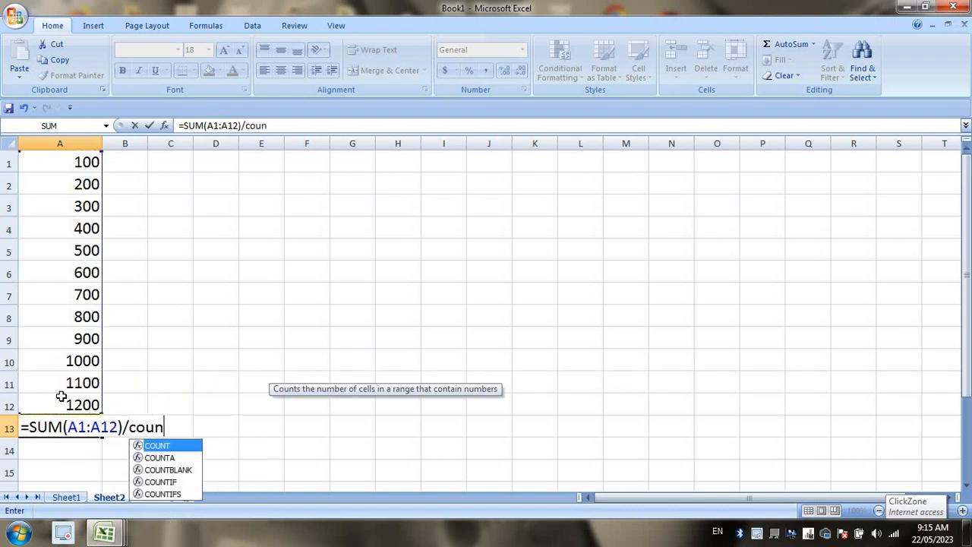
pyautogui.press('Tab')
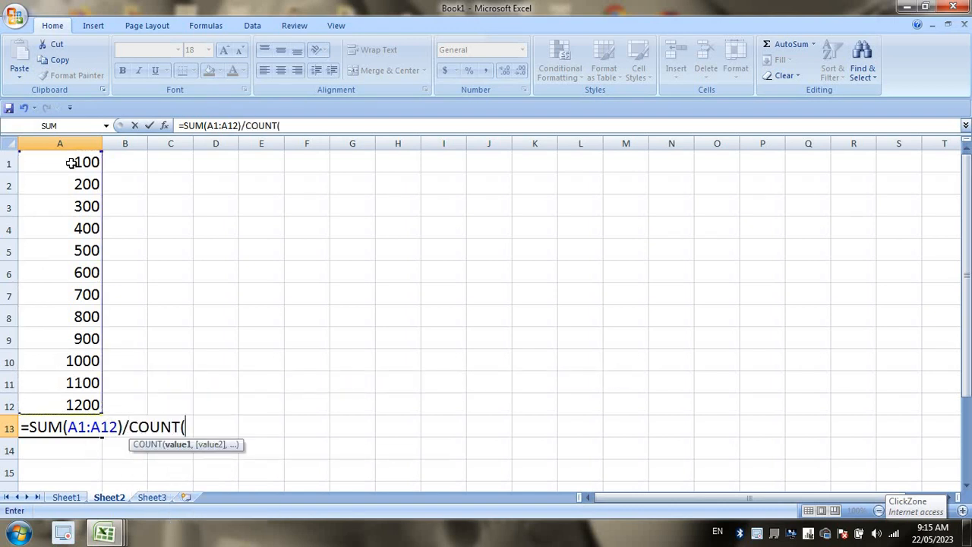
pyautogui.moveTo(74, 161); pyautogui.dragTo(66, 406)
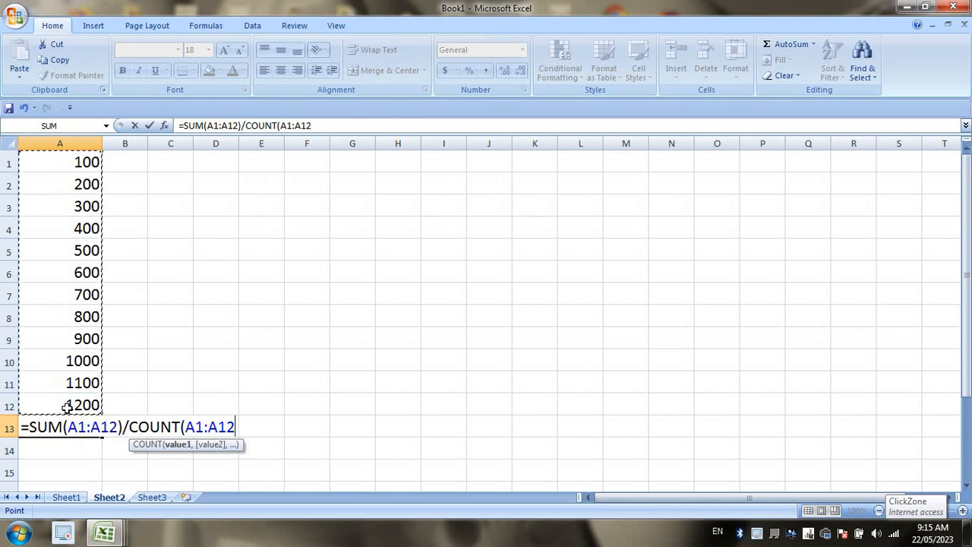
pyautogui.write(')')
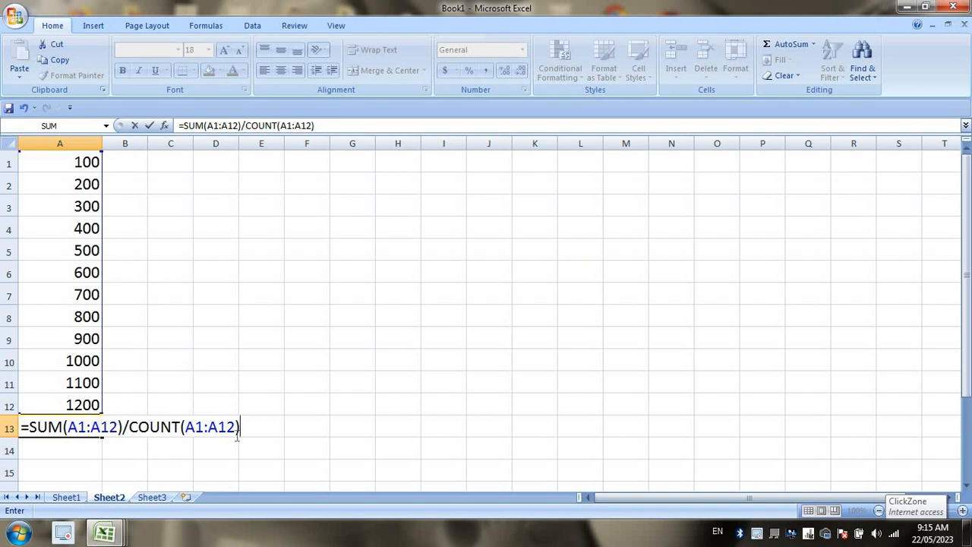
pyautogui.press('Return')
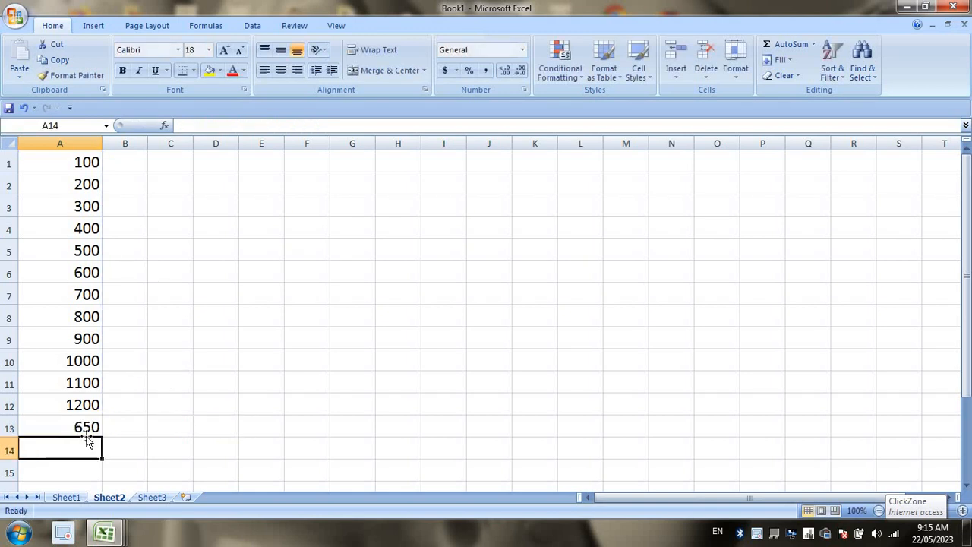
pyautogui.click(263, 243)
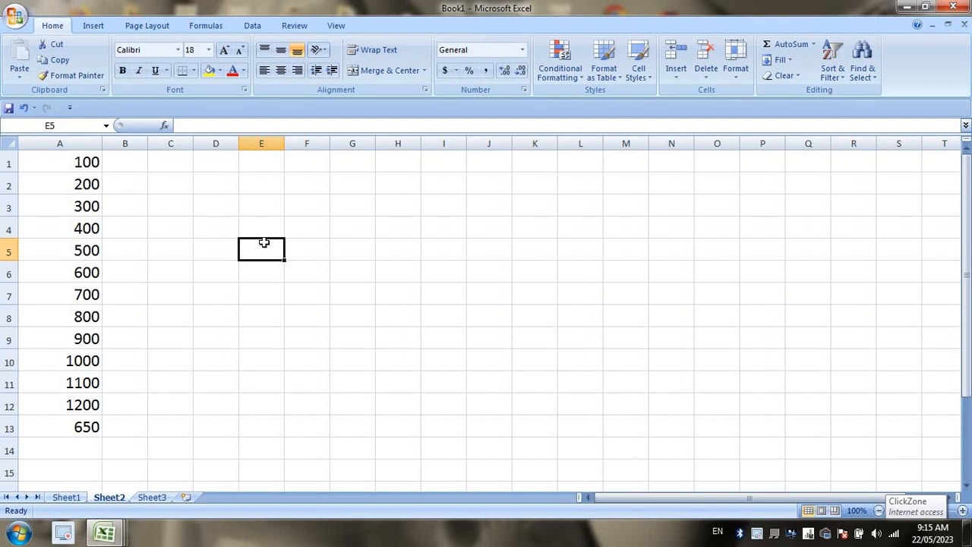
pyautogui.write('5')
pyautogui.press('Return')
pyautogui.write('2')
pyautogui.press('Return')
pyautogui.write('1')
pyautogui.press('Return')
pyautogui.write('23')
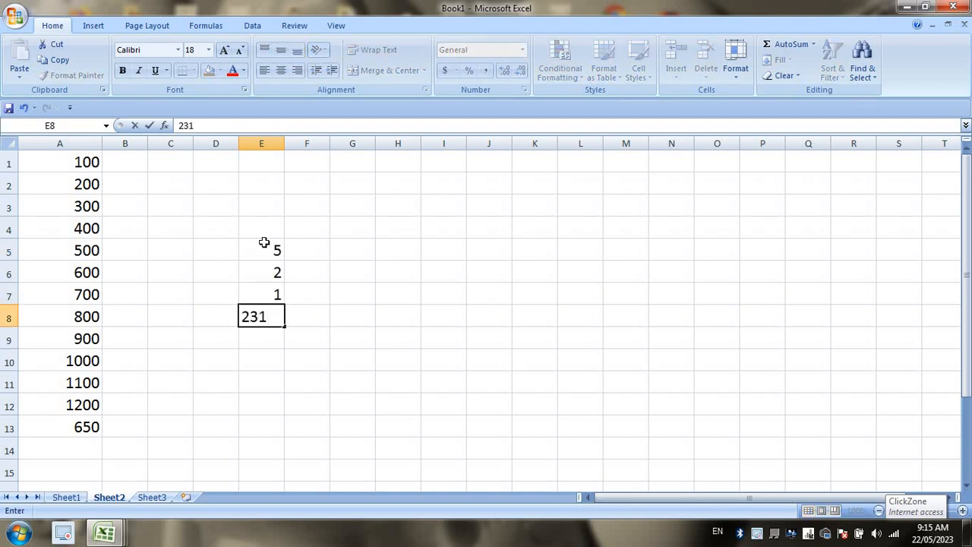
pyautogui.press('Return')
pyautogui.write('1')
pyautogui.press('Return')
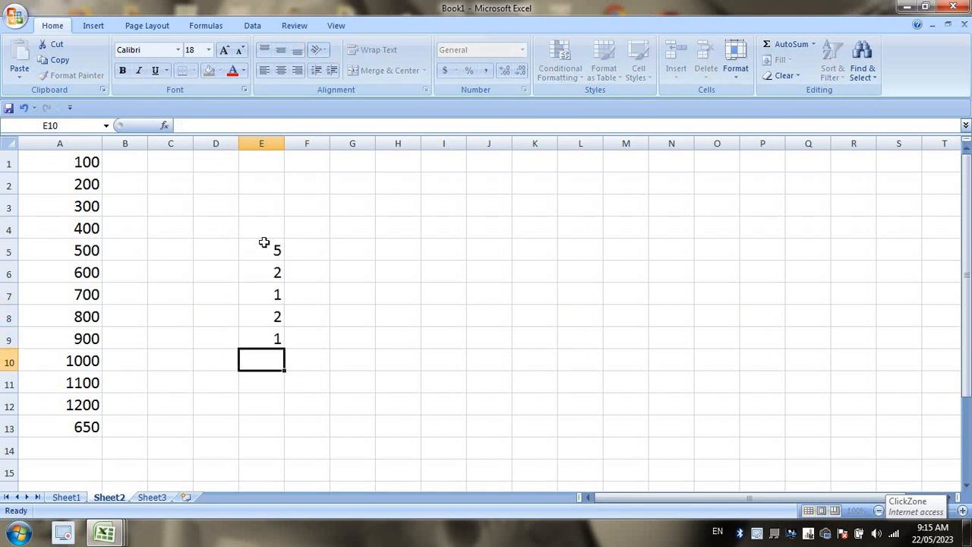
pyautogui.write('=')
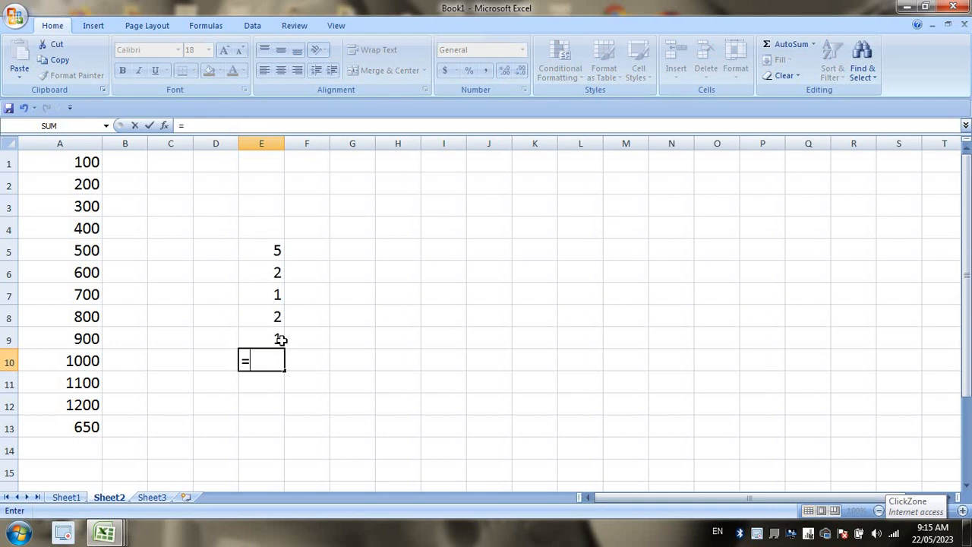
pyautogui.write('11')
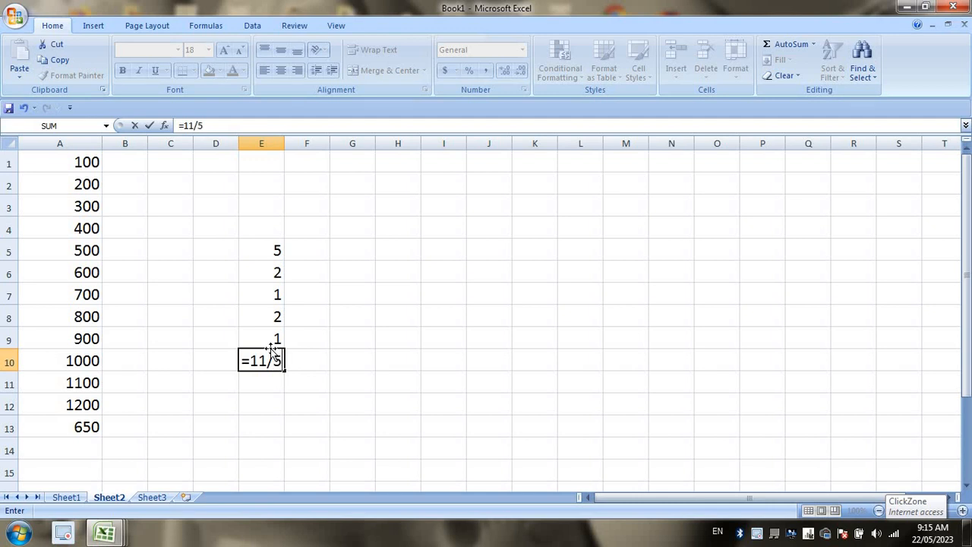
pyautogui.write('/5')
pyautogui.press('Return')
pyautogui.moveTo(271, 247); pyautogui.dragTo(261, 389)
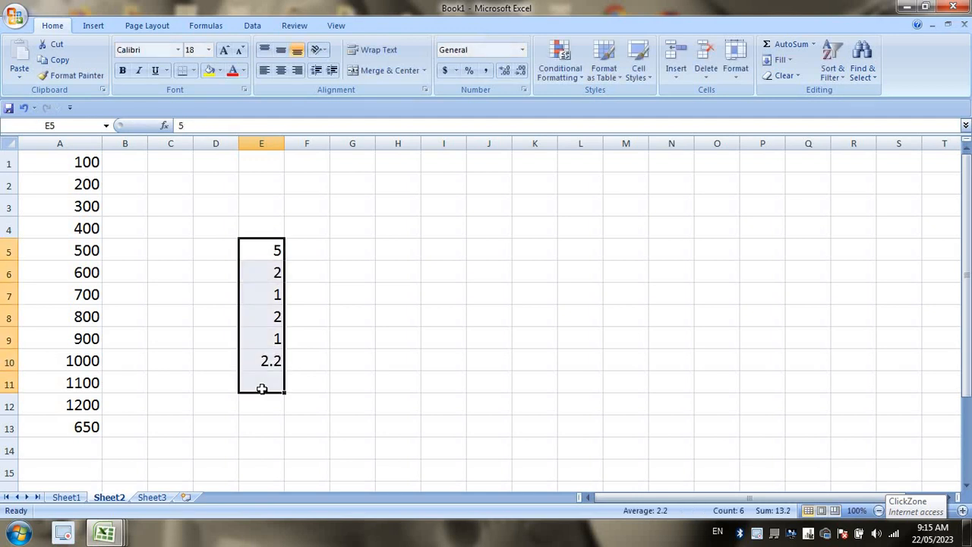
pyautogui.press('Delete')
# Replace A13's formula with =AVERAGE(A1:A12), which still shows 650.
pyautogui.click(75, 444)
pyautogui.click(62, 430)
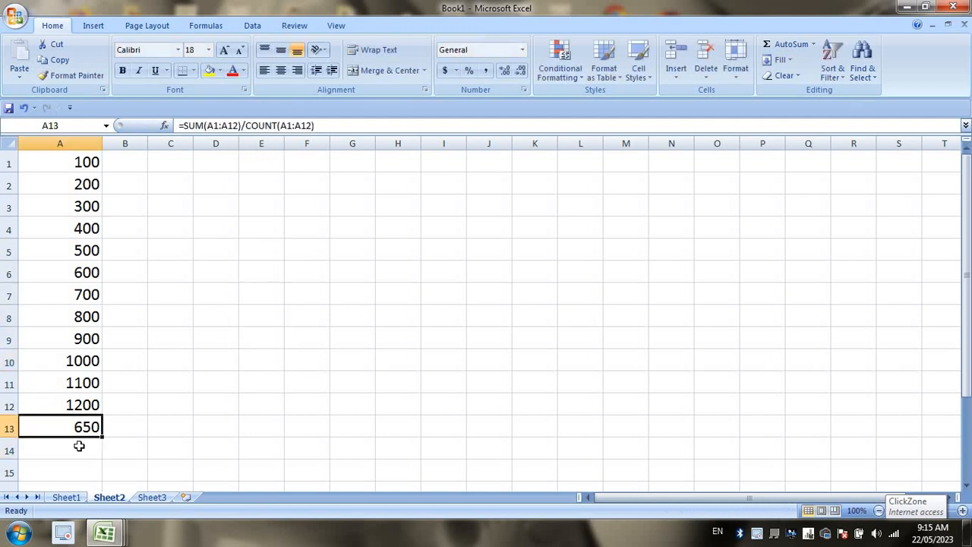
pyautogui.press('Delete')
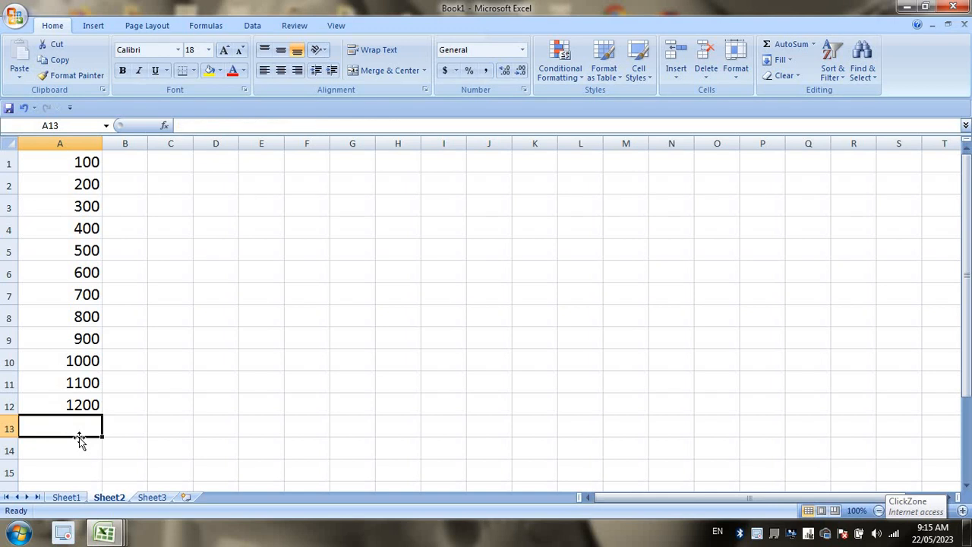
pyautogui.write('=')
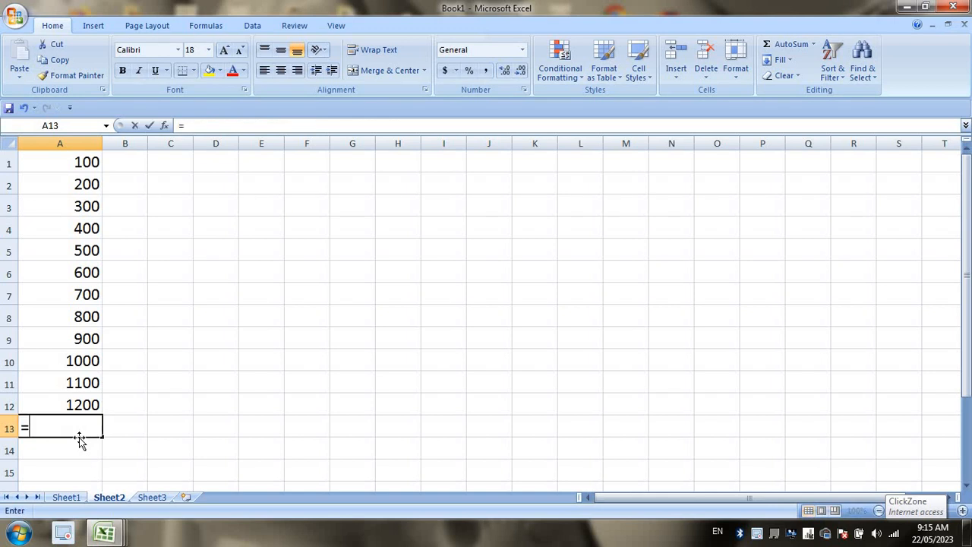
pyautogui.write('average')
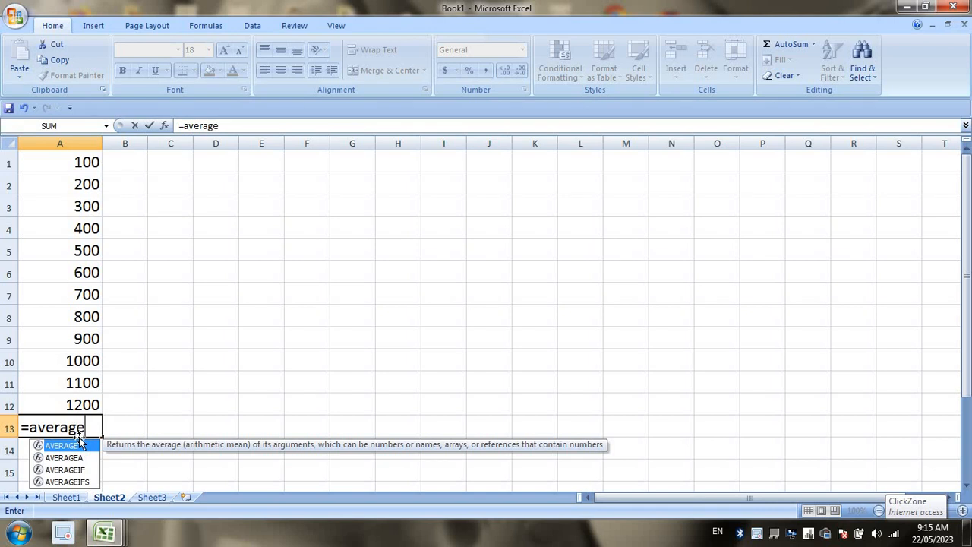
pyautogui.press('Tab')
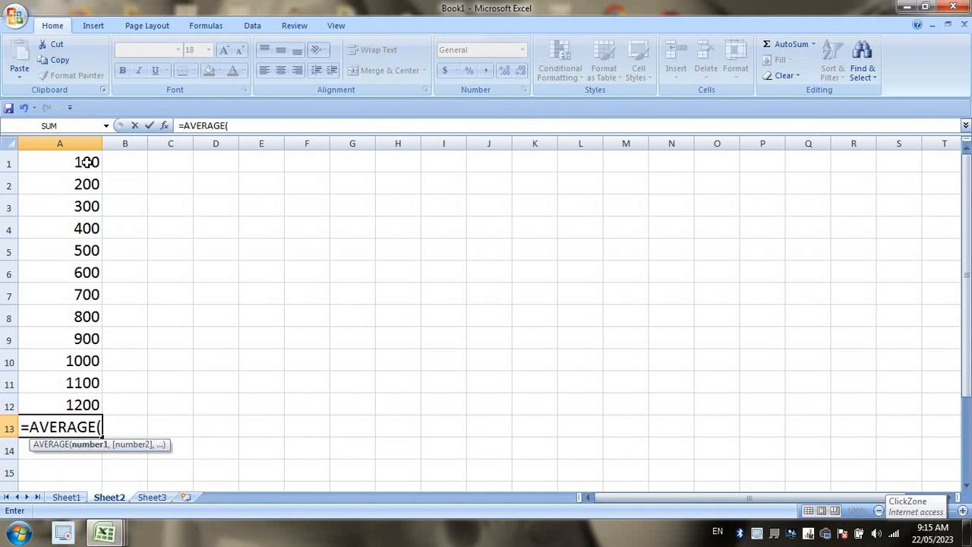
pyautogui.moveTo(85, 163); pyautogui.dragTo(85, 400)
pyautogui.press('Return')
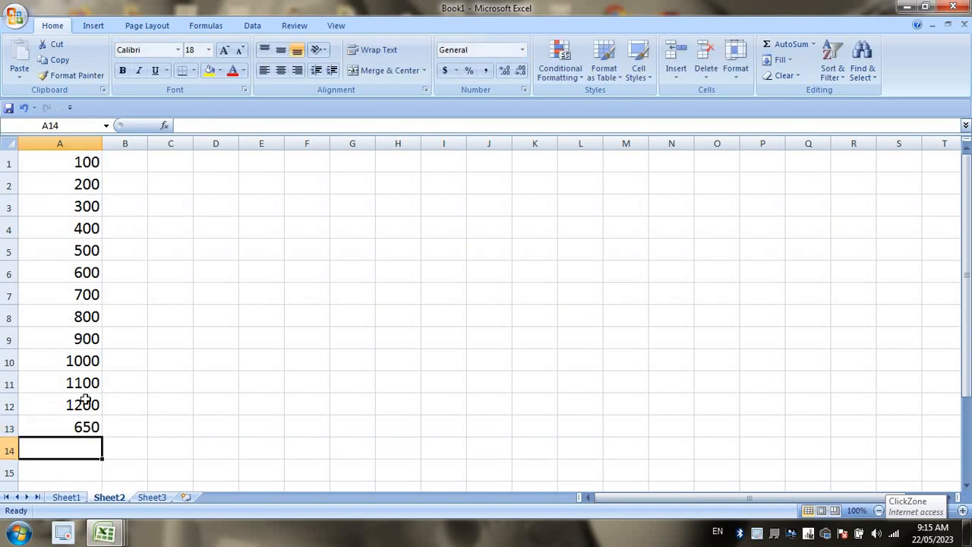
pyautogui.click(82, 426)
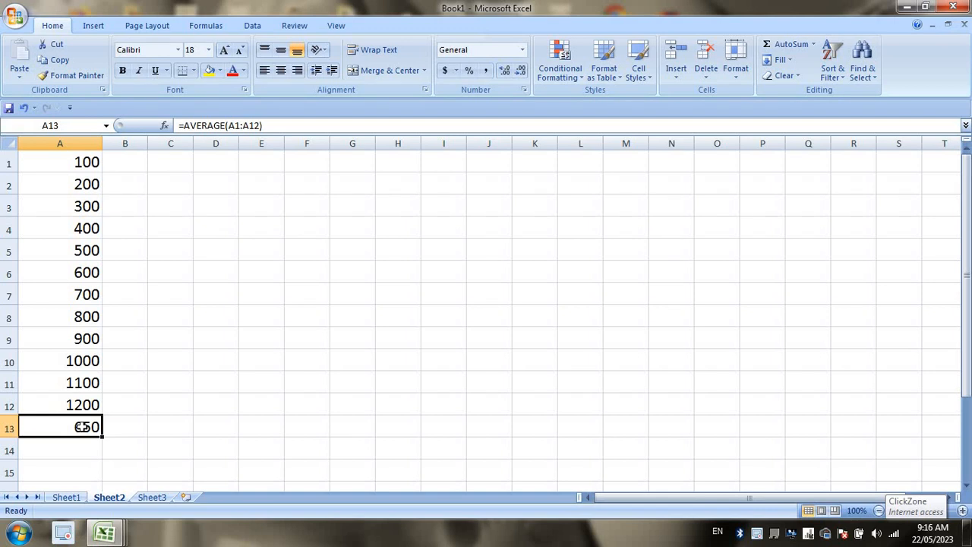
# On Sheet1, look over the RANK and ROUND entries and widen column A.
pyautogui.click(69, 497)
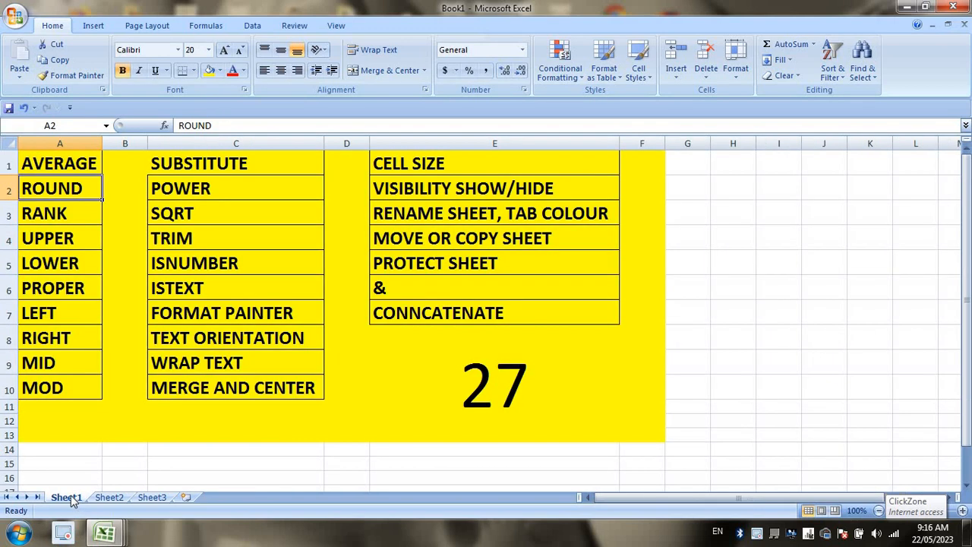
pyautogui.click(85, 219)
pyautogui.click(79, 187)
pyautogui.moveTo(102, 143); pyautogui.dragTo(109, 143)
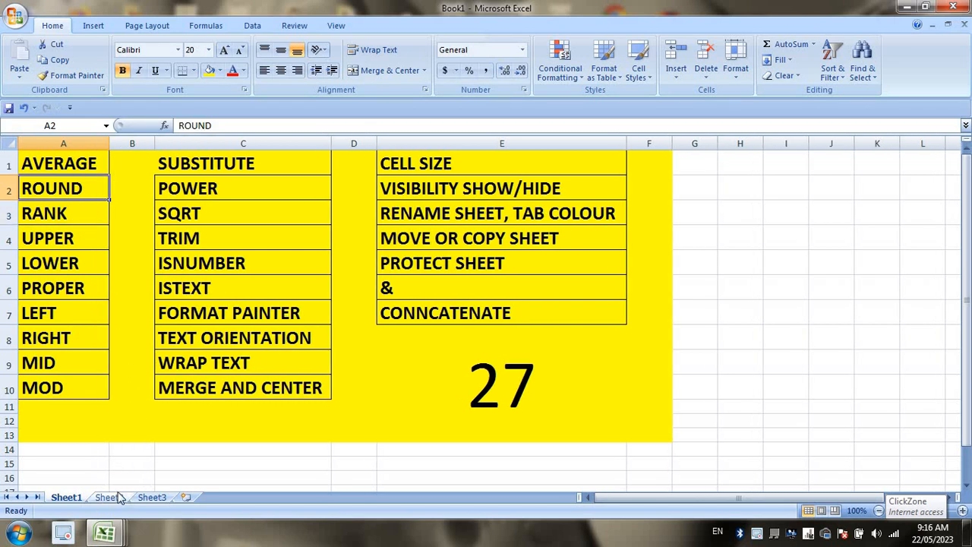
# On Sheet2, enter 25.25485 and 26.54842 in A1:A2 and fill the series to A13.
pyautogui.click(115, 497)
pyautogui.click(101, 160)
pyautogui.write('254')
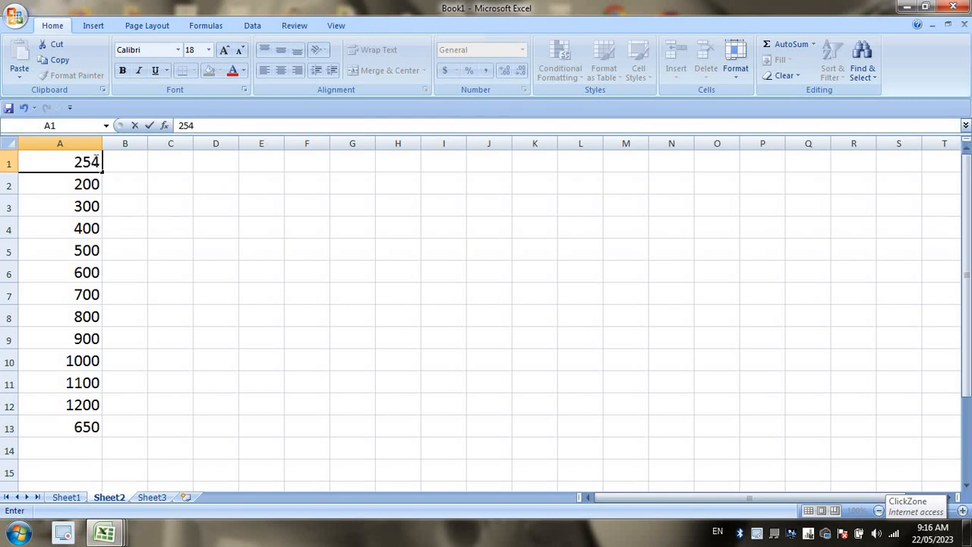
pyautogui.press('BackSpace')
pyautogui.write('.25485')
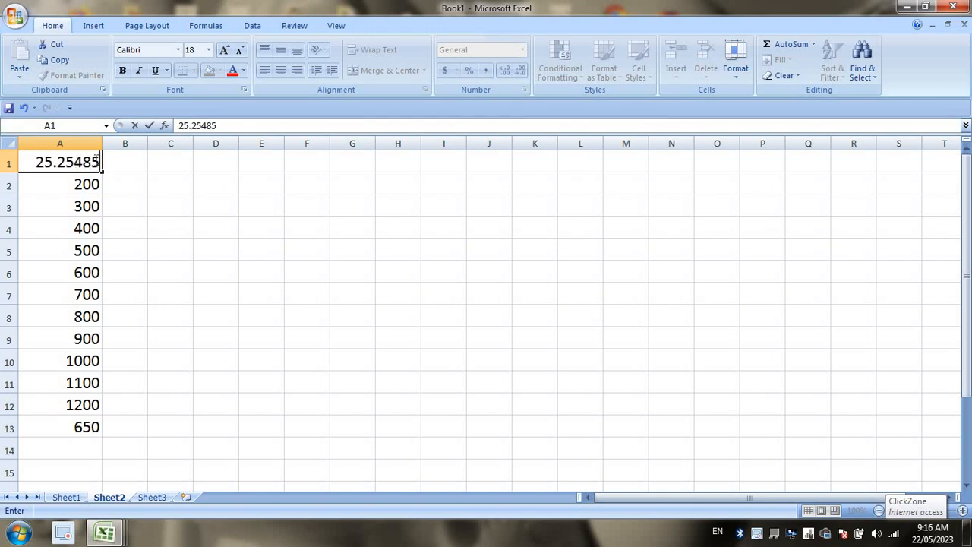
pyautogui.press('Return')
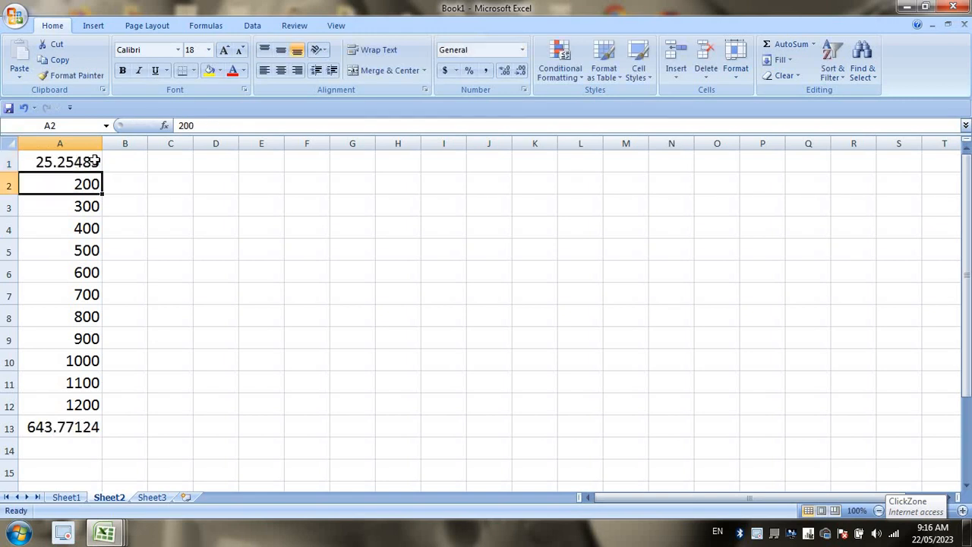
pyautogui.write('26.54842')
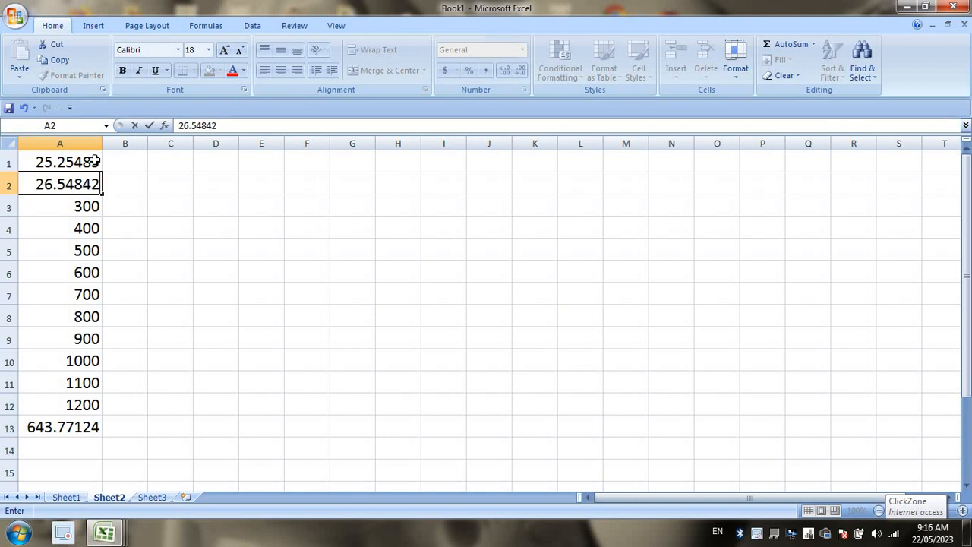
pyautogui.press('Return')
pyautogui.moveTo(95, 161); pyautogui.dragTo(99, 190)
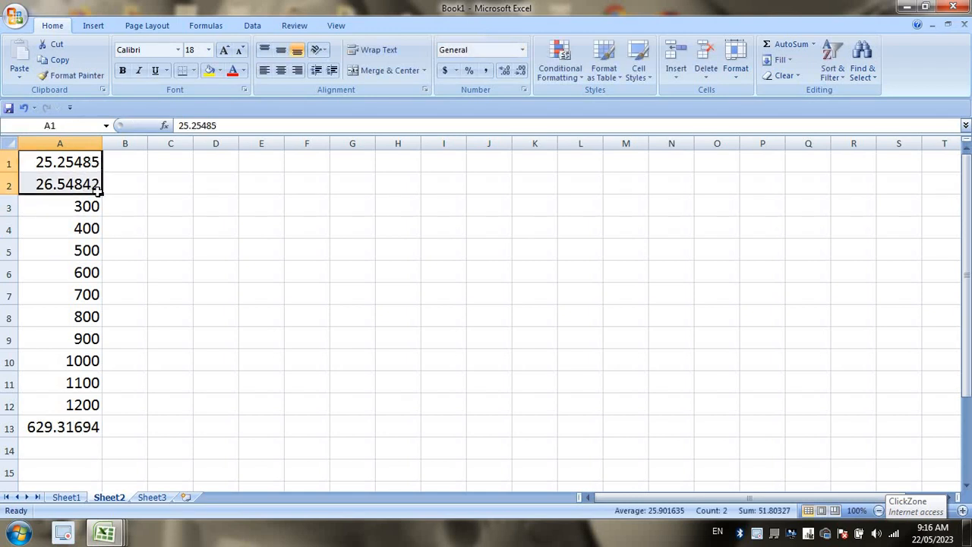
pyautogui.doubleClick(102, 195)
pyautogui.click(126, 161)
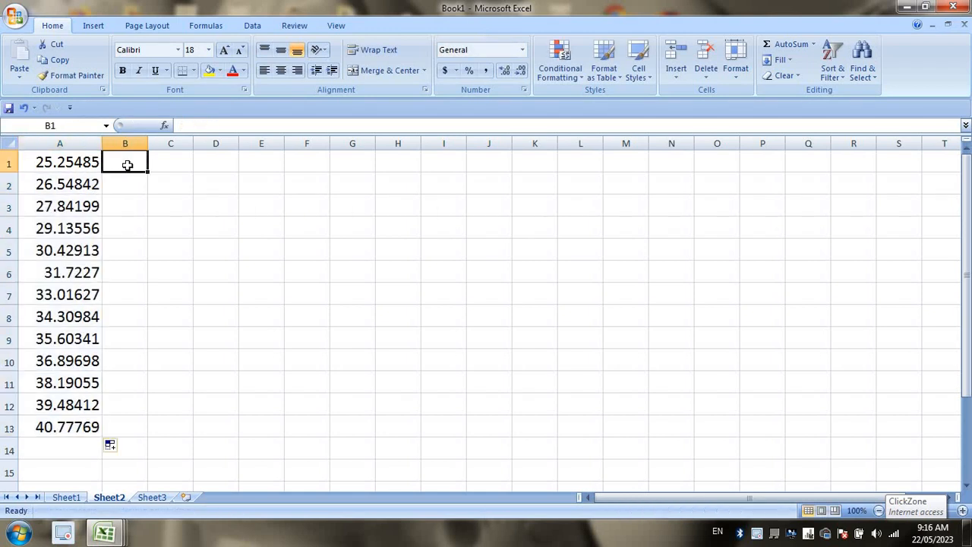
# Widen column C and fill C1:C13 with =ROUND(A1,2).
pyautogui.click(179, 165)
pyautogui.moveTo(194, 143); pyautogui.dragTo(240, 430)
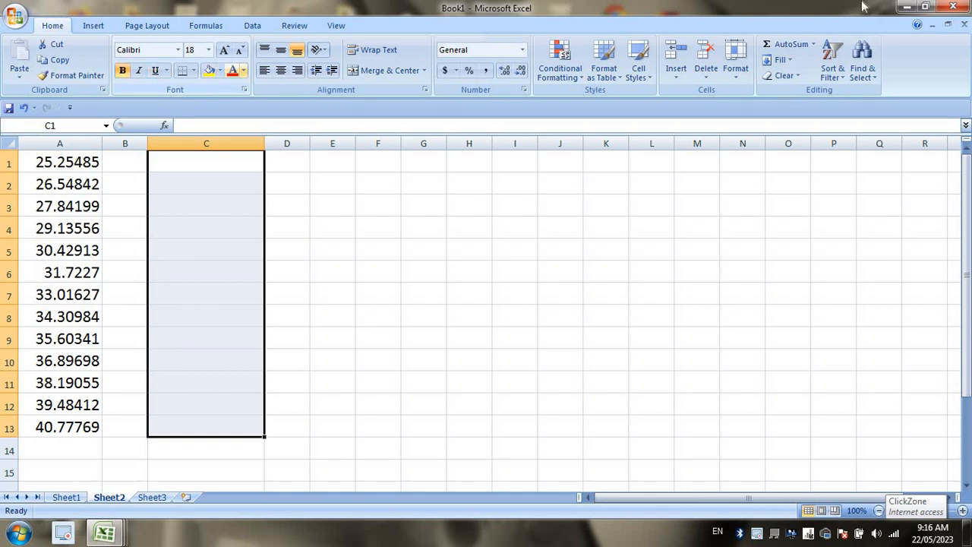
pyautogui.write('=')
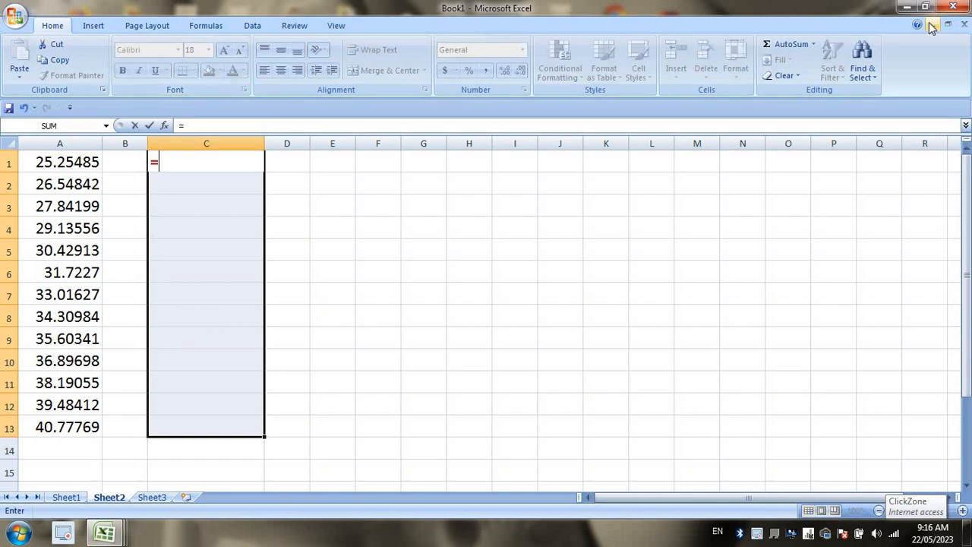
pyautogui.write('ro')
pyautogui.press('BackSpace')
pyautogui.write('roun')
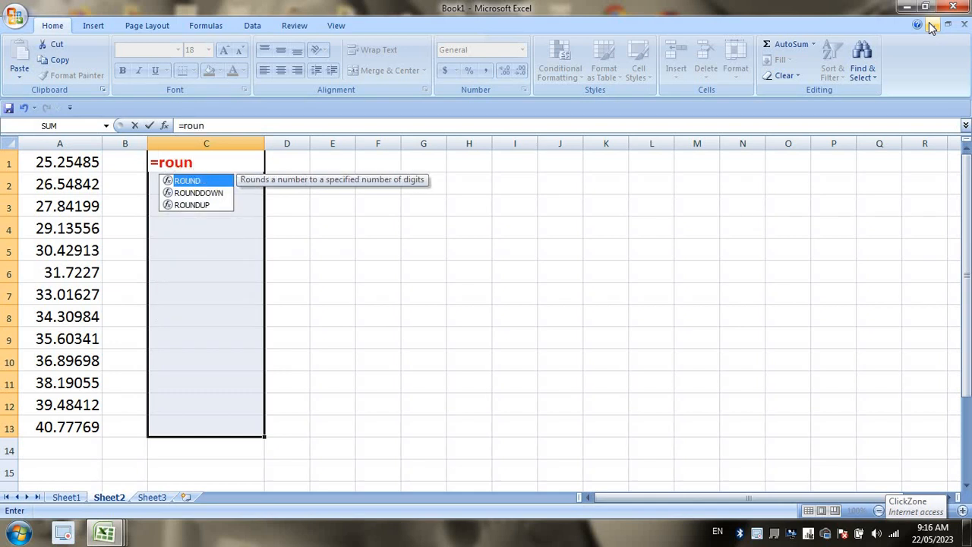
pyautogui.press('Tab')
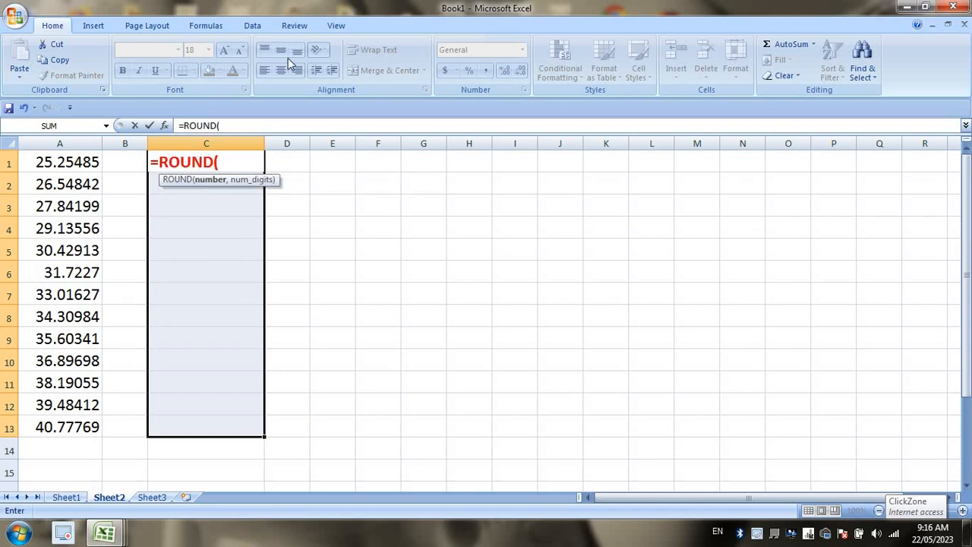
pyautogui.click(57, 162)
pyautogui.write(',2')
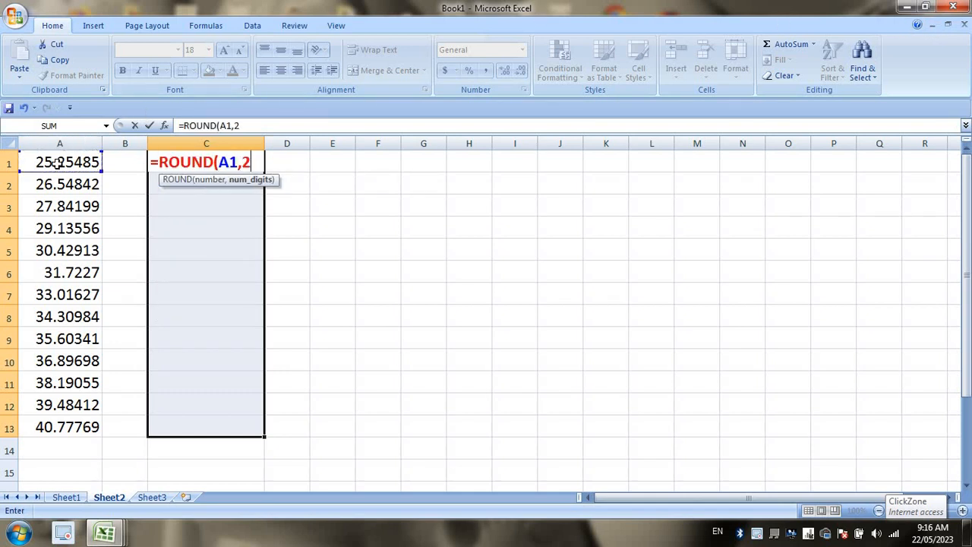
pyautogui.press('Return')
pyautogui.click(423, 293)
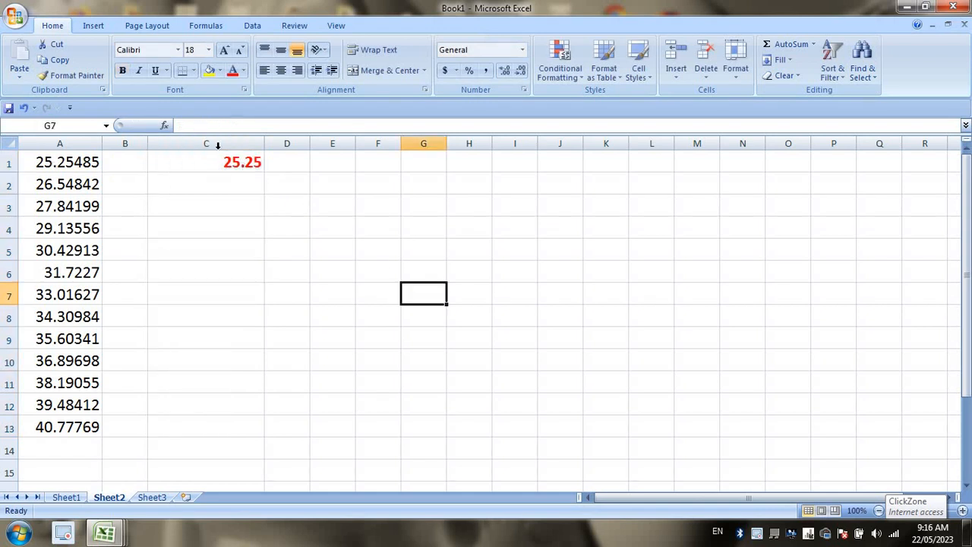
pyautogui.click(227, 162)
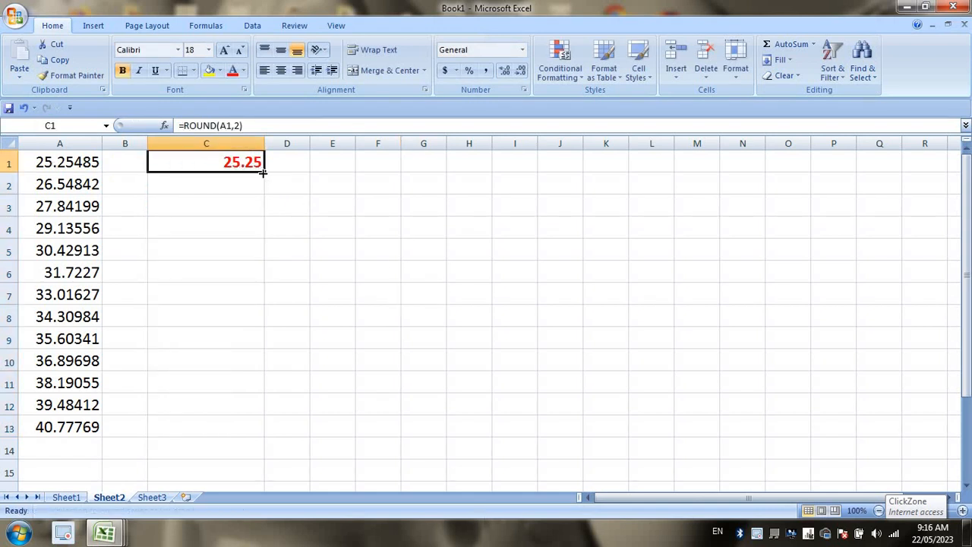
pyautogui.moveTo(266, 173); pyautogui.dragTo(260, 438)
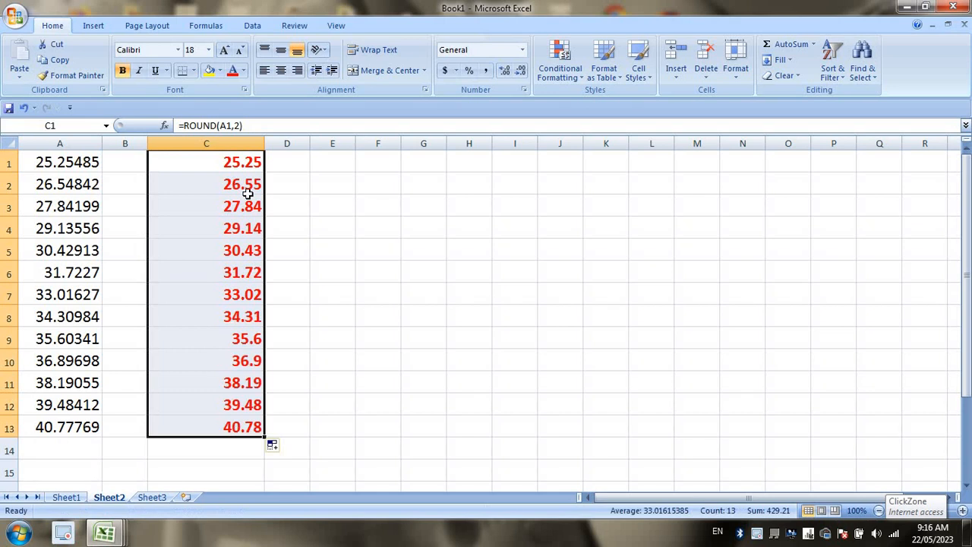
# Re-enter =ROUND(A1,2) in C1 and fill it down to C13.
pyautogui.click(228, 156)
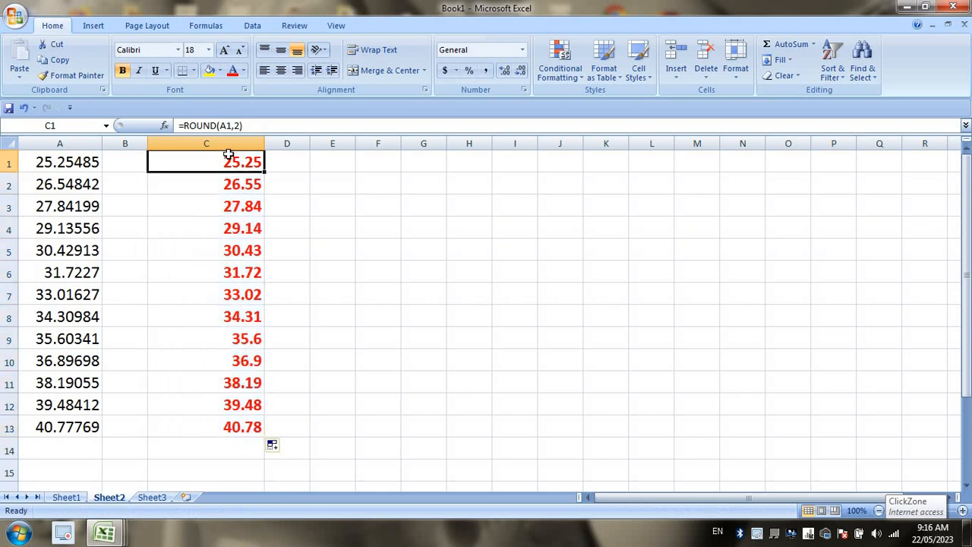
pyautogui.write('=roun')
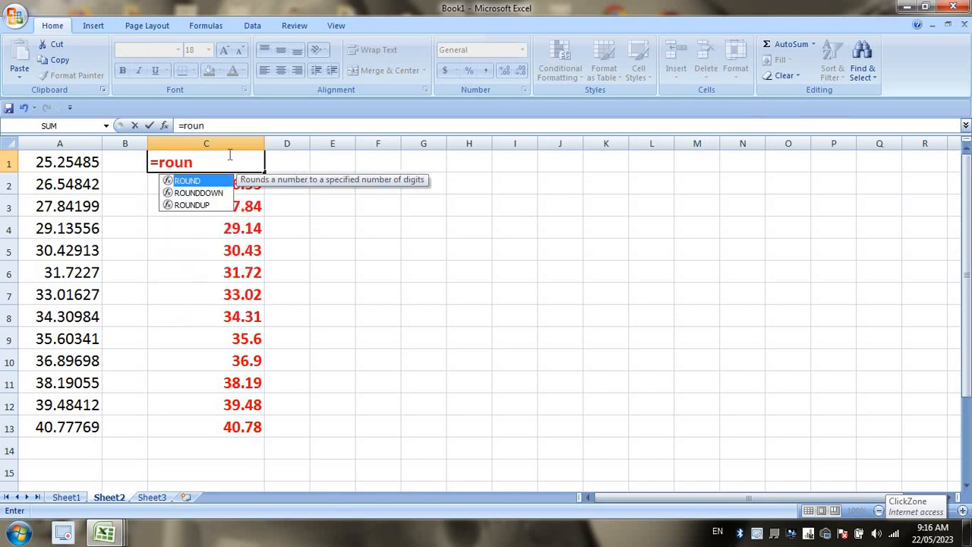
pyautogui.press('Tab')
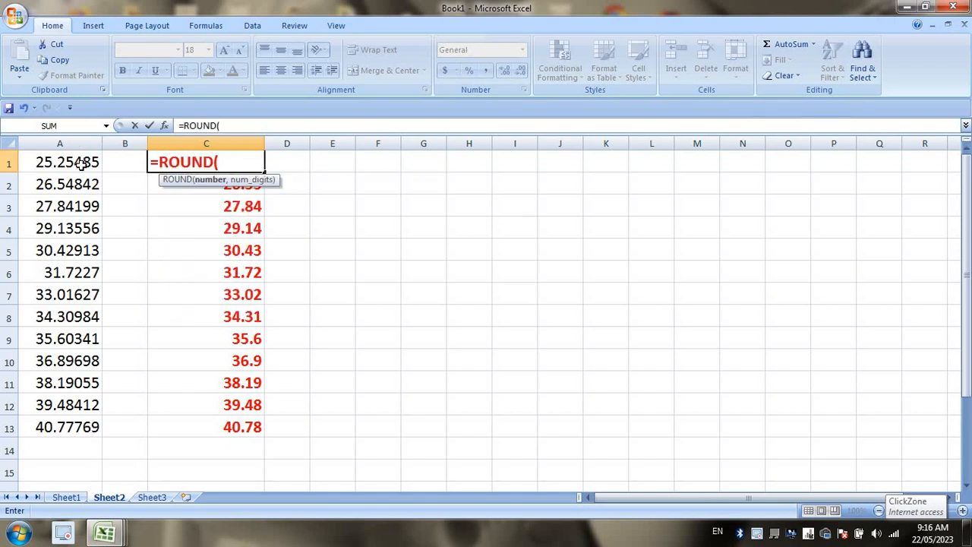
pyautogui.click(82, 163)
pyautogui.write(',2')
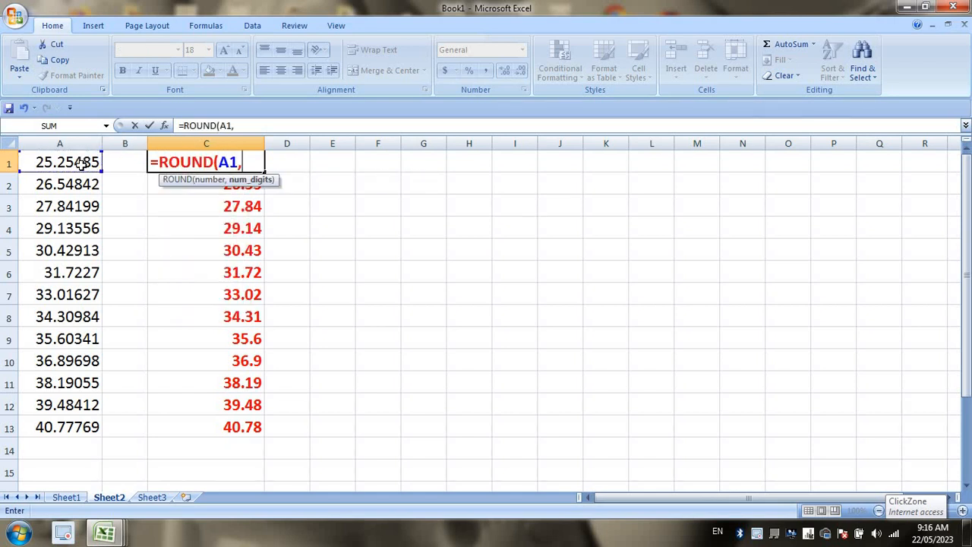
pyautogui.press('Return')
pyautogui.click(250, 162)
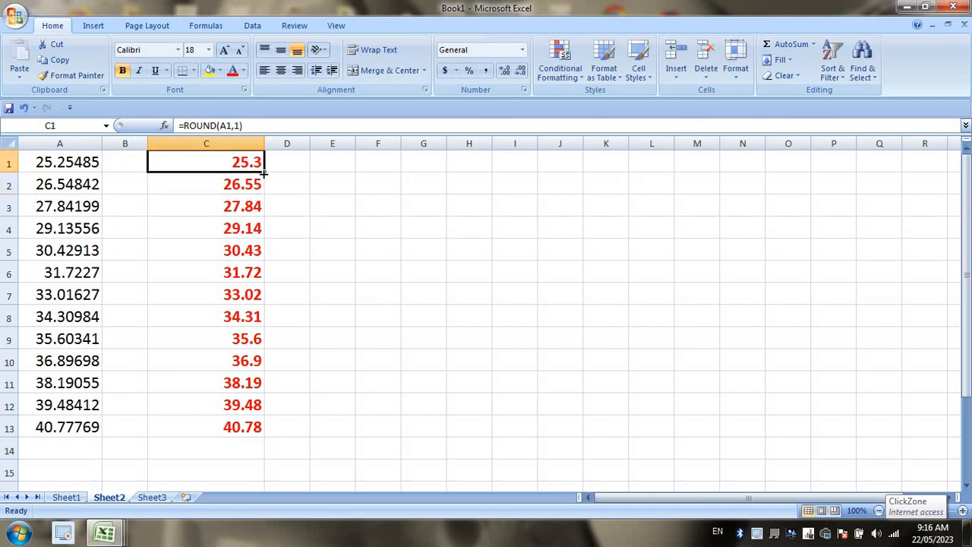
pyautogui.doubleClick(264, 173)
pyautogui.click(332, 226)
# Change C1 to =ROUND(A1,0) and fill it down to C13 for whole numbers.
pyautogui.click(216, 161)
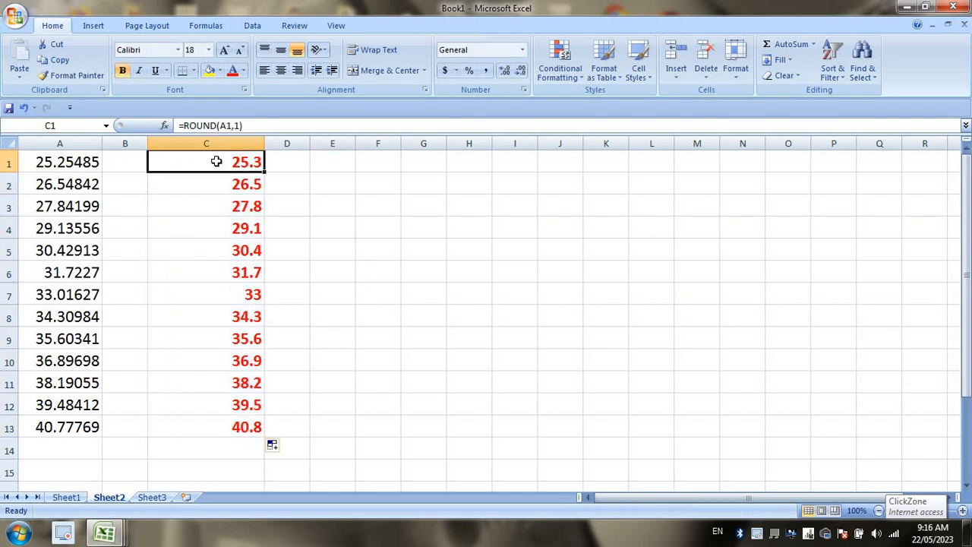
pyautogui.write('=')
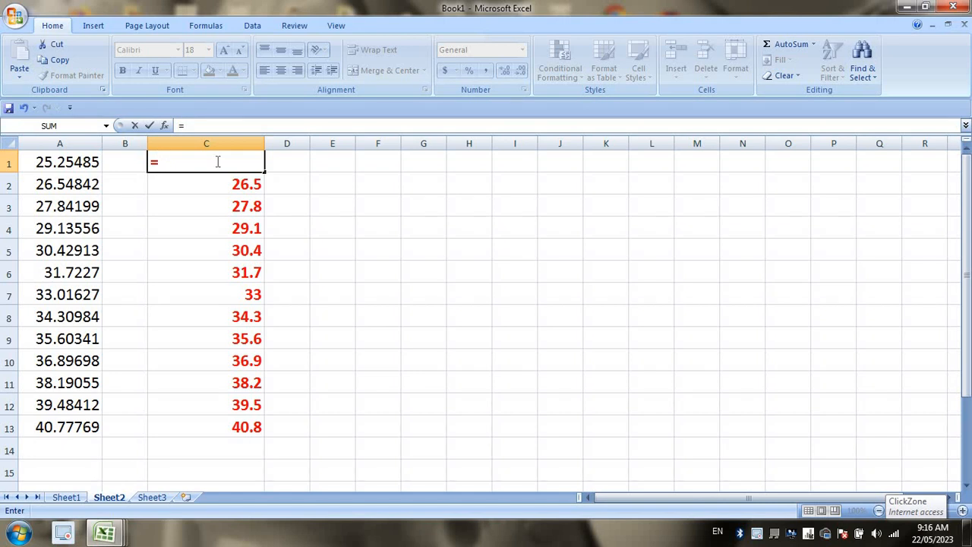
pyautogui.write('round')
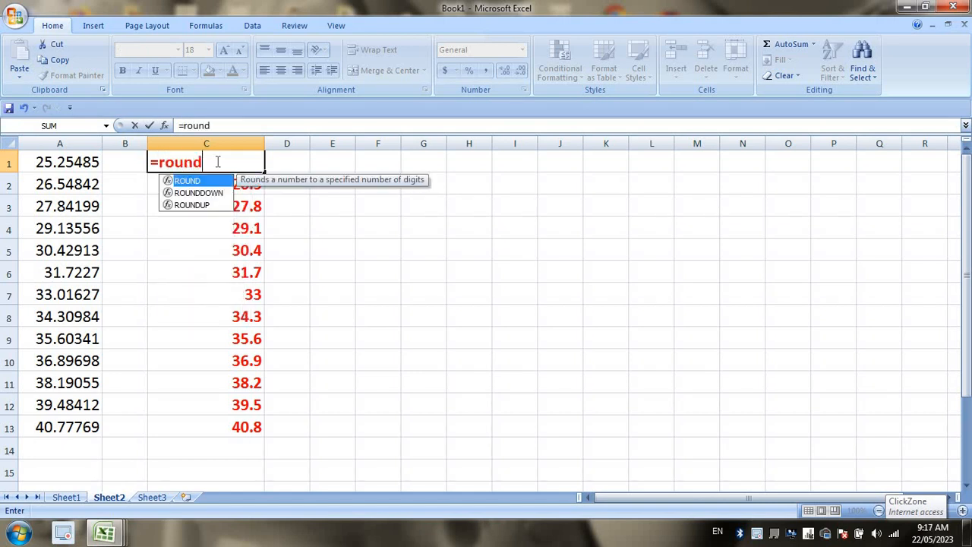
pyautogui.press('Tab')
pyautogui.click(85, 162)
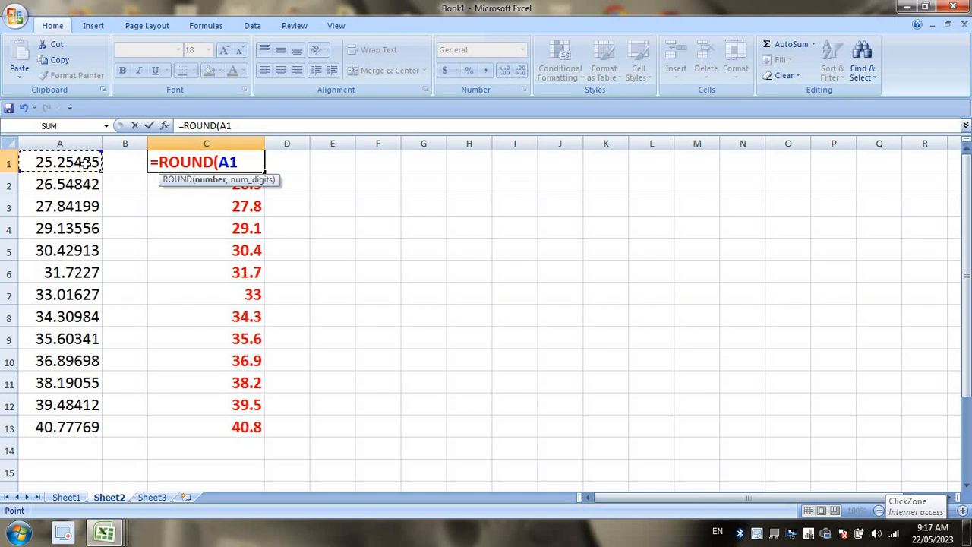
pyautogui.write(',0')
pyautogui.press('Return')
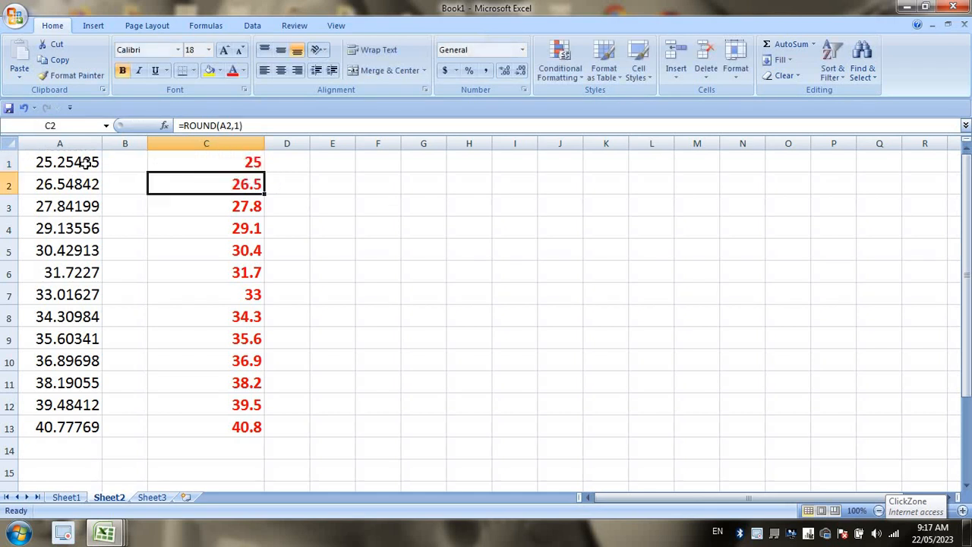
pyautogui.click(258, 161)
pyautogui.doubleClick(264, 172)
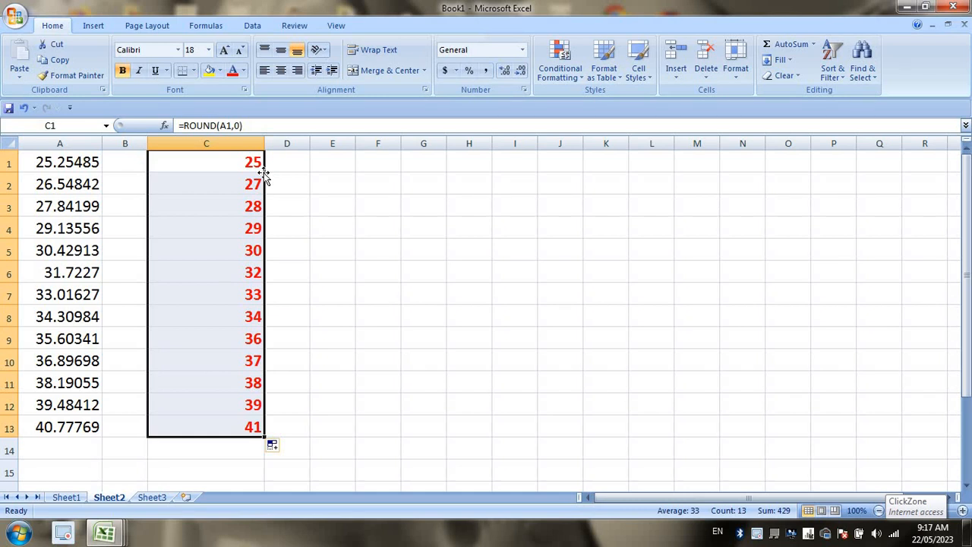
pyautogui.hotkey('alt', 'Tab')
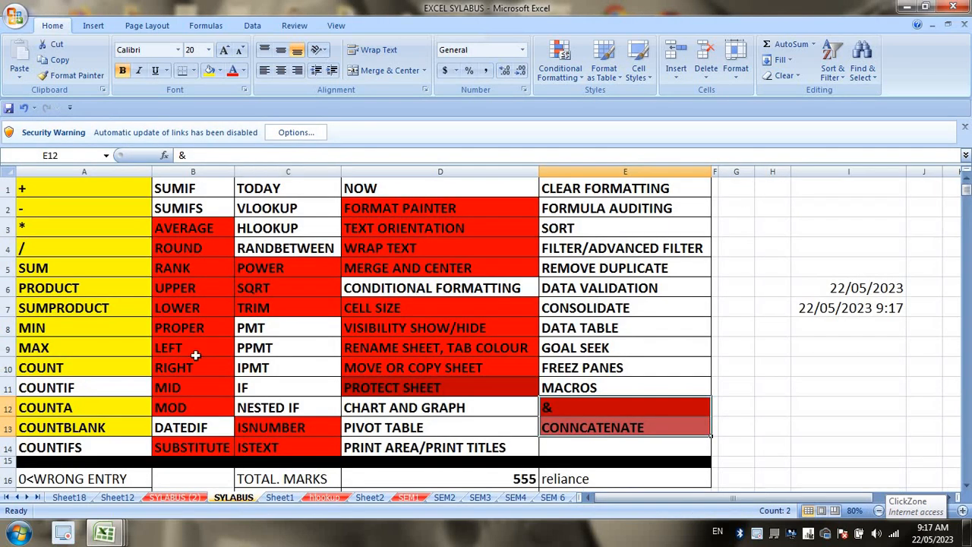
pyautogui.hotkey('alt', 'Tab')
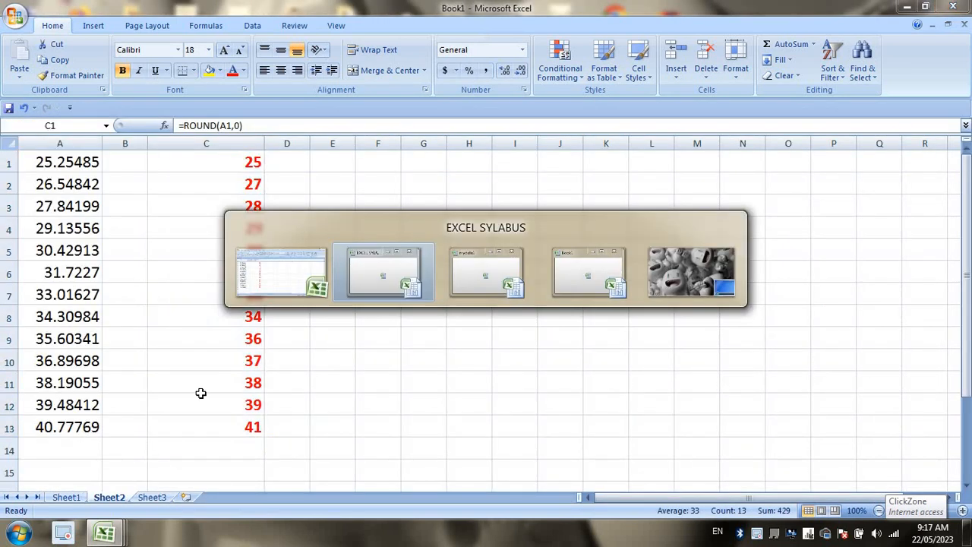
pyautogui.hotkey('alt', 'Tab')
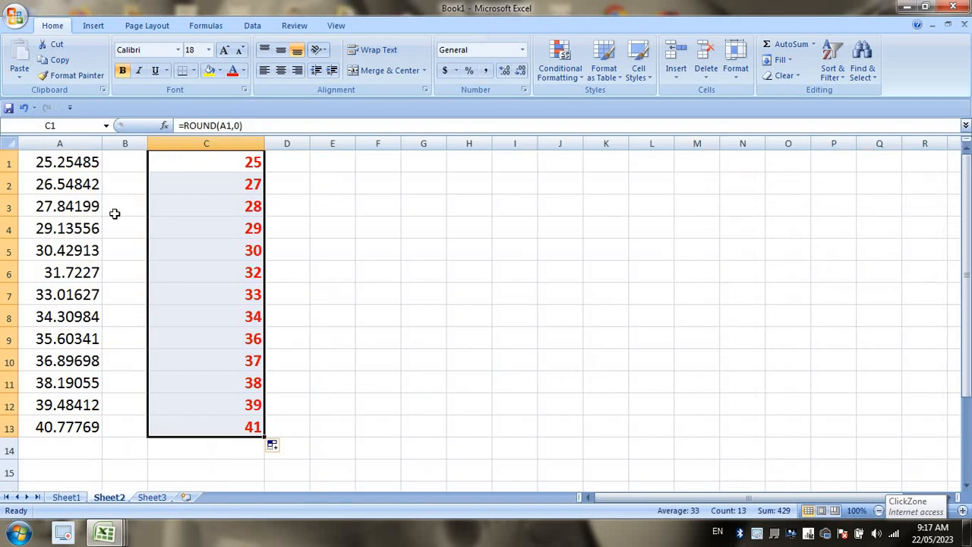
pyautogui.click(76, 497)
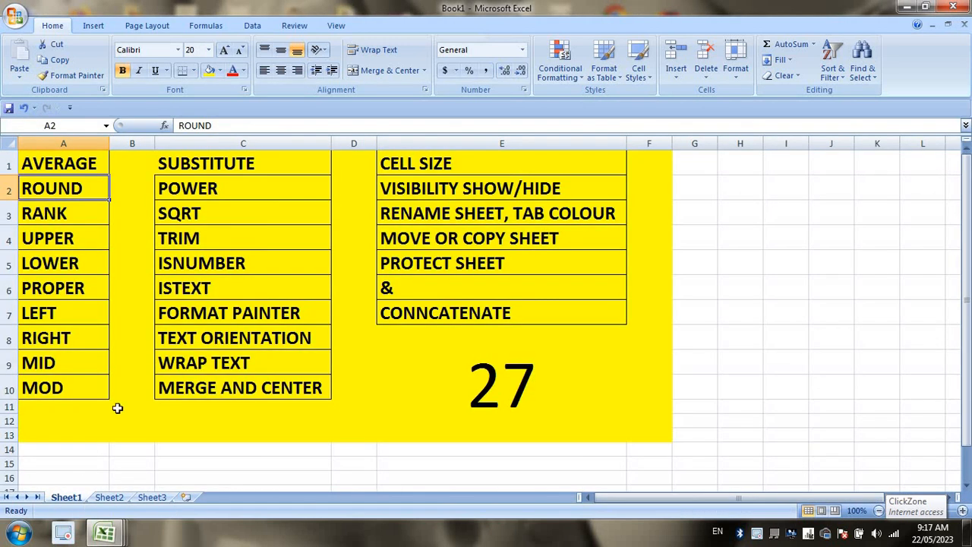
pyautogui.click(73, 220)
pyautogui.hotkey('alt', 'Tab')
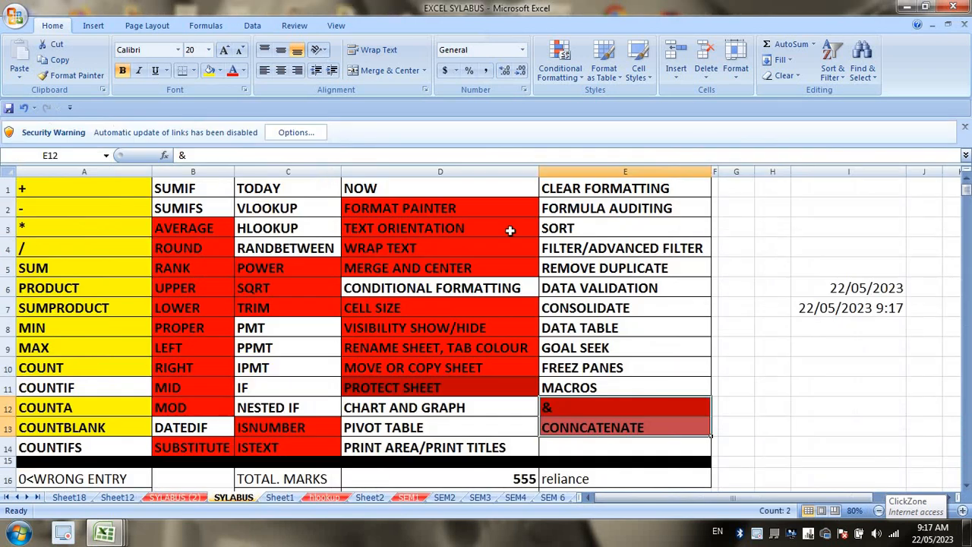
pyautogui.hotkey('alt', 'Tab')
pyautogui.click(110, 498)
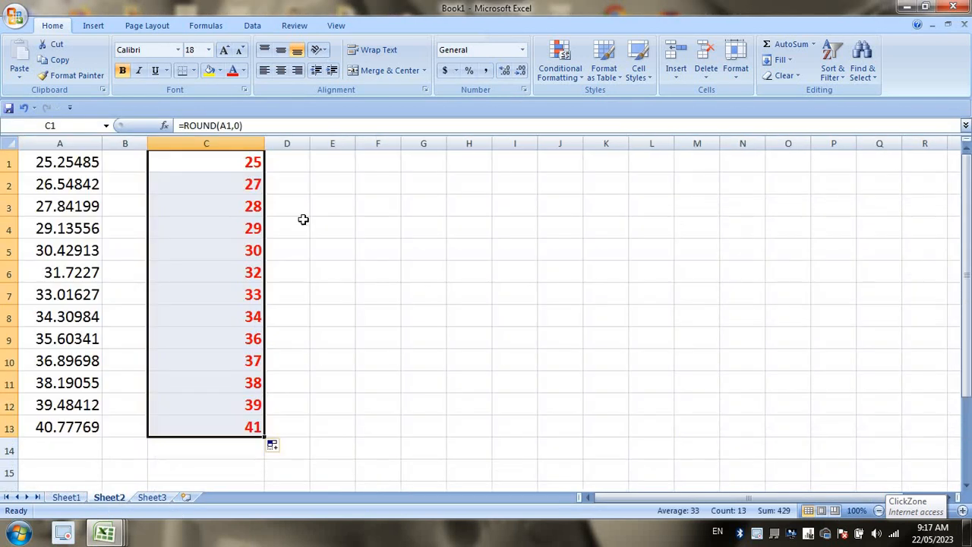
pyautogui.click(293, 163)
# Widen column D and give D1:D13 a different font colour.
pyautogui.moveTo(313, 148); pyautogui.dragTo(378, 150)
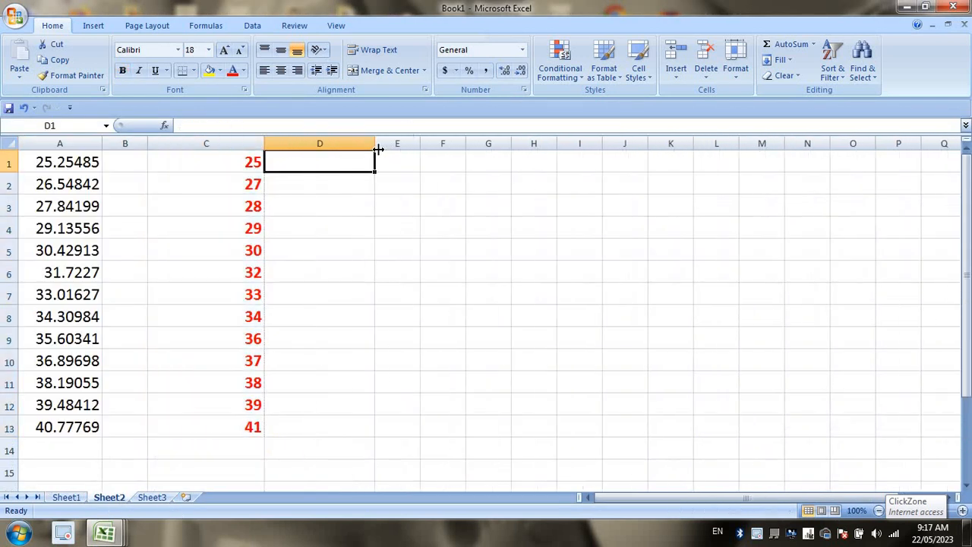
pyautogui.moveTo(307, 164); pyautogui.dragTo(328, 429)
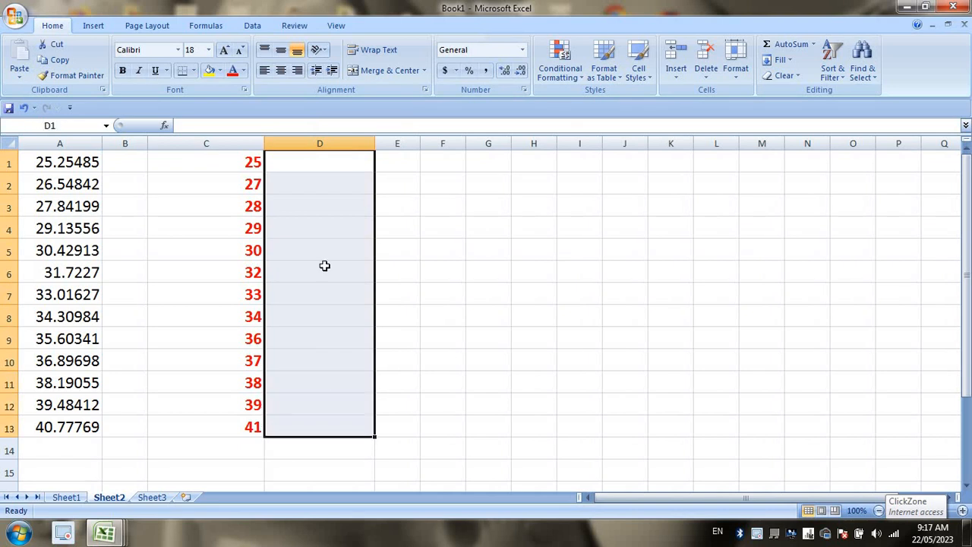
pyautogui.click(243, 70)
pyautogui.click(317, 194)
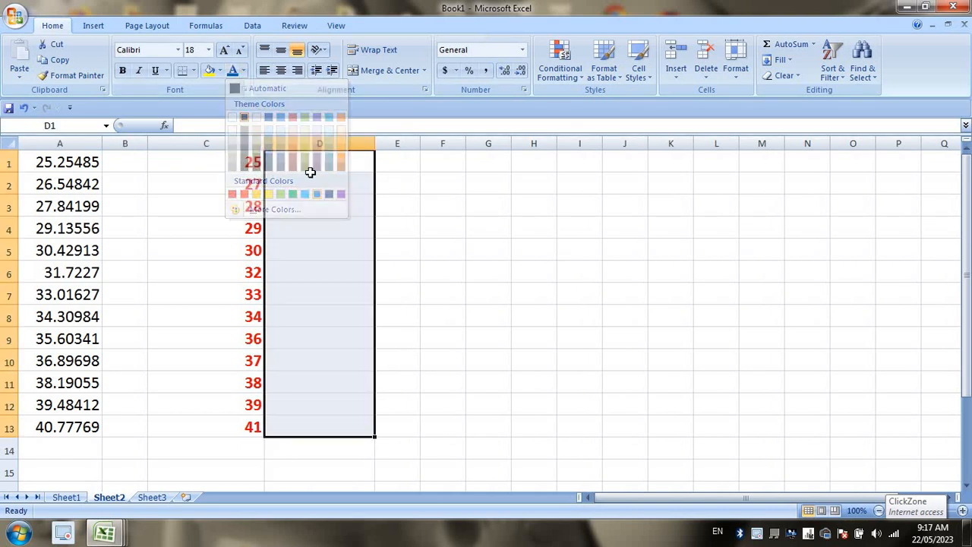
# Fill D1:D13 with =RANK(C1,$C$1:$C$13,0) to rank column C's values.
pyautogui.click(315, 162)
pyautogui.write('=rank')
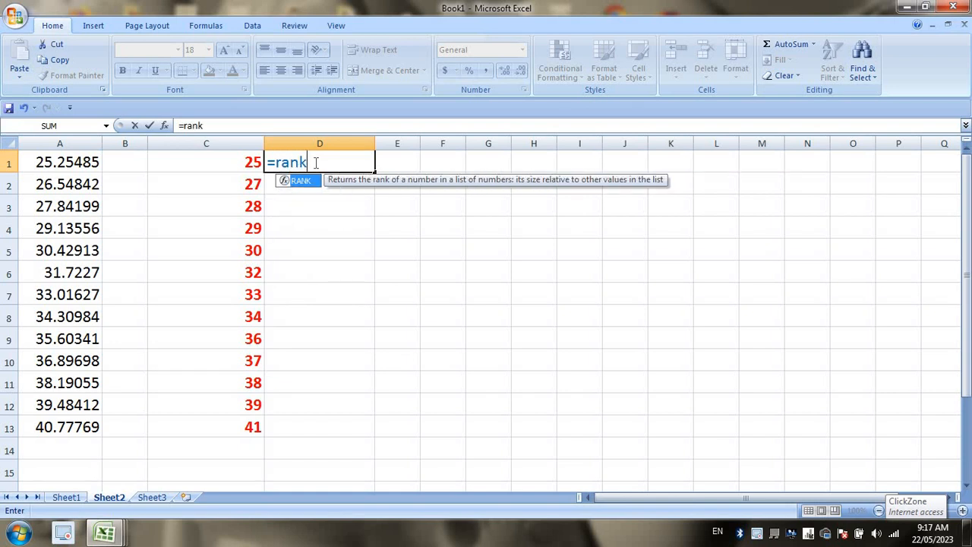
pyautogui.press('Tab')
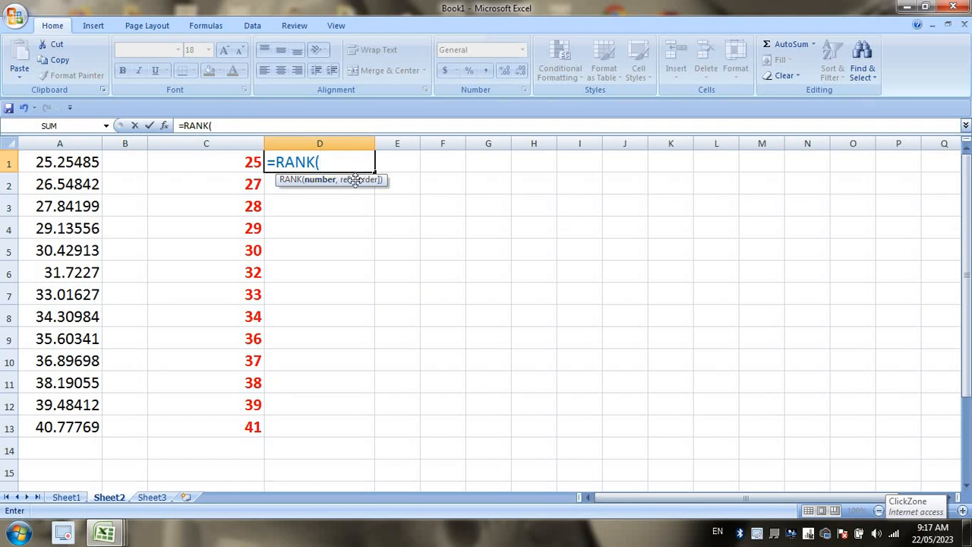
pyautogui.click(233, 163)
pyautogui.write(',')
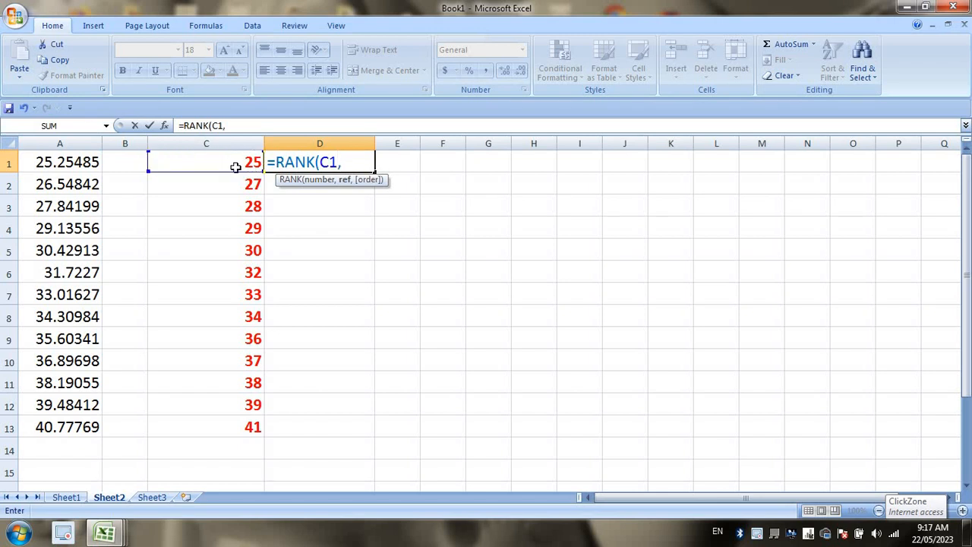
pyautogui.moveTo(242, 161); pyautogui.dragTo(249, 428)
pyautogui.press('F4')
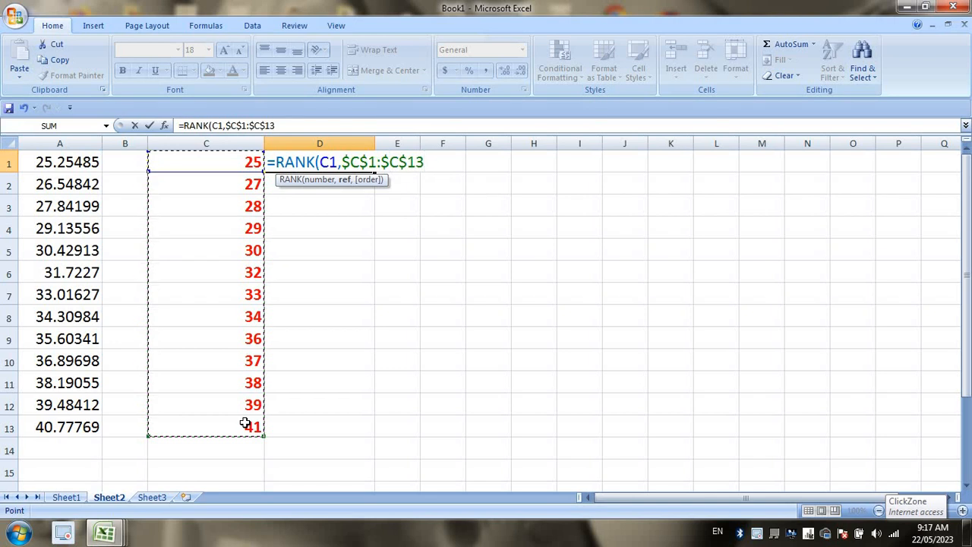
pyautogui.write(',')
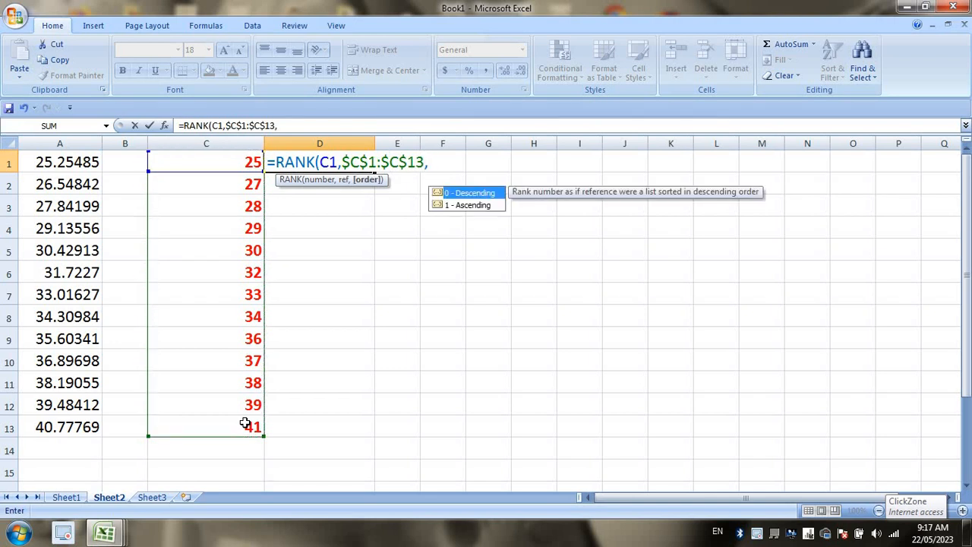
pyautogui.write('0')
pyautogui.press('Return')
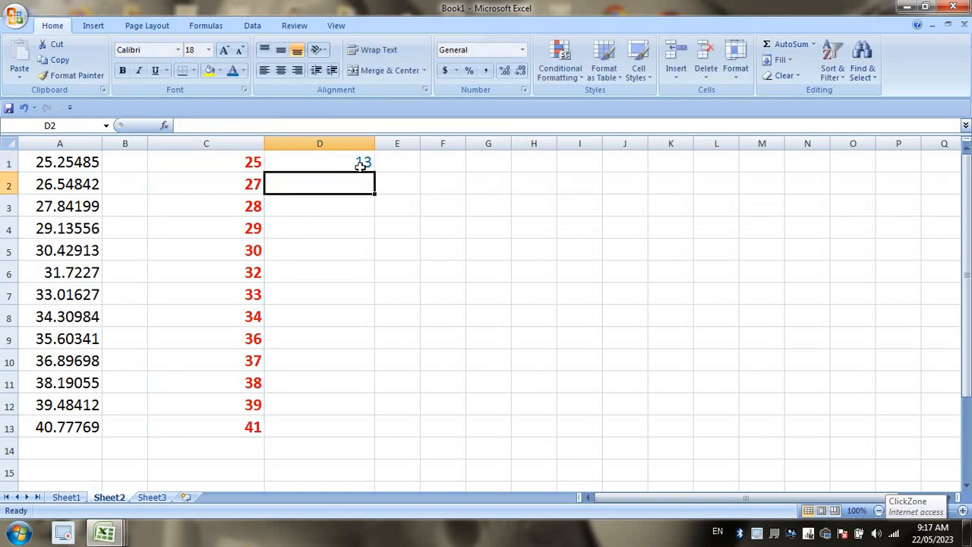
pyautogui.click(360, 164)
pyautogui.doubleClick(375, 172)
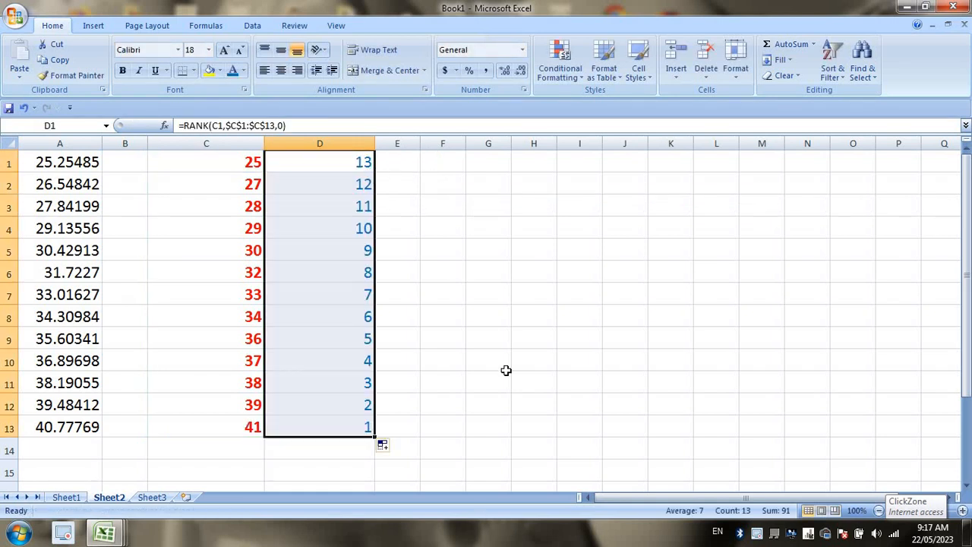
# Change C6 to 55, C1 to 99 and C12 to 88, then check the new ranks in column D.
pyautogui.click(299, 311)
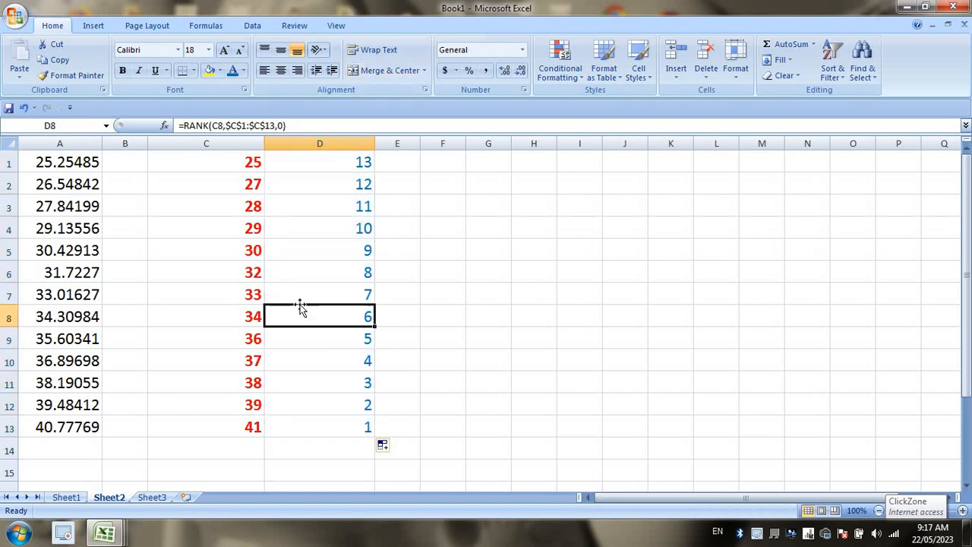
pyautogui.click(227, 277)
pyautogui.write('55')
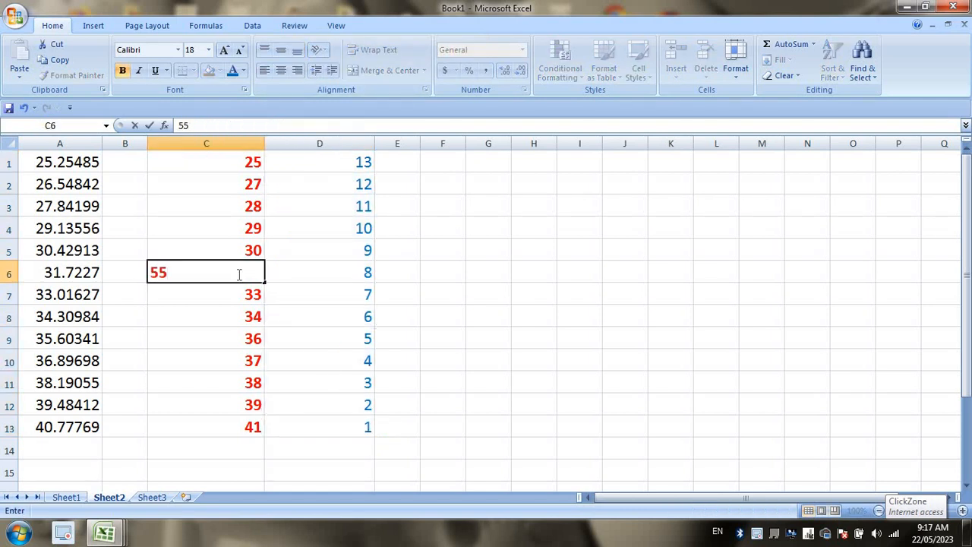
pyautogui.press('Return')
pyautogui.press('Up')
pyautogui.press('Up')
pyautogui.press('Up')
pyautogui.press('Up')
pyautogui.press('Up')
pyautogui.press('Up')
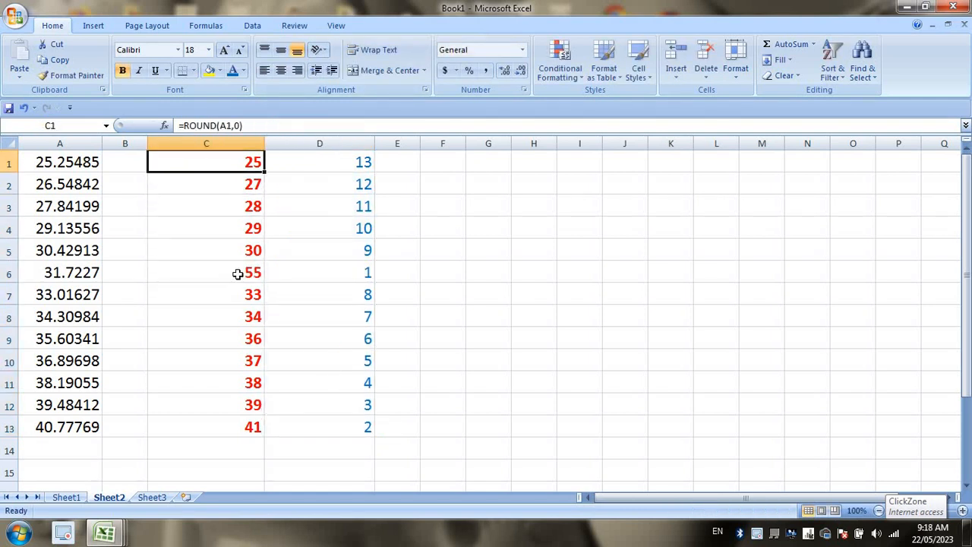
pyautogui.write('99')
pyautogui.press('Return')
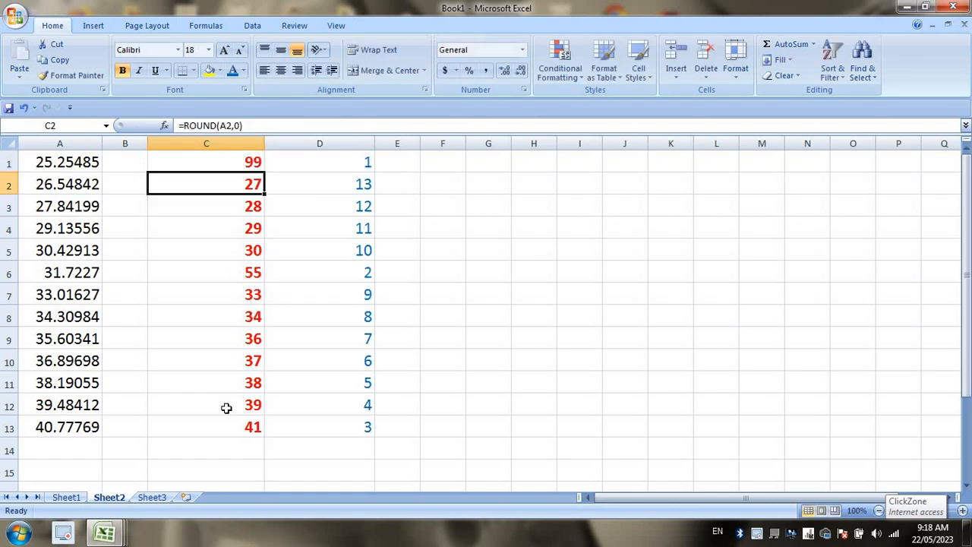
pyautogui.click(226, 408)
pyautogui.write('88')
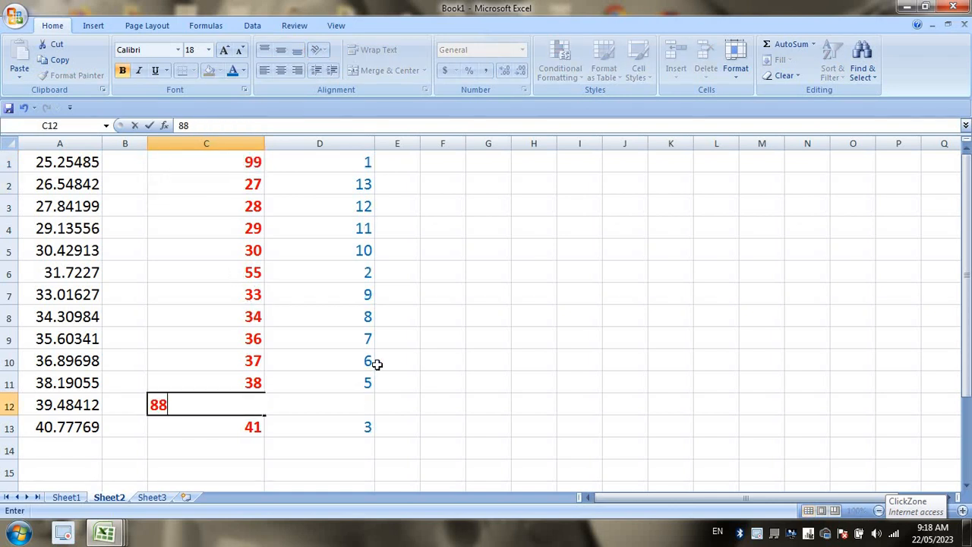
pyautogui.press('Return')
pyautogui.click(363, 163)
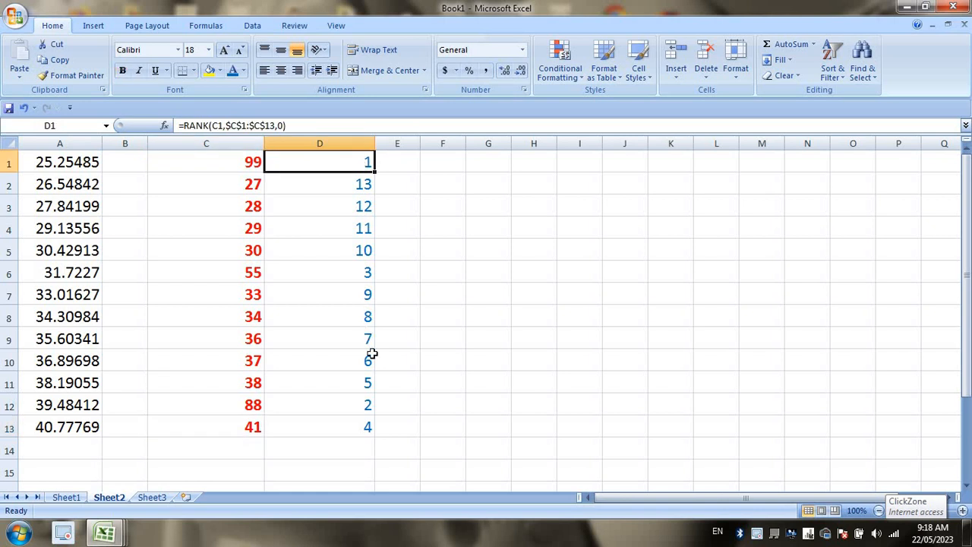
pyautogui.click(348, 404)
pyautogui.click(350, 276)
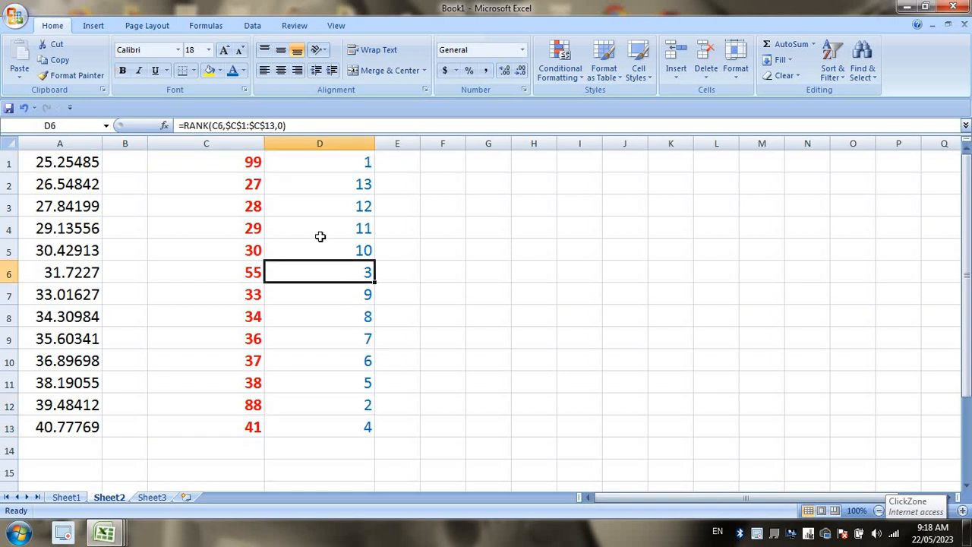
# Change C2 to 80 and check the recalculated ranks in D1 and D5.
pyautogui.click(253, 186)
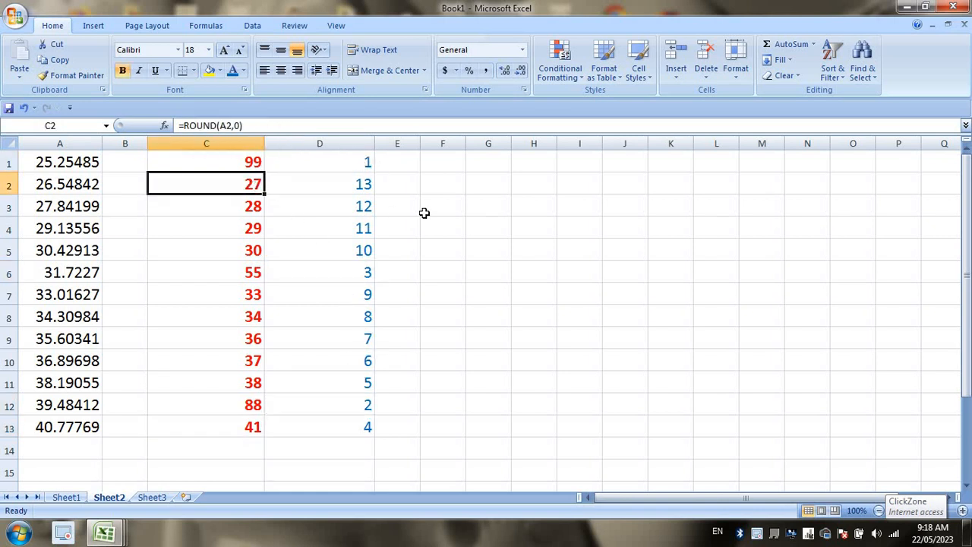
pyautogui.write('80')
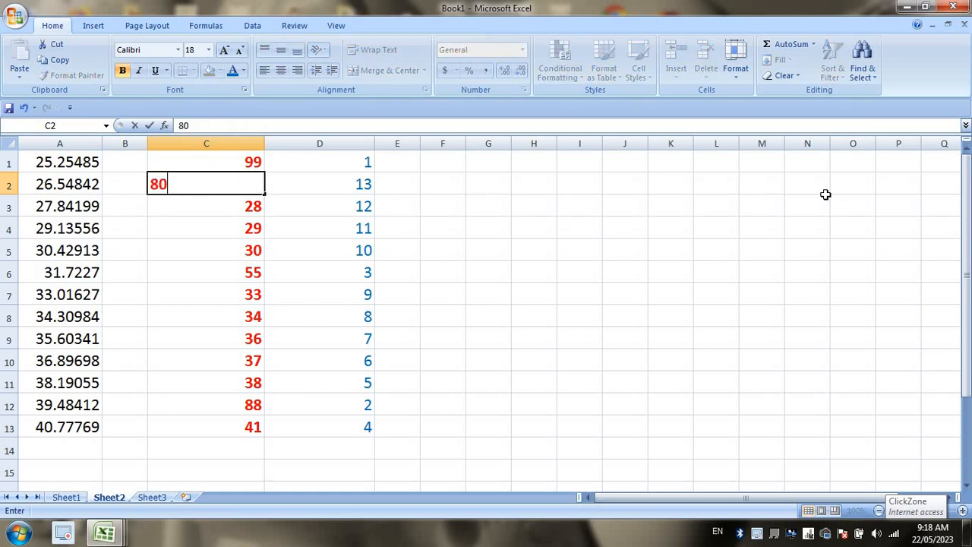
pyautogui.press('Return')
pyautogui.click(355, 163)
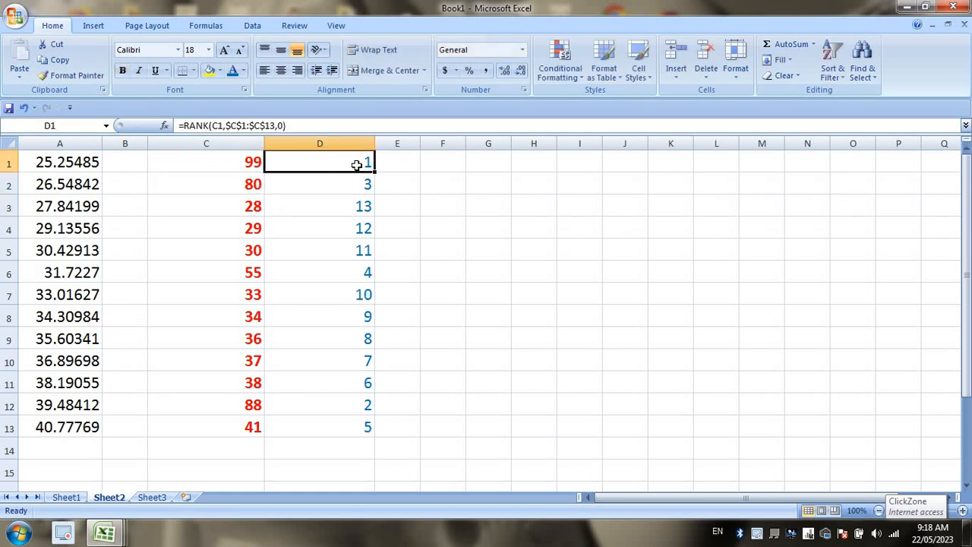
pyautogui.click(348, 259)
pyautogui.click(346, 163)
# Autofit columns C and D, then select the UPPER, LOWER and PROPER entries on Sheet1.
pyautogui.doubleClick(265, 143)
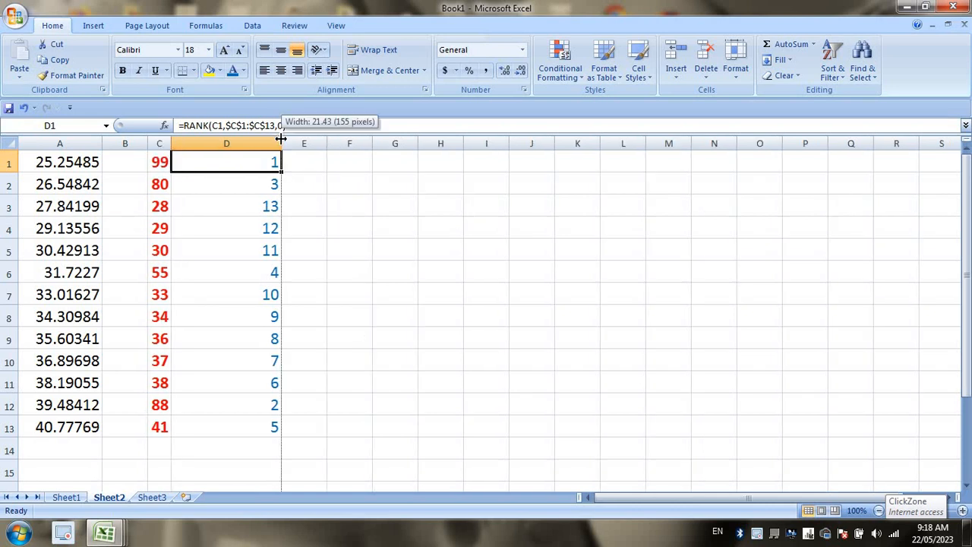
pyautogui.doubleClick(283, 143)
pyautogui.click(67, 500)
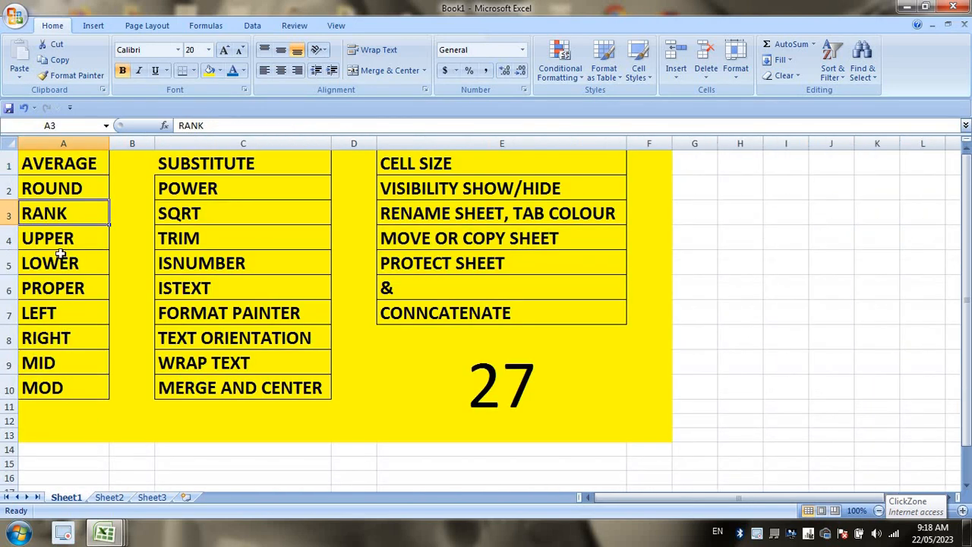
pyautogui.moveTo(76, 241); pyautogui.dragTo(77, 286)
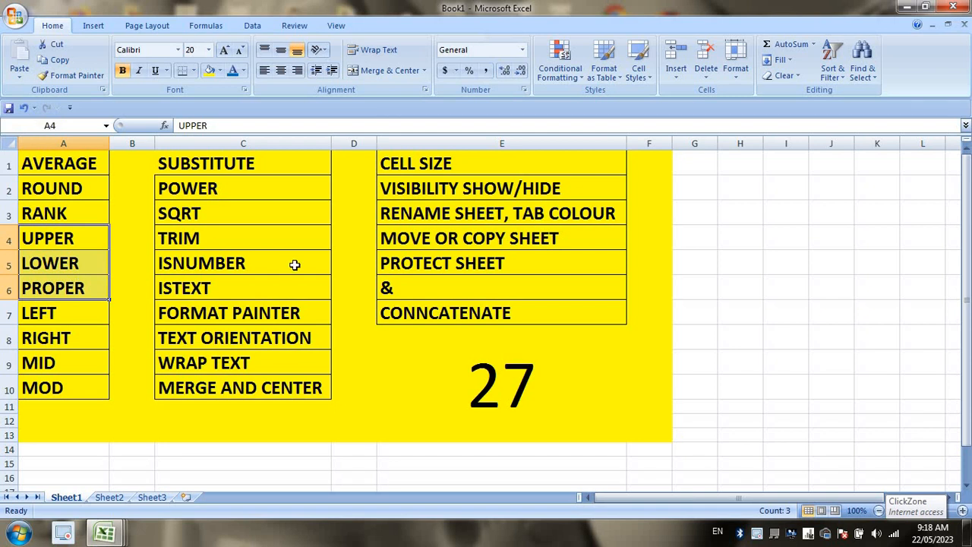
pyautogui.click(109, 497)
# Back on Sheet2, widen column G for a list of names.
pyautogui.click(395, 199)
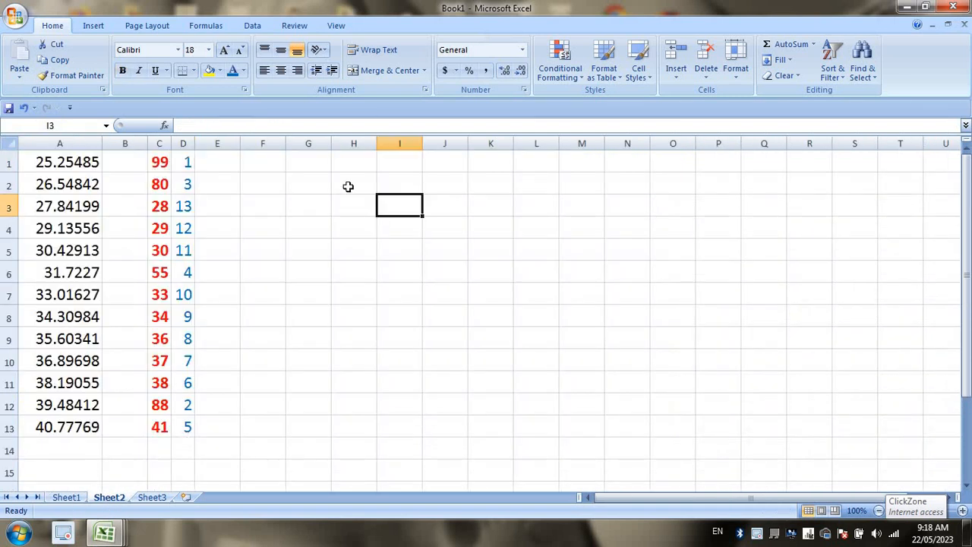
pyautogui.click(345, 182)
pyautogui.click(313, 157)
pyautogui.moveTo(329, 142); pyautogui.dragTo(440, 140)
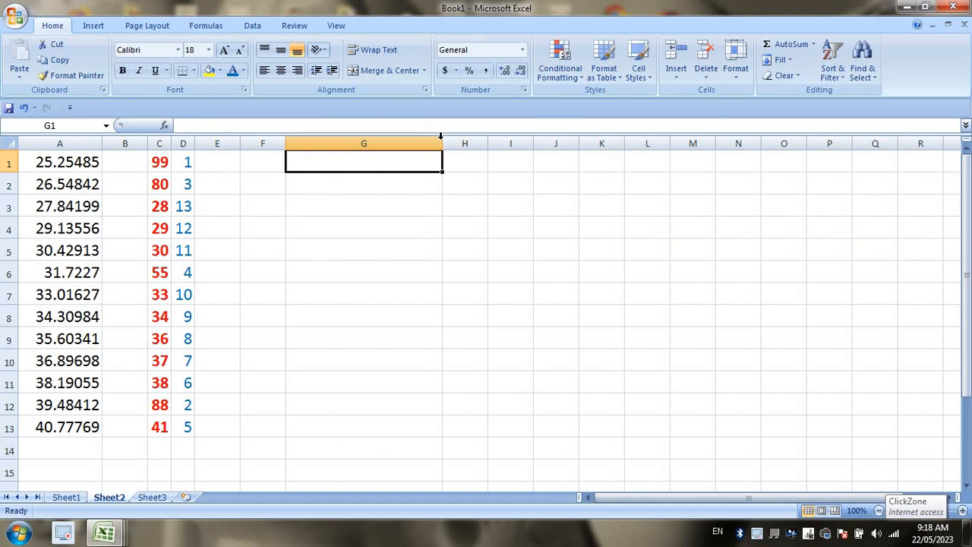
# Enter a lowercase name in G1, fill the name series down to G13, and resize column G.
pyautogui.write('golu')
pyautogui.press('Return')
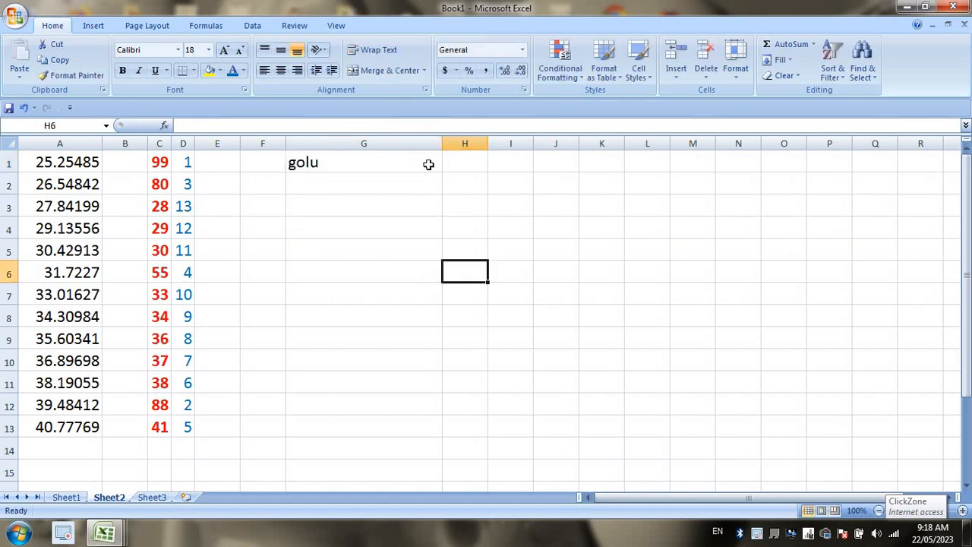
pyautogui.click(429, 165)
pyautogui.moveTo(444, 172); pyautogui.dragTo(455, 441)
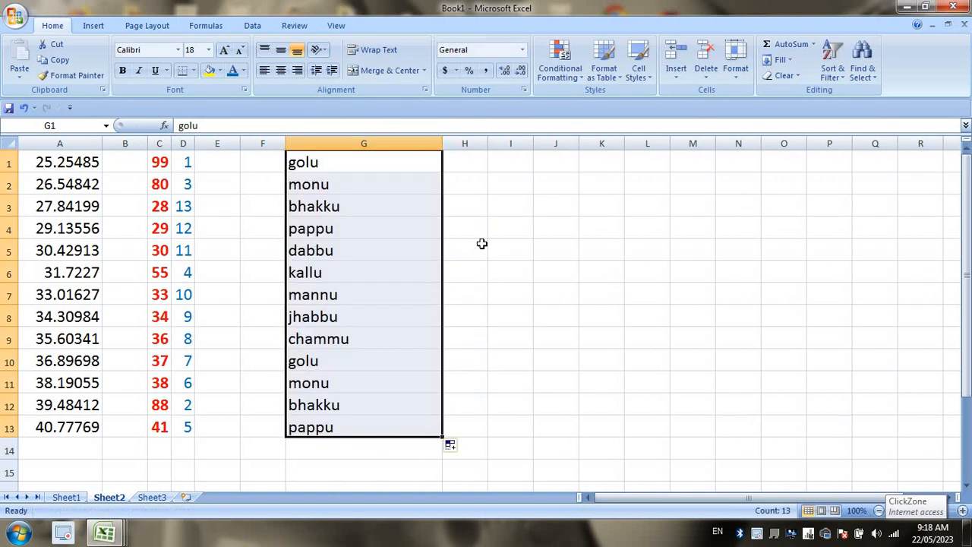
pyautogui.click(471, 163)
pyautogui.moveTo(440, 141); pyautogui.dragTo(487, 145)
pyautogui.click(466, 199)
# Fill H1:H13 with =UPPER(G1) to show each name in capitals, and resize column H.
pyautogui.click(423, 164)
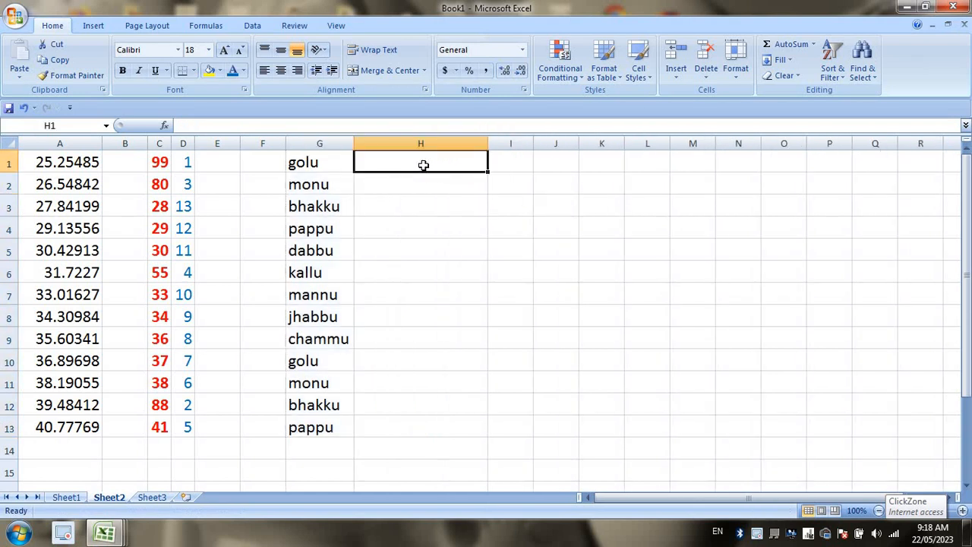
pyautogui.write('=u')
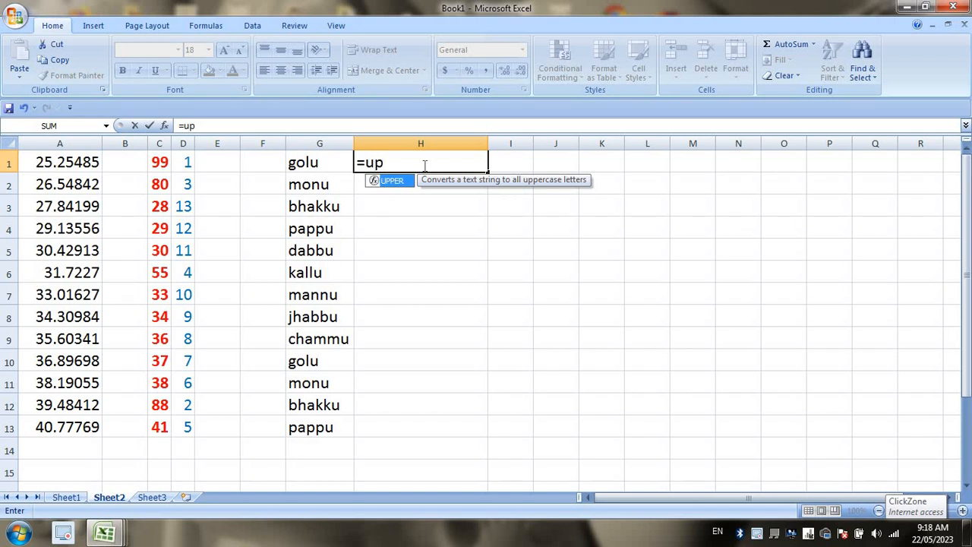
pyautogui.write('p')
pyautogui.press('Tab')
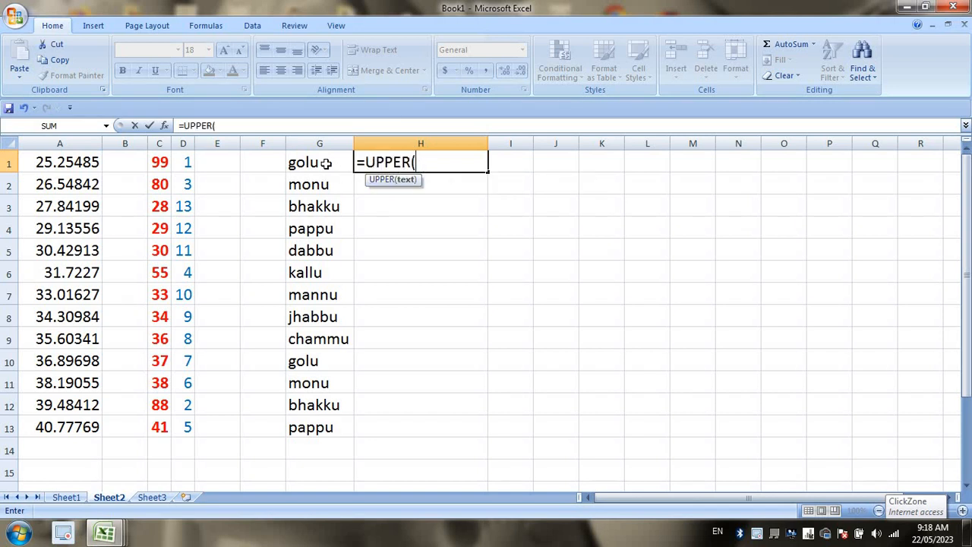
pyautogui.click(325, 163)
pyautogui.press('Return')
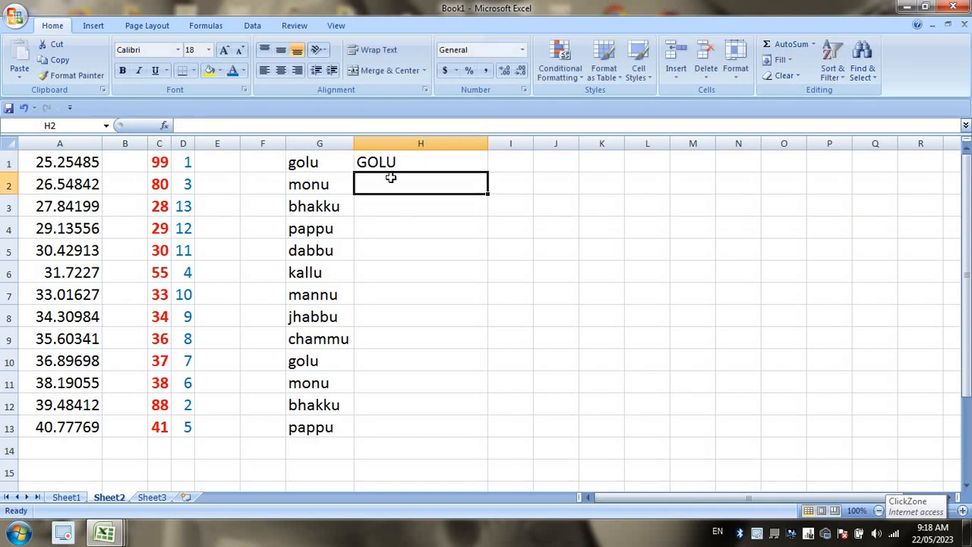
pyautogui.click(466, 161)
pyautogui.click(491, 178)
pyautogui.click(486, 172)
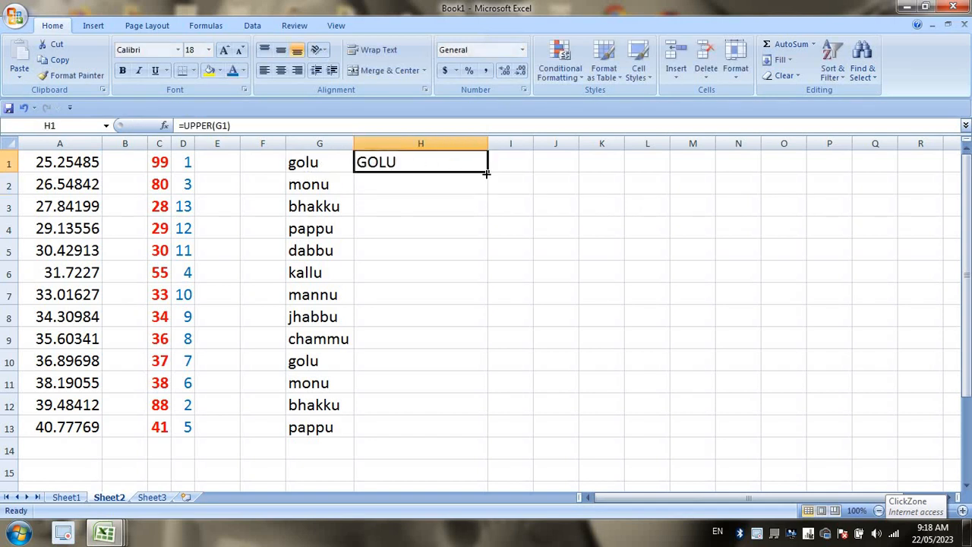
pyautogui.doubleClick(488, 175)
pyautogui.moveTo(487, 143); pyautogui.dragTo(527, 143)
pyautogui.click(462, 160)
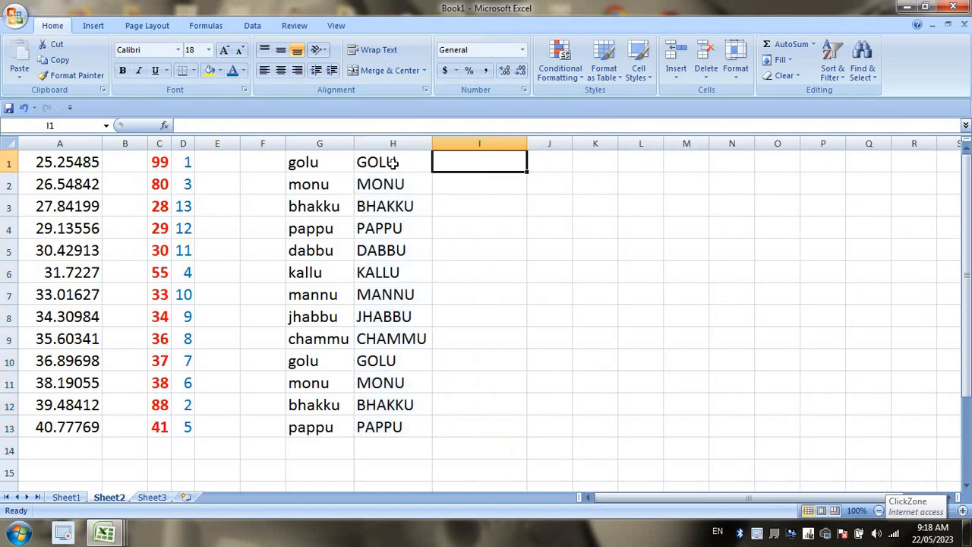
pyautogui.click(390, 161)
pyautogui.click(447, 163)
# Enter =LOWER(H1) in I1, fill it down to I13, and widen column J.
pyautogui.write('=low')
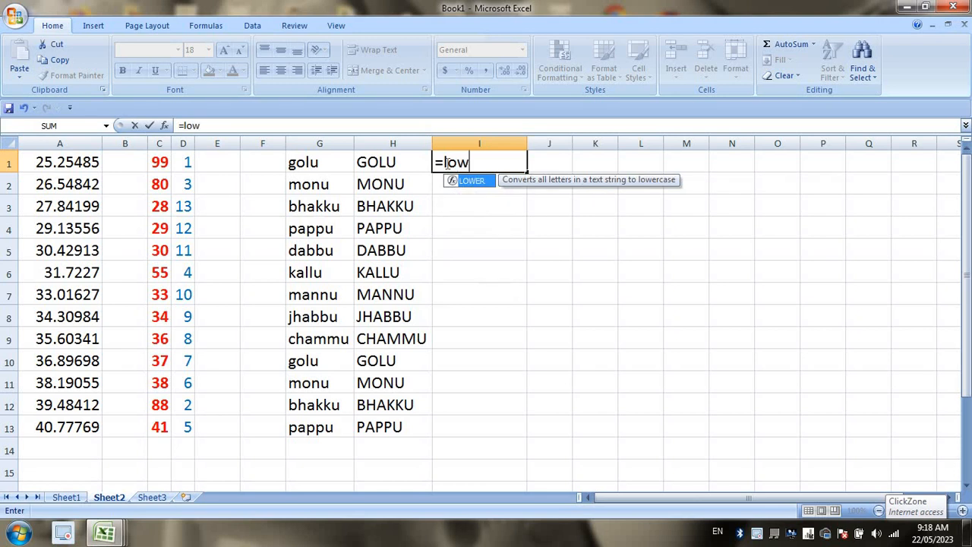
pyautogui.press('Tab')
pyautogui.click(407, 161)
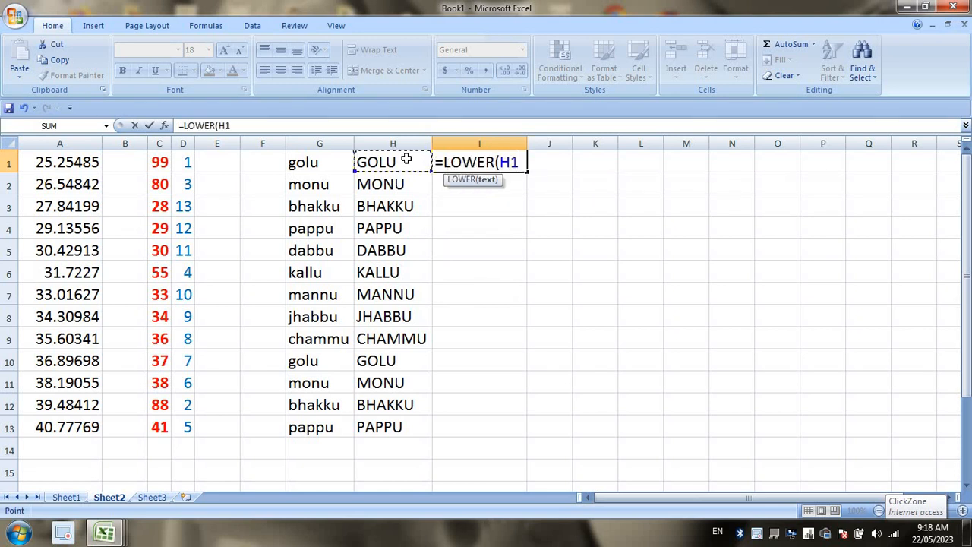
pyautogui.press('Return')
pyautogui.click(511, 166)
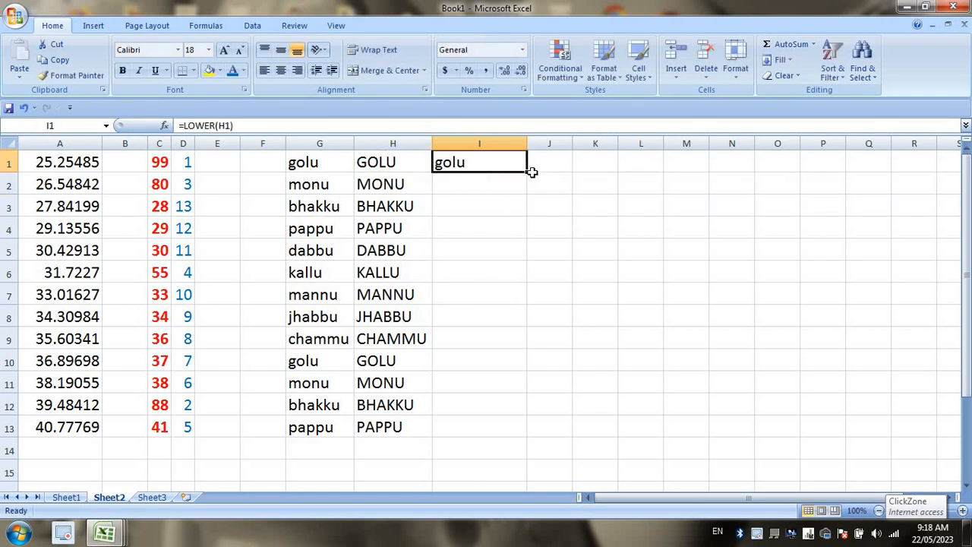
pyautogui.doubleClick(526, 173)
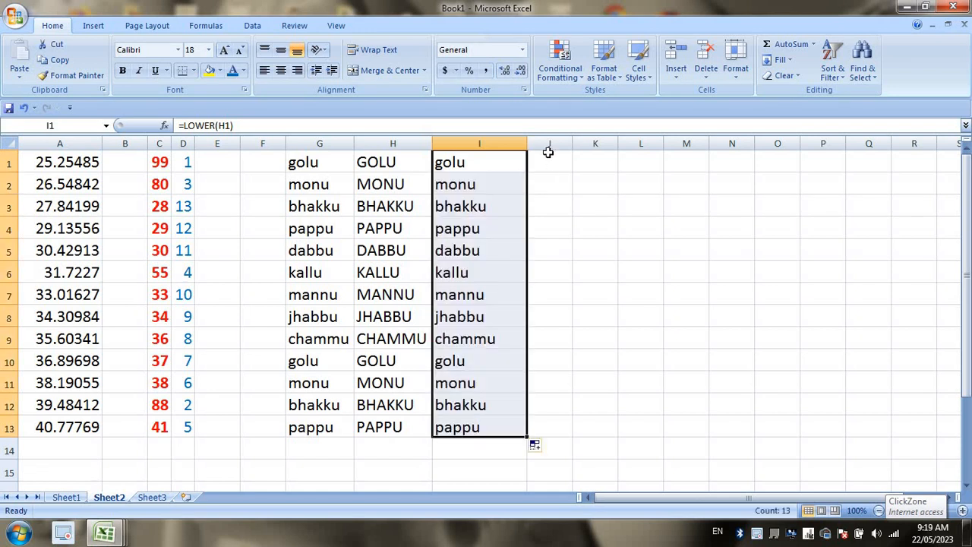
pyautogui.click(548, 153)
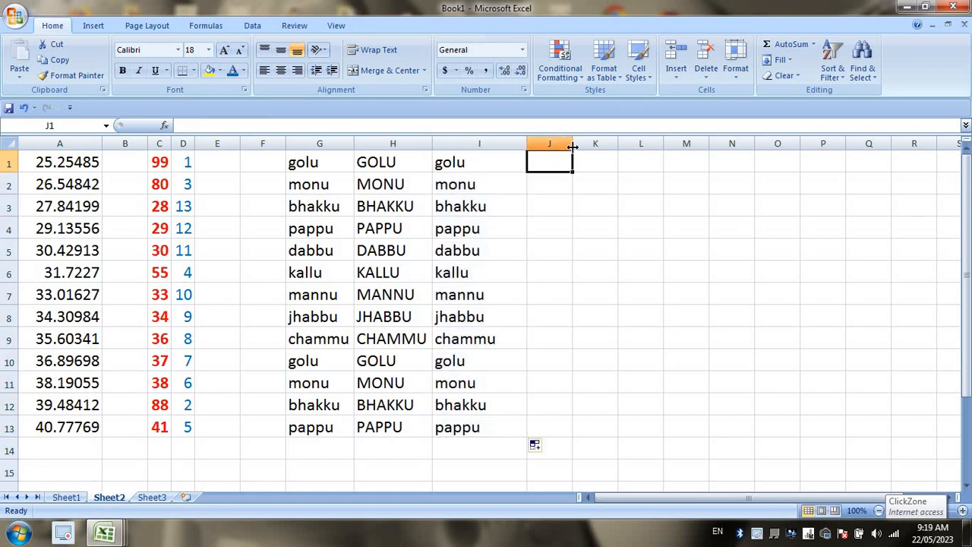
pyautogui.click(576, 144)
pyautogui.moveTo(575, 144); pyautogui.dragTo(621, 144)
# Enter =PROPER(I1) in J1, fill it down to J13, and widen column J to fit.
pyautogui.click(578, 166)
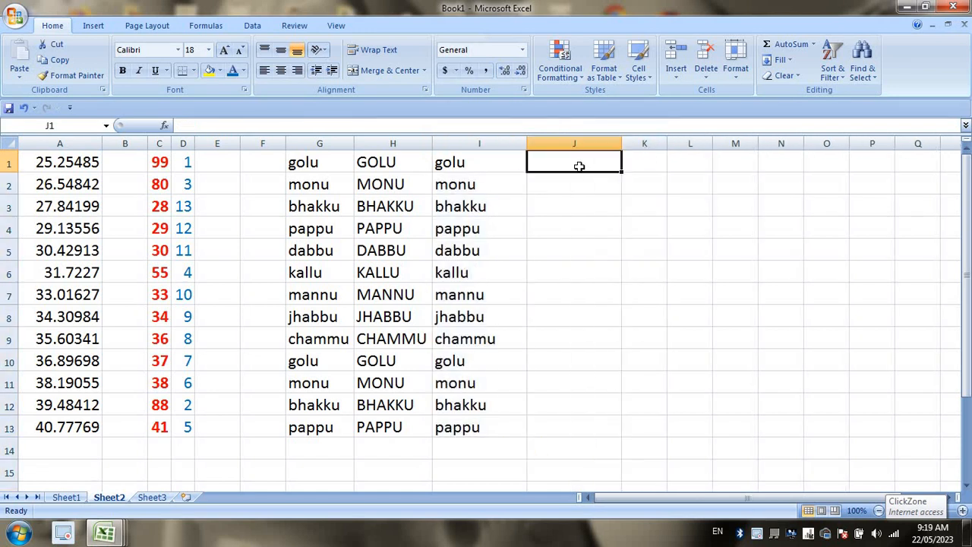
pyautogui.write('=')
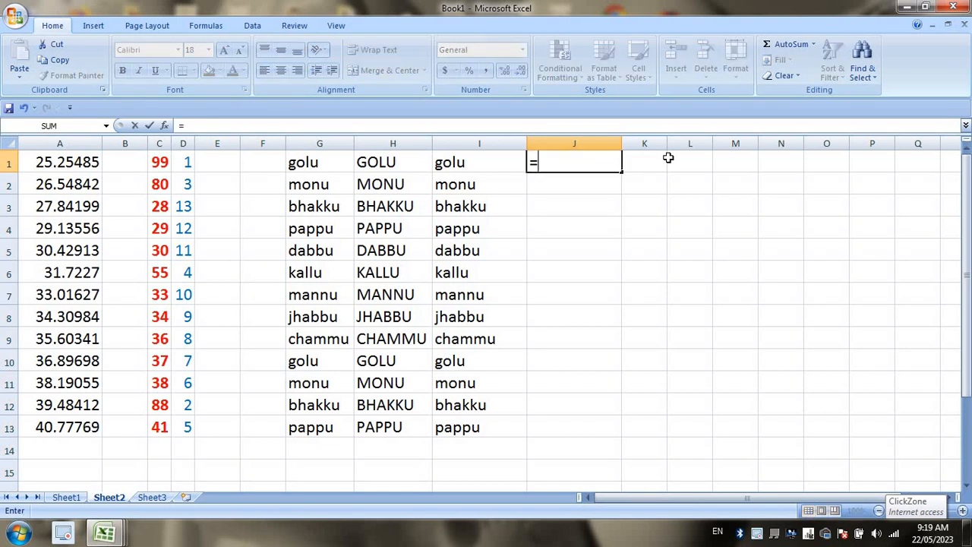
pyautogui.write('prop')
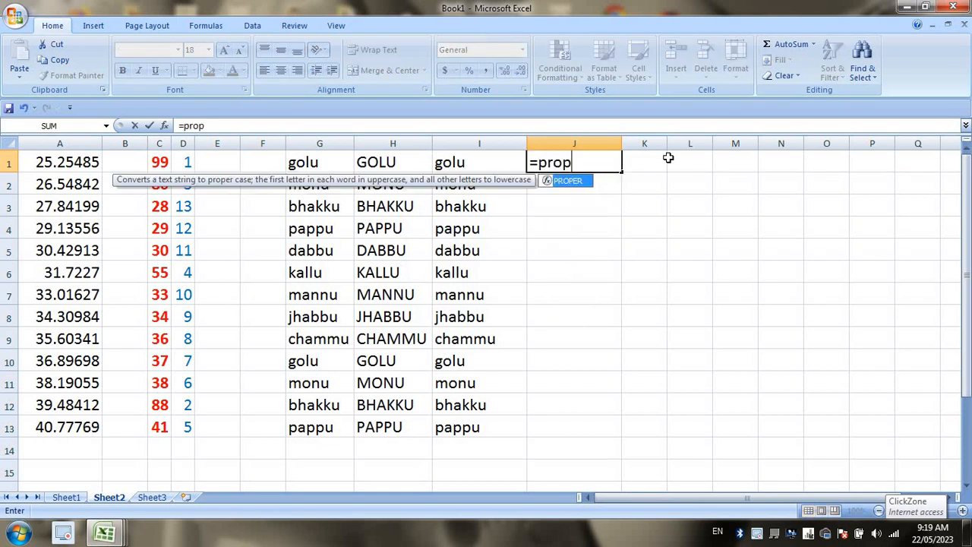
pyautogui.press('Tab')
pyautogui.click(491, 164)
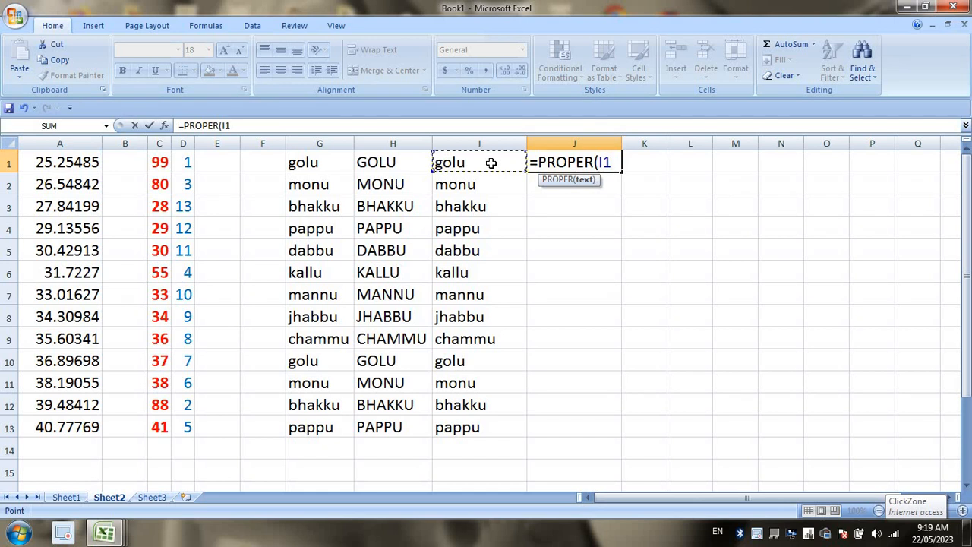
pyautogui.press('Return')
pyautogui.click(612, 162)
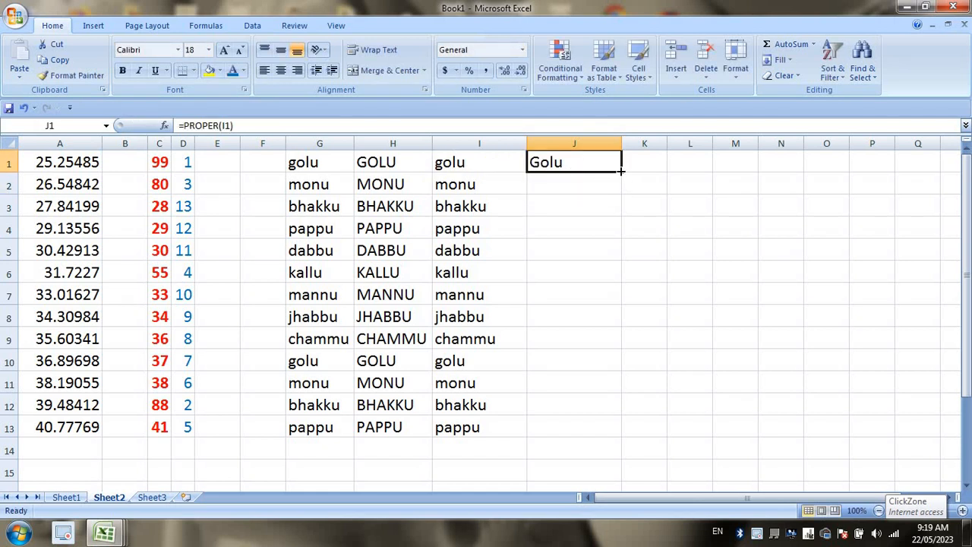
pyautogui.doubleClick(620, 172)
pyautogui.moveTo(619, 143); pyautogui.dragTo(830, 143)
pyautogui.click(653, 160)
pyautogui.click(467, 167)
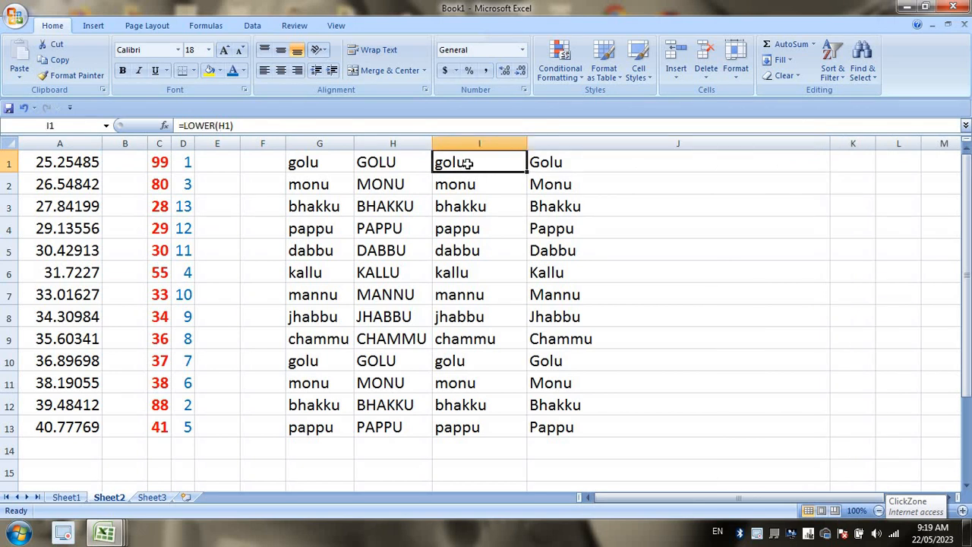
# Type 'this is my name' into I1 and autofit column I.
pyautogui.write('this')
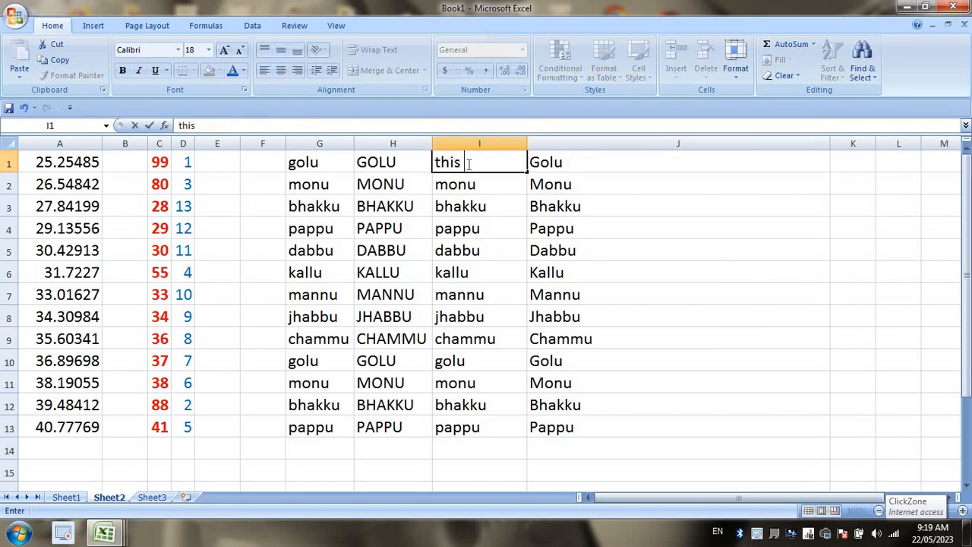
pyautogui.write(' is my name')
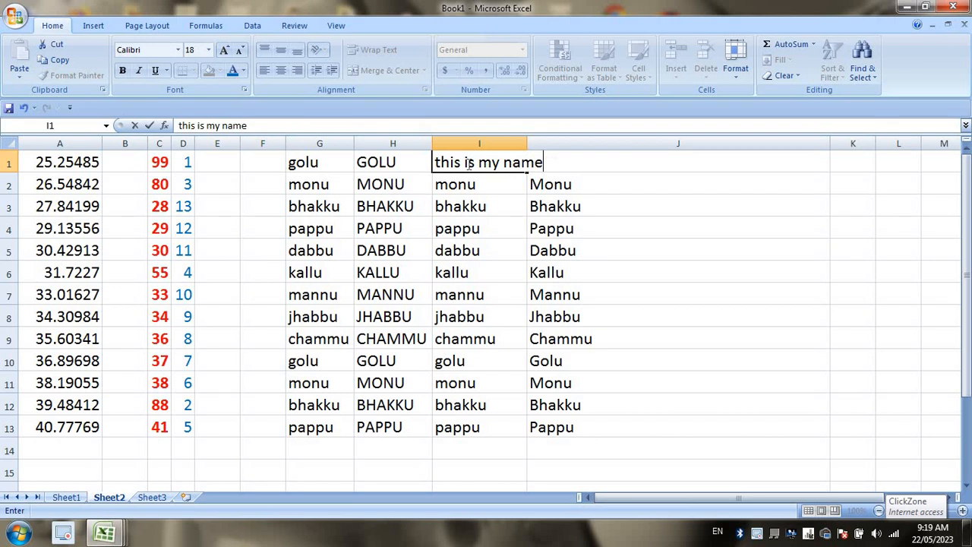
pyautogui.press('Return')
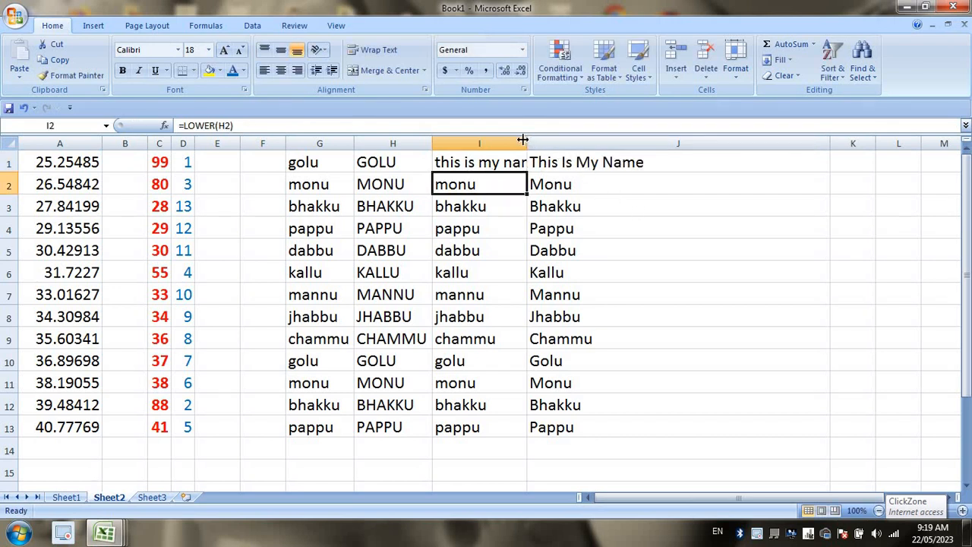
pyautogui.doubleClick(524, 140)
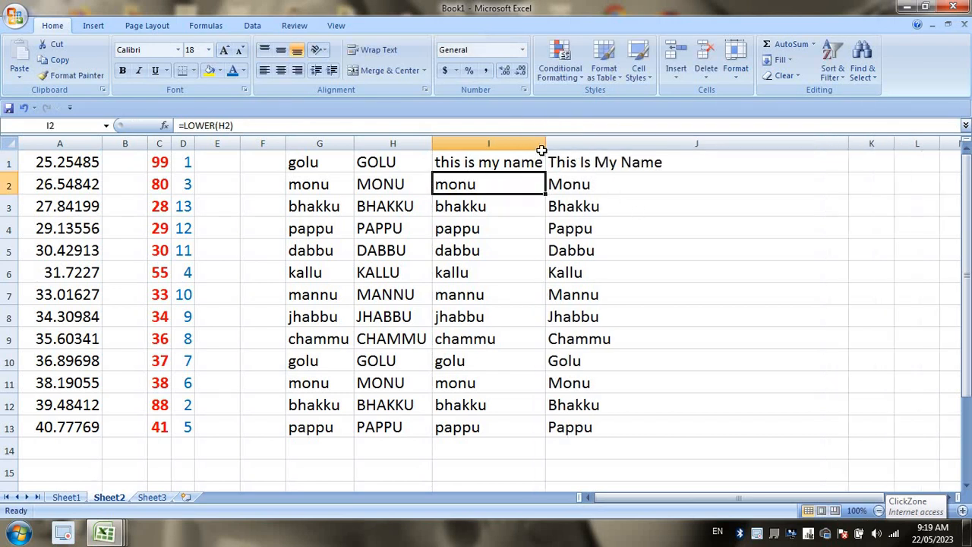
pyautogui.click(619, 159)
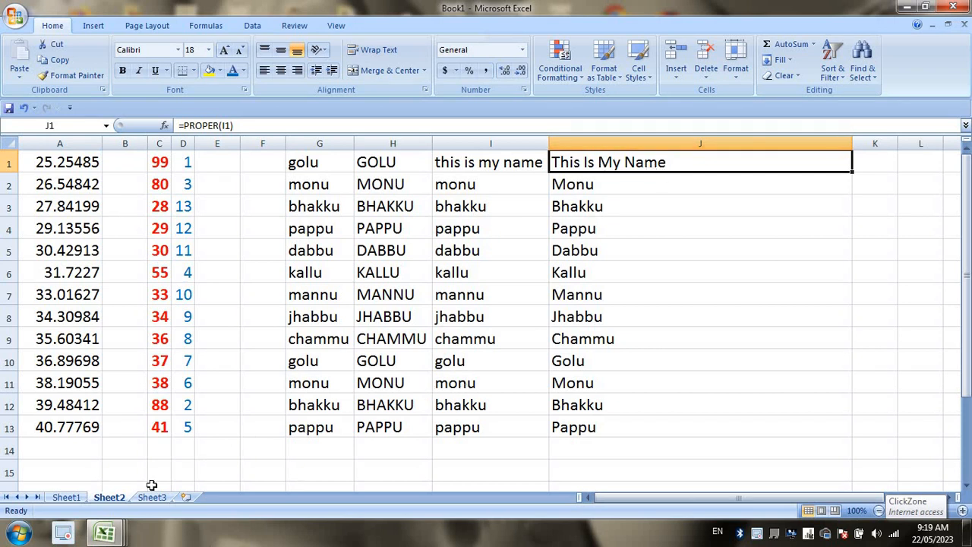
# Point out PROPER, LEFT, RIGHT and MID in Sheet1's function list, then return to Sheet2.
pyautogui.click(70, 501)
pyautogui.click(69, 295)
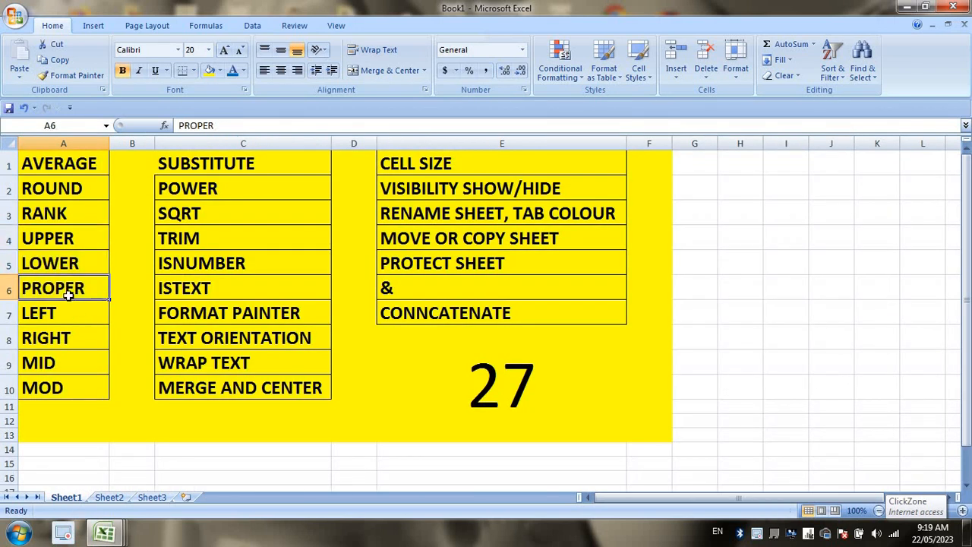
pyautogui.moveTo(66, 316); pyautogui.dragTo(74, 363)
pyautogui.click(70, 362)
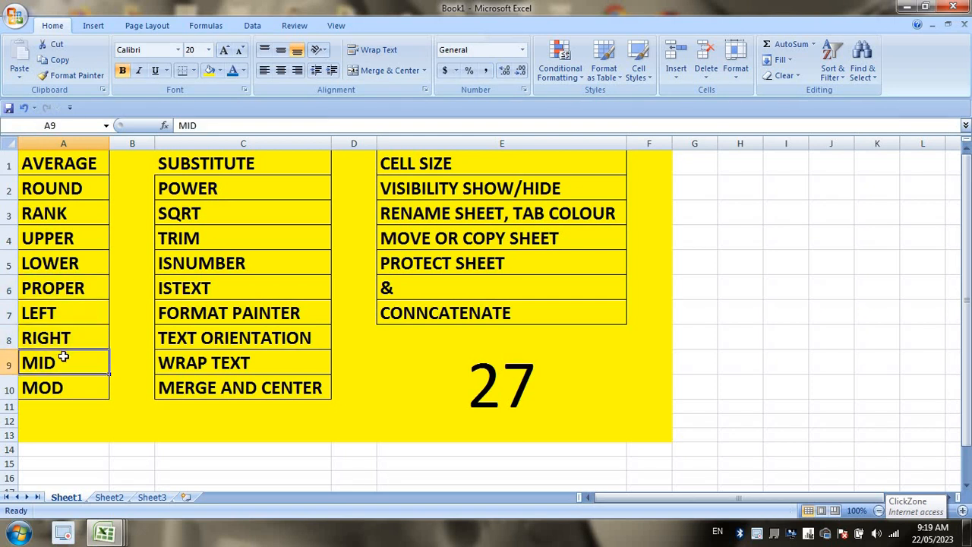
pyautogui.click(108, 496)
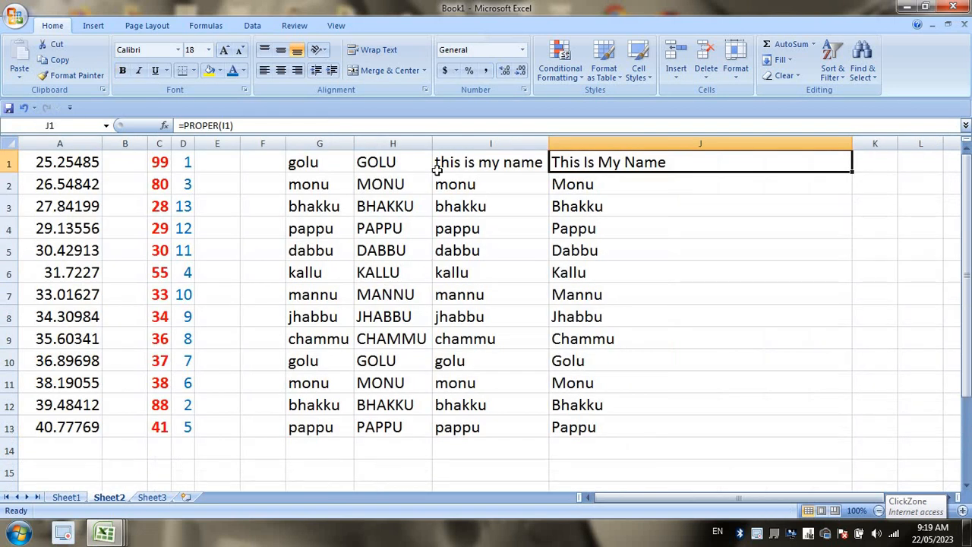
# Clear the lowercase, uppercase and proper results from H1:J13.
pyautogui.click(379, 160)
pyautogui.moveTo(305, 162); pyautogui.dragTo(312, 440)
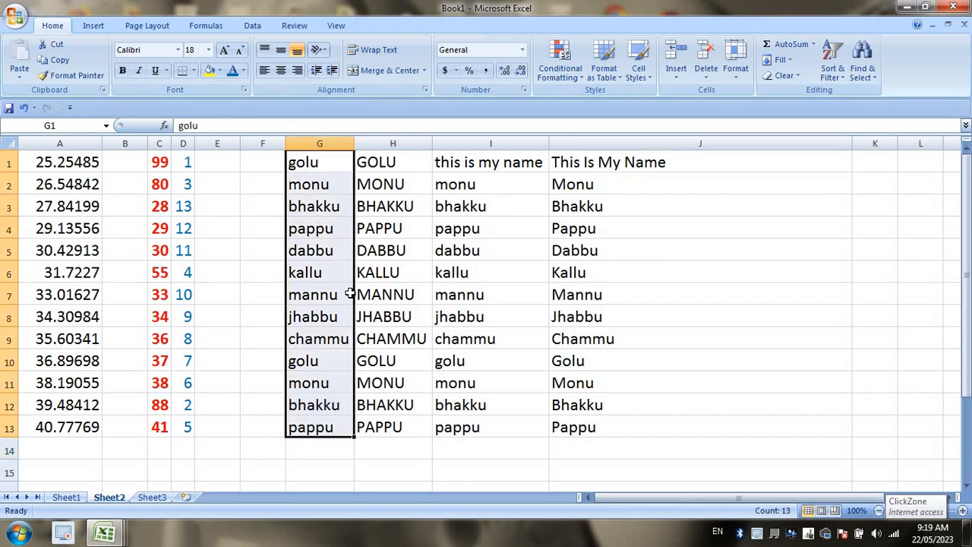
pyautogui.moveTo(380, 161); pyautogui.dragTo(638, 422)
pyautogui.press('Delete')
# Widen column G and enter a full name in capitals in G1.
pyautogui.click(313, 144)
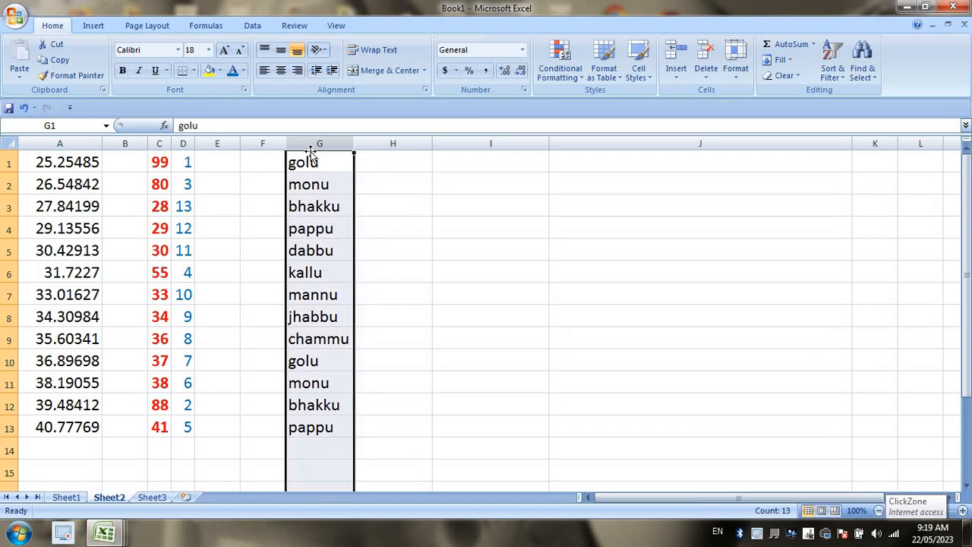
pyautogui.moveTo(354, 143); pyautogui.dragTo(386, 143)
pyautogui.click(366, 174)
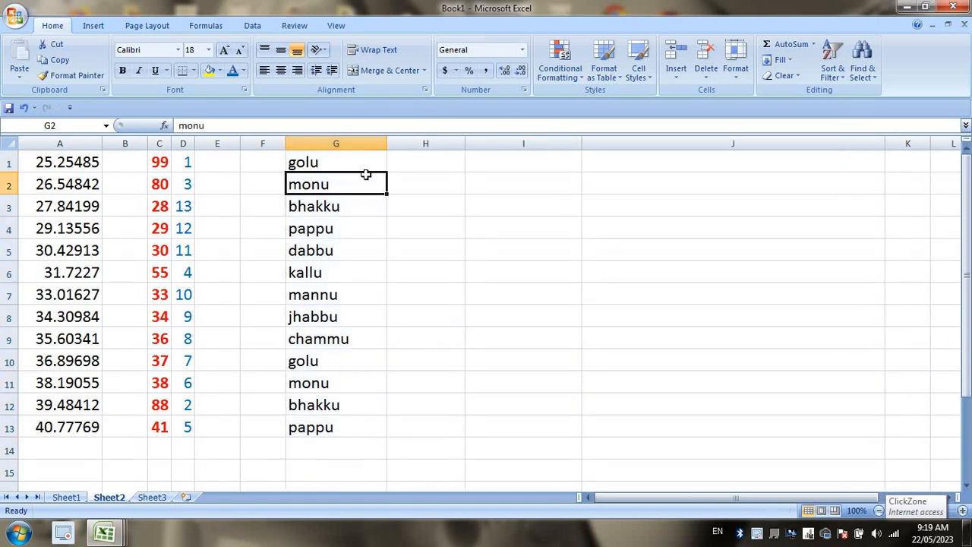
pyautogui.click(366, 160)
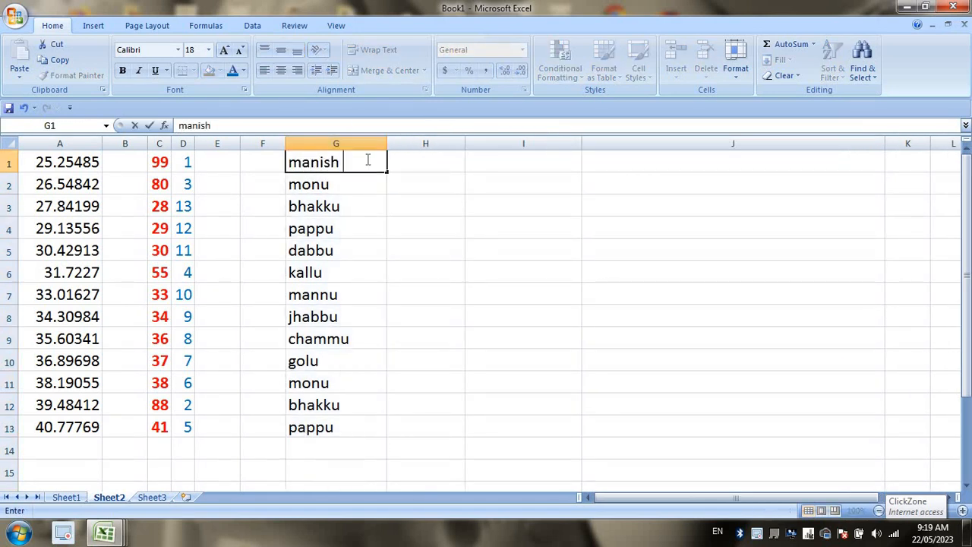
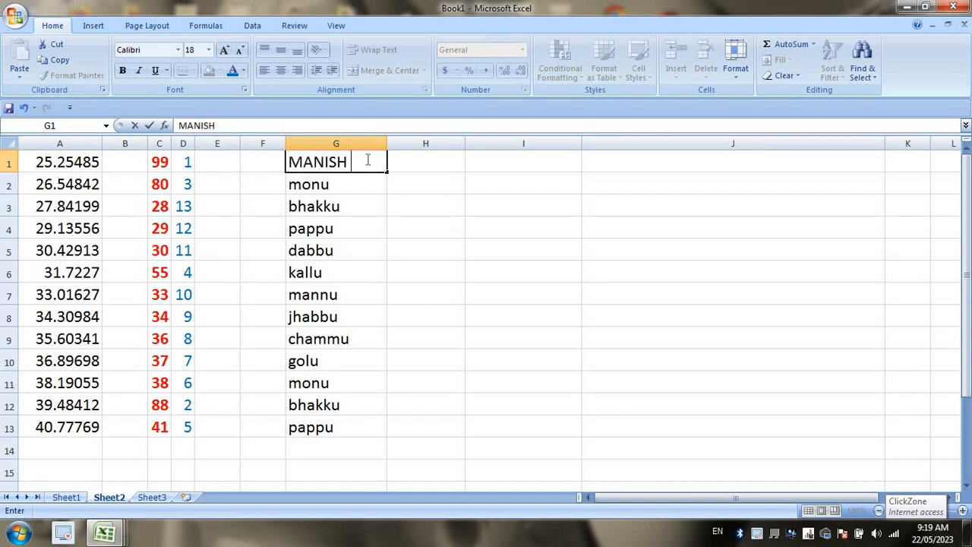
pyautogui.click(456, 209)
# Fill the full-name list down G1:G13 and widen columns G and H.
pyautogui.click(373, 168)
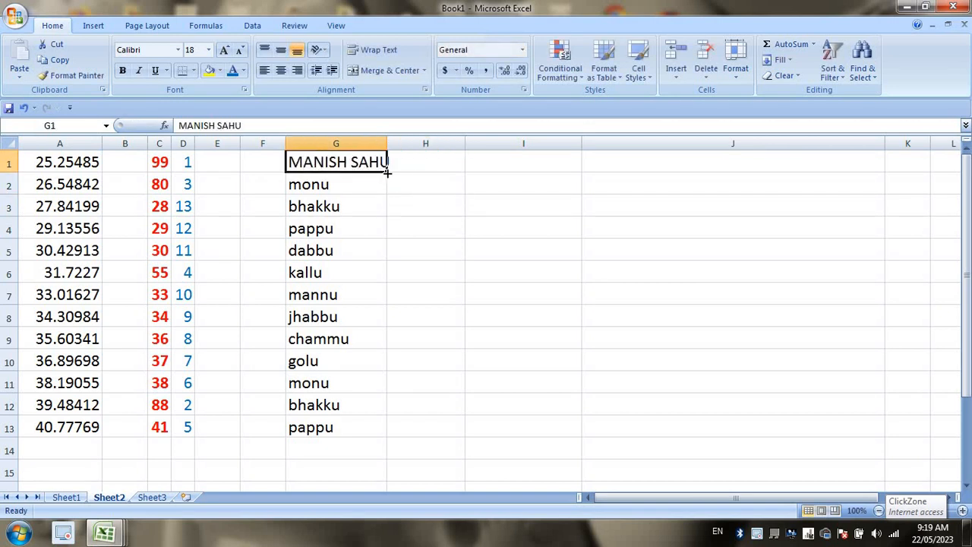
pyautogui.doubleClick(388, 173)
pyautogui.moveTo(387, 144); pyautogui.dragTo(430, 144)
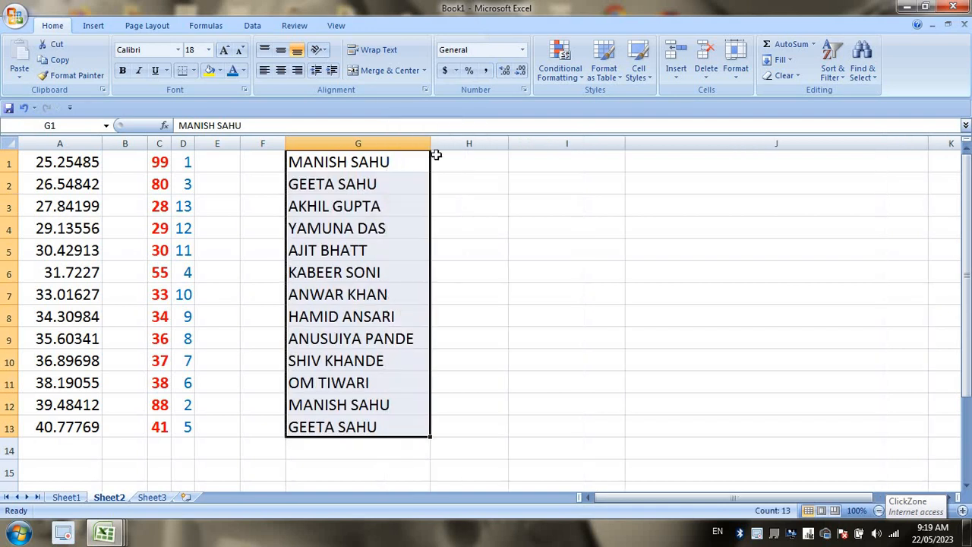
pyautogui.click(464, 245)
pyautogui.moveTo(508, 144); pyautogui.dragTo(542, 144)
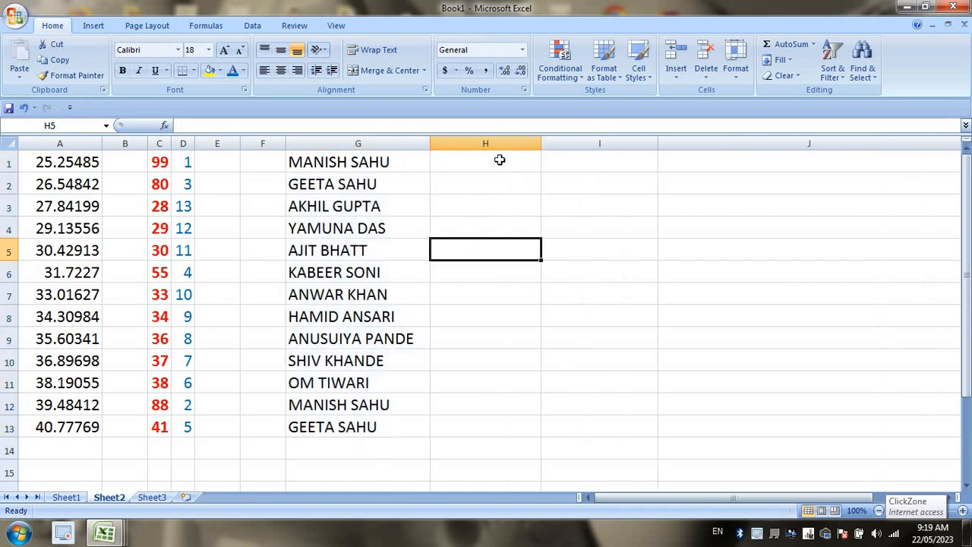
# Enter =LEFT(G1,3) in H1, fill it down to H13, and autofit column H.
pyautogui.click(499, 160)
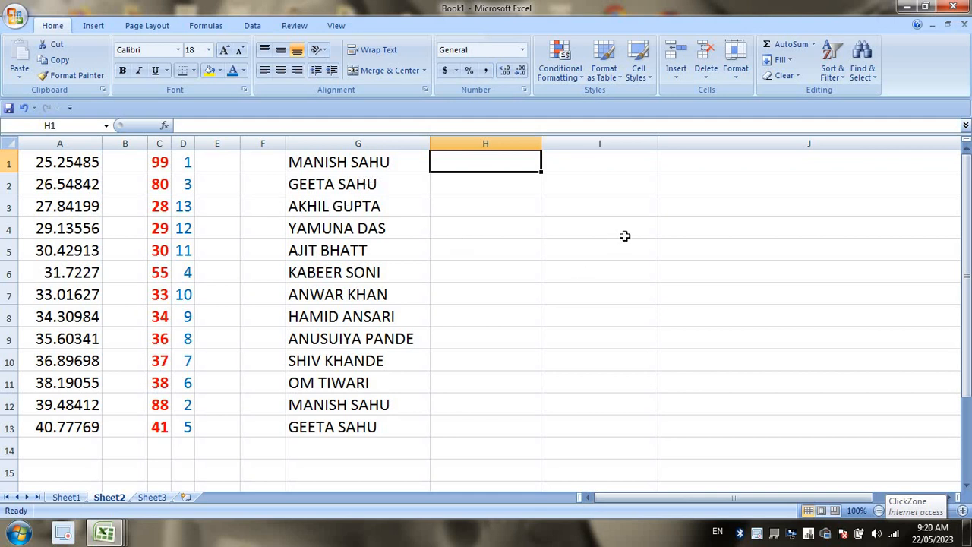
pyautogui.write('=LR')
pyautogui.press('BackSpace')
pyautogui.write('E')
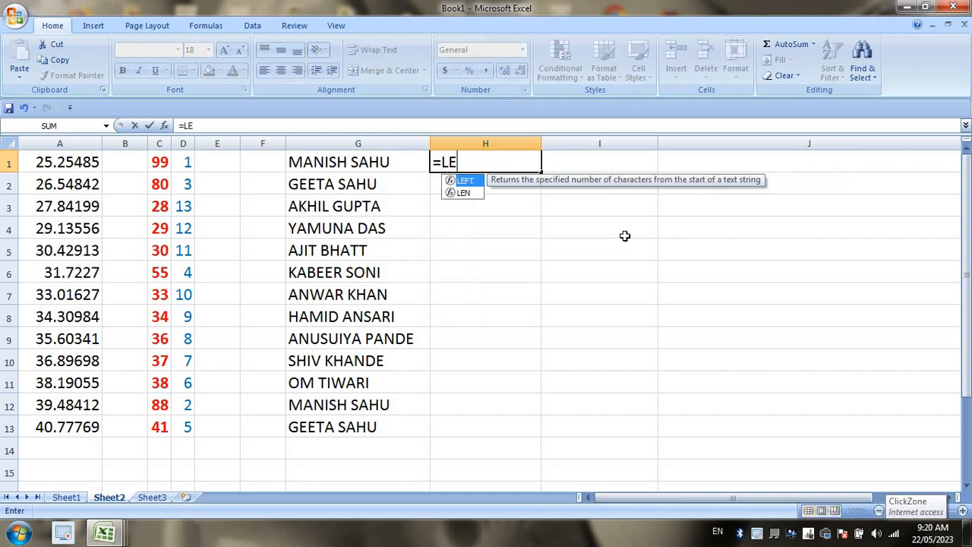
pyautogui.write('FT(')
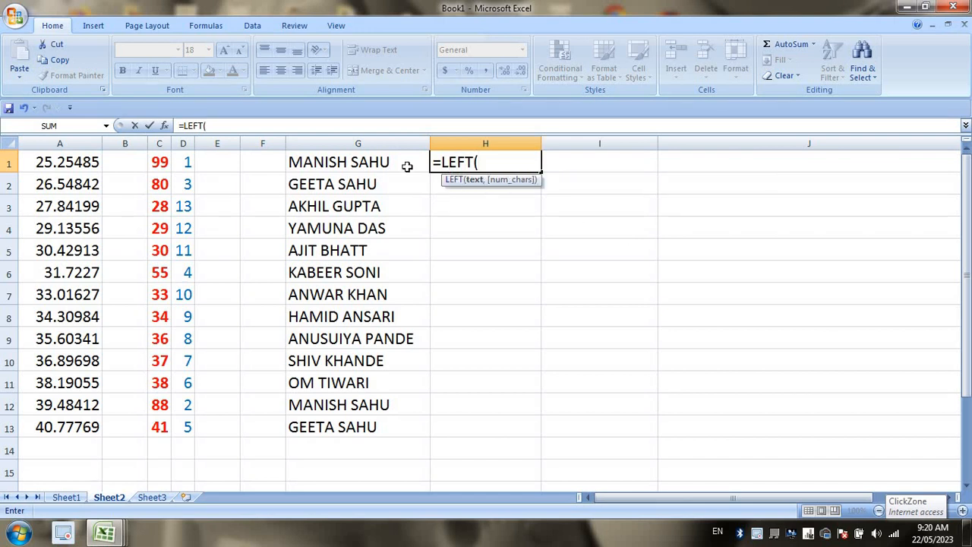
pyautogui.click(385, 162)
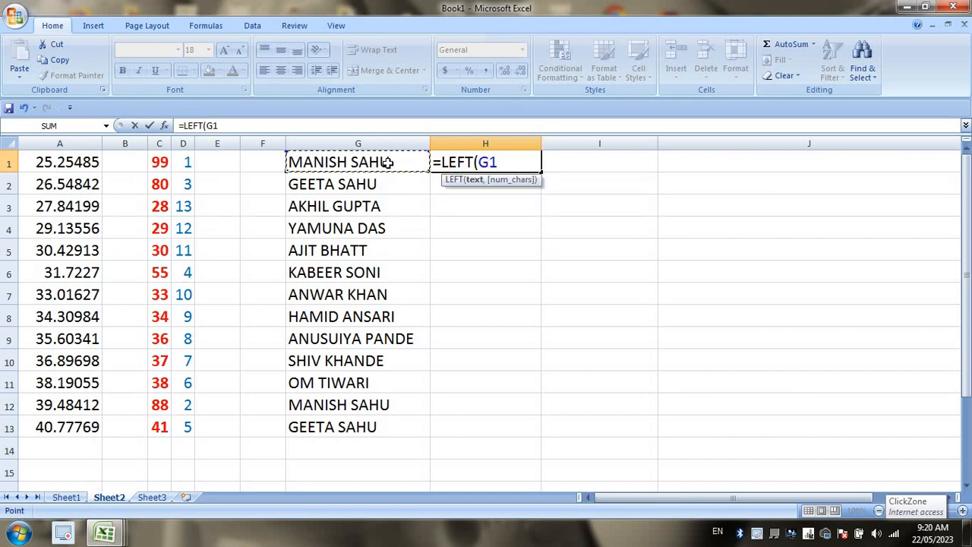
pyautogui.write(',3')
pyautogui.press('Return')
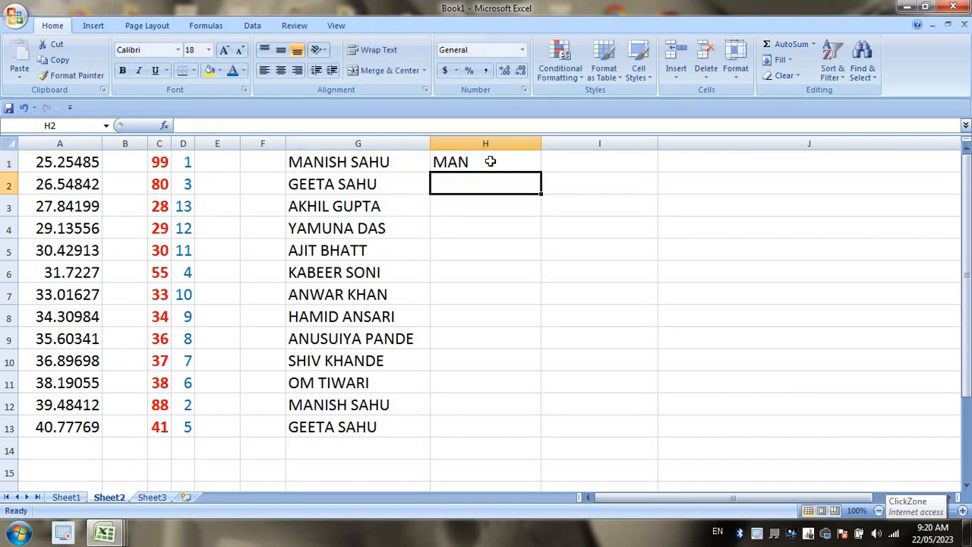
pyautogui.click(490, 162)
pyautogui.doubleClick(540, 172)
pyautogui.click(543, 143)
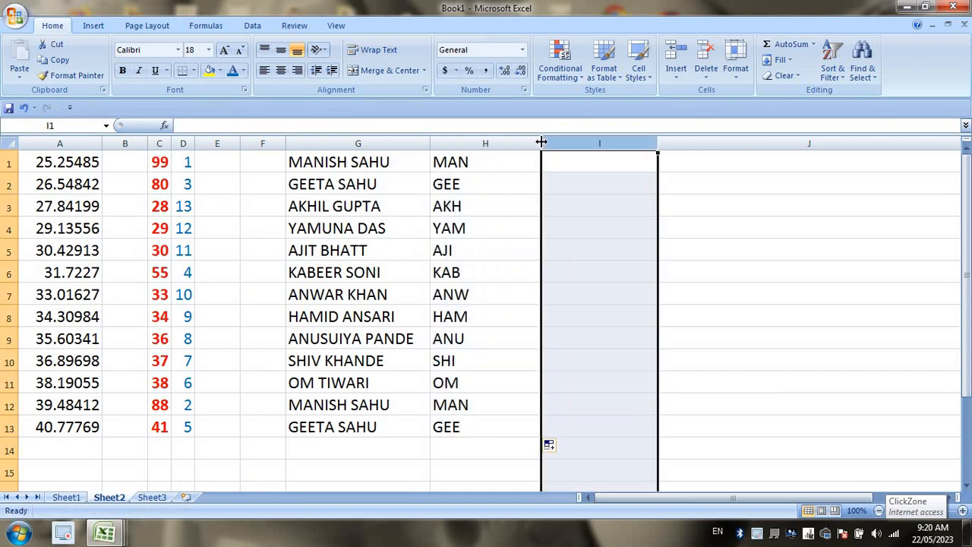
pyautogui.doubleClick(540, 143)
pyautogui.click(564, 184)
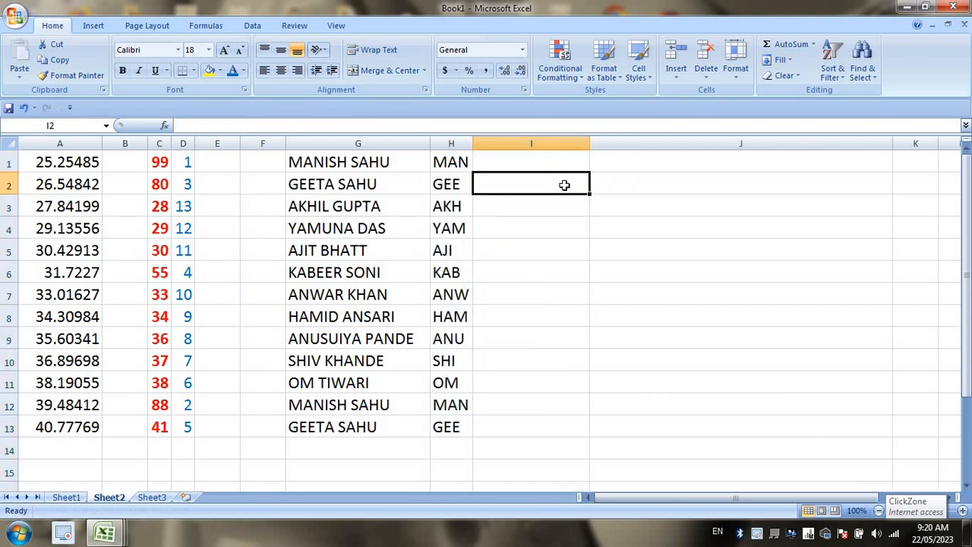
pyautogui.click(552, 163)
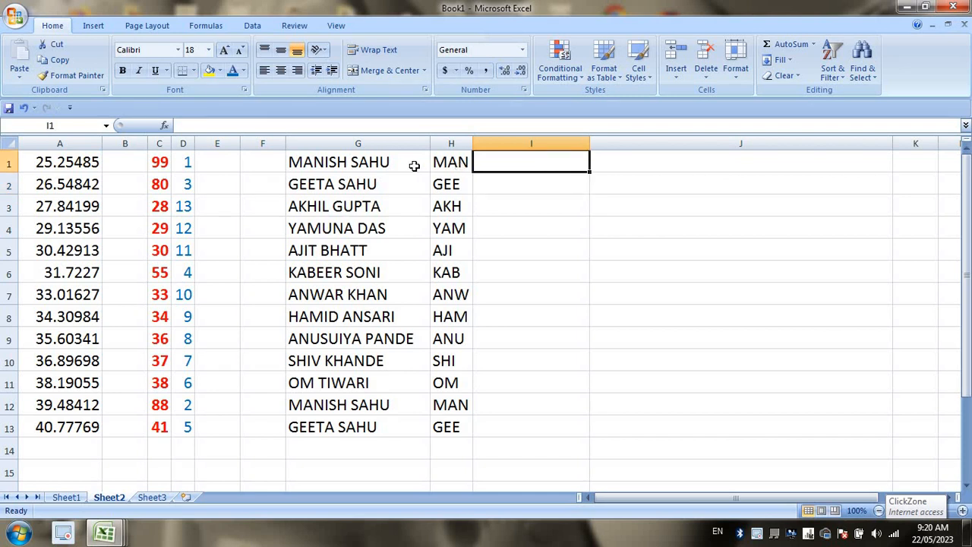
# Enter =RIGHT(G1,3) in I1, fill it down to I13, and autofit column I.
pyautogui.click(414, 163)
pyautogui.click(563, 161)
pyautogui.write('=')
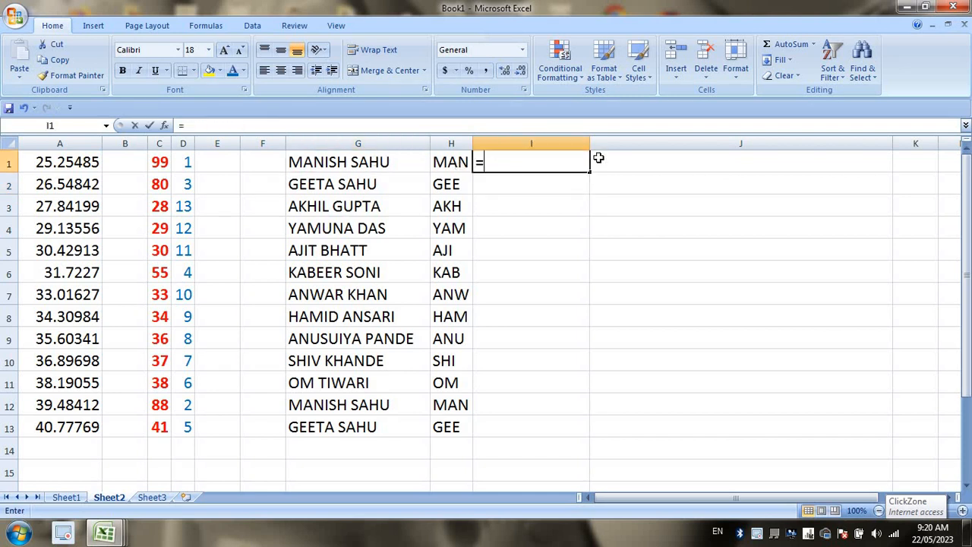
pyautogui.write('R')
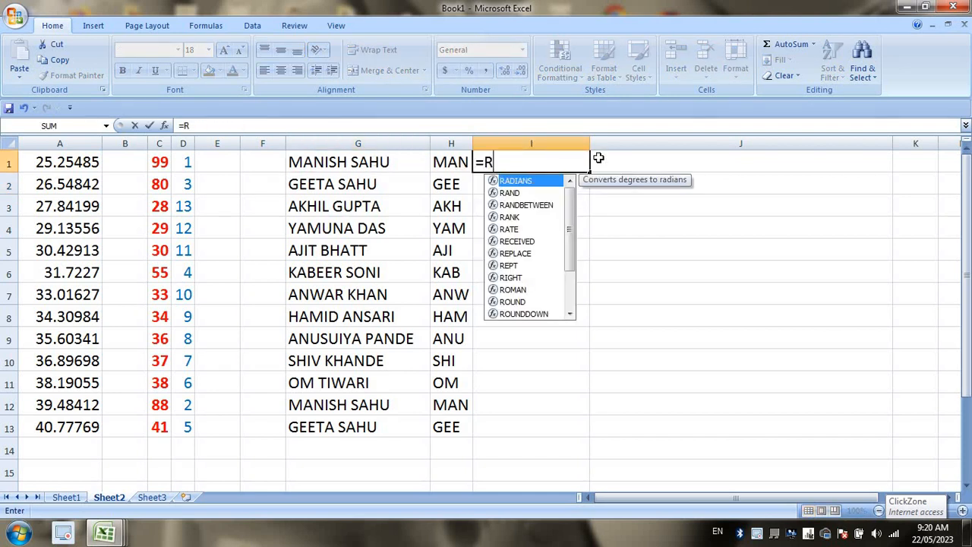
pyautogui.write('IGHT(')
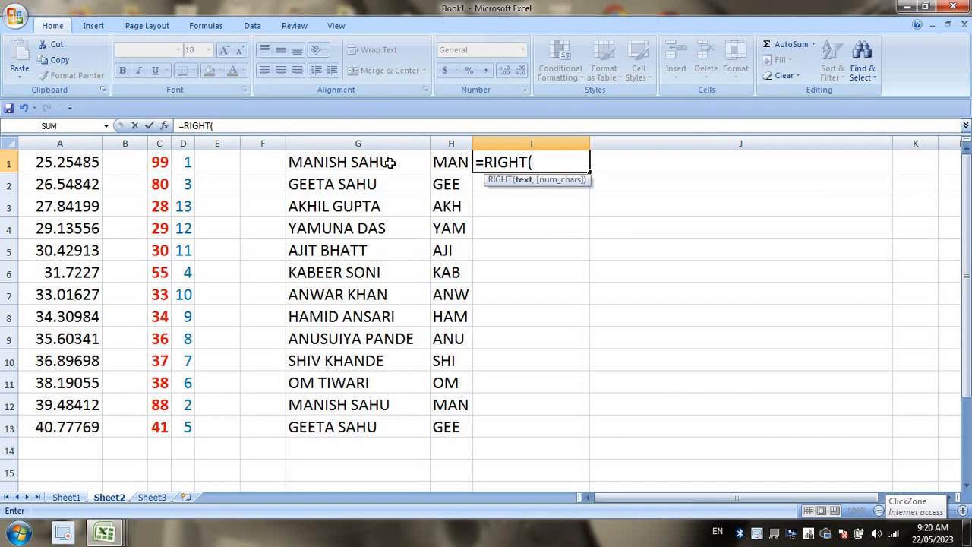
pyautogui.click(388, 162)
pyautogui.write(',3')
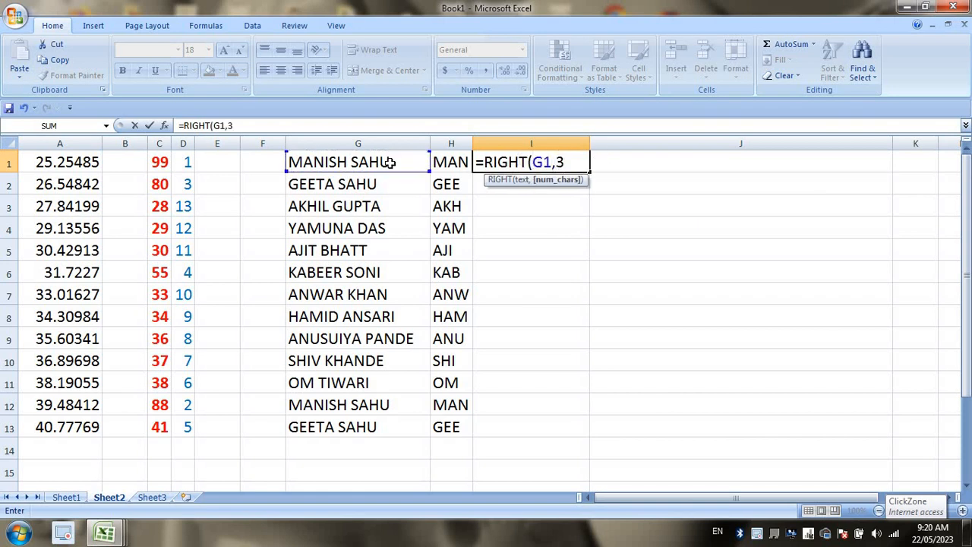
pyautogui.press('Return')
pyautogui.click(586, 162)
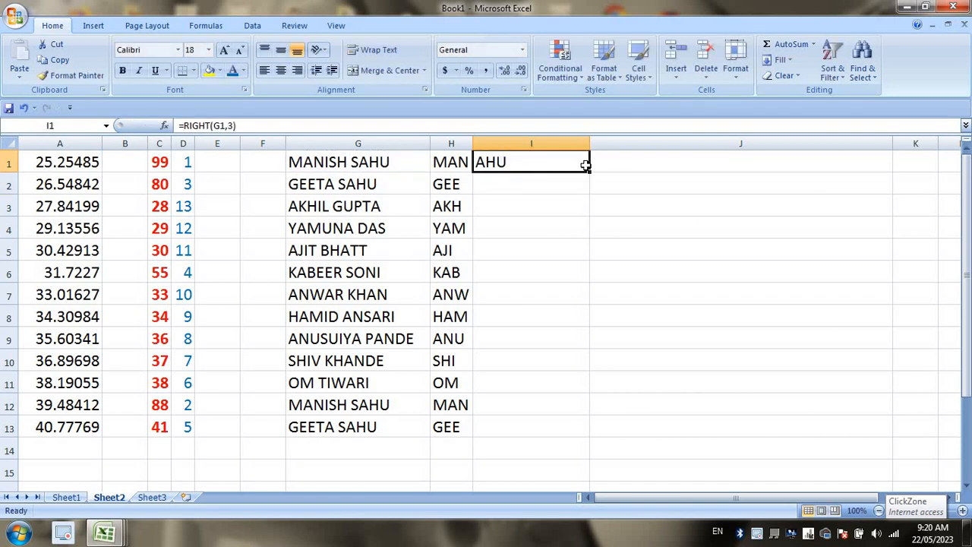
pyautogui.doubleClick(590, 172)
pyautogui.doubleClick(590, 143)
pyautogui.click(565, 243)
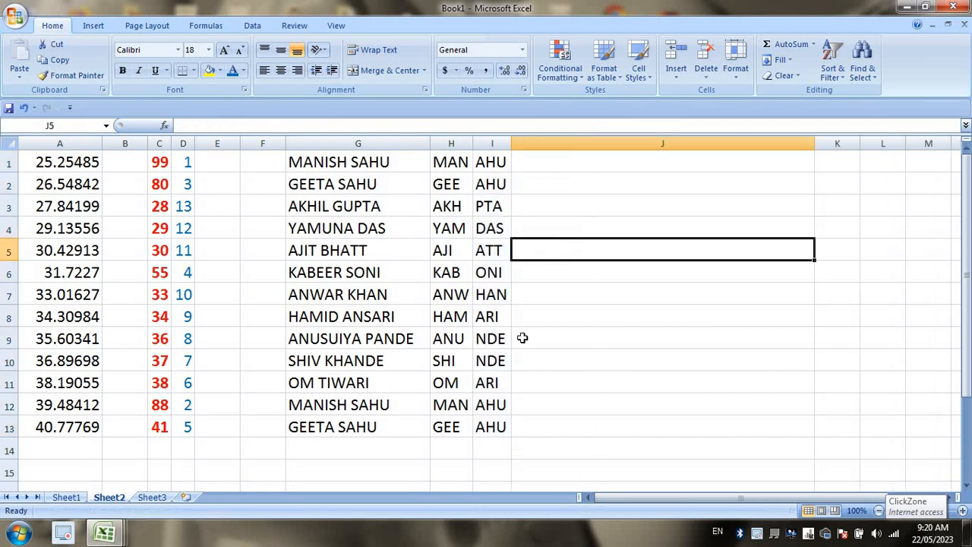
pyautogui.click(560, 157)
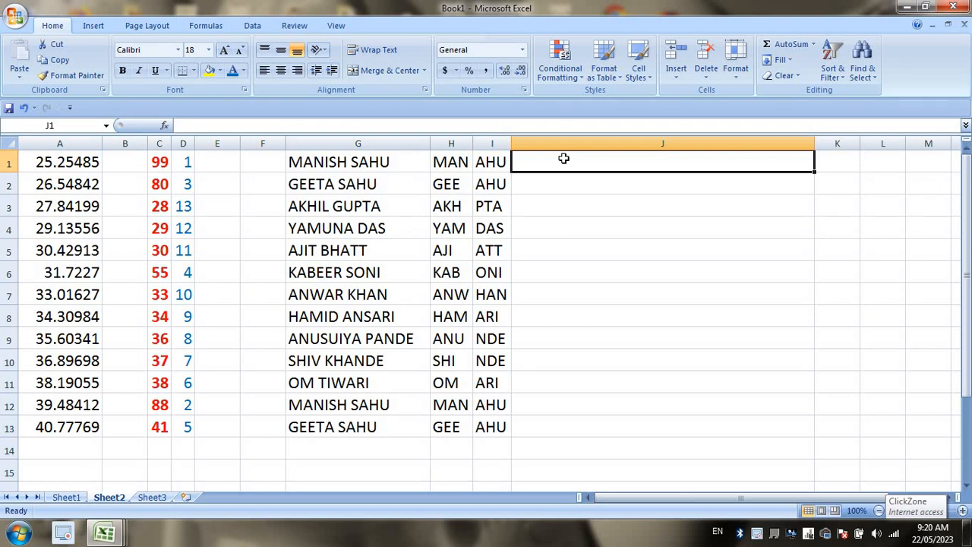
# Enter =MID(G1,4,2) in J1, fill it down to J13, and narrow column J.
pyautogui.write('=')
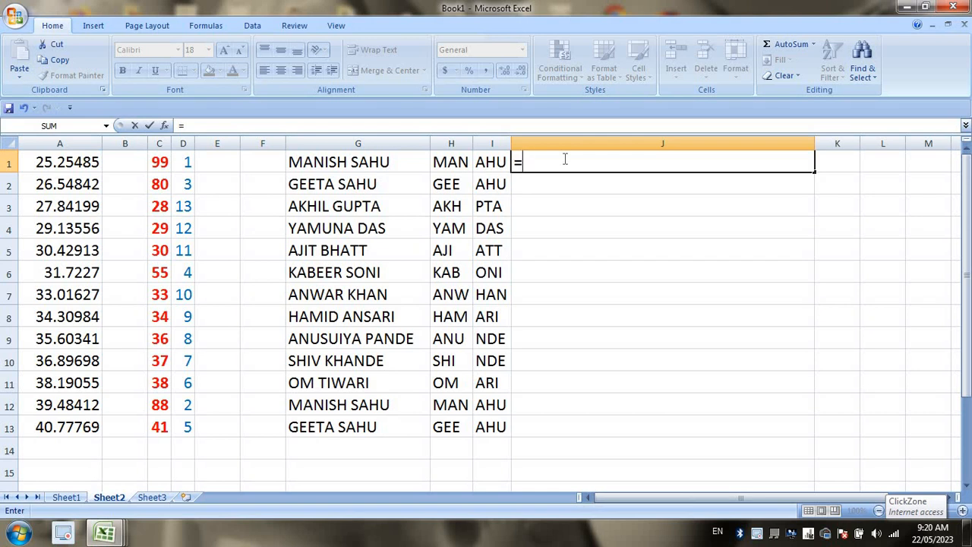
pyautogui.write('MID')
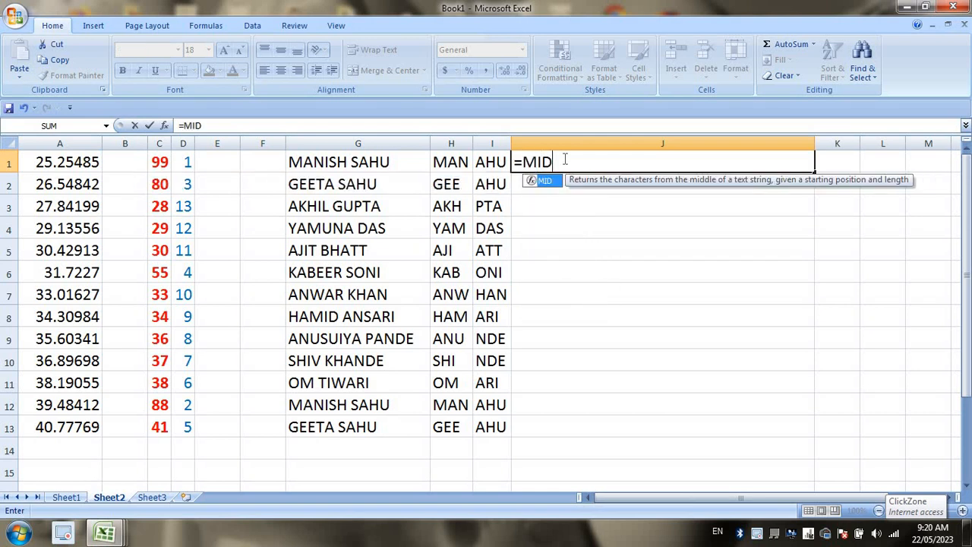
pyautogui.write('(')
pyautogui.press('Return')
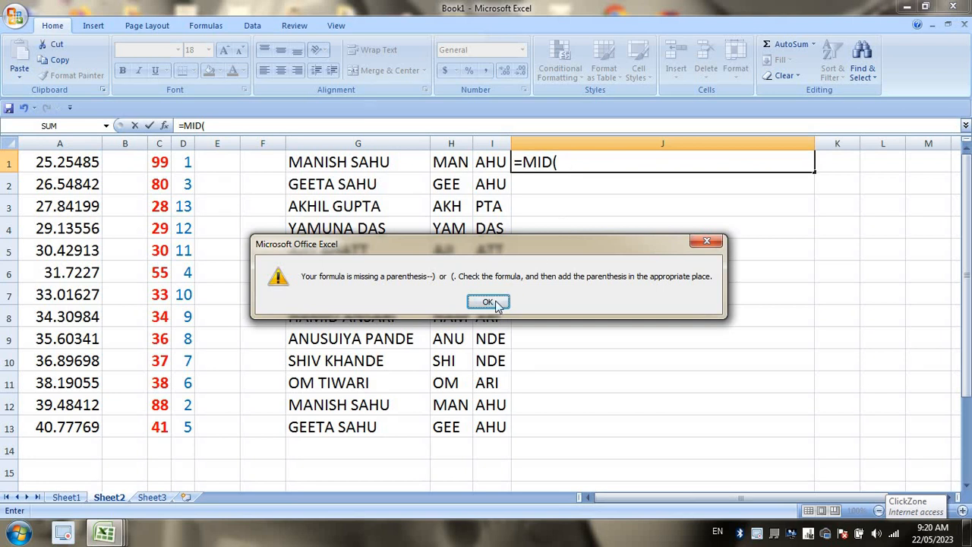
pyautogui.click(488, 302)
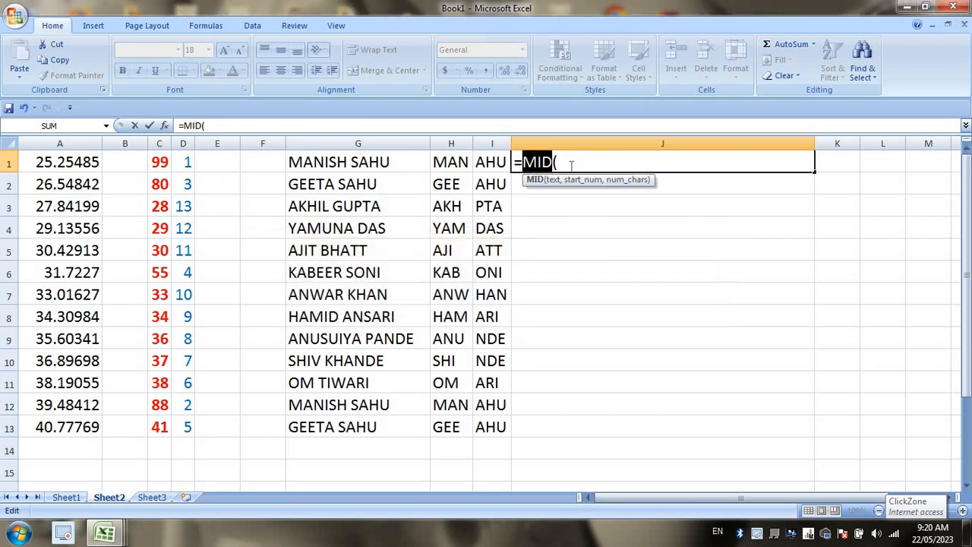
pyautogui.click(330, 167)
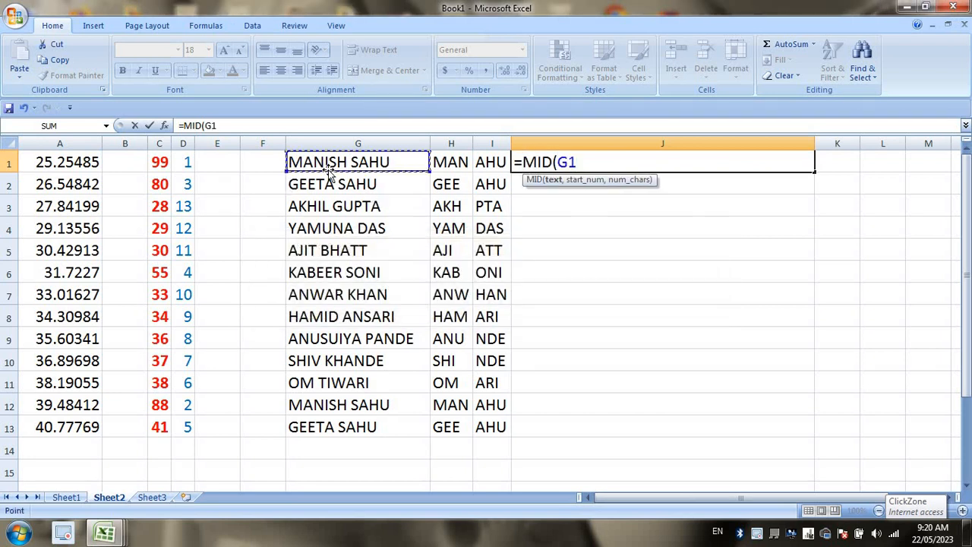
pyautogui.write(',')
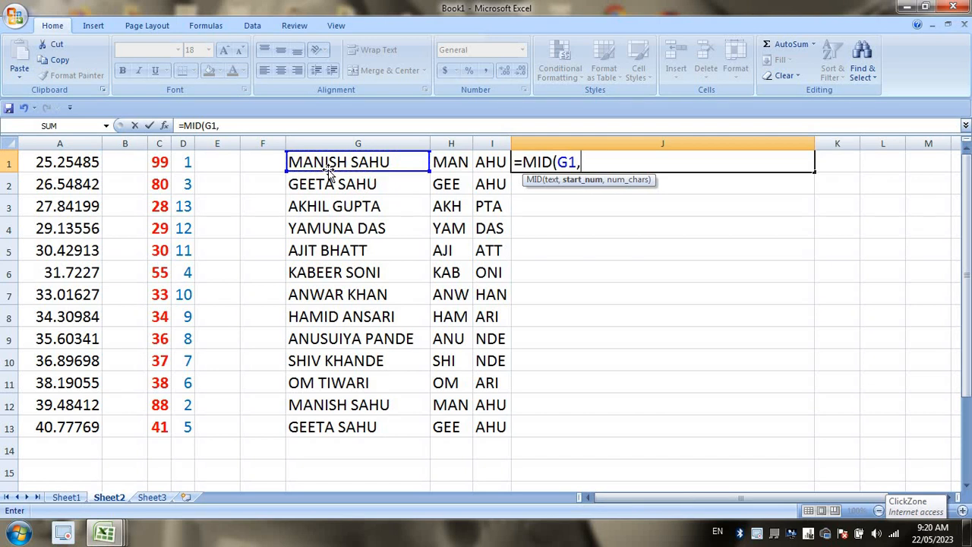
pyautogui.write('4,2')
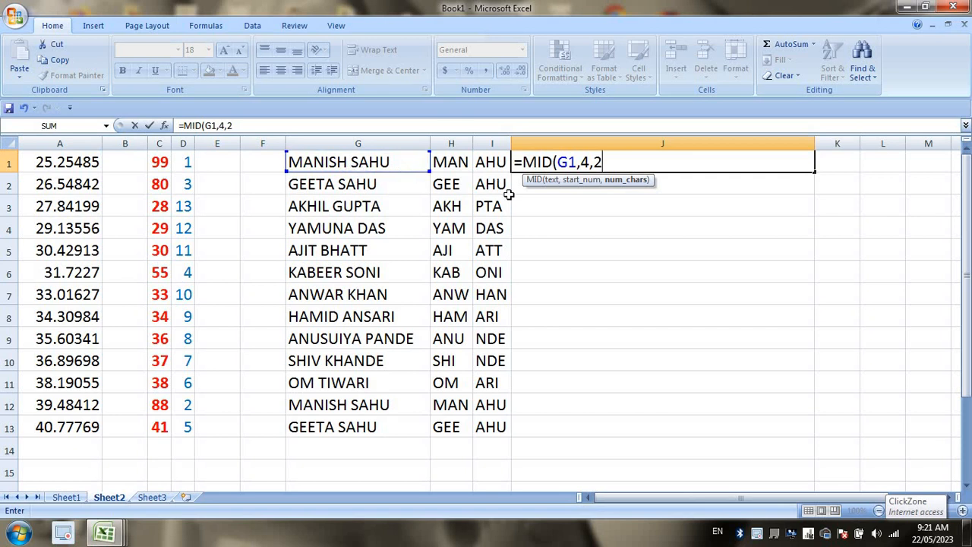
pyautogui.press('Return')
pyautogui.click(695, 164)
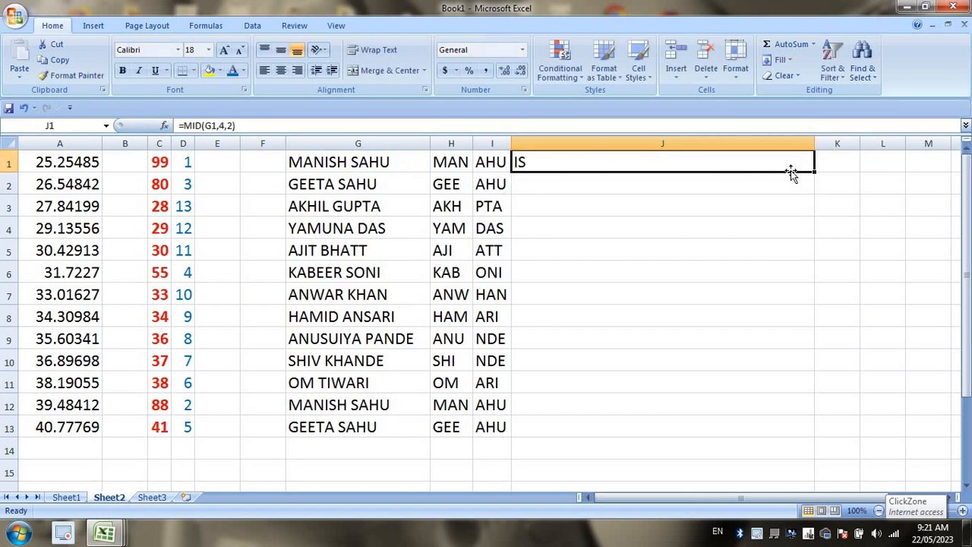
pyautogui.doubleClick(812, 173)
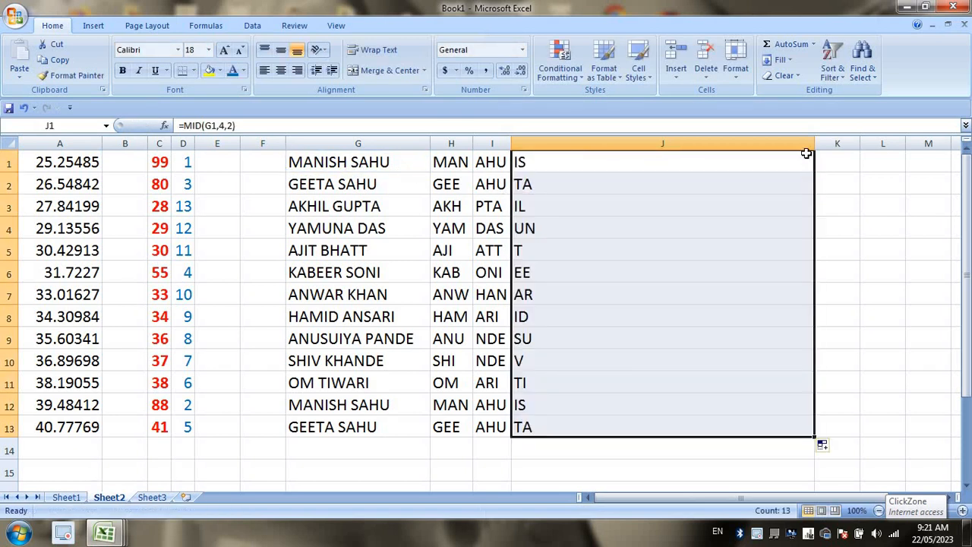
pyautogui.moveTo(814, 143); pyautogui.dragTo(545, 161)
# Review the LEFT, RIGHT and MID formulas in H1, I1 and J1.
pyautogui.click(528, 228)
pyautogui.click(522, 182)
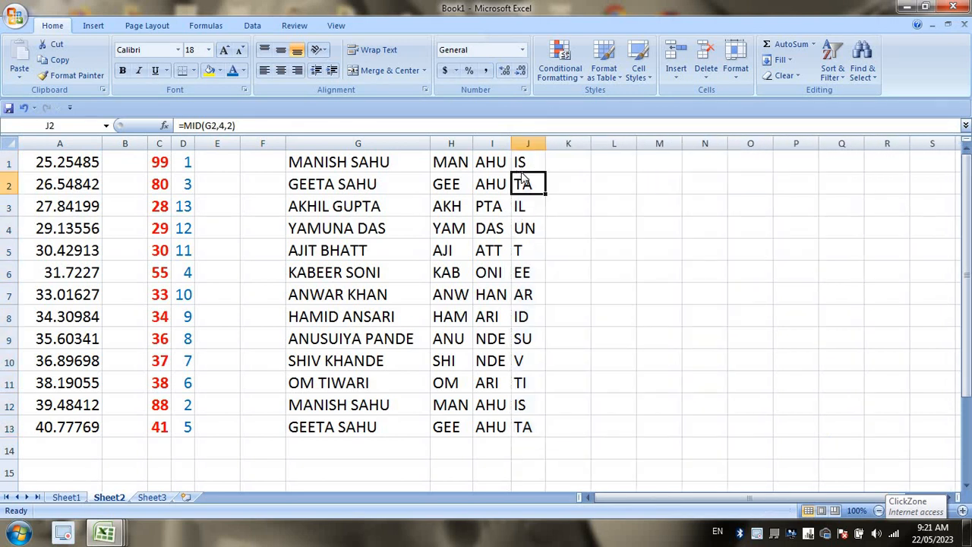
pyautogui.click(521, 166)
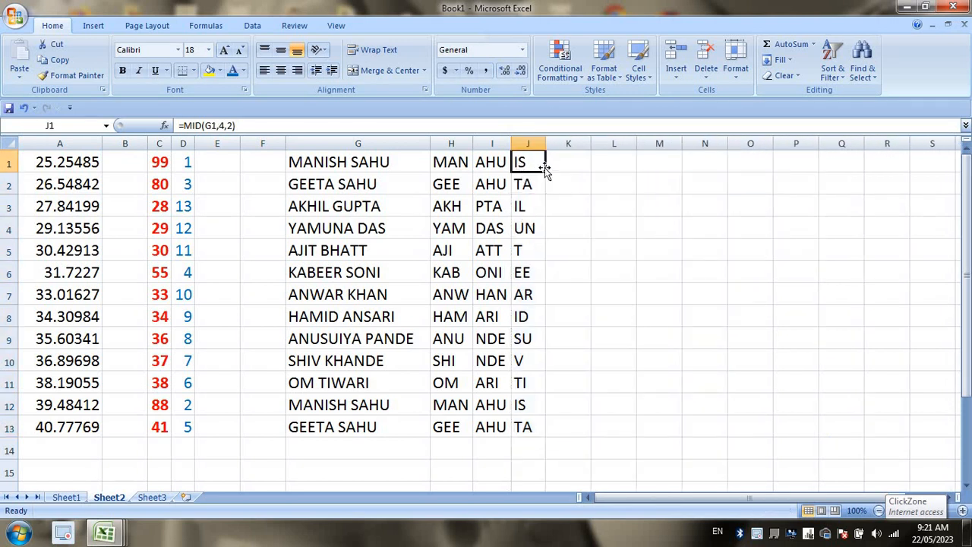
pyautogui.click(448, 162)
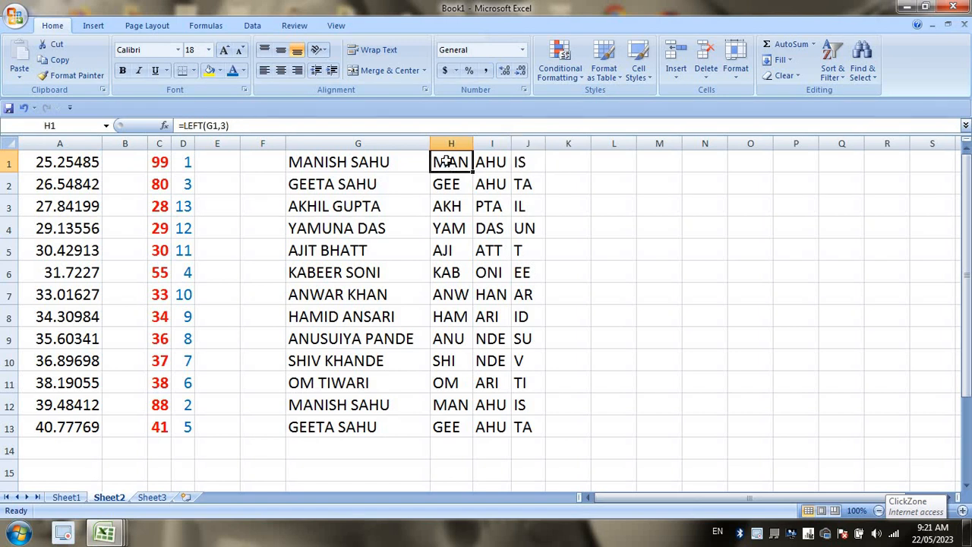
pyautogui.click(496, 160)
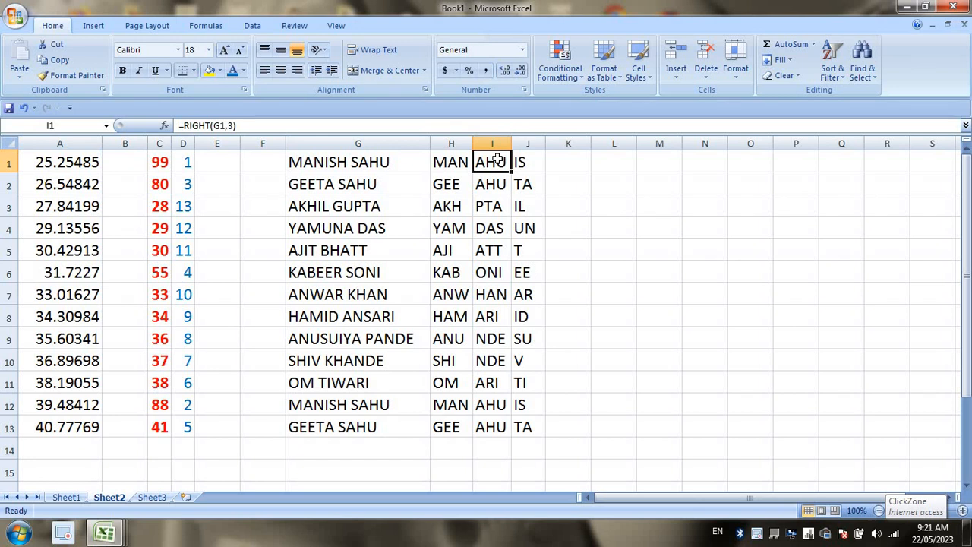
pyautogui.click(530, 161)
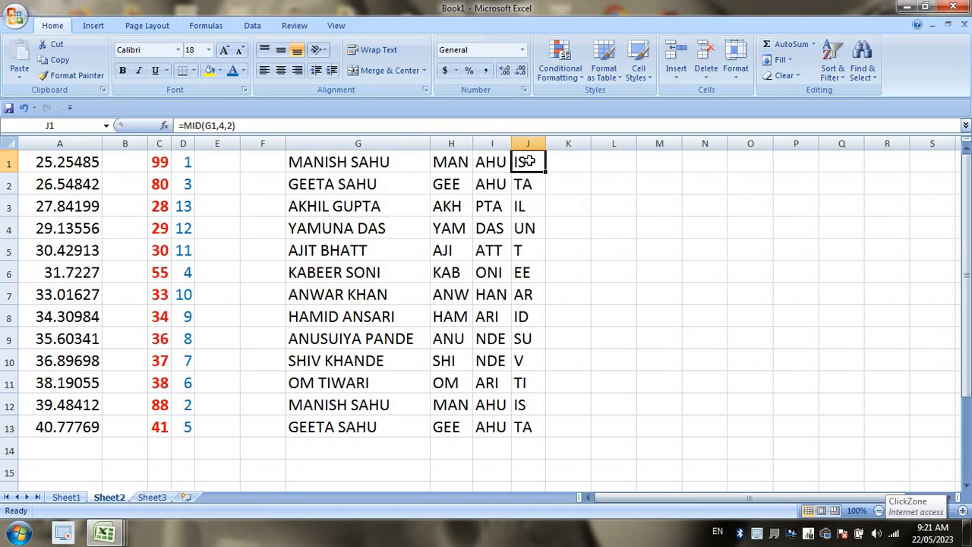
# Widen column K and mark the & and CONCATENATE topics on Sheet1.
pyautogui.click(574, 163)
pyautogui.moveTo(585, 144); pyautogui.dragTo(634, 148)
pyautogui.click(66, 497)
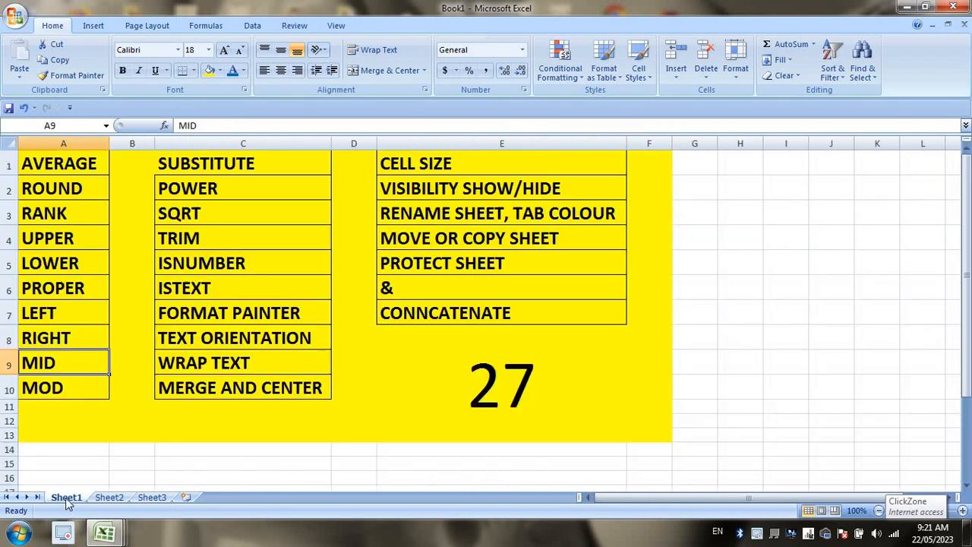
pyautogui.moveTo(505, 291); pyautogui.dragTo(521, 310)
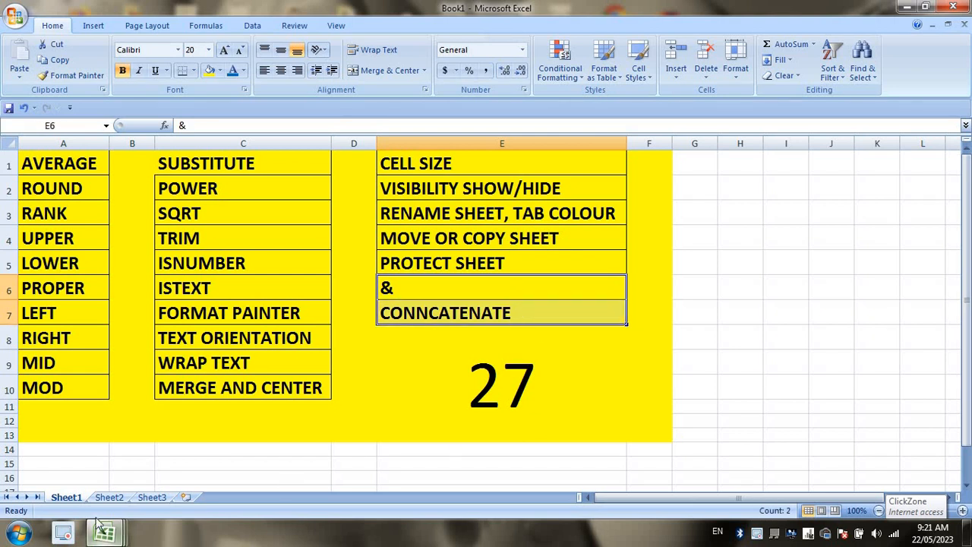
pyautogui.click(108, 497)
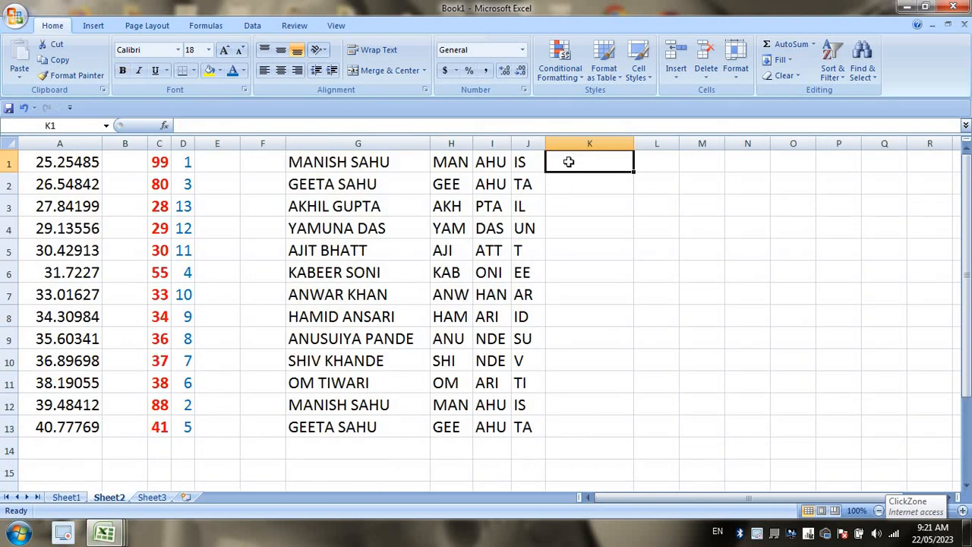
# Enter =CONCATENATE(I1,J1,H1) in K1.
pyautogui.write('=CONC')
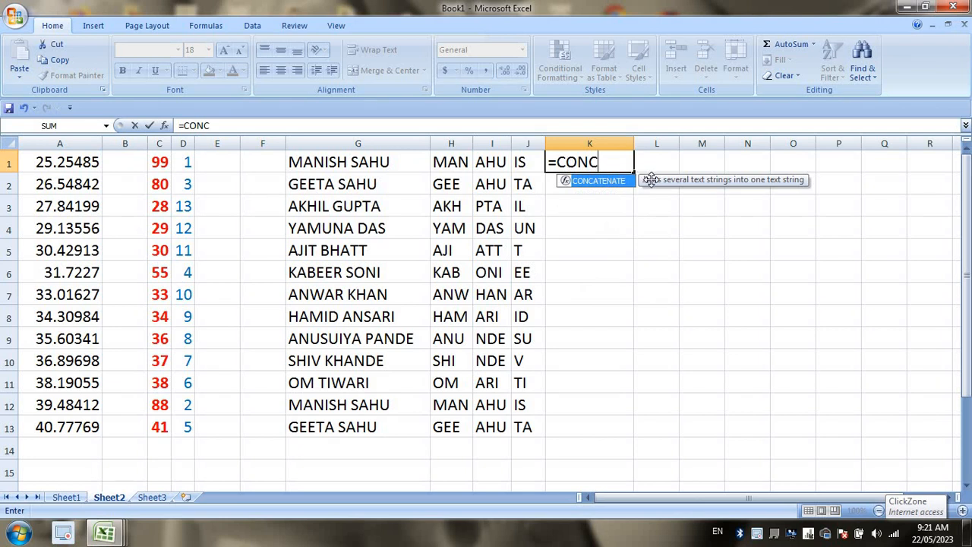
pyautogui.press('Tab')
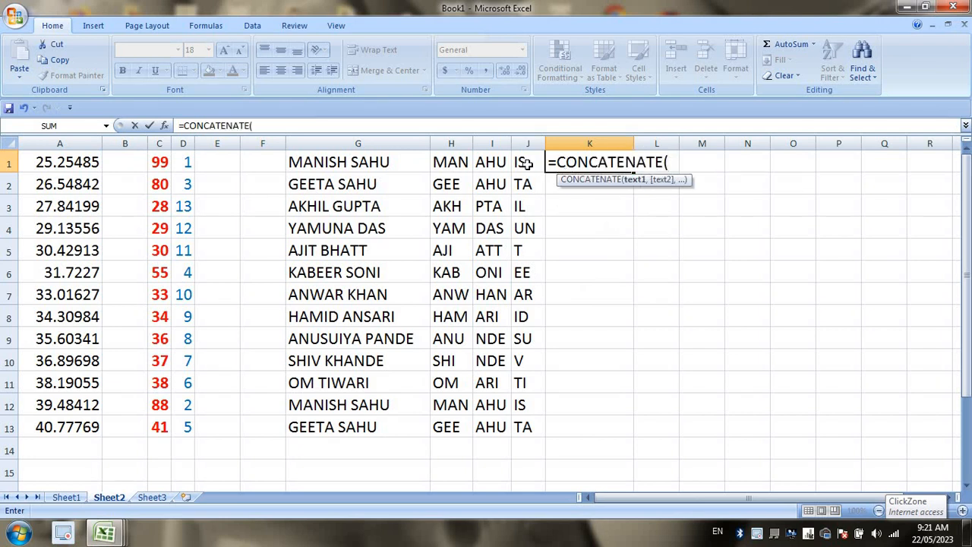
pyautogui.click(493, 162)
pyautogui.write(',')
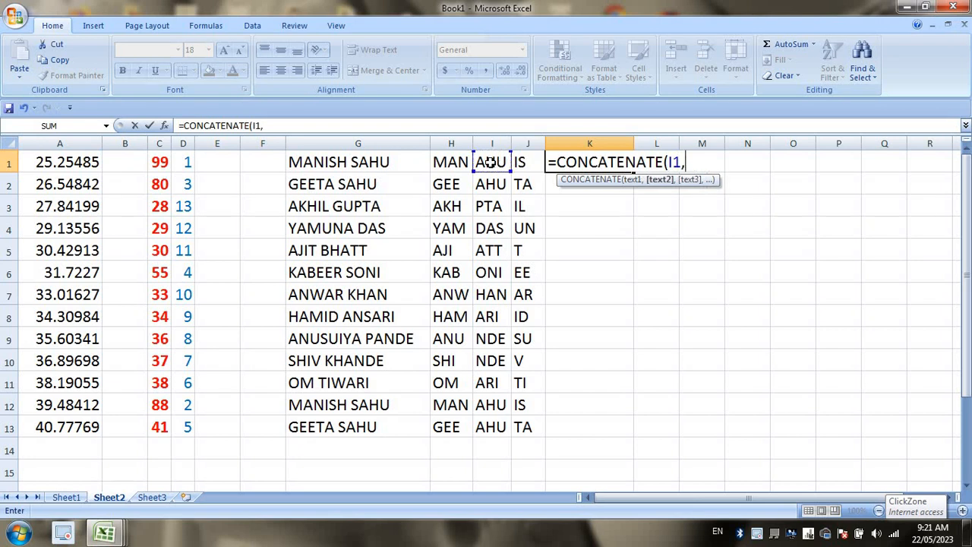
pyautogui.click(518, 162)
pyautogui.write(',')
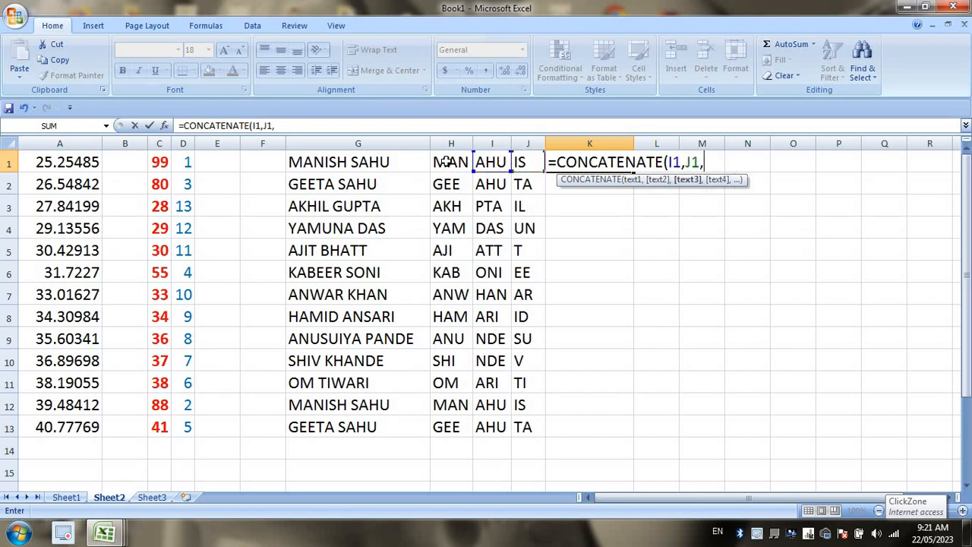
pyautogui.click(447, 161)
pyautogui.press('Return')
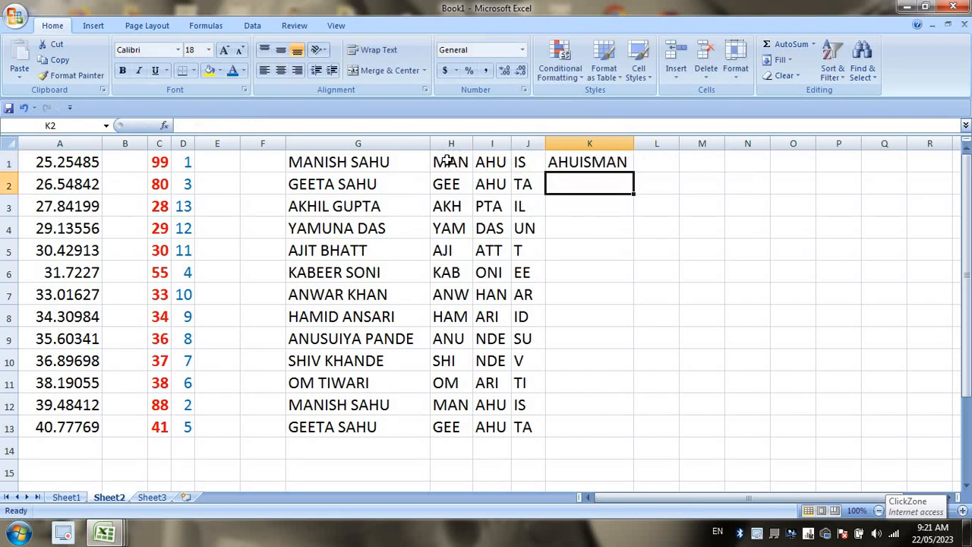
# Fill the K1 formula down to K13, autofit column K, and widen column L.
pyautogui.click(599, 161)
pyautogui.doubleClick(634, 173)
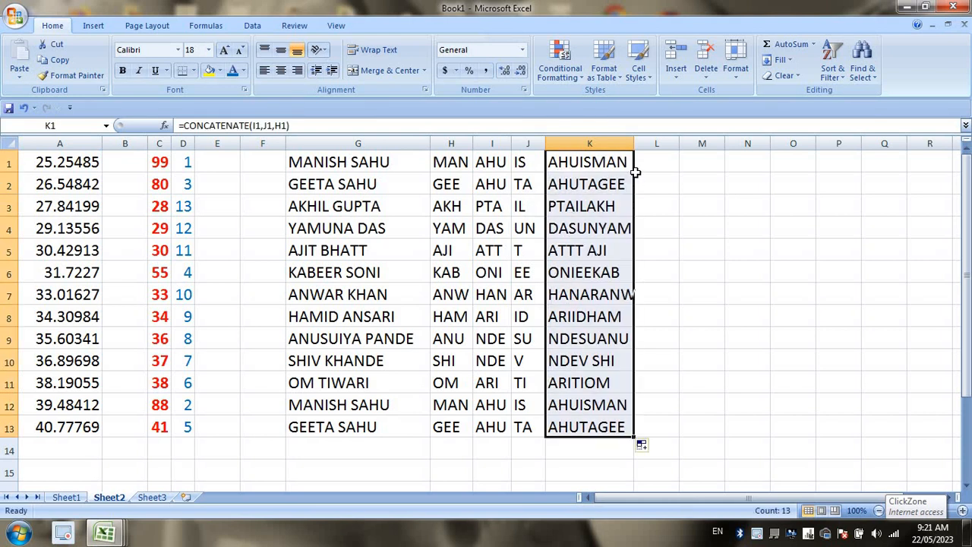
pyautogui.doubleClick(634, 144)
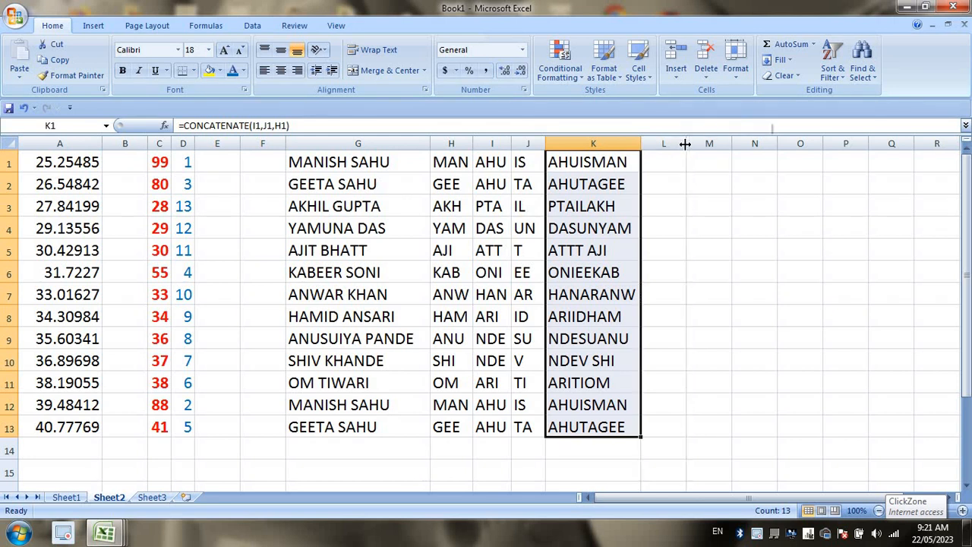
pyautogui.moveTo(686, 143); pyautogui.dragTo(755, 139)
pyautogui.click(720, 157)
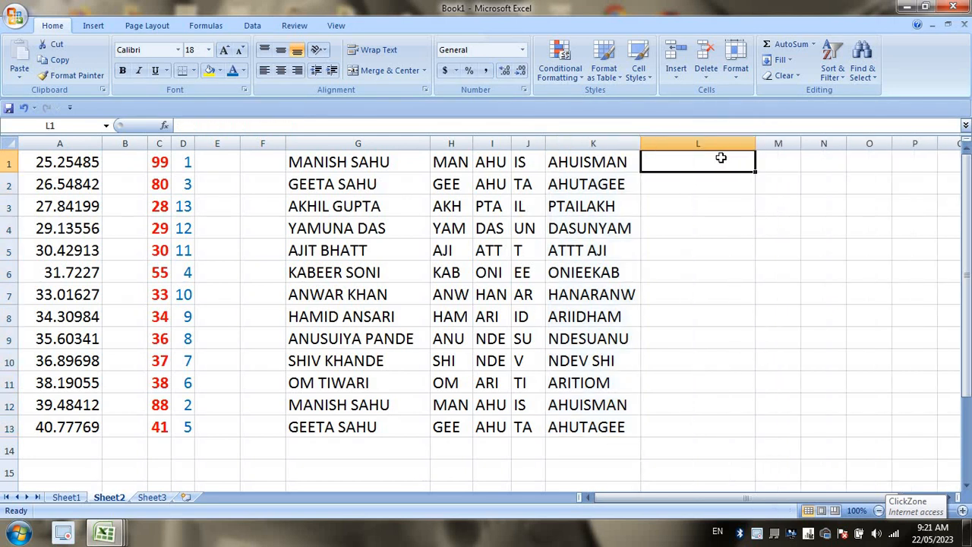
# Enter =I1&J1&H1 in L1.
pyautogui.write('=')
pyautogui.click(493, 162)
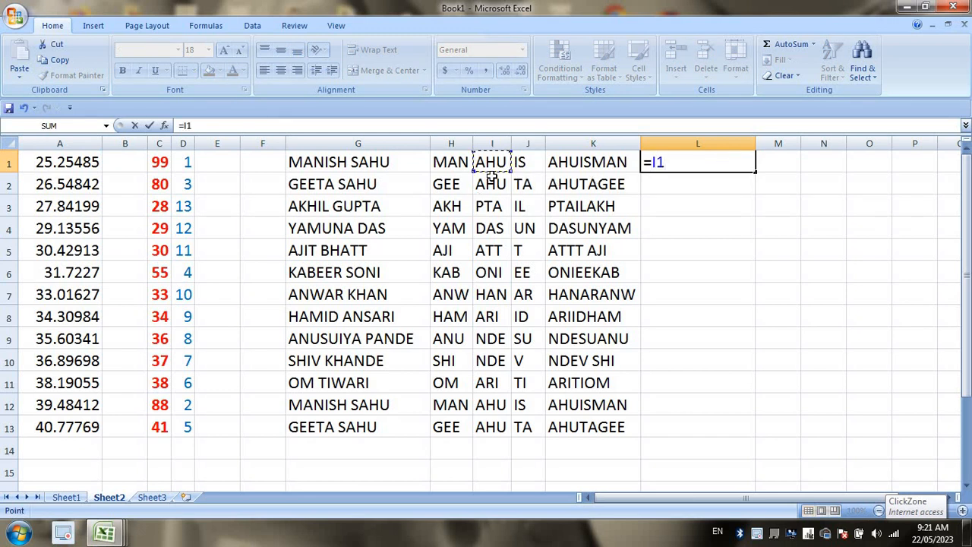
pyautogui.write('&')
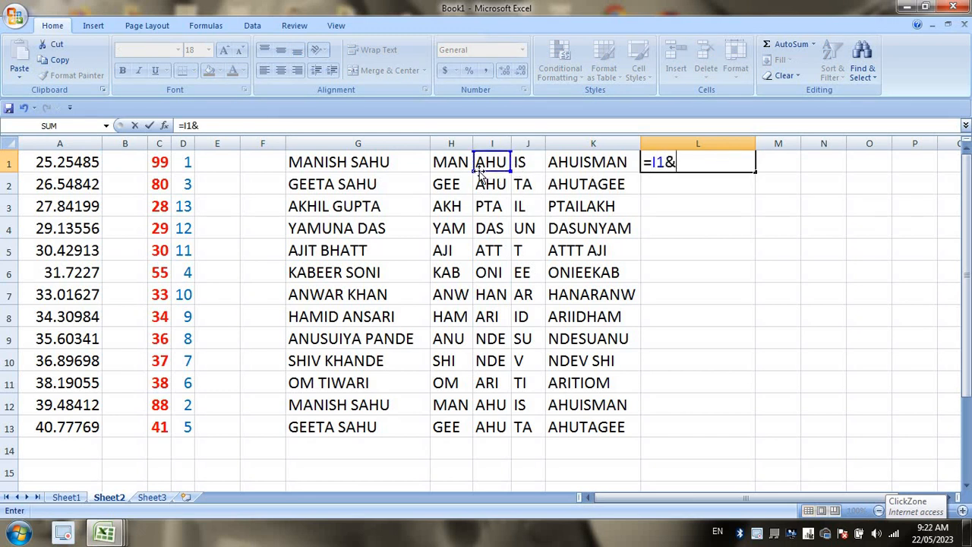
pyautogui.click(523, 163)
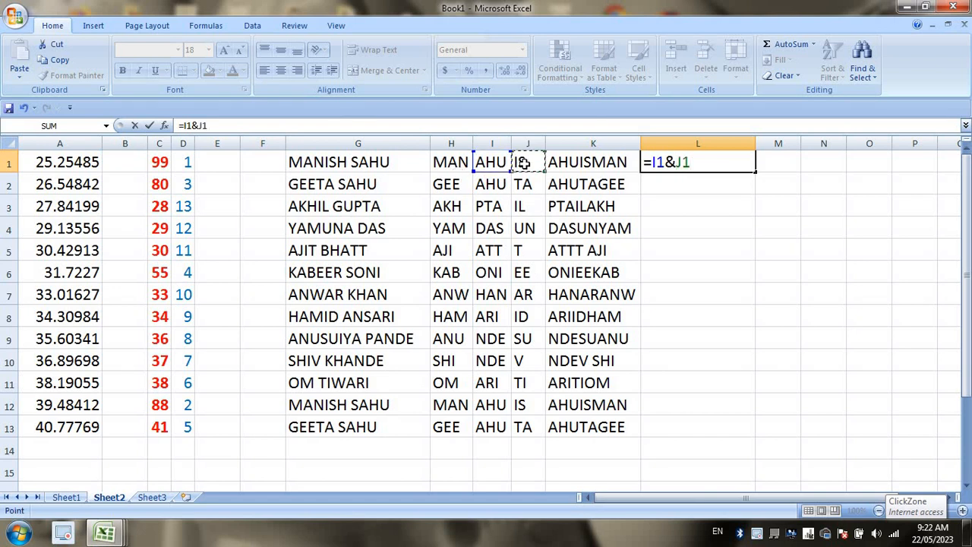
pyautogui.write('&')
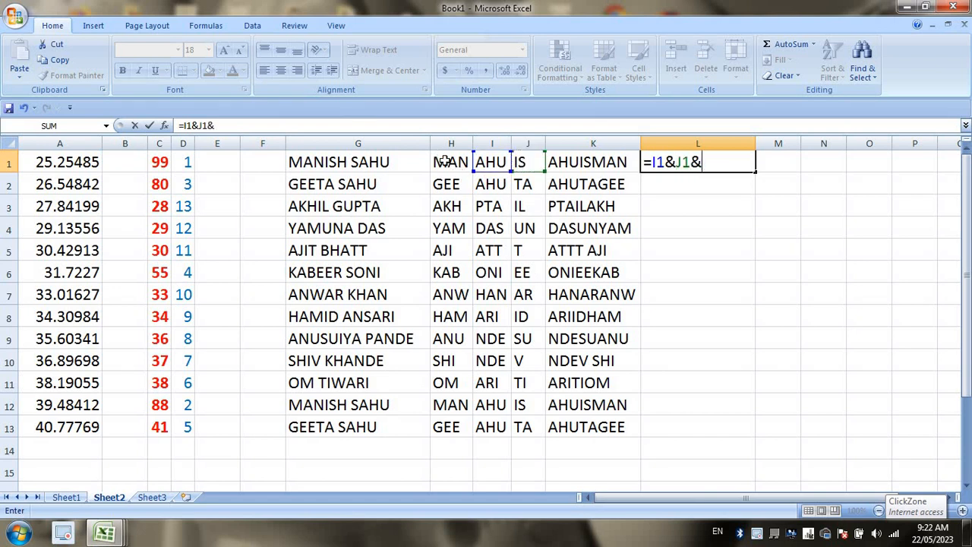
pyautogui.click(448, 163)
pyautogui.press('Return')
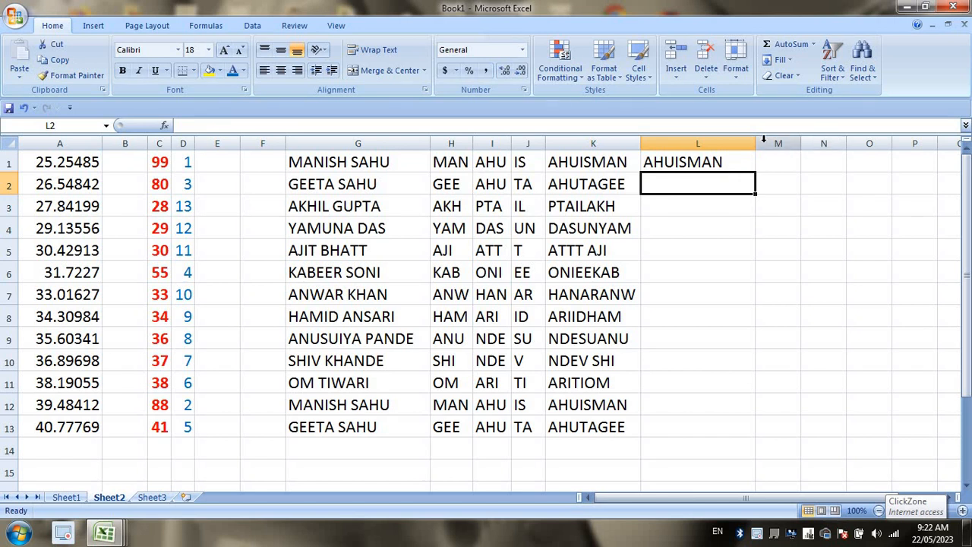
# Fill the L1 formula down to L13, resize column L, and compare it with K1's CONCATENATE.
pyautogui.click(745, 166)
pyautogui.doubleClick(756, 174)
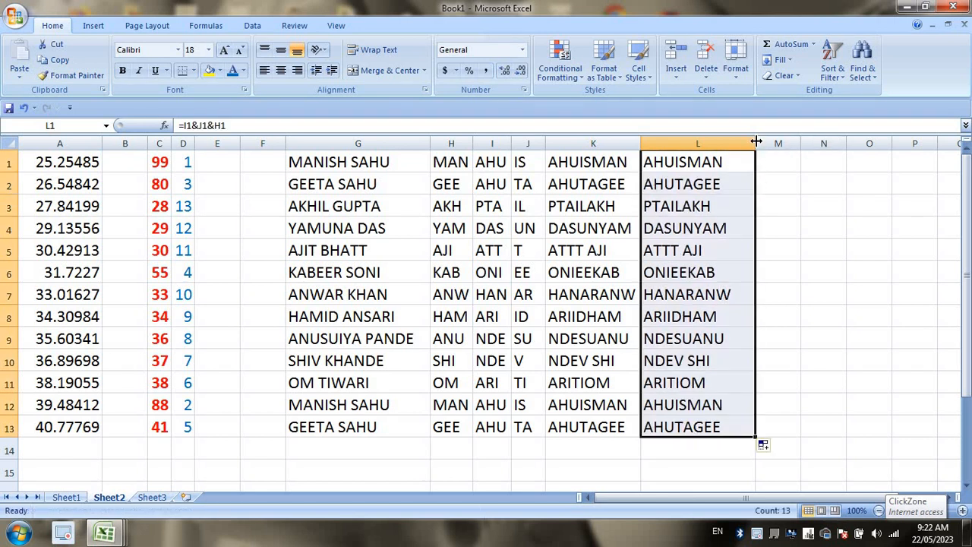
pyautogui.moveTo(755, 144); pyautogui.dragTo(743, 150)
pyautogui.click(735, 246)
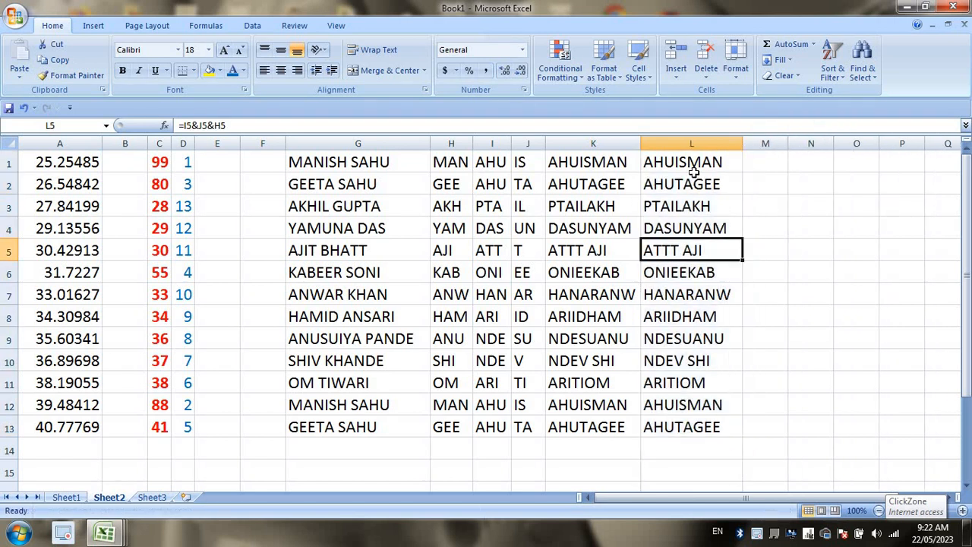
pyautogui.click(693, 164)
pyautogui.click(601, 161)
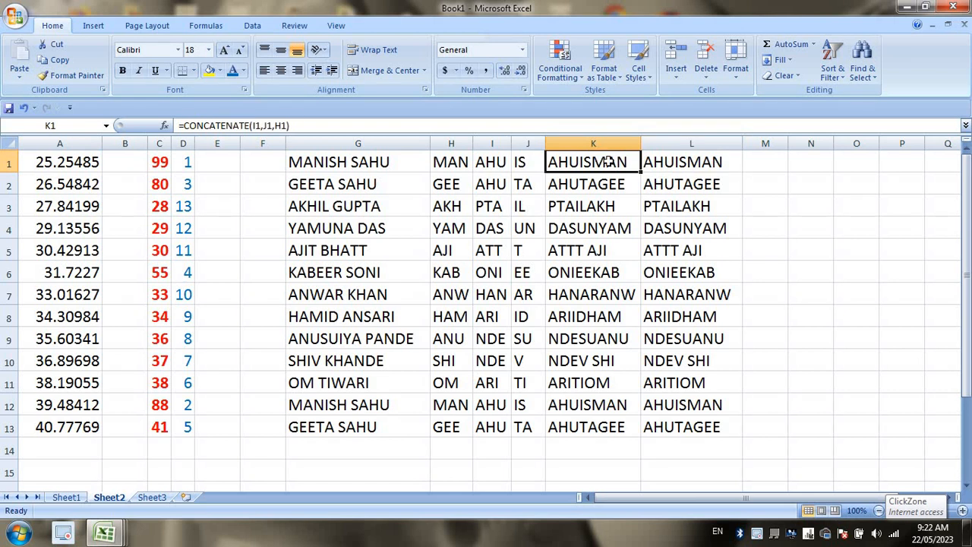
pyautogui.click(645, 176)
pyautogui.click(689, 157)
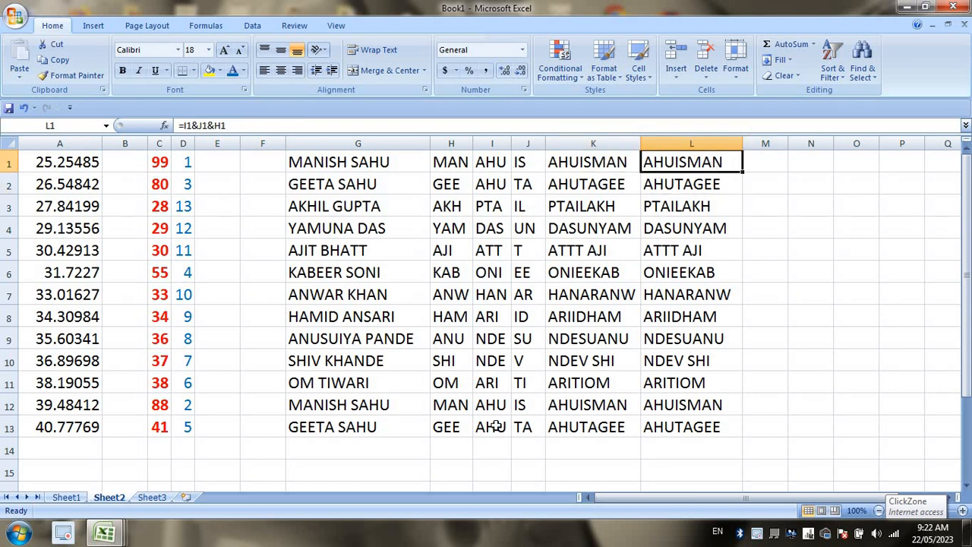
# Point out the &, CONCATENATE and MOD topics on Sheet1, then launch Paint.
pyautogui.click(66, 498)
pyautogui.click(497, 312)
pyautogui.click(491, 287)
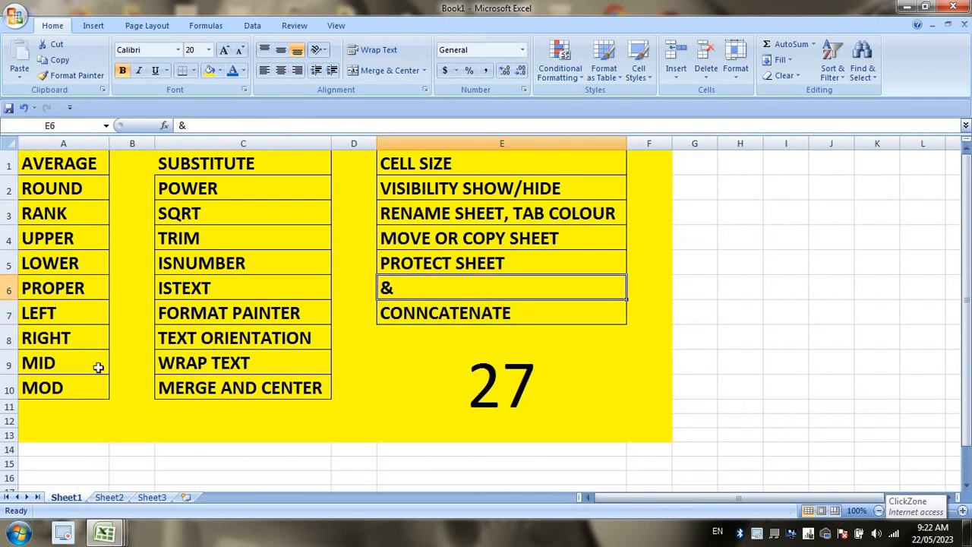
pyautogui.click(77, 389)
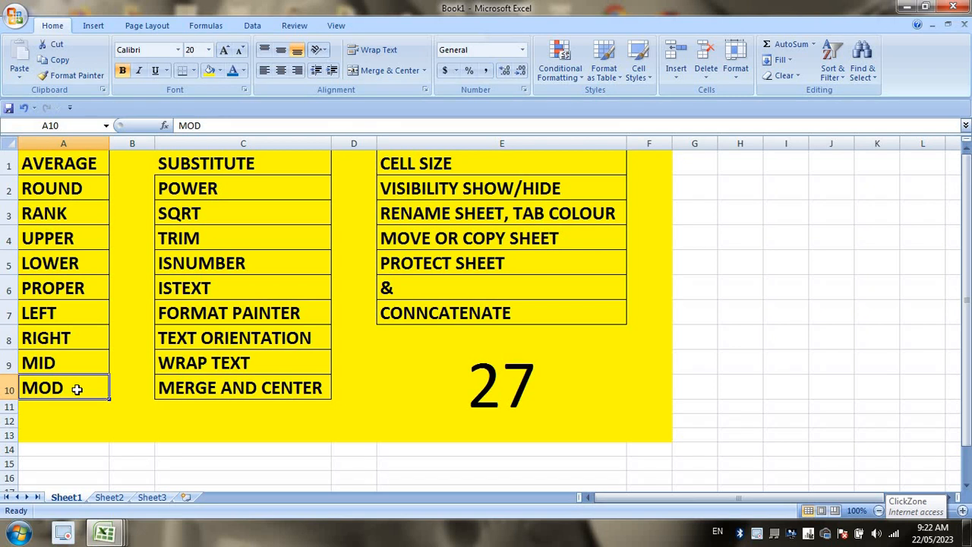
pyautogui.click(18, 533)
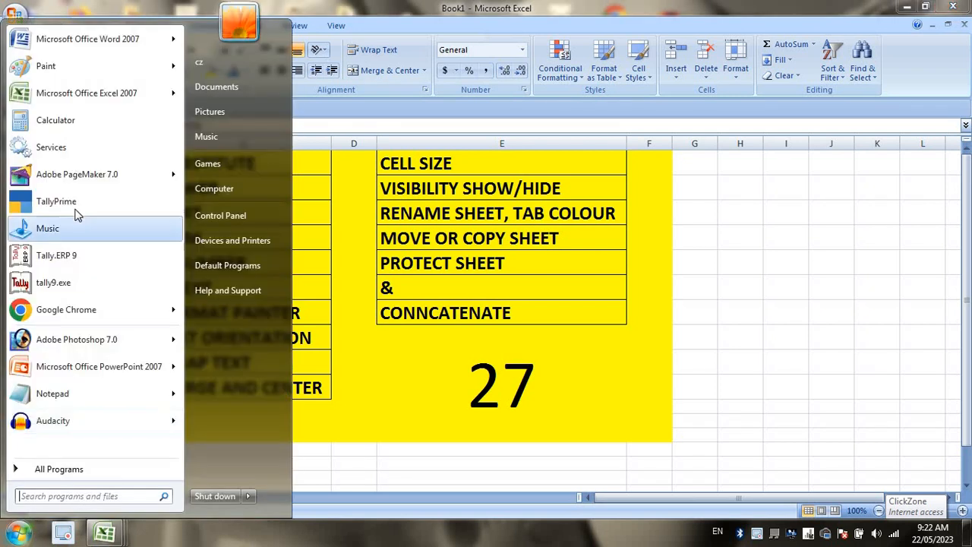
pyautogui.click(66, 70)
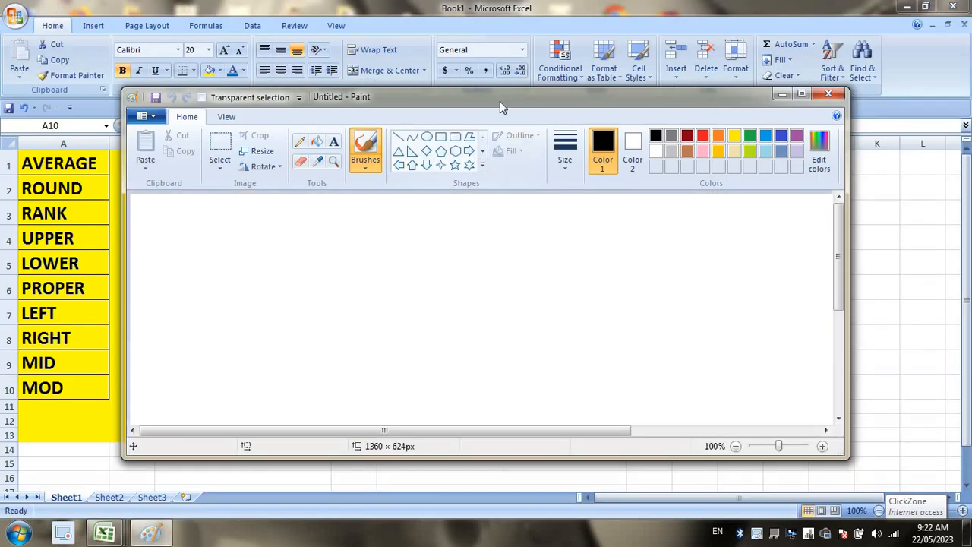
# Maximize Paint and draw the division brackets with divisor 4 and dividend 55.
pyautogui.doubleClick(500, 101)
pyautogui.moveTo(296, 165); pyautogui.dragTo(290, 316)
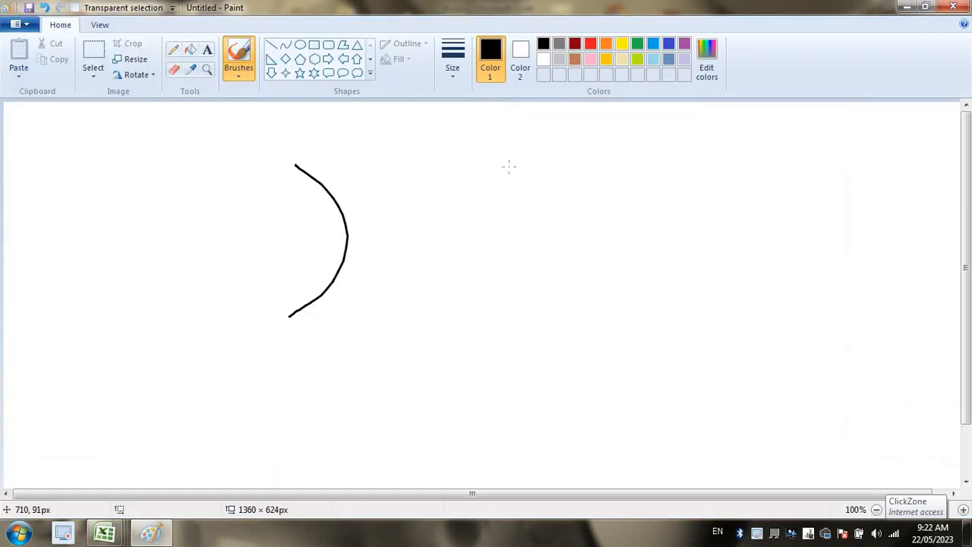
pyautogui.moveTo(508, 167); pyautogui.dragTo(542, 277)
pyautogui.moveTo(391, 205)
pyautogui.mouseDown()
pyautogui.moveTo(378, 263)
pyautogui.moveTo(360, 269)
pyautogui.moveTo(418, 237)
pyautogui.moveTo(391, 249)
pyautogui.mouseUp()
pyautogui.moveTo(437, 210)
pyautogui.mouseDown()
pyautogui.moveTo(448, 204)
pyautogui.moveTo(438, 257)
pyautogui.mouseUp()
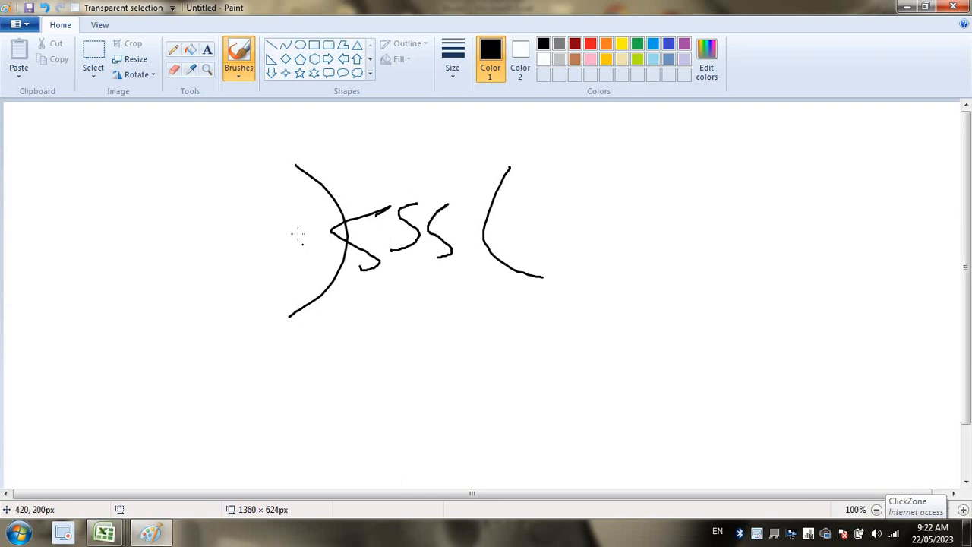
pyautogui.moveTo(287, 216); pyautogui.dragTo(318, 272)
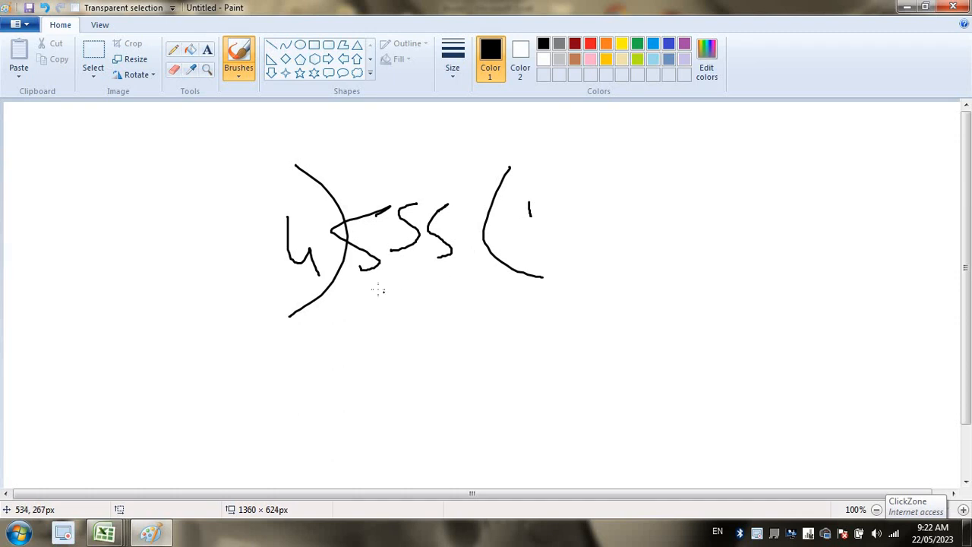
# Add quotient digits 3 and 8 and the subtraction lines below the working.
pyautogui.moveTo(359, 335); pyautogui.dragTo(483, 327)
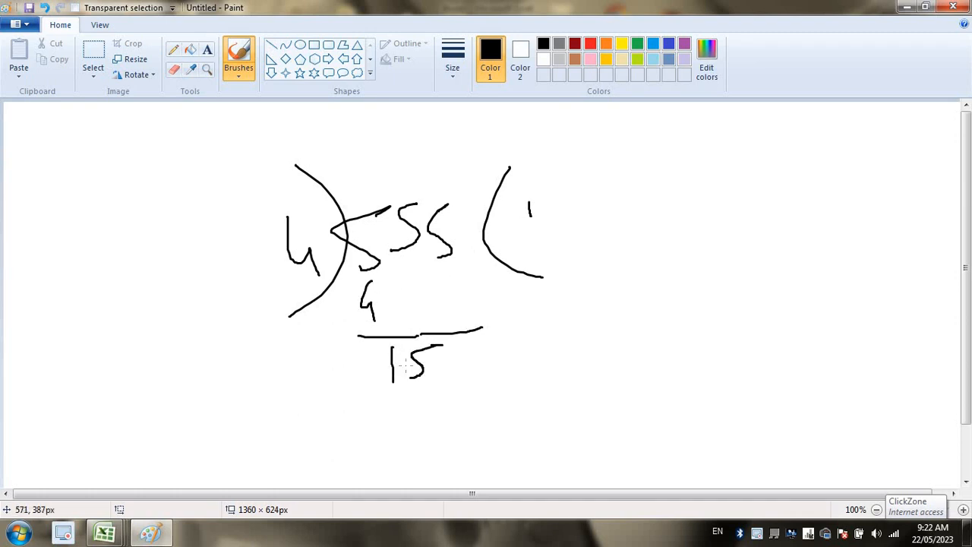
pyautogui.moveTo(544, 199)
pyautogui.mouseDown()
pyautogui.moveTo(558, 218)
pyautogui.moveTo(525, 248)
pyautogui.mouseUp()
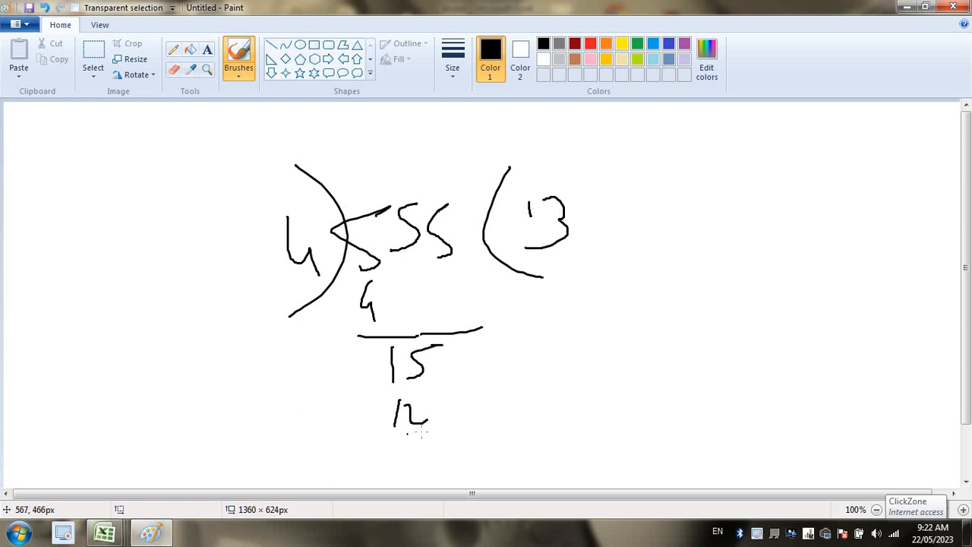
pyautogui.moveTo(408, 434)
pyautogui.mouseDown()
pyautogui.moveTo(480, 413)
pyautogui.moveTo(445, 445)
pyautogui.mouseUp()
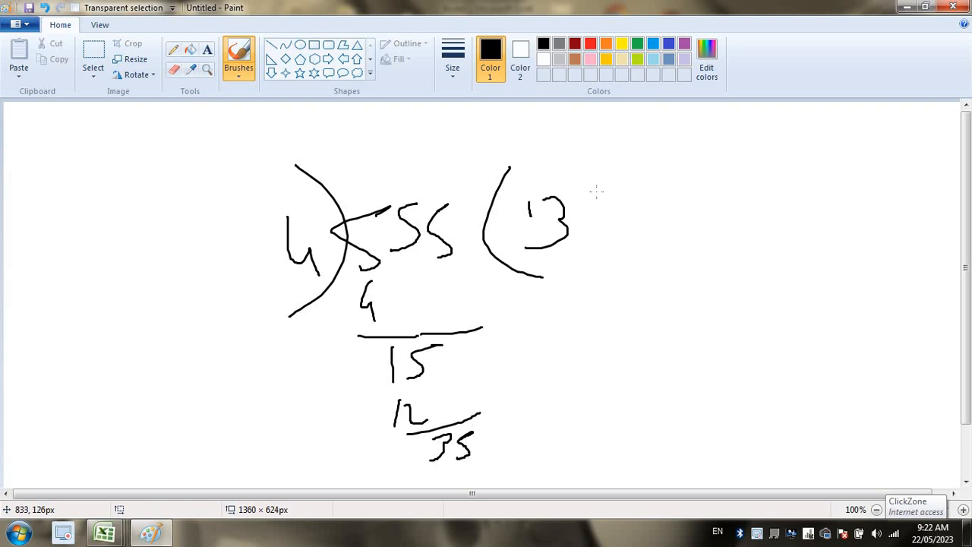
pyautogui.moveTo(597, 191)
pyautogui.mouseDown()
pyautogui.moveTo(605, 237)
pyautogui.moveTo(583, 196)
pyautogui.mouseUp()
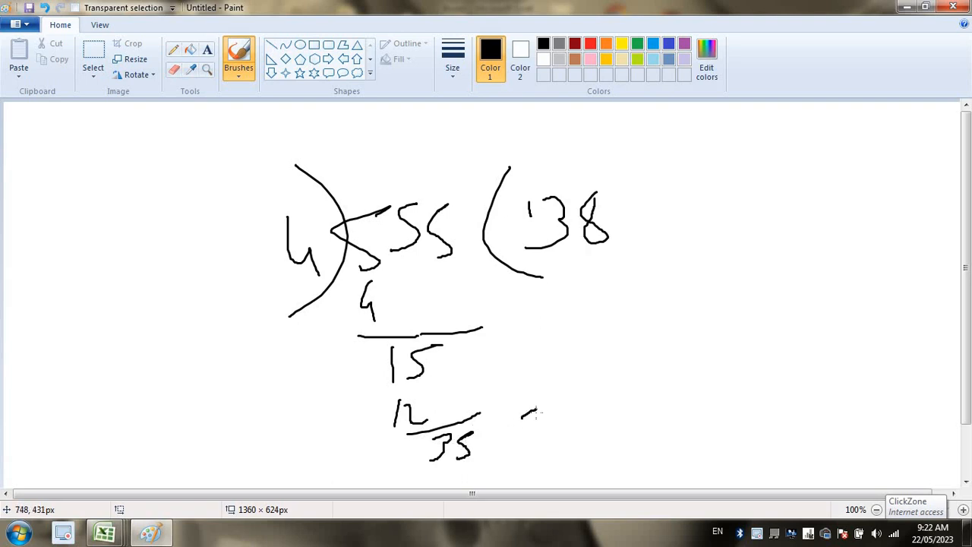
pyautogui.moveTo(536, 414); pyautogui.dragTo(531, 431)
# Write 32 beside 35, draw its remainder line, and circle the final remainder.
pyautogui.press('super+d')
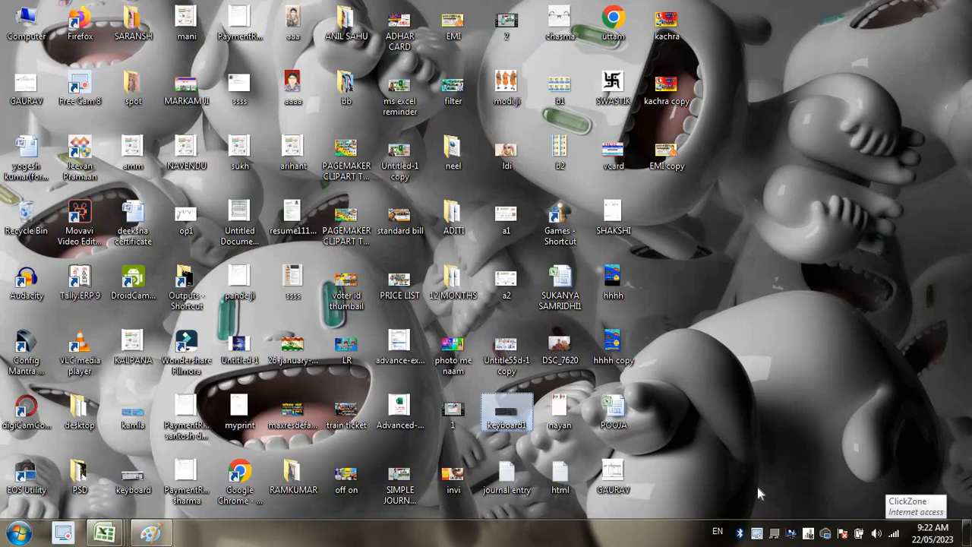
pyautogui.hotkey('alt', 'Tab')
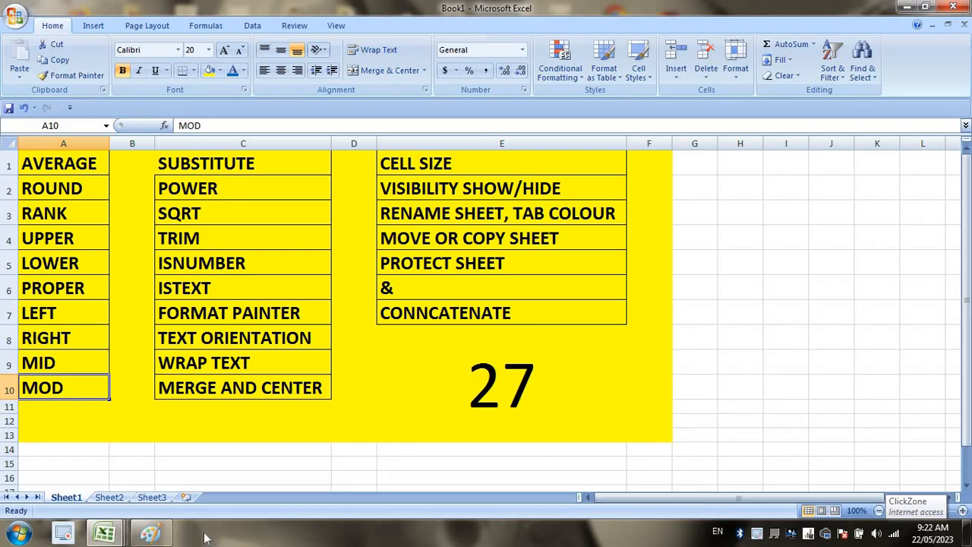
pyautogui.click(149, 534)
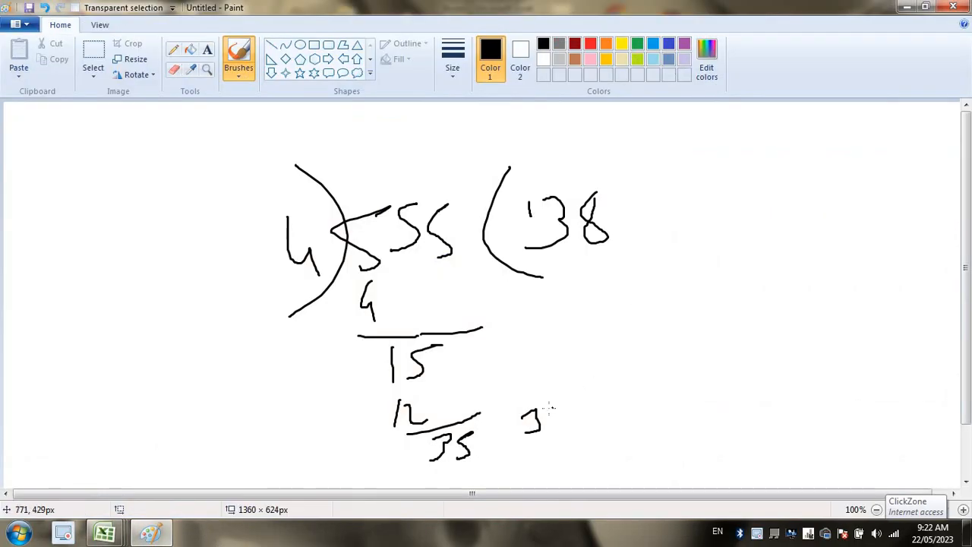
pyautogui.moveTo(557, 427)
pyautogui.mouseDown()
pyautogui.moveTo(634, 429)
pyautogui.moveTo(627, 474)
pyautogui.moveTo(655, 477)
pyautogui.moveTo(654, 486)
pyautogui.mouseUp()
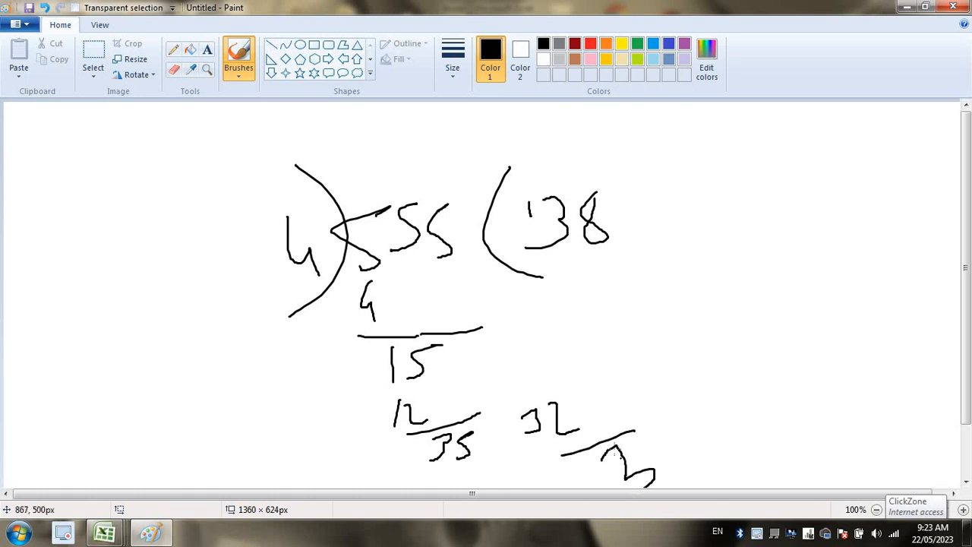
pyautogui.moveTo(609, 445); pyautogui.dragTo(598, 486)
pyautogui.moveTo(697, 486); pyautogui.dragTo(598, 447)
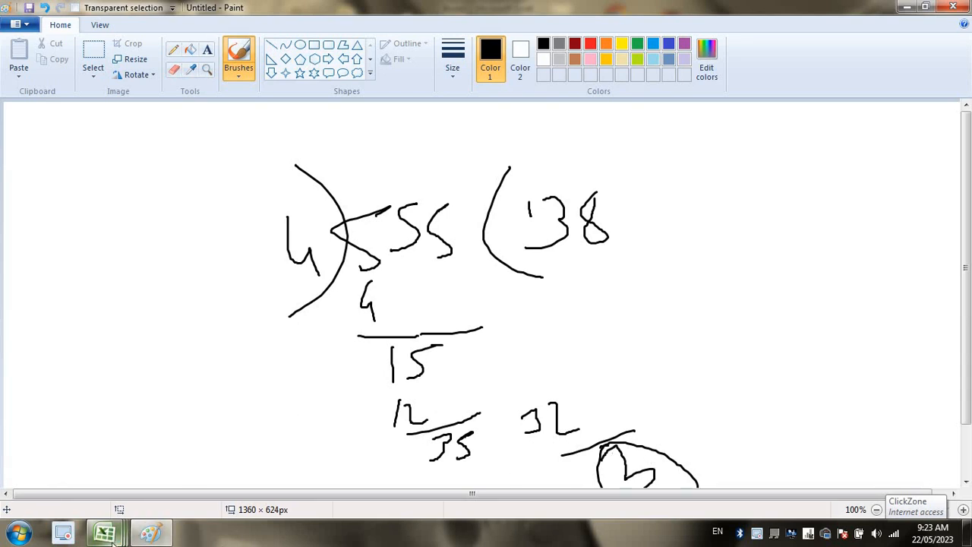
# Switch to Sheet2 of Book1 and clear the range G1:L14.
pyautogui.moveTo(117, 536)
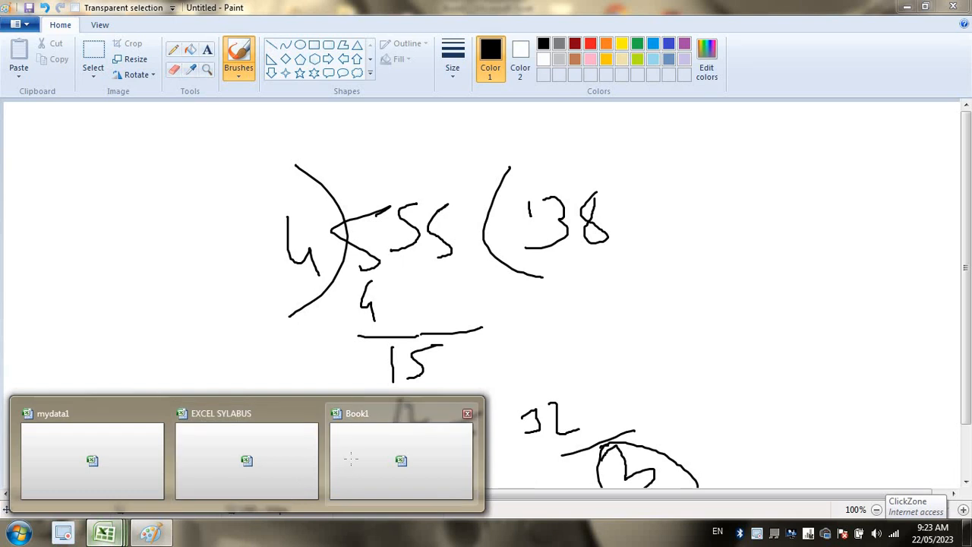
pyautogui.click(380, 448)
pyautogui.click(110, 497)
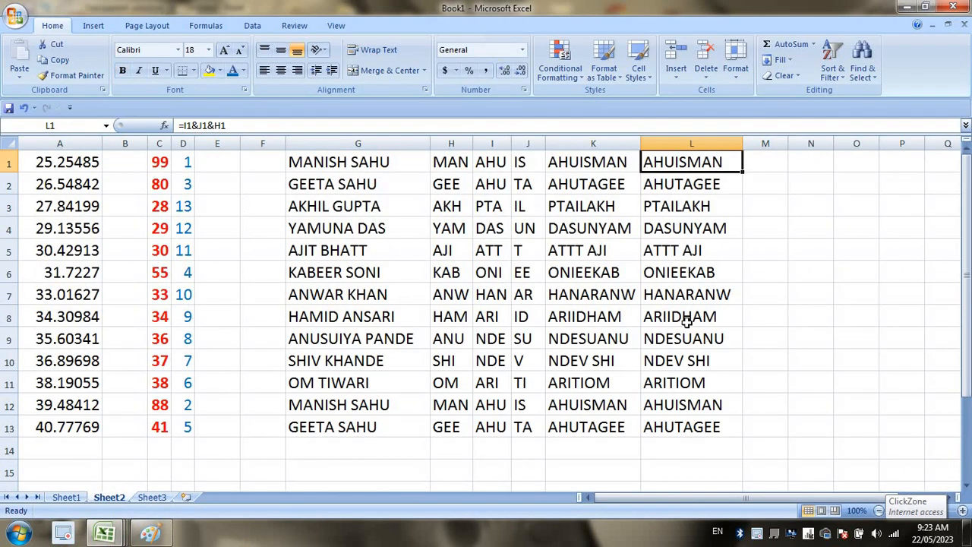
pyautogui.moveTo(349, 166); pyautogui.dragTo(719, 460)
pyautogui.press('Delete')
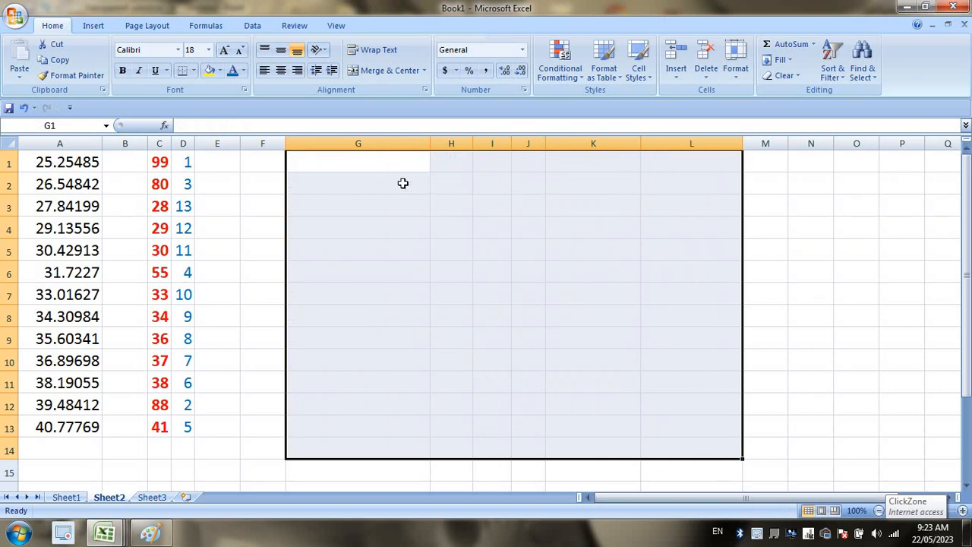
# Enter 555 in G1 and 4 in H1.
pyautogui.click(365, 163)
pyautogui.write('555')
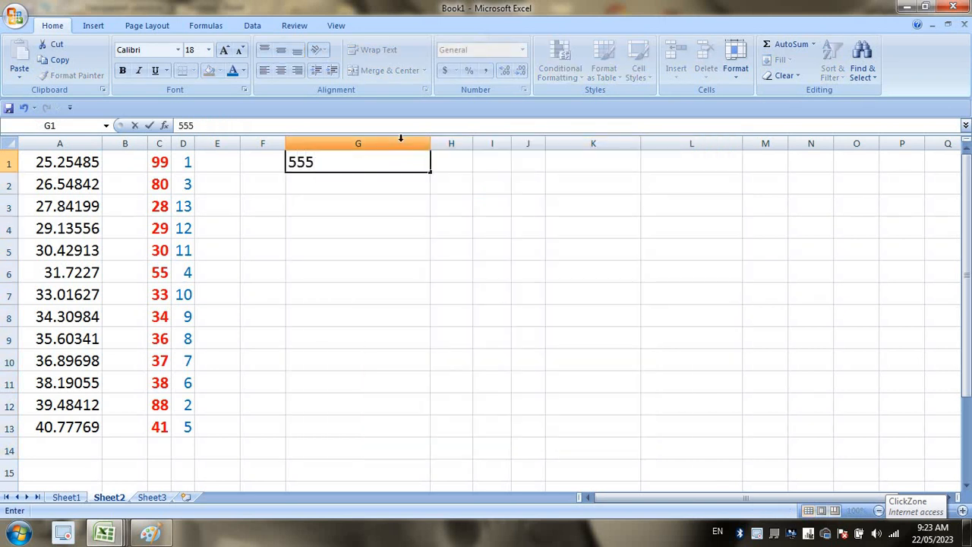
pyautogui.click(455, 167)
pyautogui.write('4')
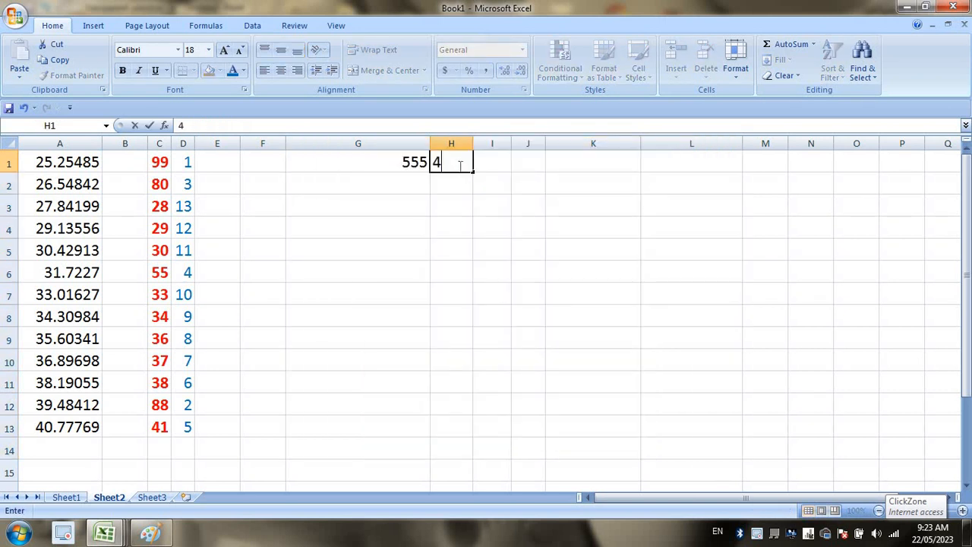
# Enter =MOD(G1,H1) in I1 to show the remainder 3.
pyautogui.click(503, 163)
pyautogui.write('=MI')
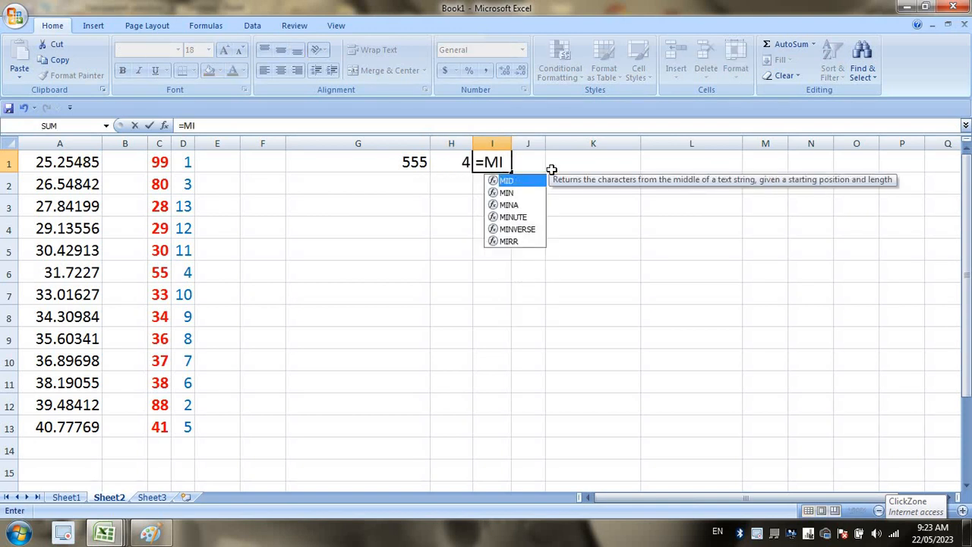
pyautogui.press('BackSpace')
pyautogui.write('OD(')
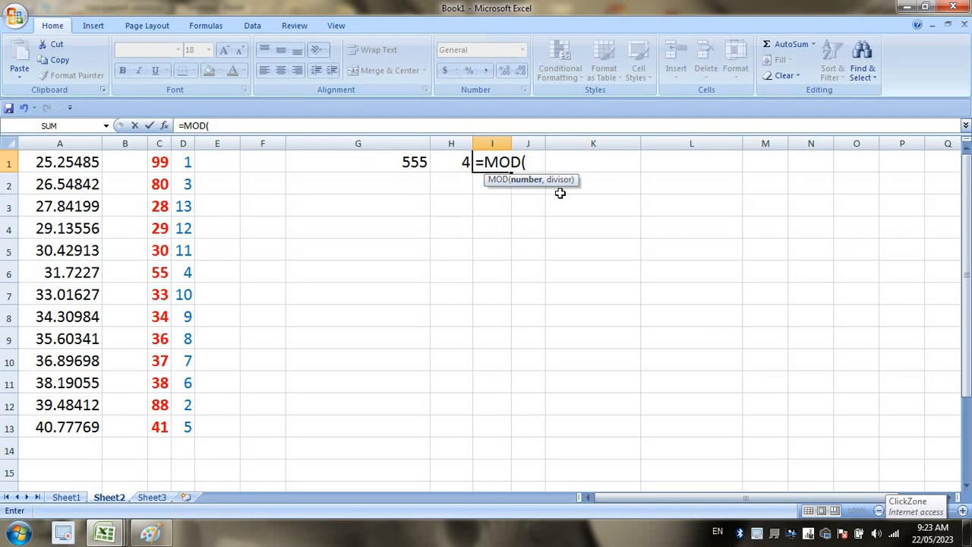
pyautogui.click(407, 163)
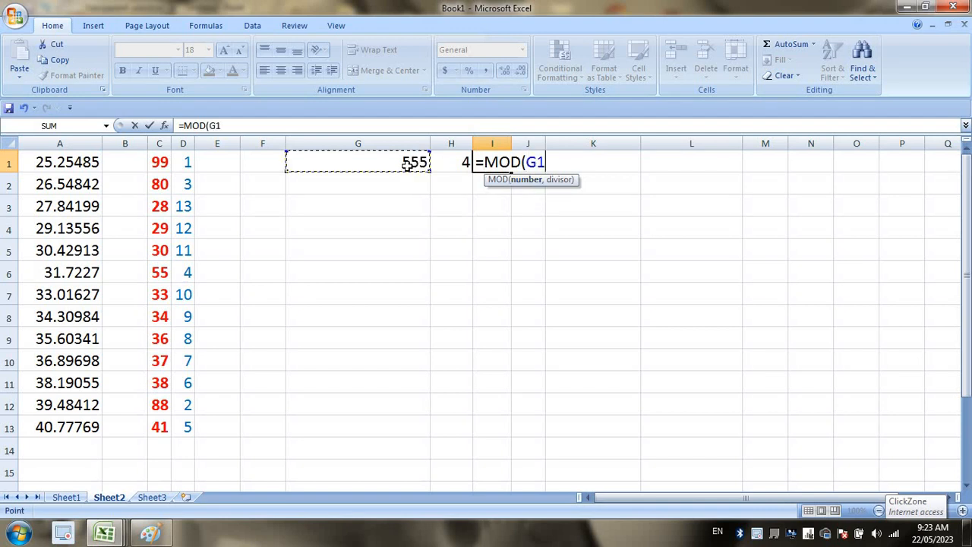
pyautogui.write(',')
pyautogui.click(453, 163)
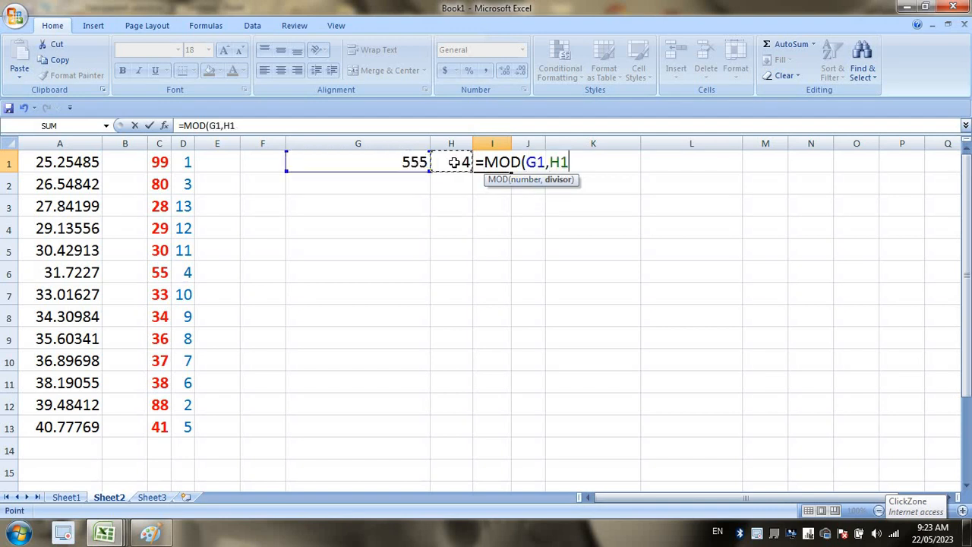
pyautogui.press('Return')
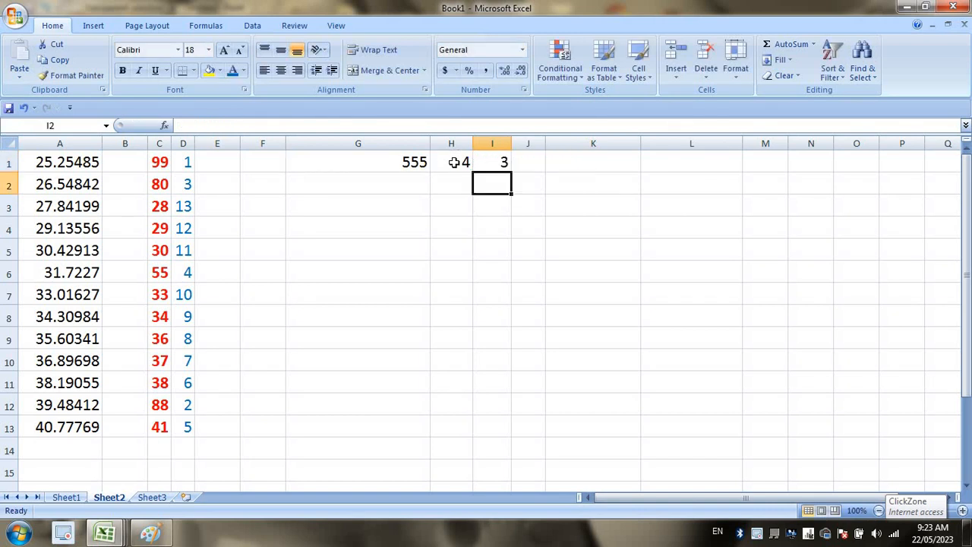
pyautogui.click(488, 162)
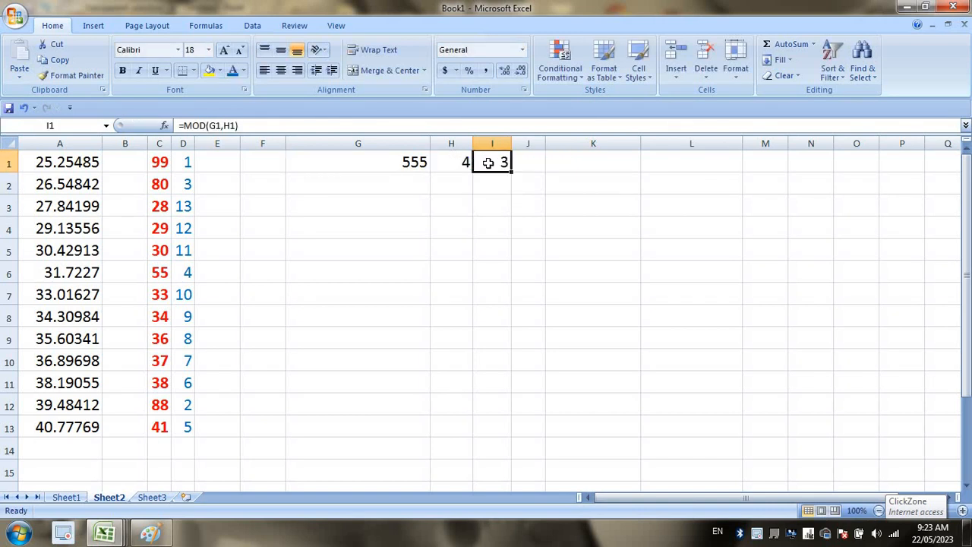
# Loop around the handwritten 555 ÷ 4 working and ring the bottom-right remainder.
pyautogui.click(150, 533)
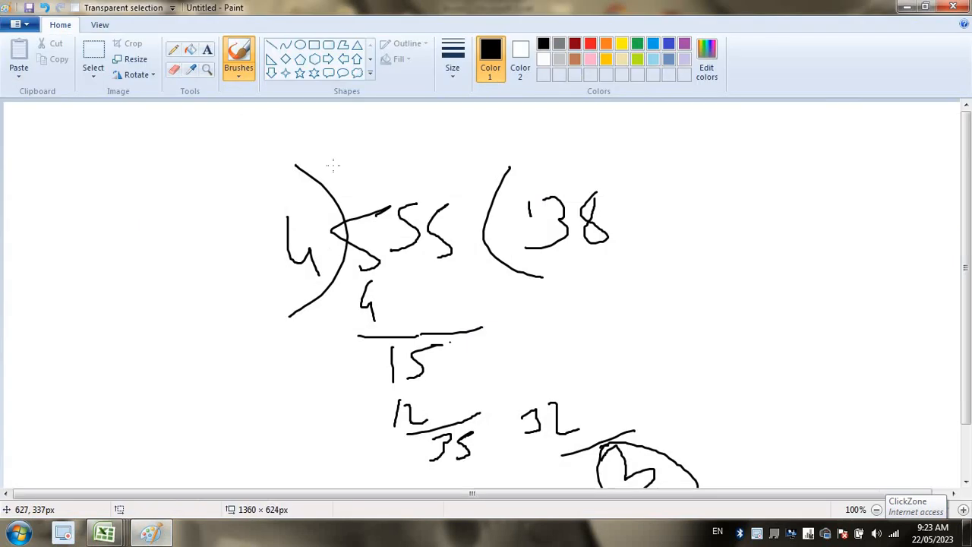
pyautogui.moveTo(357, 123)
pyautogui.mouseDown()
pyautogui.moveTo(379, 517)
pyautogui.moveTo(516, 143)
pyautogui.moveTo(155, 120)
pyautogui.moveTo(157, 138)
pyautogui.mouseUp()
pyautogui.moveTo(638, 428)
pyautogui.mouseDown()
pyautogui.moveTo(585, 485)
pyautogui.moveTo(588, 417)
pyautogui.moveTo(668, 486)
pyautogui.moveTo(539, 460)
pyautogui.mouseUp()
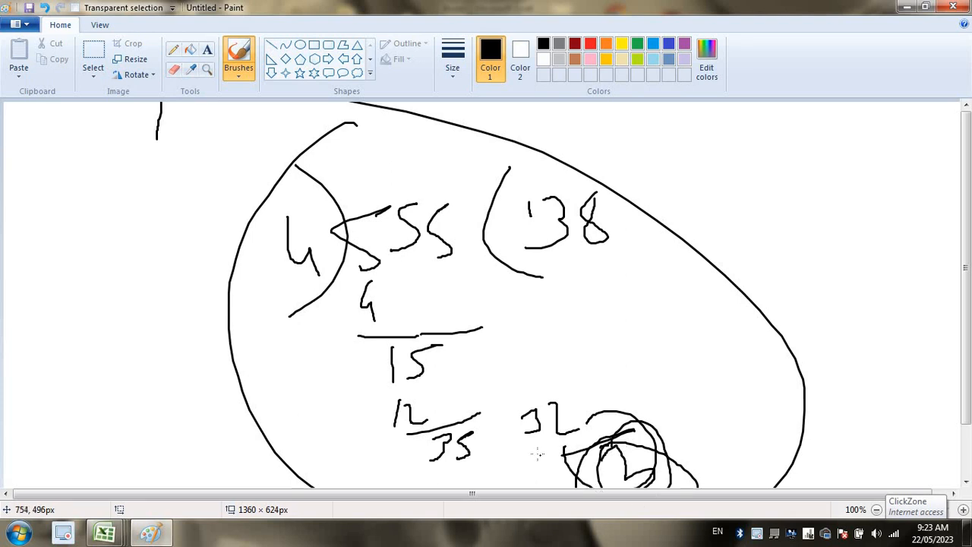
pyautogui.hotkey('alt', 'Tab')
# Replace the numbers with 444 in G1 and 5 in H1.
pyautogui.click(408, 186)
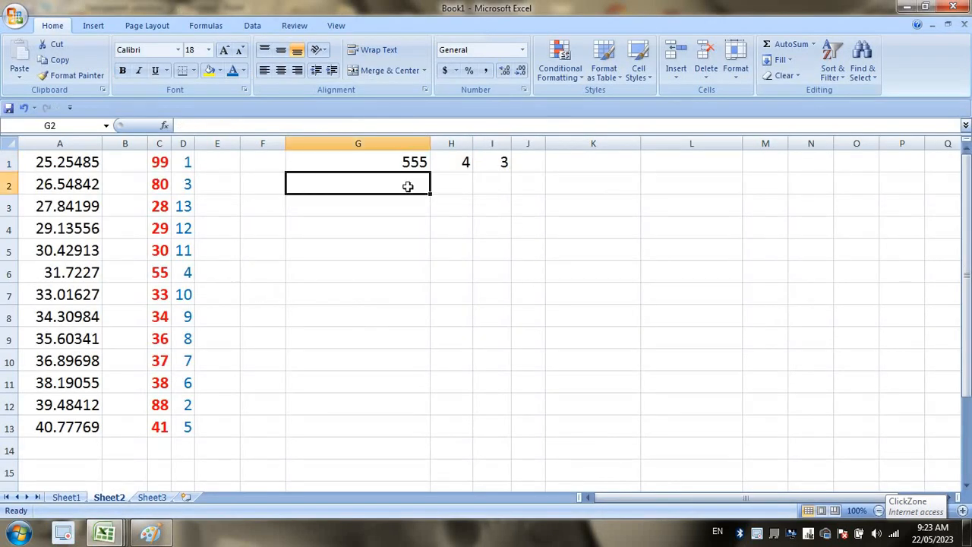
pyautogui.click(395, 163)
pyautogui.write('444')
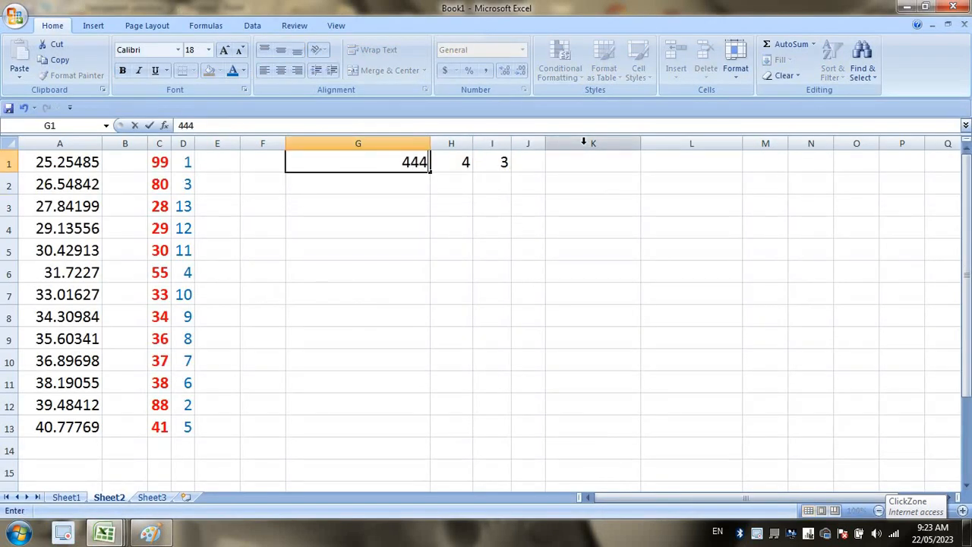
pyautogui.press('Tab')
pyautogui.write('5')
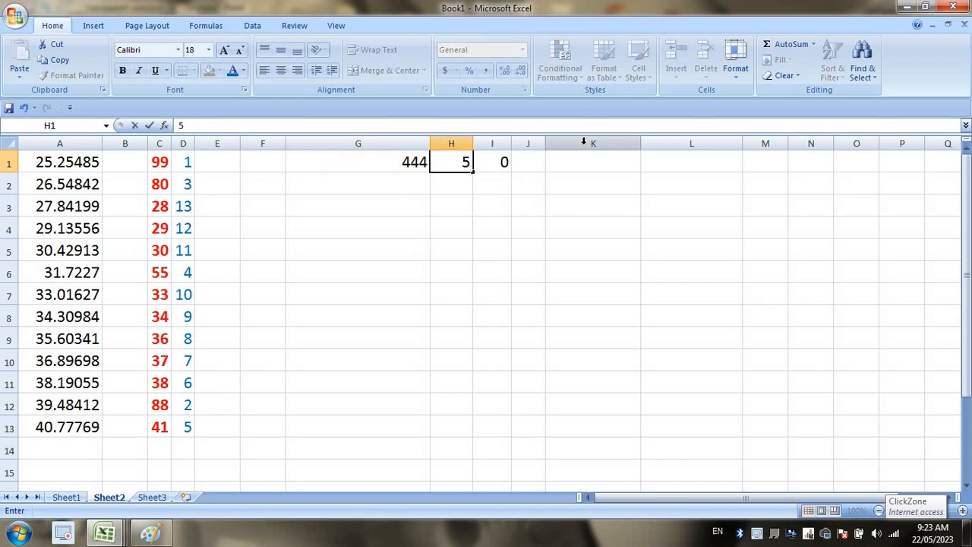
pyautogui.press('Return')
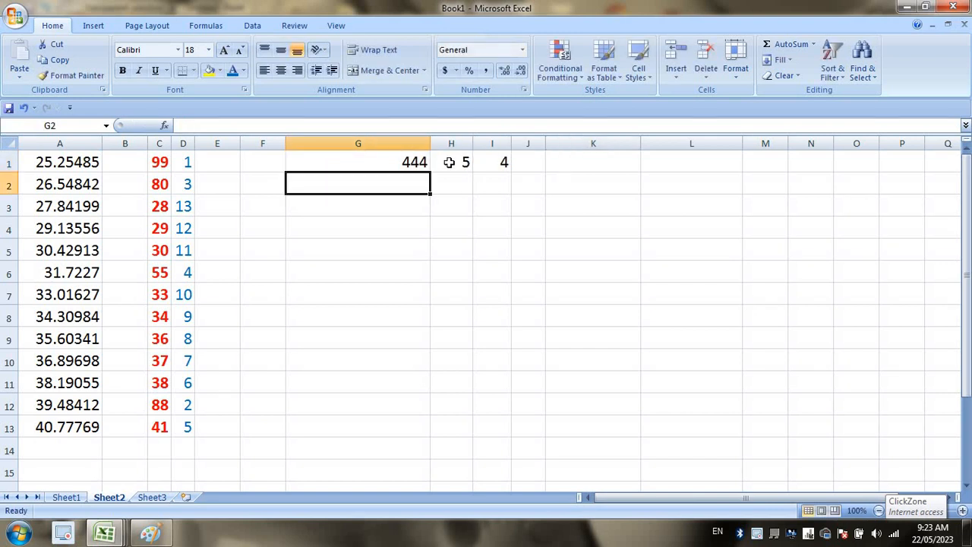
# Cancel the retyped MOD formula so I1 stays empty, then view Sheet1's function list.
pyautogui.click(507, 159)
pyautogui.write('=MOD(')
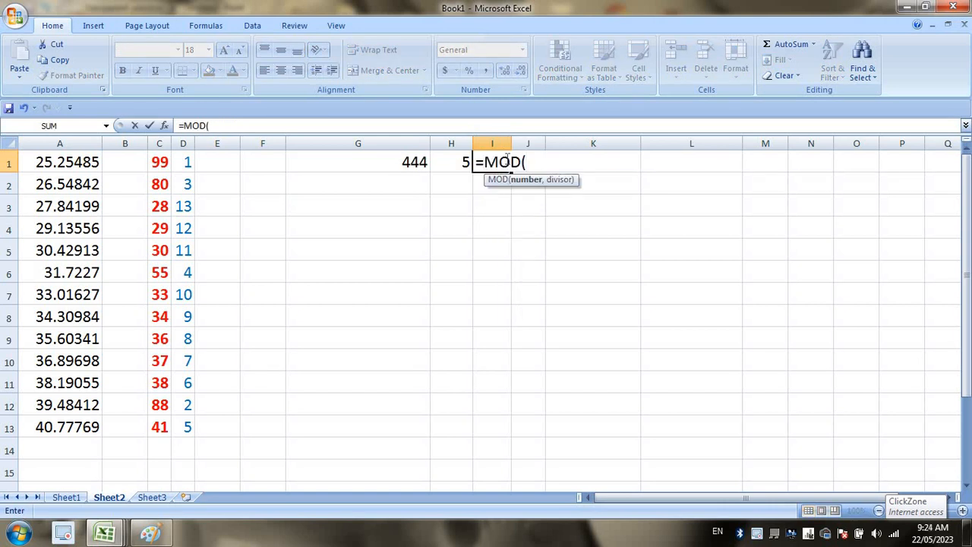
pyautogui.press('BackSpace')
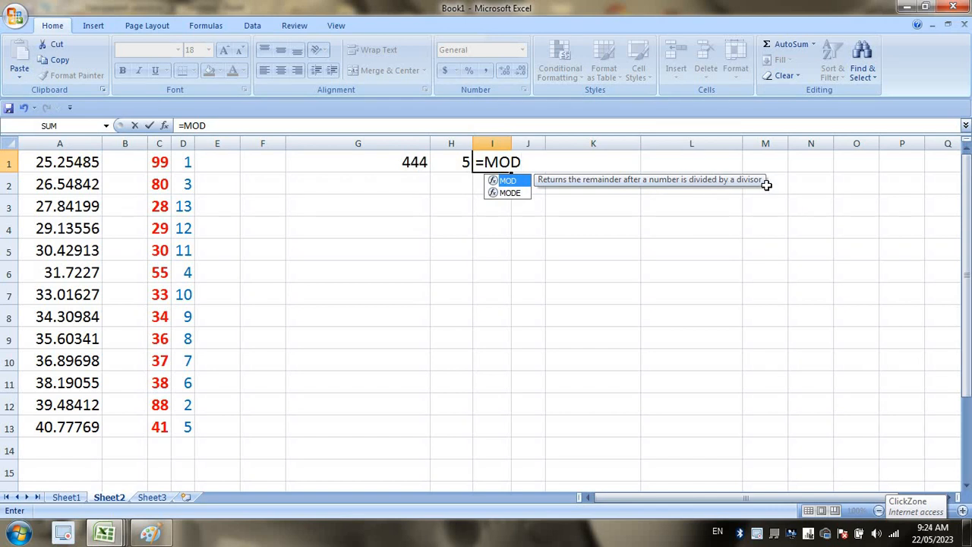
pyautogui.press('BackSpace')
pyautogui.press('Escape')
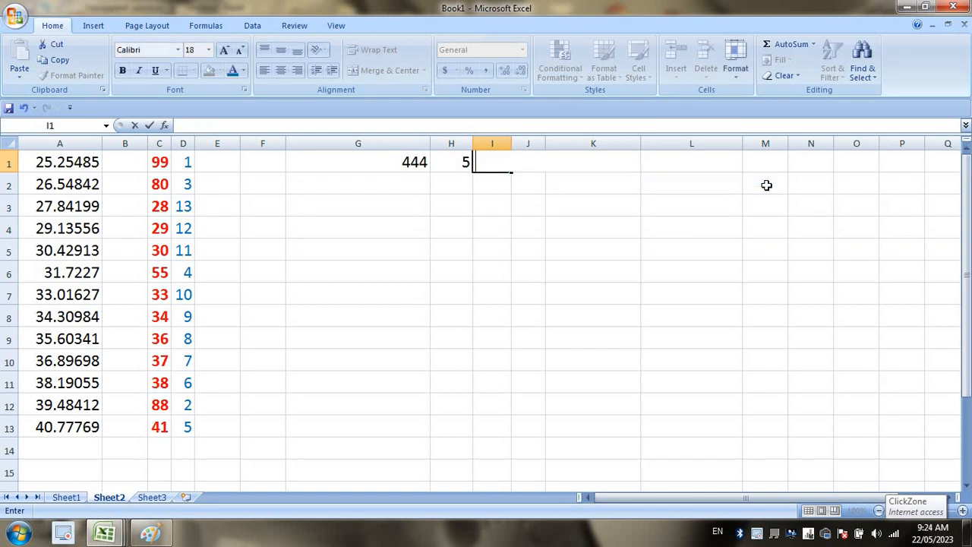
pyautogui.click(66, 497)
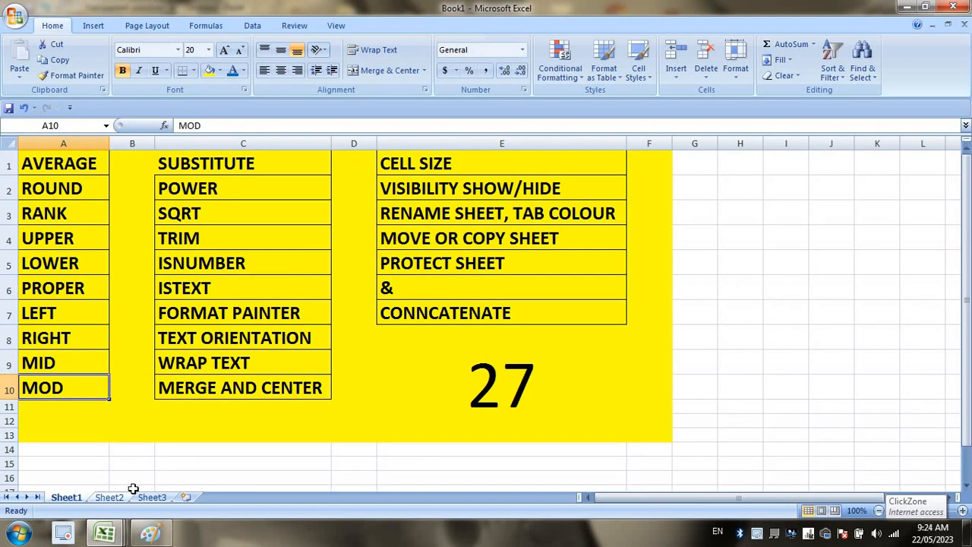
pyautogui.click(224, 188)
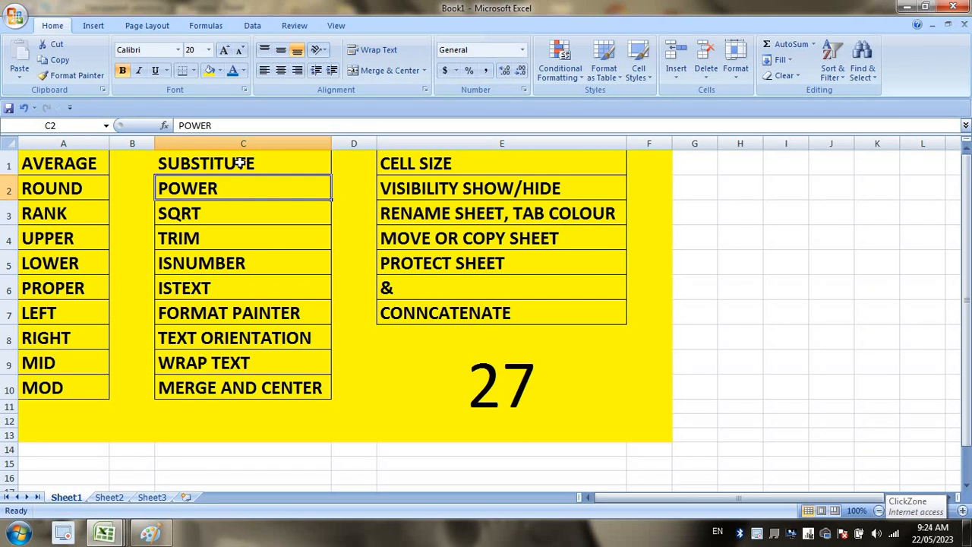
# Return to Sheet2 and clear 444 and 5 from G1:H1.
pyautogui.click(239, 163)
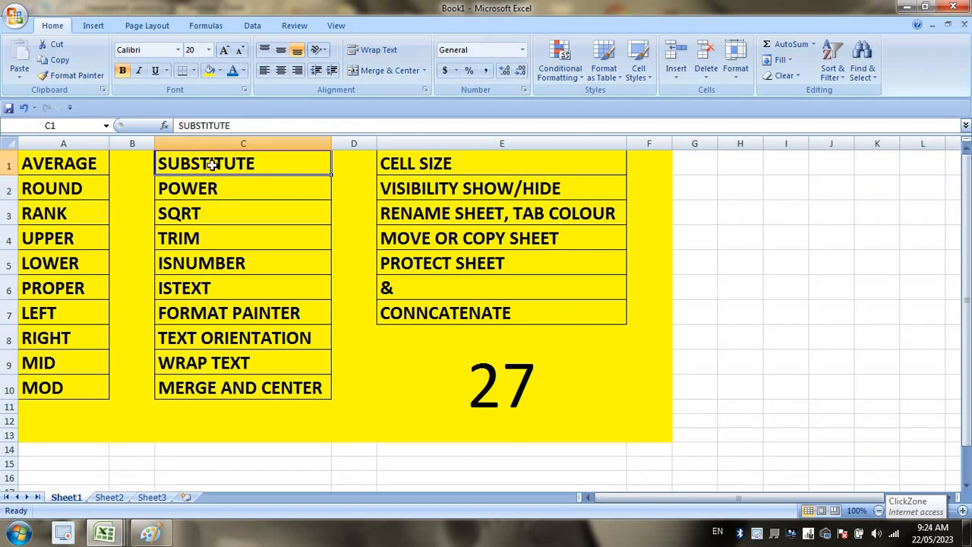
pyautogui.click(109, 497)
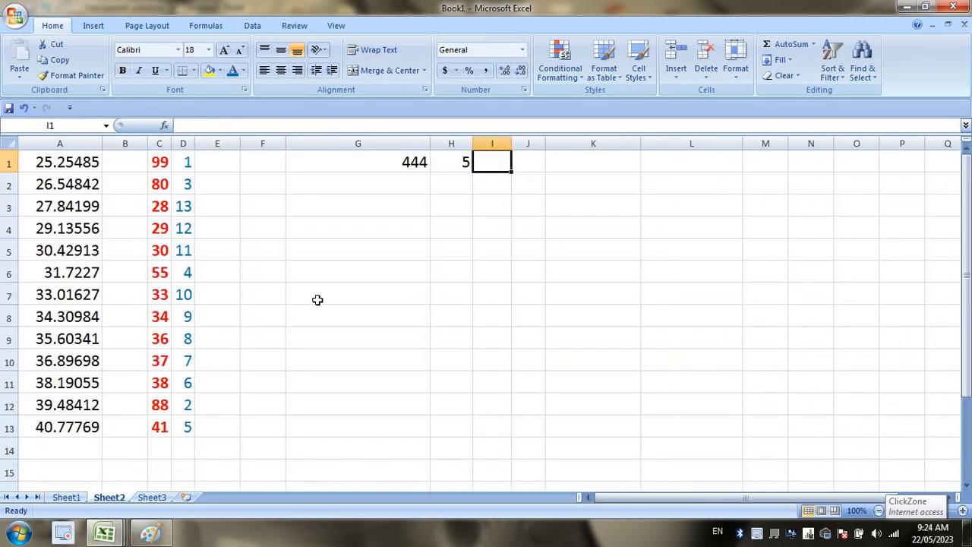
pyautogui.click(317, 296)
pyautogui.moveTo(363, 167); pyautogui.dragTo(461, 161)
pyautogui.press('Delete')
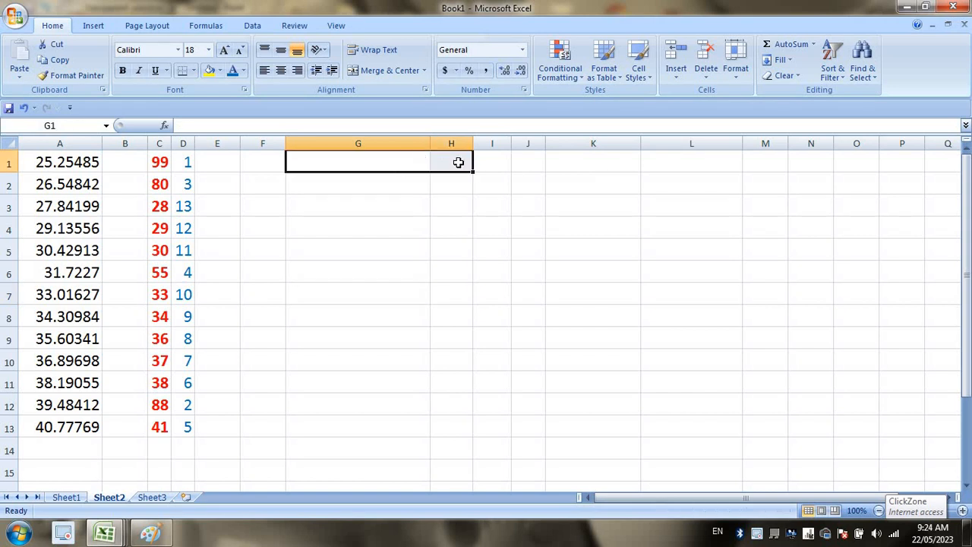
# Widen column G substantially.
pyautogui.click(373, 143)
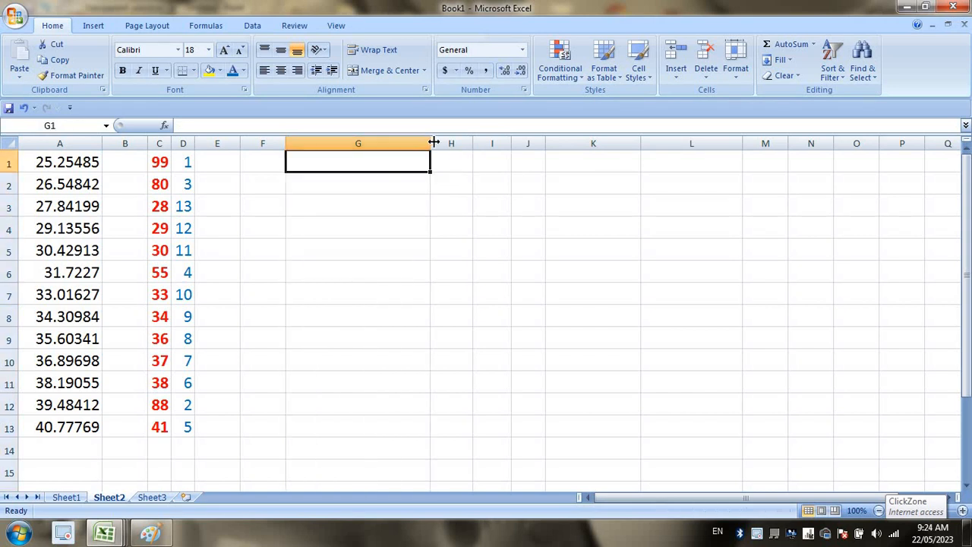
pyautogui.moveTo(431, 141); pyautogui.dragTo(831, 140)
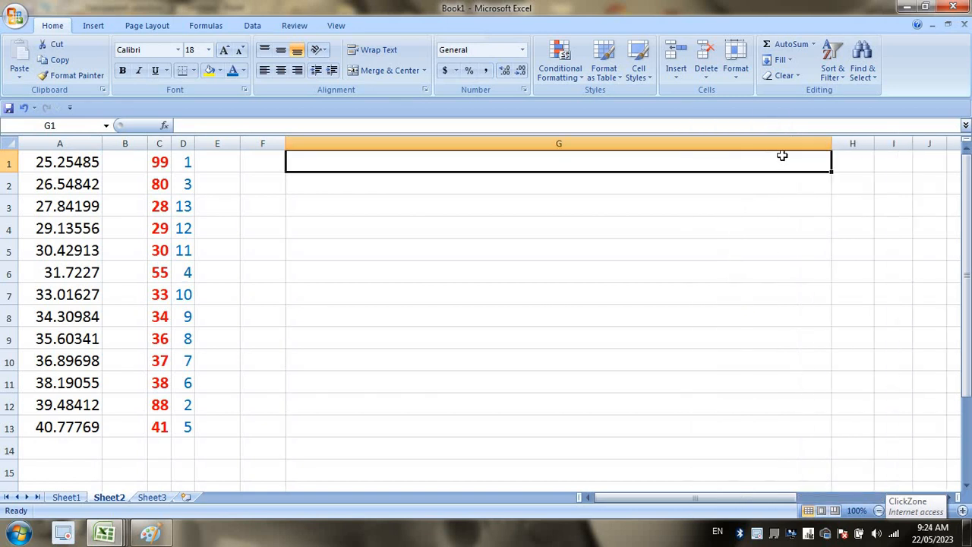
pyautogui.write('I')
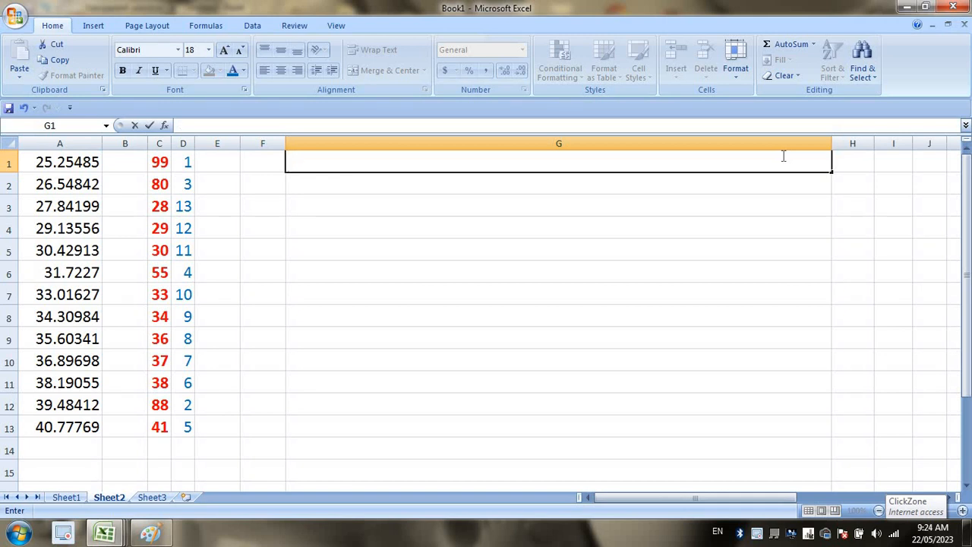
# Type the sentence HOW ARE YOU? into G1.
pyautogui.write('HOW ARE')
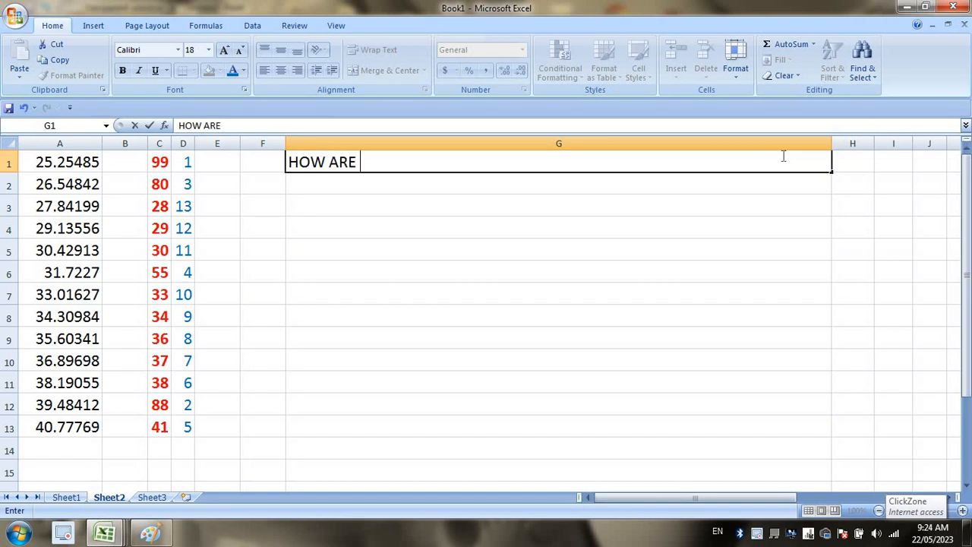
pyautogui.write(' YOU?')
pyautogui.press('Return')
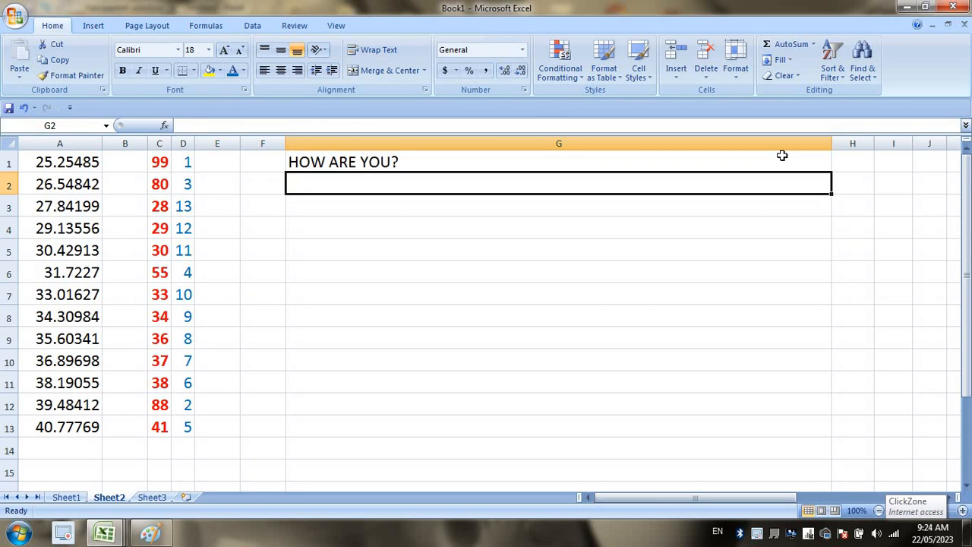
pyautogui.click(666, 159)
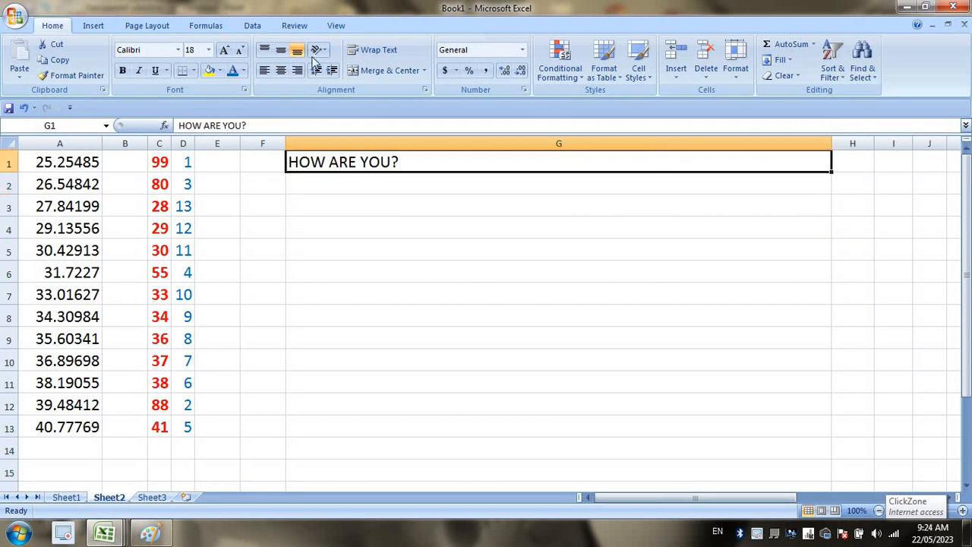
# Enter =SUBSTITUTE(G1,"YOU","THEY") in G2 so it displays HOW ARE THEY?
pyautogui.click(428, 183)
pyautogui.write('=')
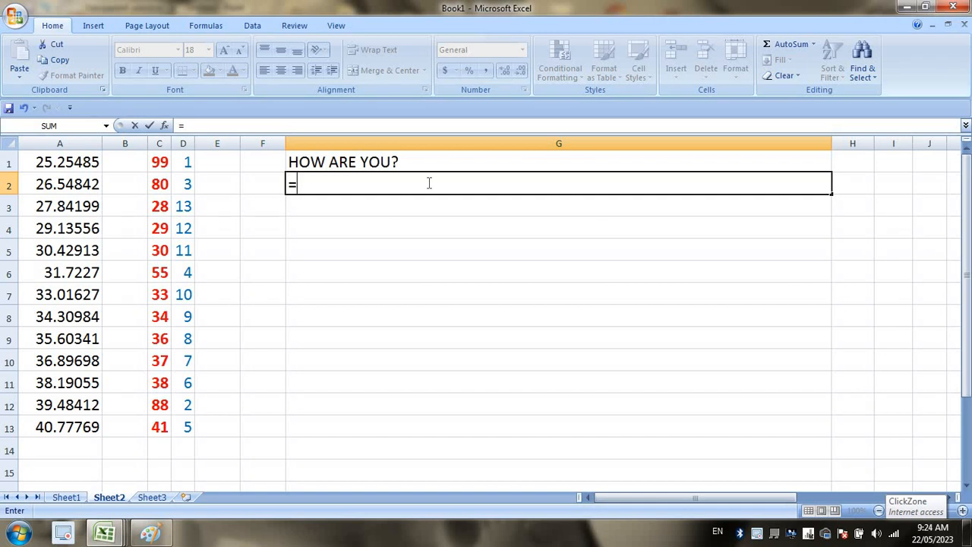
pyautogui.write('SUB')
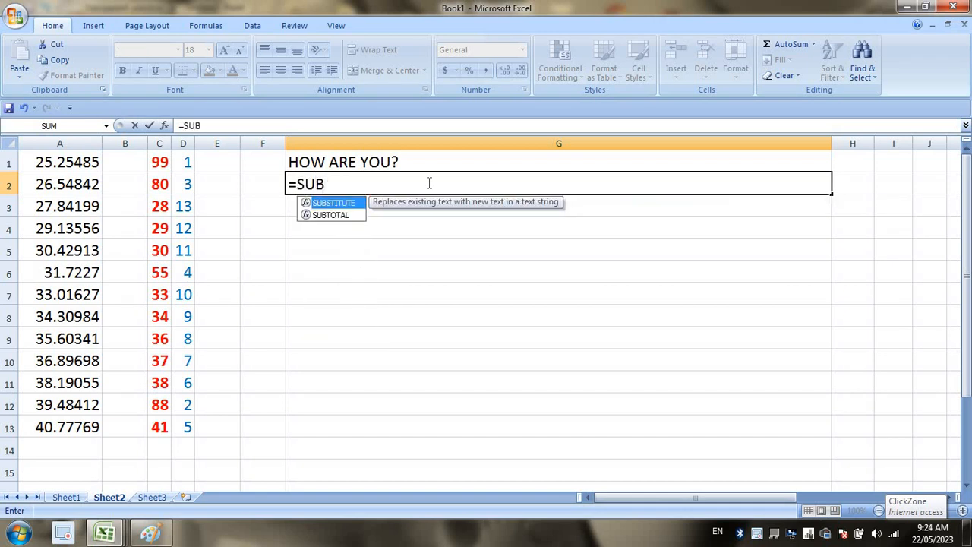
pyautogui.press('Tab')
pyautogui.click(392, 161)
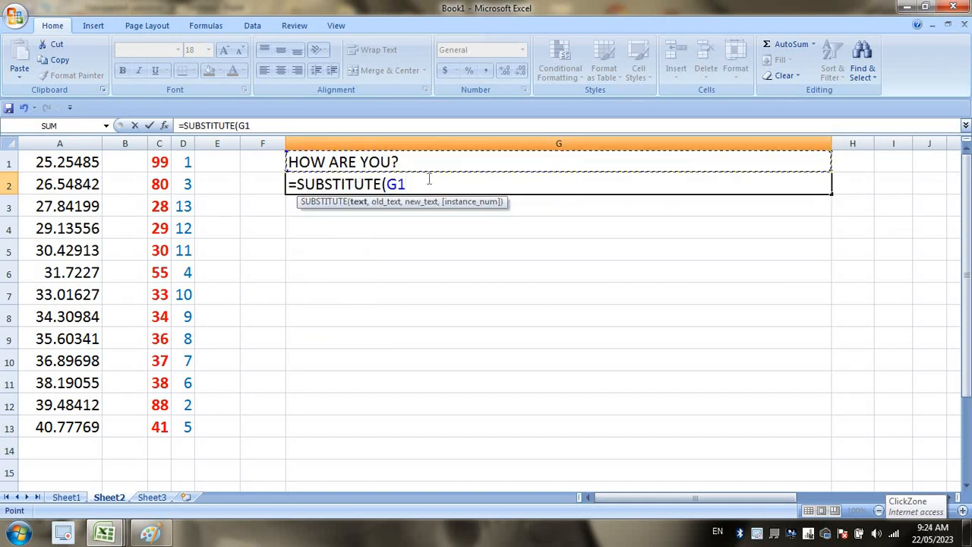
pyautogui.write(',')
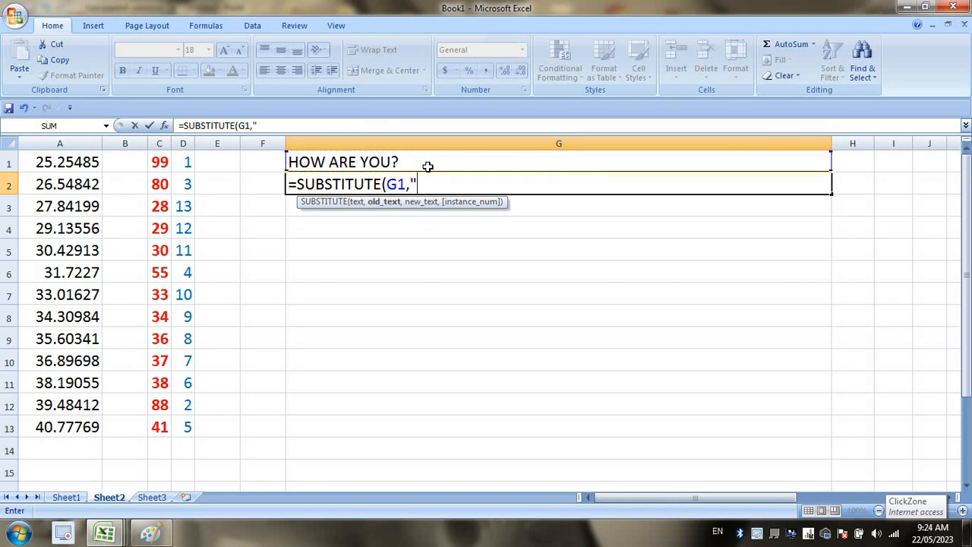
pyautogui.write('U",')
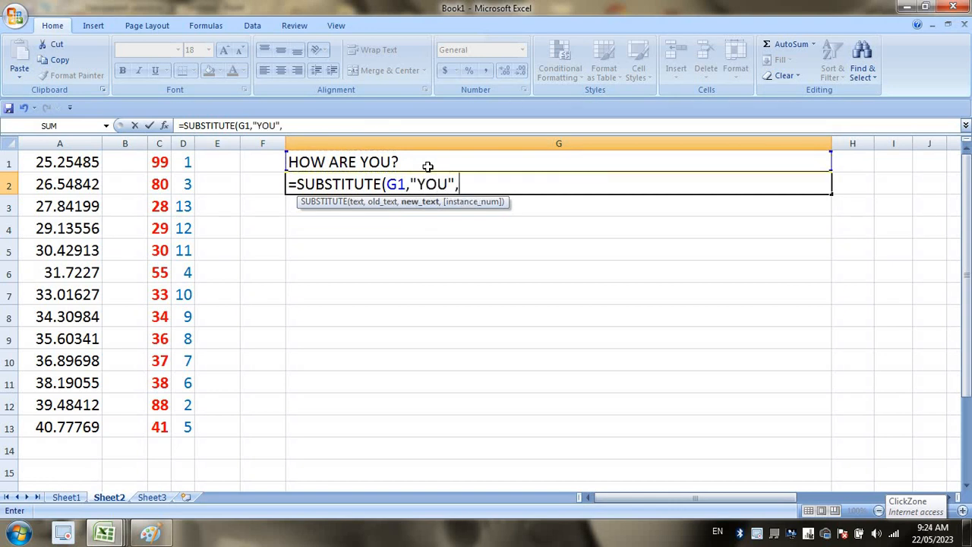
pyautogui.write('"THEY')
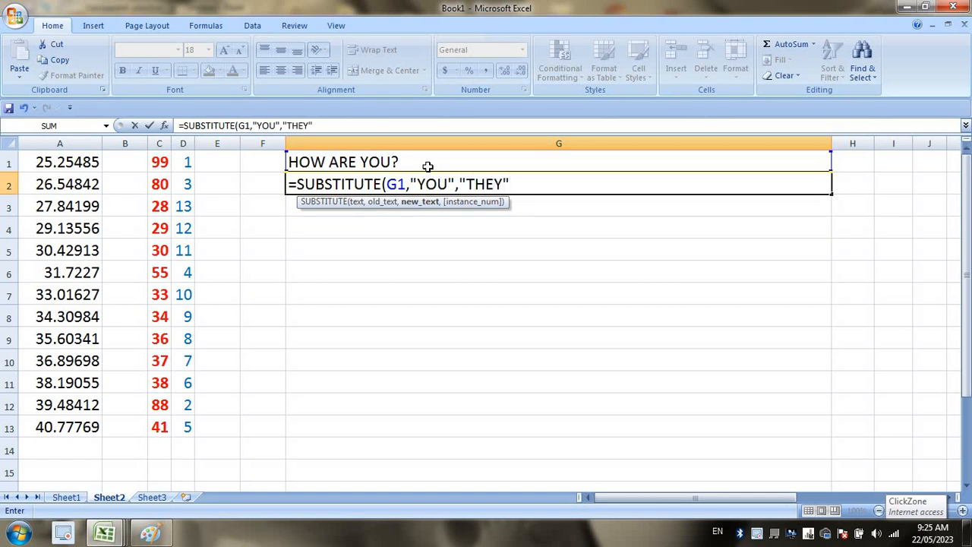
pyautogui.press('Return')
pyautogui.click(384, 185)
pyautogui.click(401, 165)
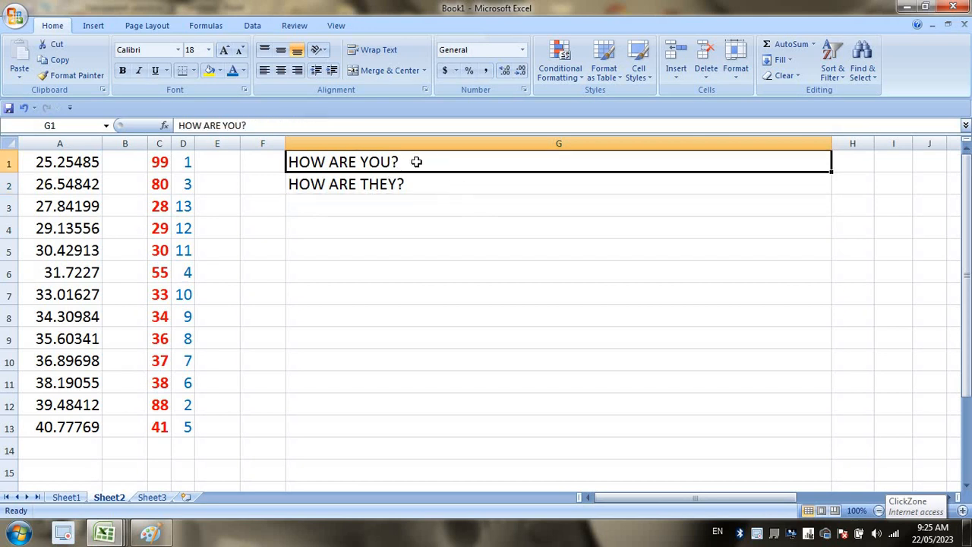
# Clear G1:G3 and type RAIPUR, BILASPUR, DURG, RAIPUR into G1.
pyautogui.keyDown('shift'); pyautogui.click(419, 195); pyautogui.keyUp('shift')
pyautogui.press('Delete')
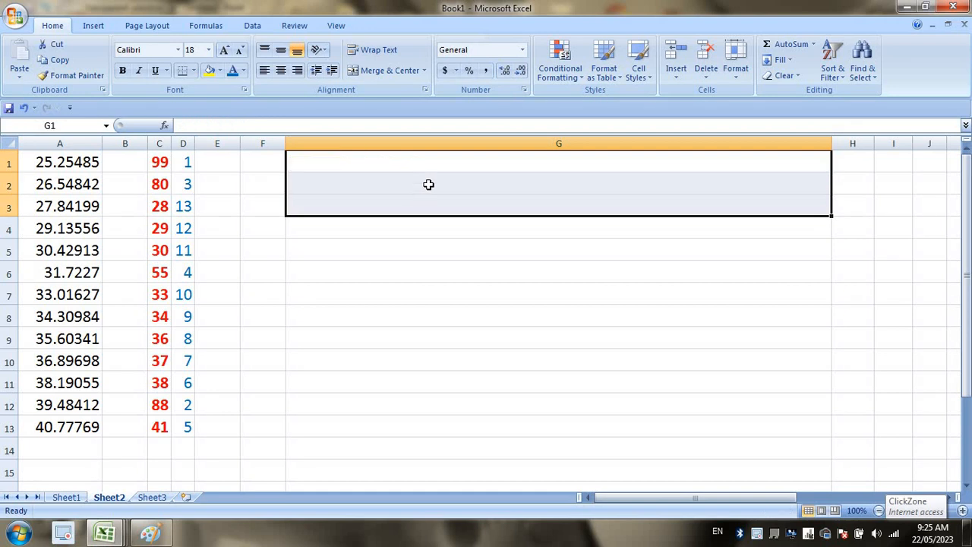
pyautogui.click(439, 164)
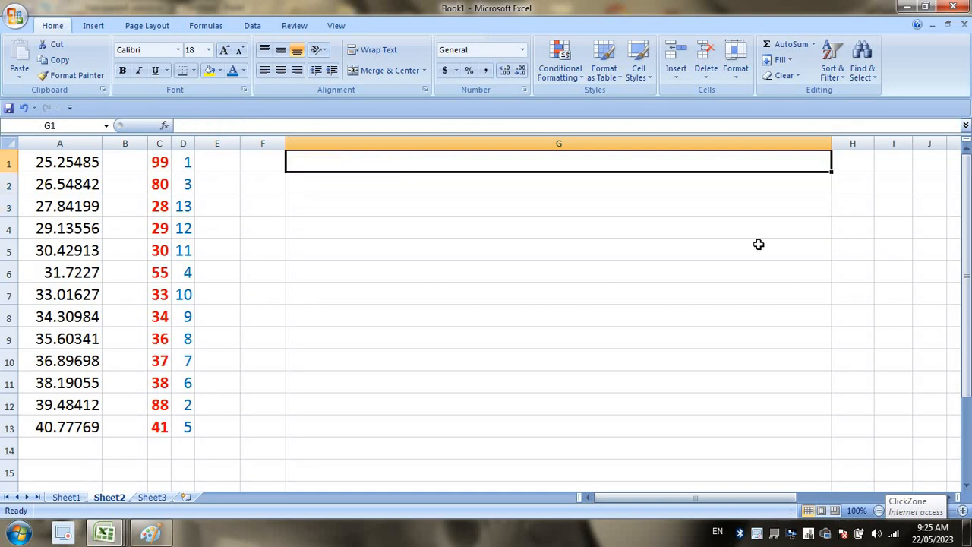
pyautogui.write('RAIPY')
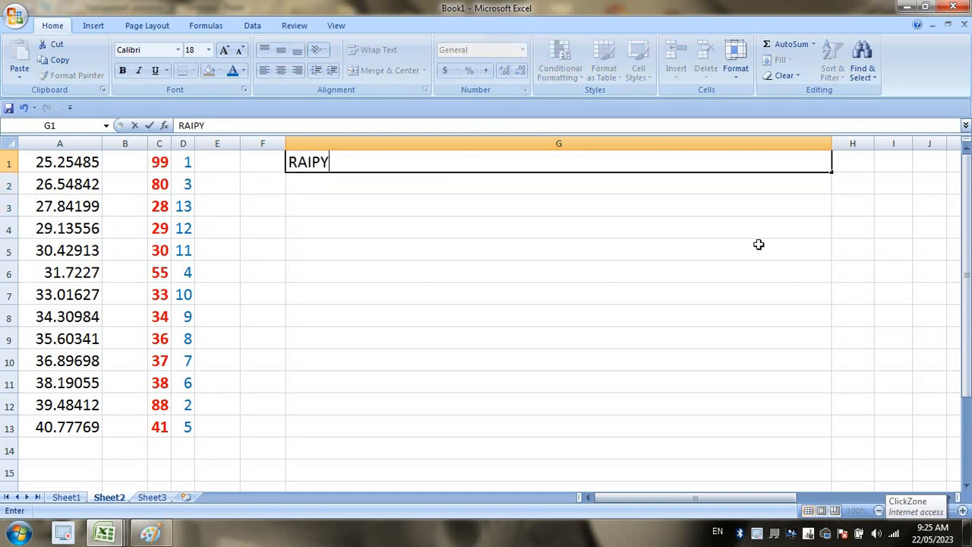
pyautogui.press('BackSpace')
pyautogui.write('UR, BILASP')
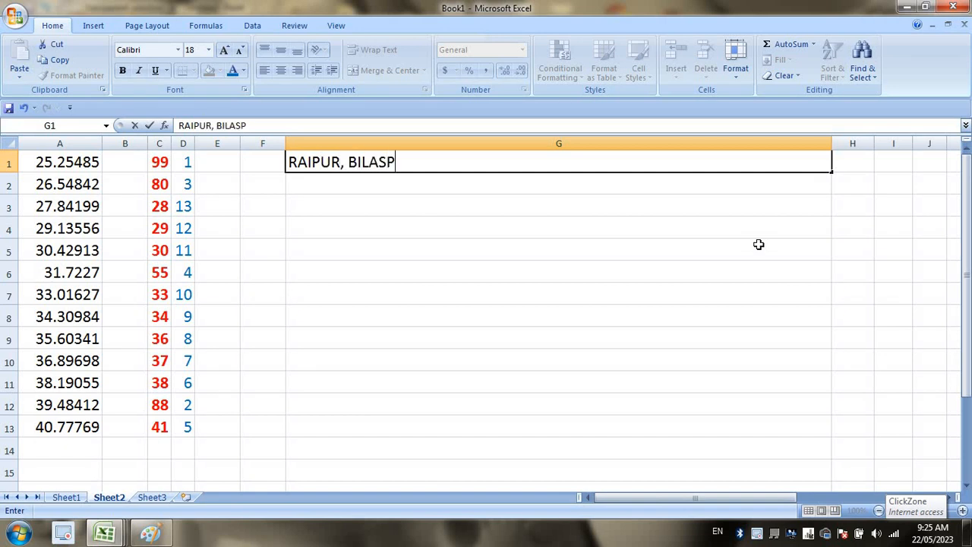
pyautogui.write('UR, DUST')
pyautogui.press('BackSpace')
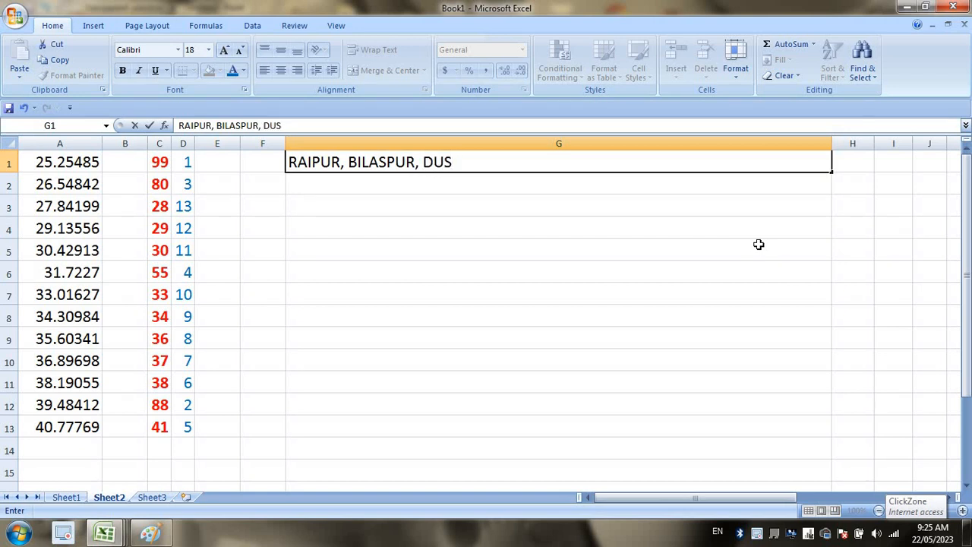
pyautogui.press('BackSpace')
pyautogui.write('RG, RAIPUR')
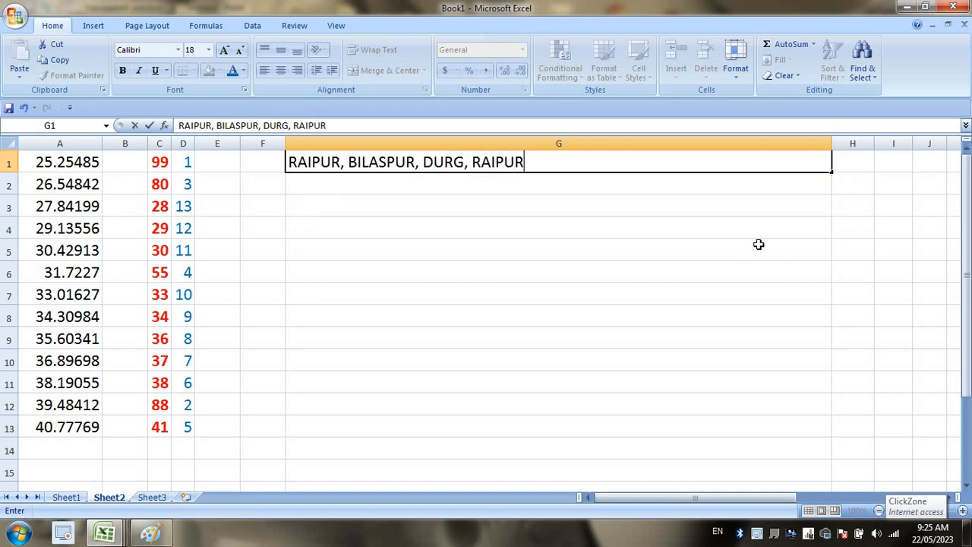
pyautogui.press('Return')
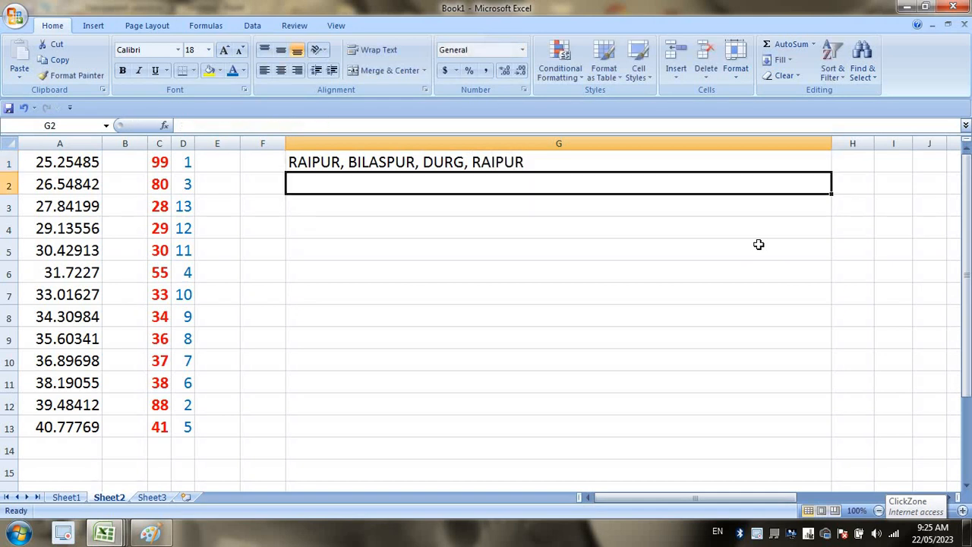
# Type BHILAI, RAIPUR, DURG, RAIPUR into G2.
pyautogui.write('BHILAI,')
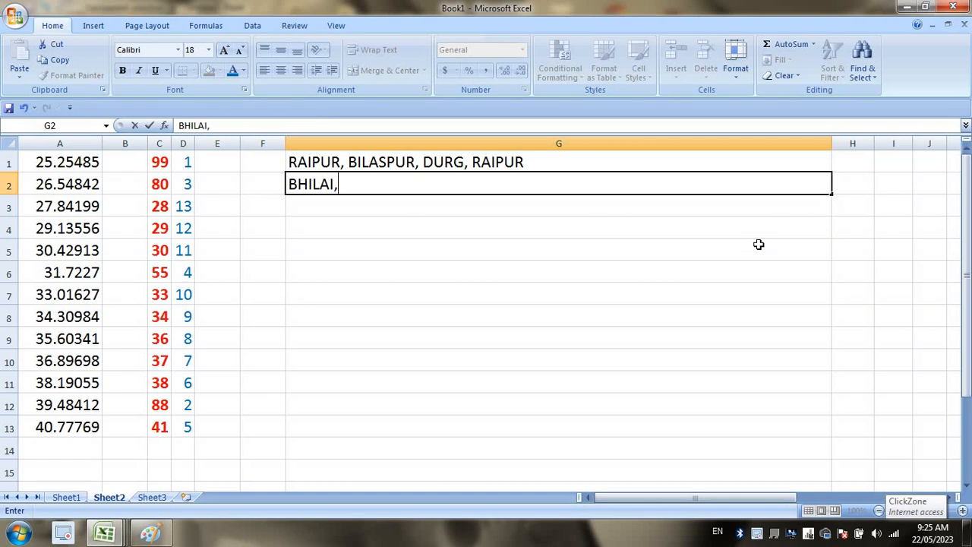
pyautogui.write(' RAIPUR')
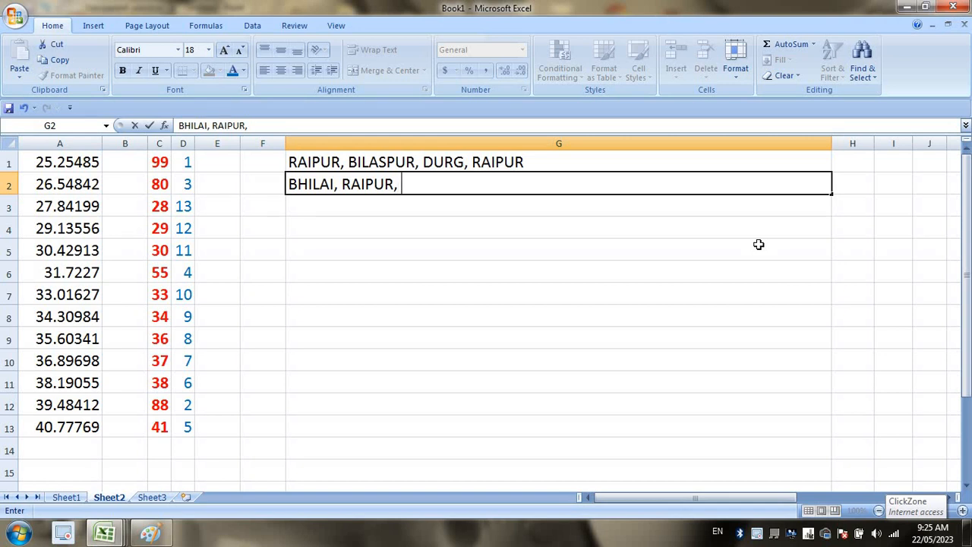
pyautogui.write(', DUSR')
pyautogui.press('BackSpace')
pyautogui.press('BackSpace')
pyautogui.write('RG M')
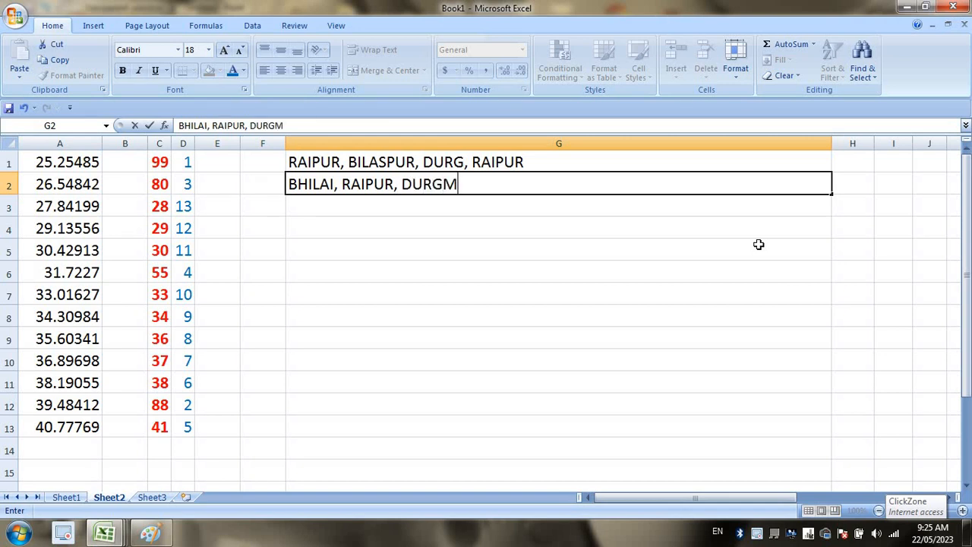
pyautogui.press('BackSpace')
pyautogui.write(', RAIPUER')
pyautogui.press('BackSpace')
pyautogui.press('BackSpace')
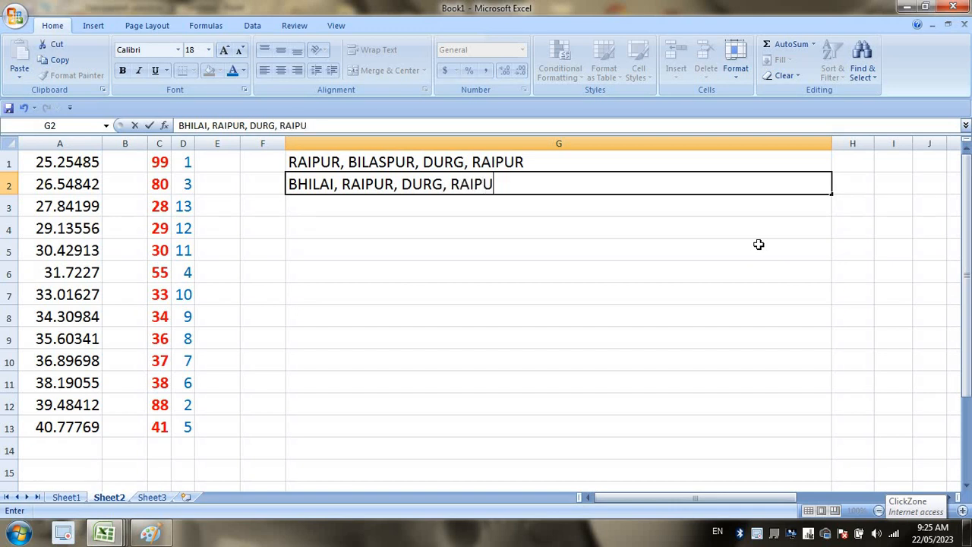
pyautogui.write('R')
pyautogui.press('Return')
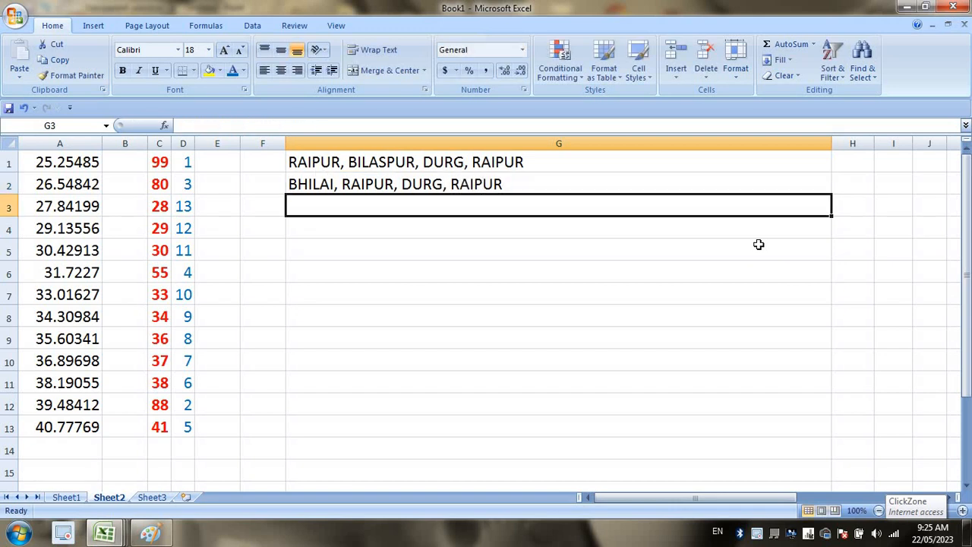
# Enter RAIPUR, NEW DELHI, MUMBAI, BANGALURU, HYDRABAD, RAIPUR in G3.
pyautogui.write('NEW D')
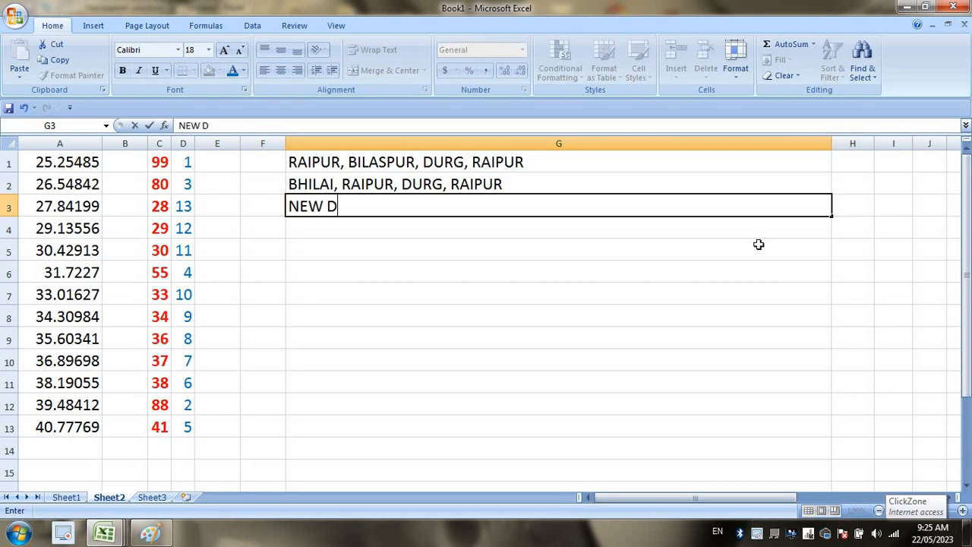
pyautogui.write('ELHI, MUMBAI,')
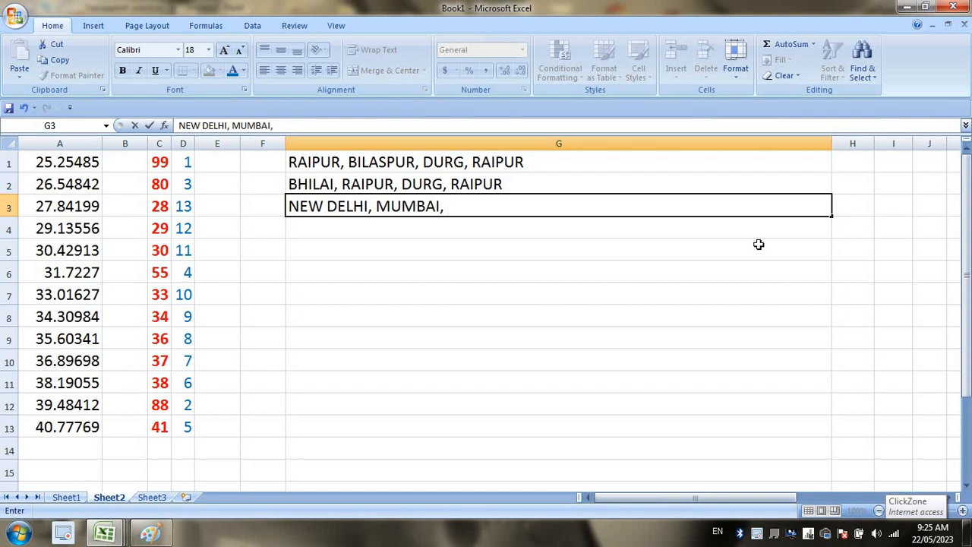
pyautogui.write(' BANGA')
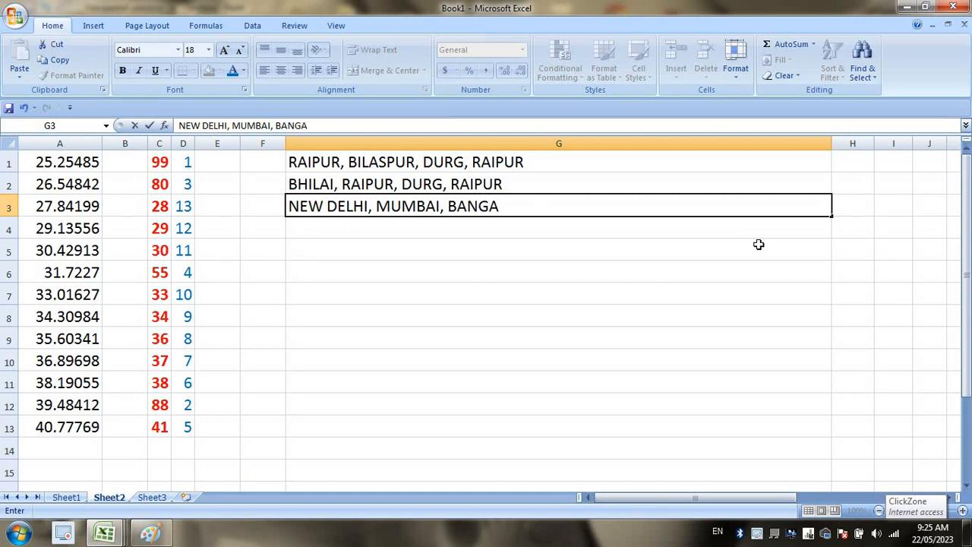
pyautogui.write('LURU, HY')
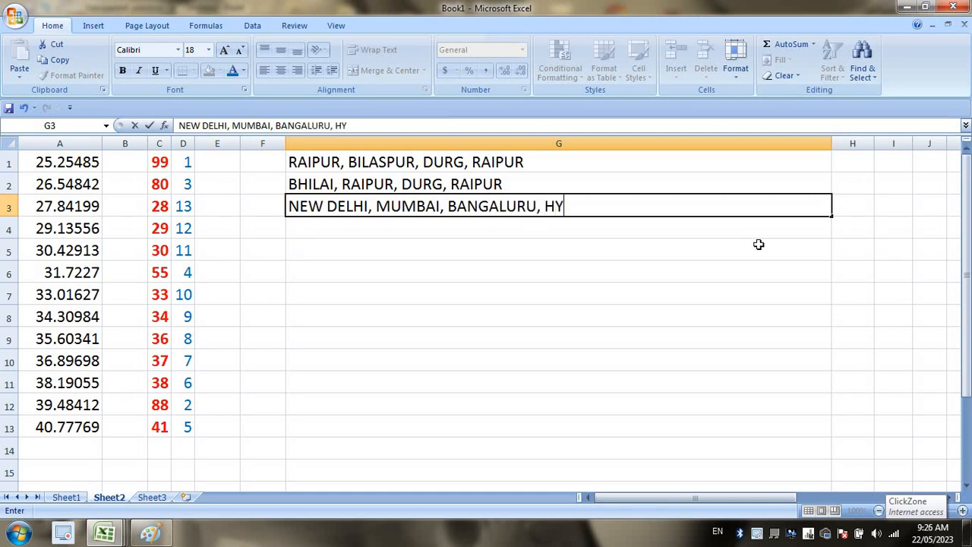
pyautogui.write('DRABAD')
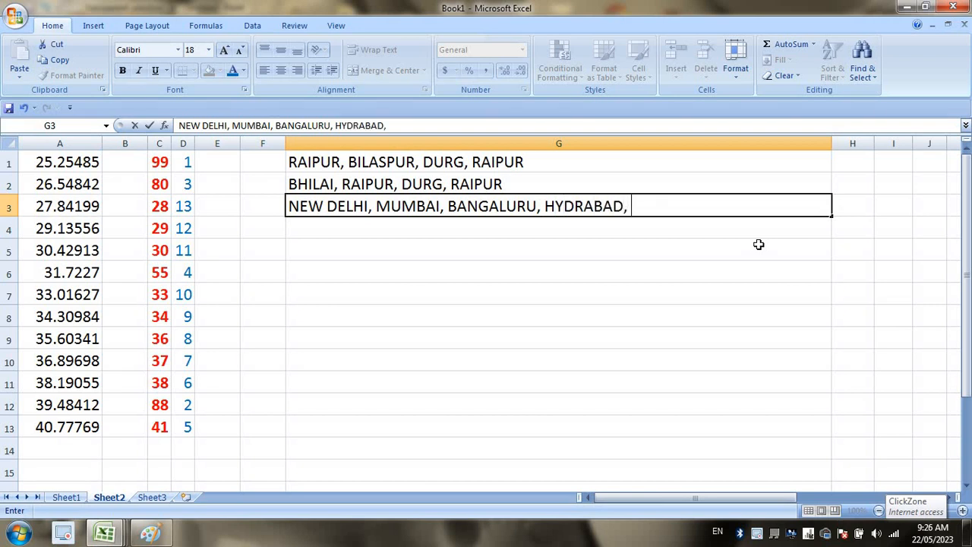
pyautogui.write(',')
pyautogui.click(295, 207)
pyautogui.write('RAIPUR')
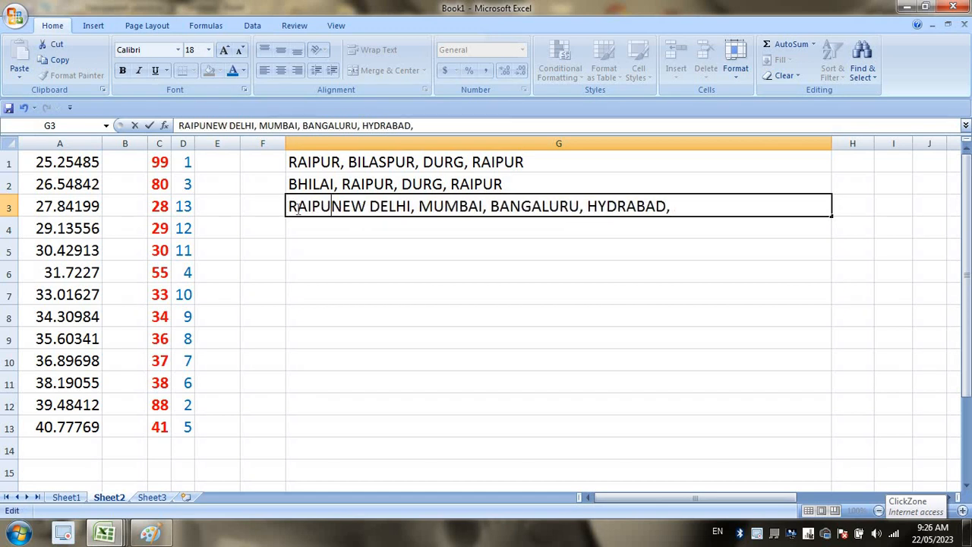
pyautogui.write(',')
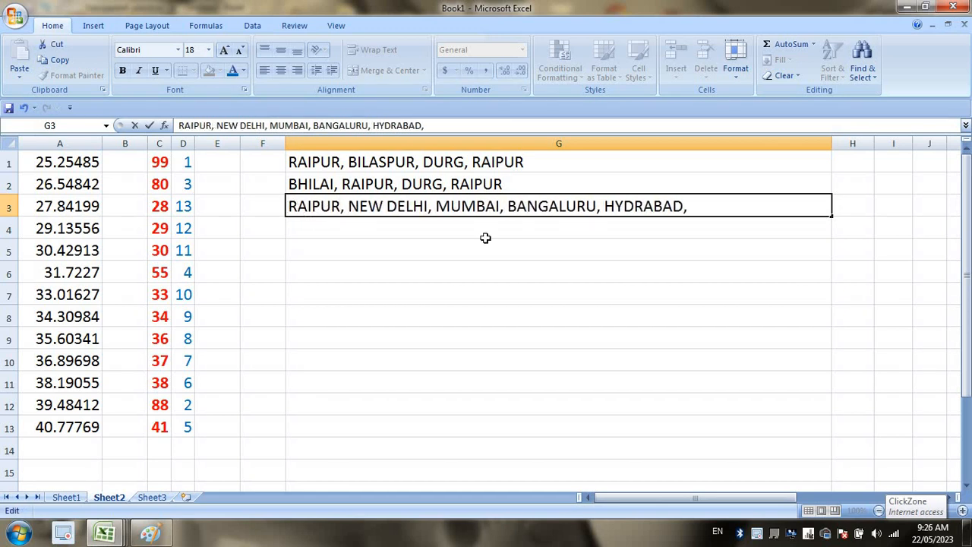
pyautogui.click(726, 208)
pyautogui.write('RAIPUR')
pyautogui.press('Return')
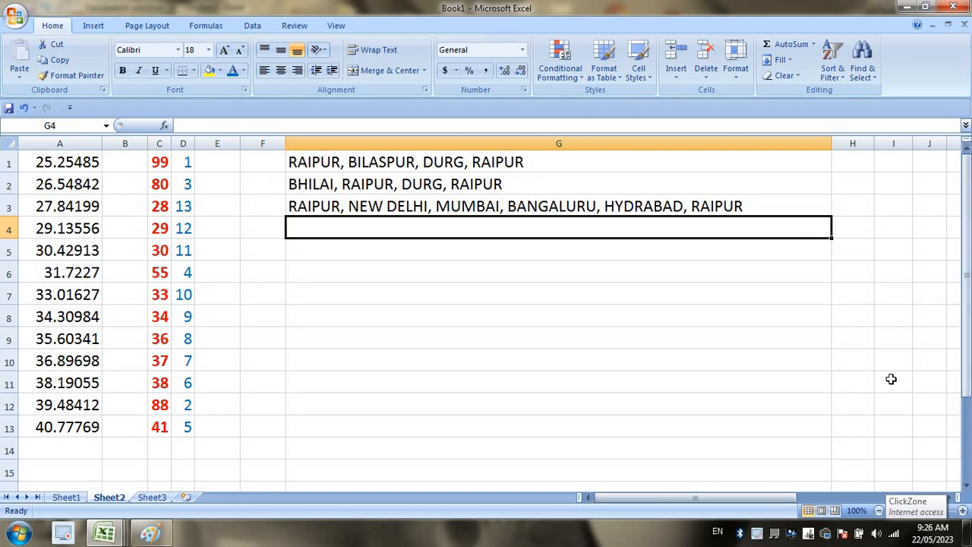
# Enter =SUBSTITUTE(G1,"RAIPUR","KOCHHI") in G4 to replace every RAIPUR with KOCHHI.
pyautogui.write('=')
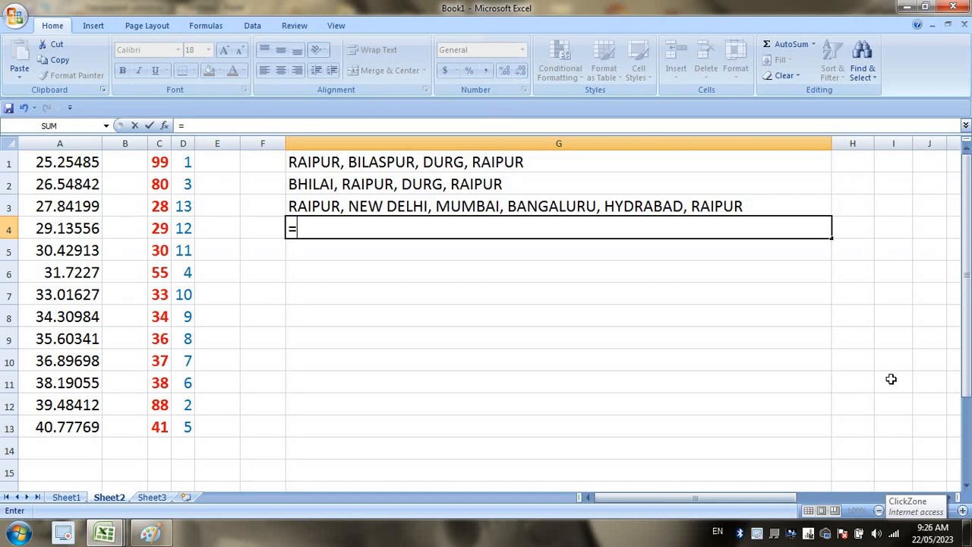
pyautogui.write('SUS')
pyautogui.press('BackSpace')
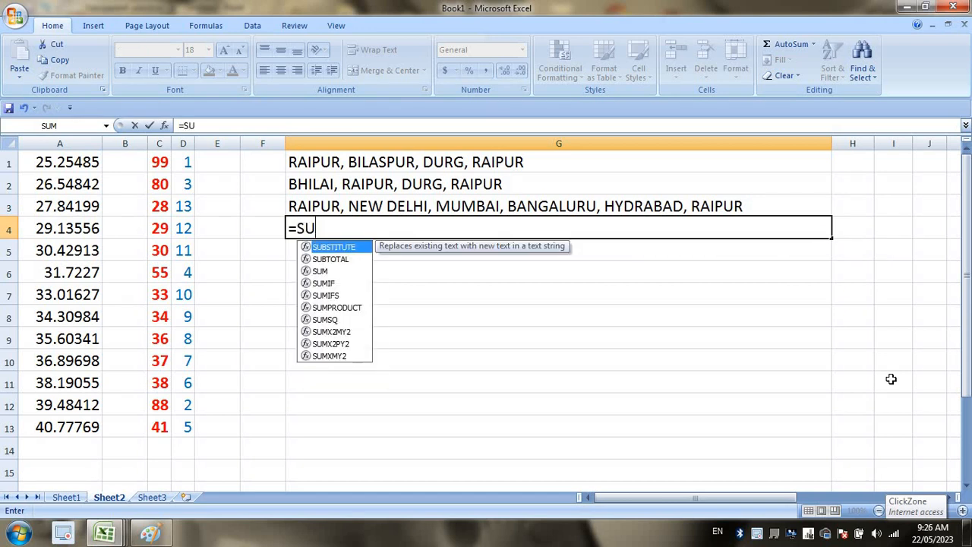
pyautogui.write('B')
pyautogui.press('Tab')
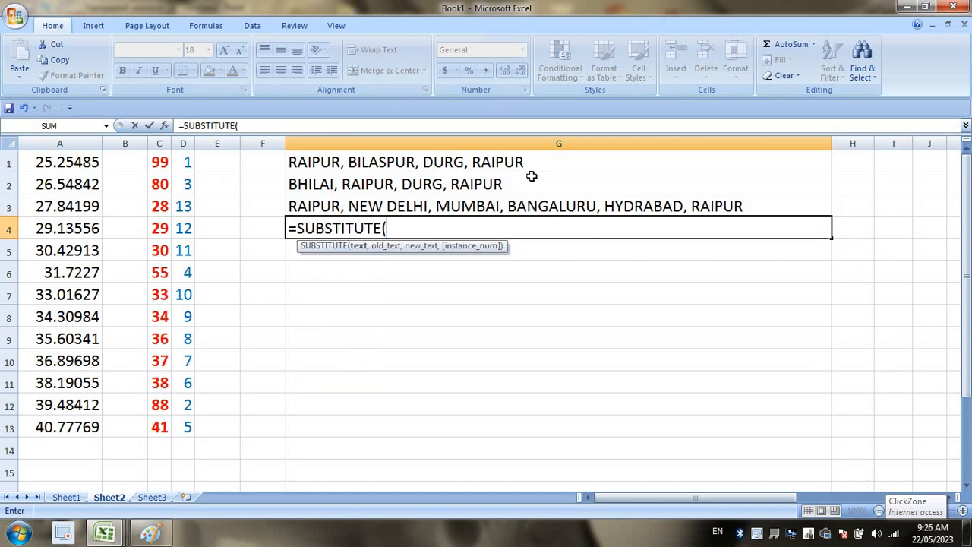
pyautogui.click(530, 165)
pyautogui.write(',')
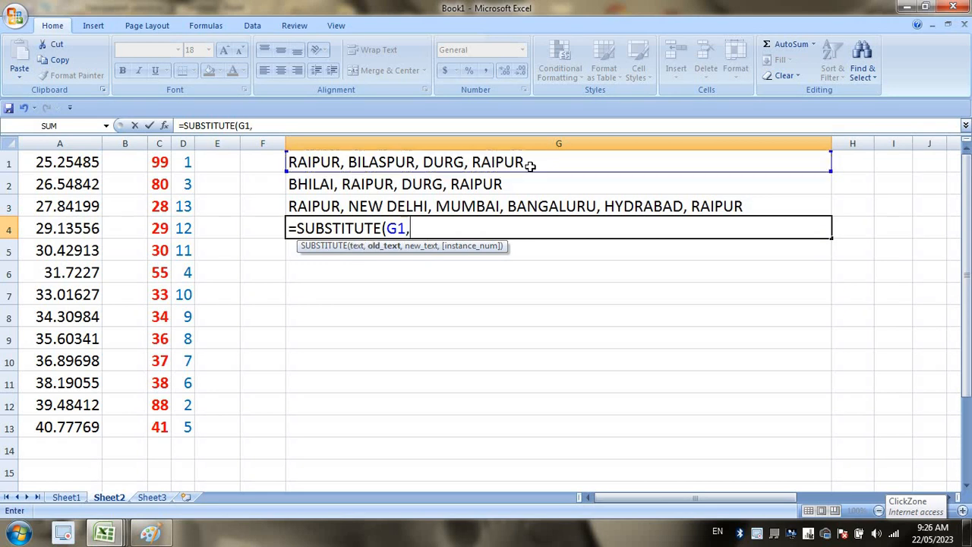
pyautogui.write('"RAIPU')
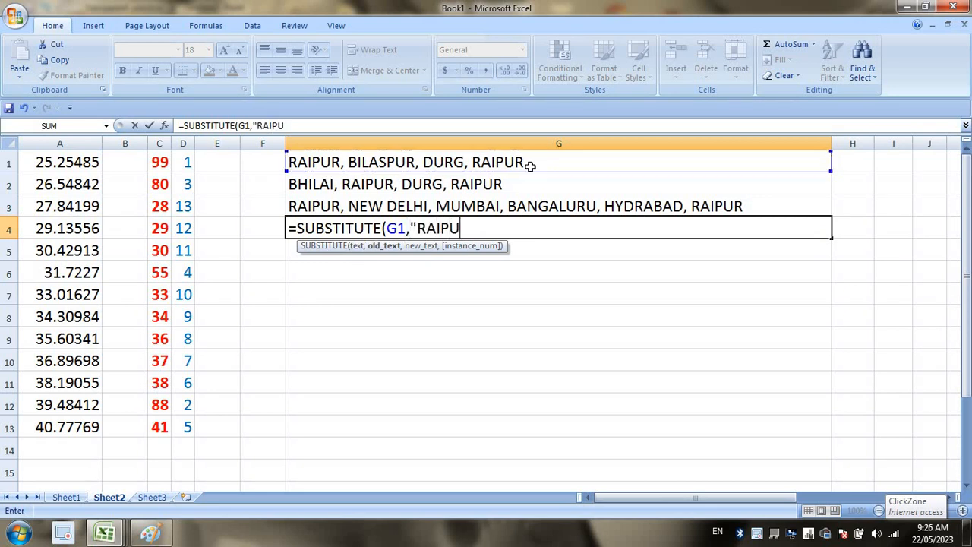
pyautogui.write('R",')
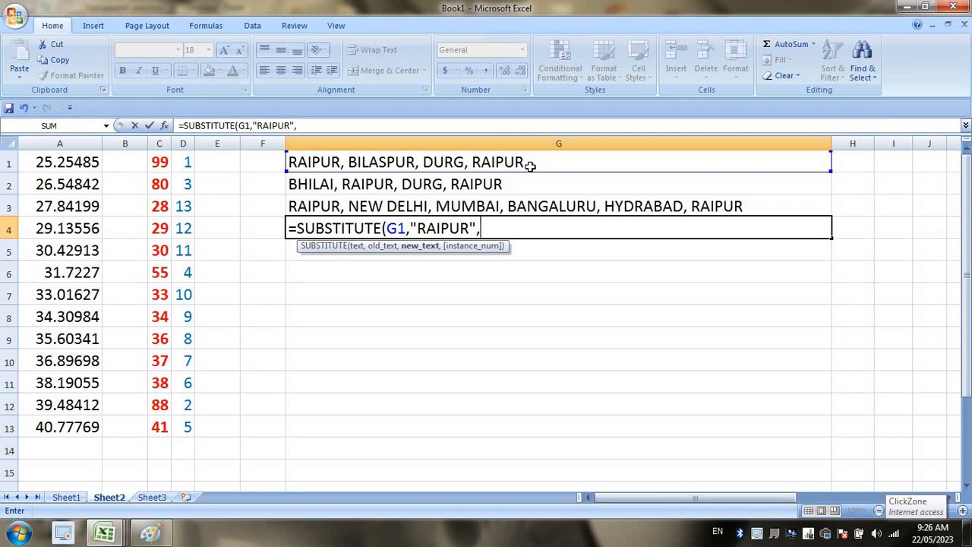
pyautogui.write('"KOCHHI"')
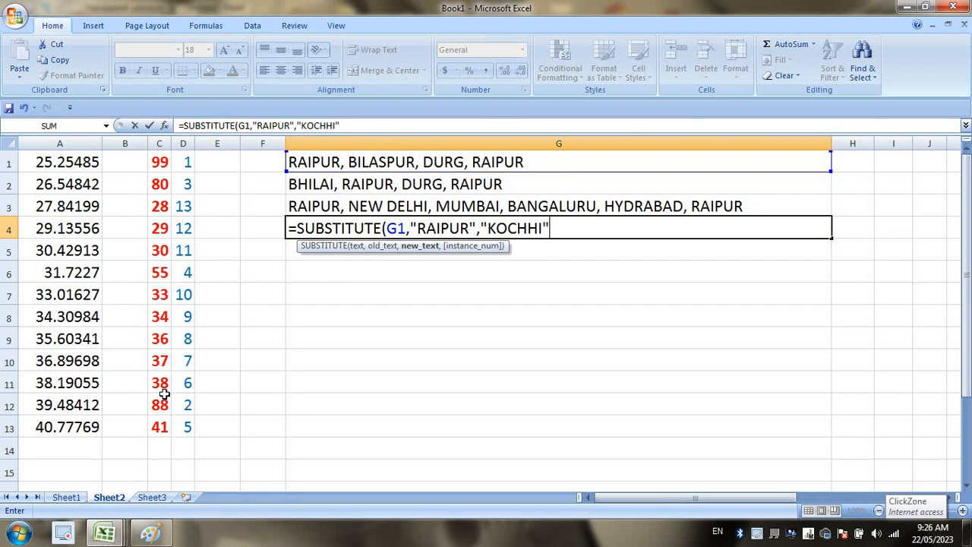
pyautogui.press('Return')
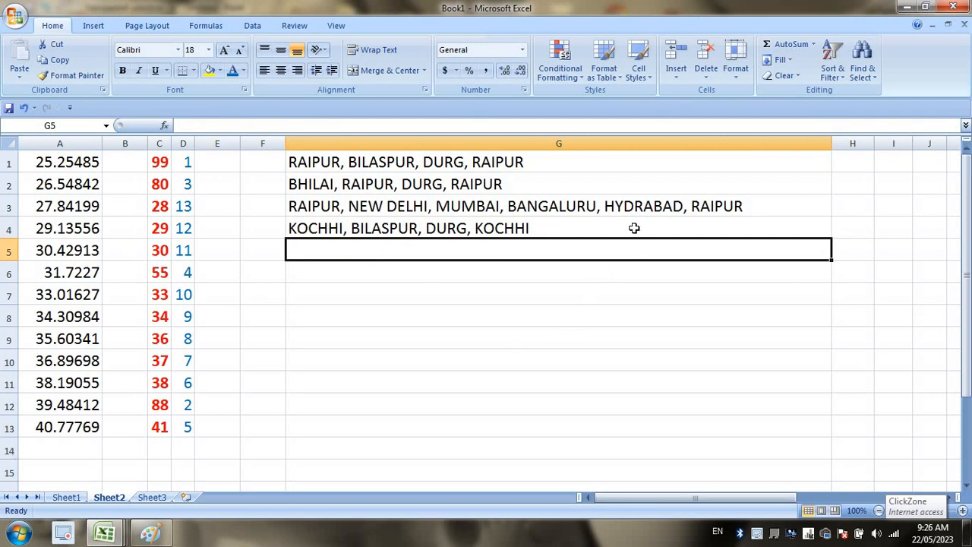
# Fill G4's SUBSTITUTE formula down to G6 and compare the results with the original G1 text.
pyautogui.click(634, 228)
pyautogui.moveTo(831, 239); pyautogui.dragTo(832, 279)
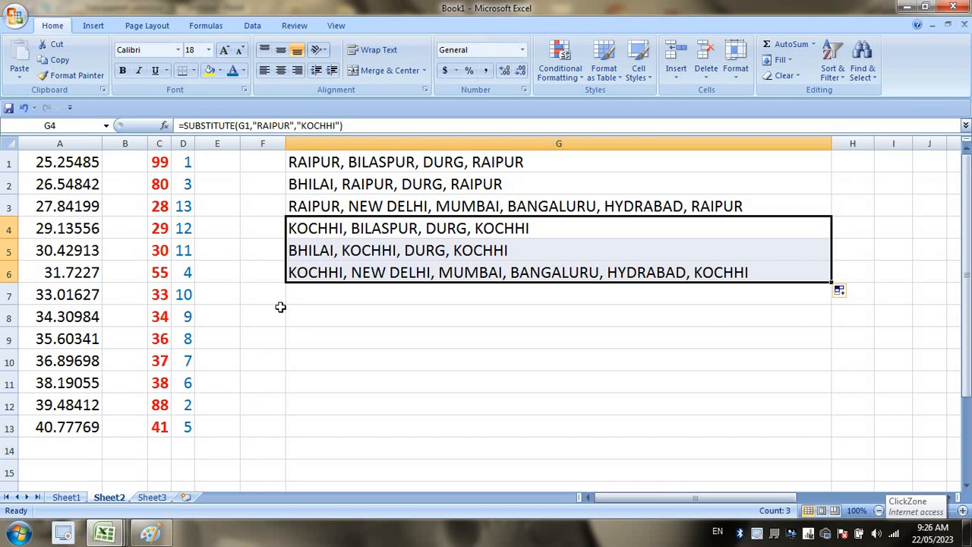
pyautogui.click(410, 299)
pyautogui.click(342, 170)
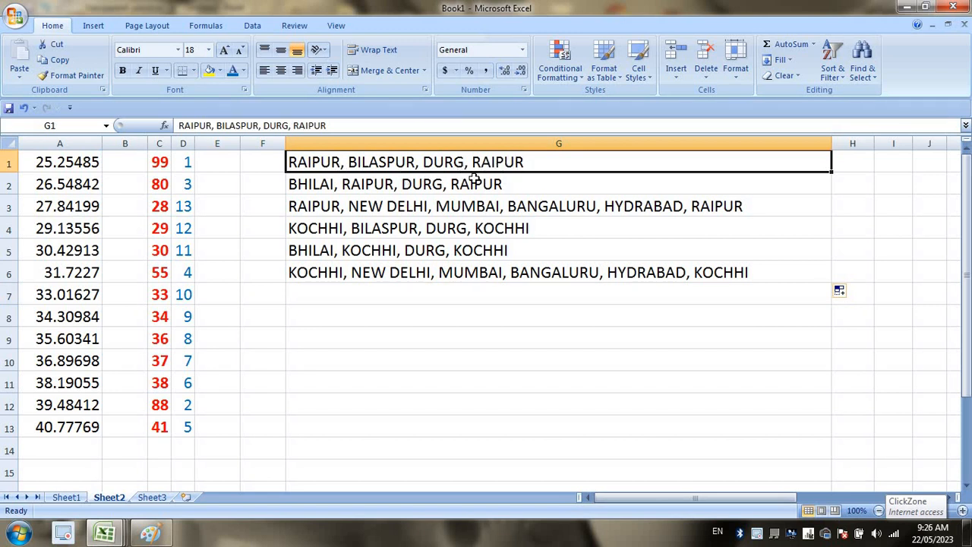
pyautogui.click(379, 230)
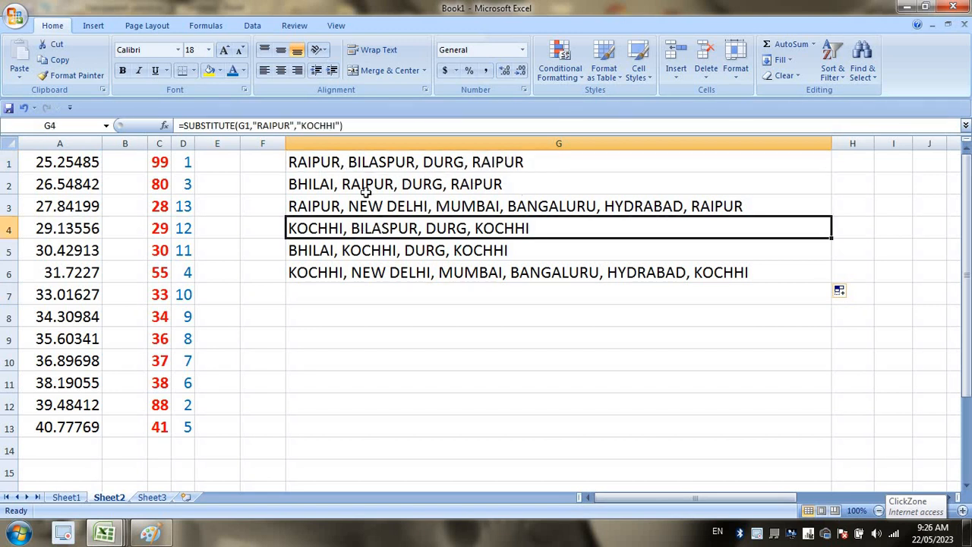
pyautogui.click(312, 158)
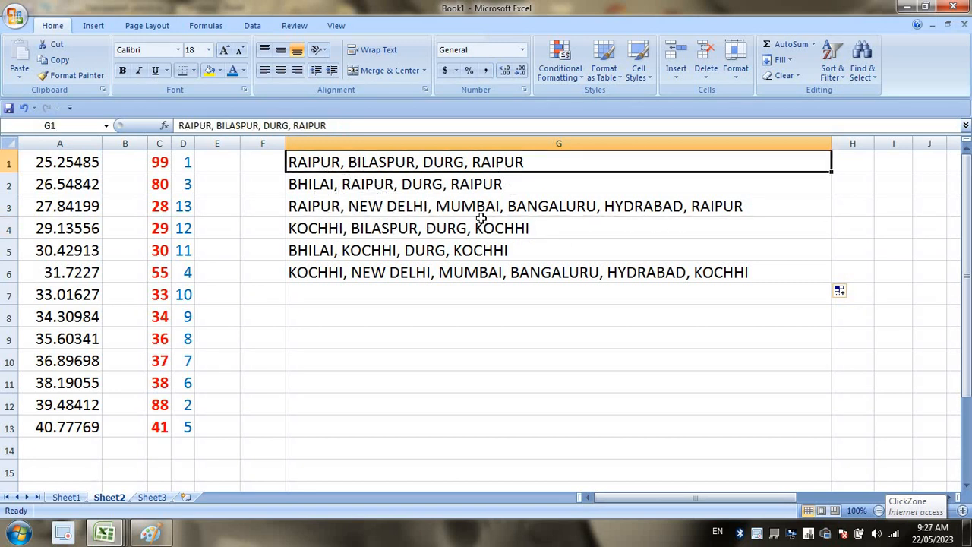
pyautogui.click(340, 320)
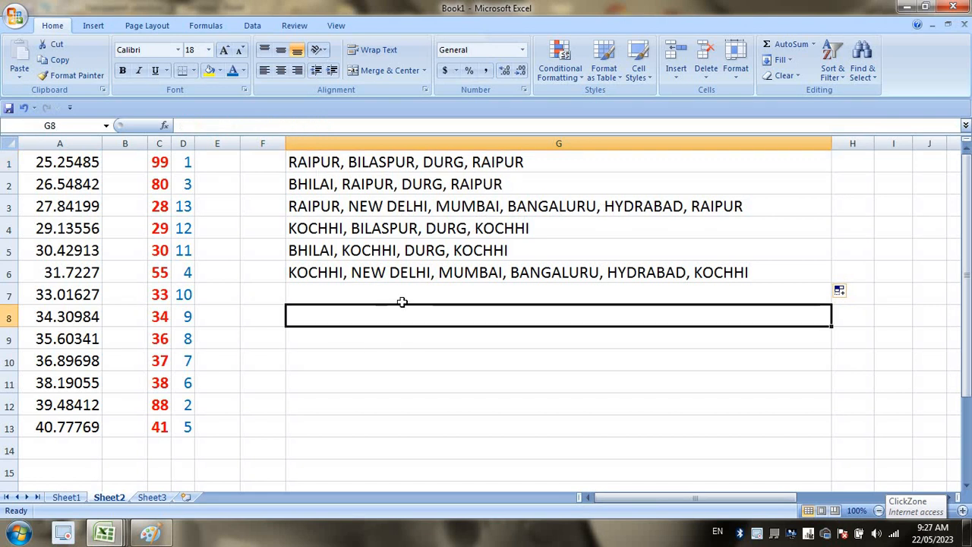
# Enter =SUBSTITUTE(G1,"RAIPUR","KOCHHI",2) in G8 and fill it down to G10.
pyautogui.write('=')
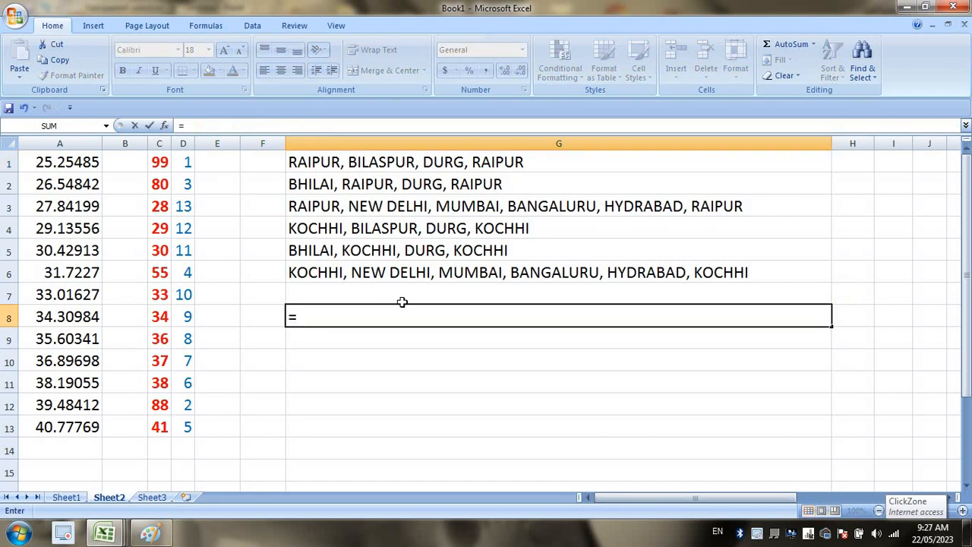
pyautogui.write('SUBS')
pyautogui.press('Tab')
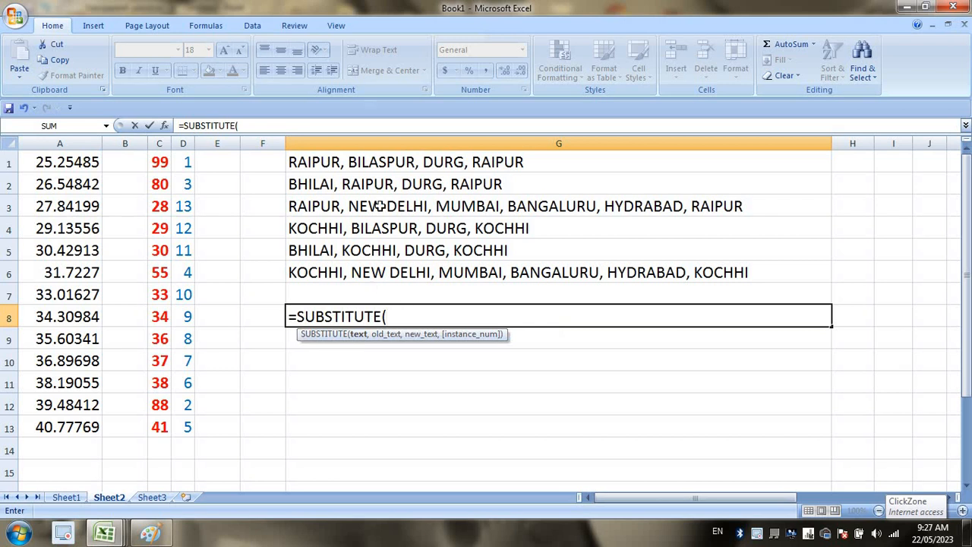
pyautogui.click(384, 163)
pyautogui.write(',"')
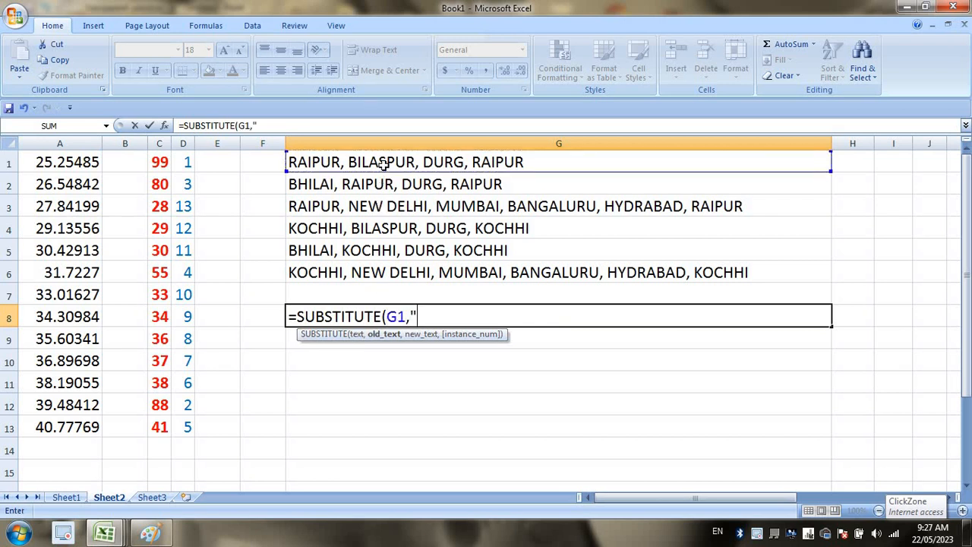
pyautogui.write('RAIPUR"')
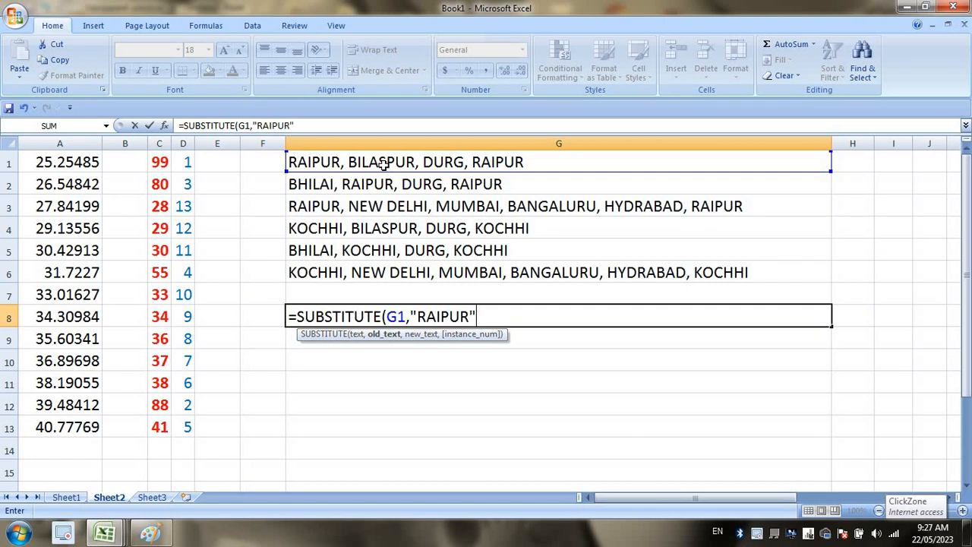
pyautogui.write(',')
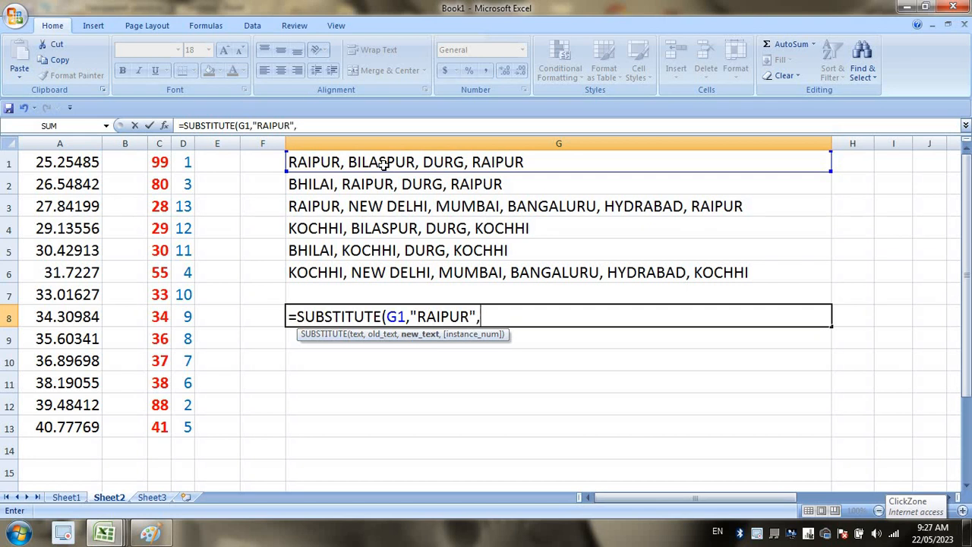
pyautogui.write('"KOCHHI')
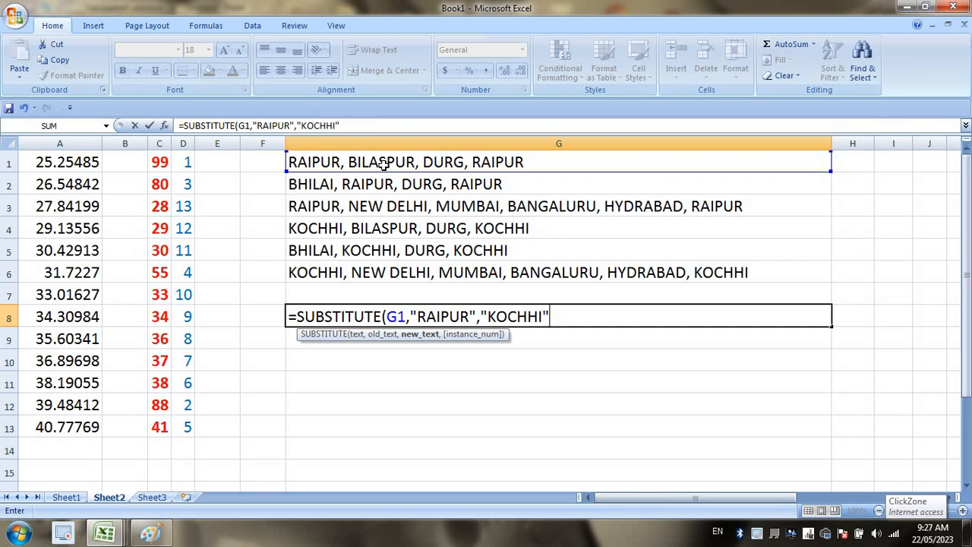
pyautogui.write('",2')
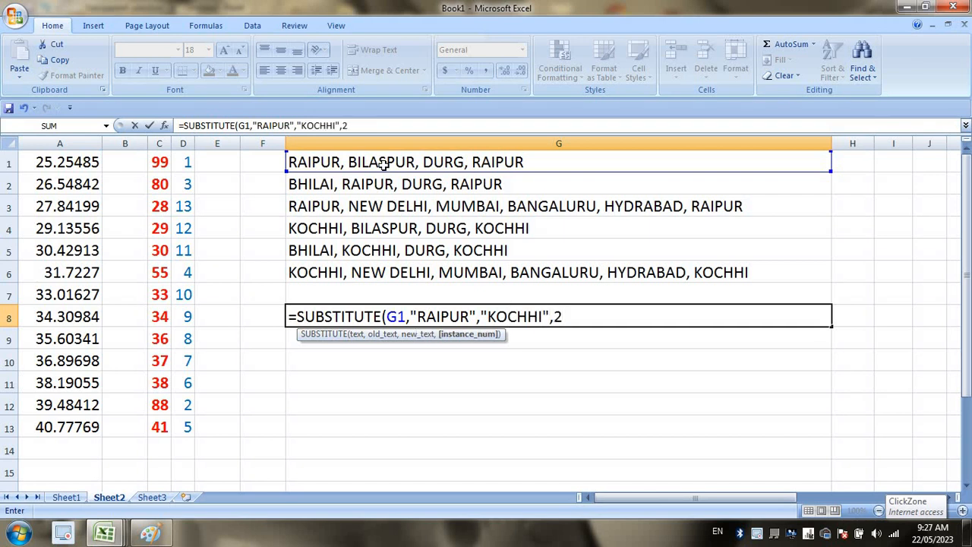
pyautogui.press('Return')
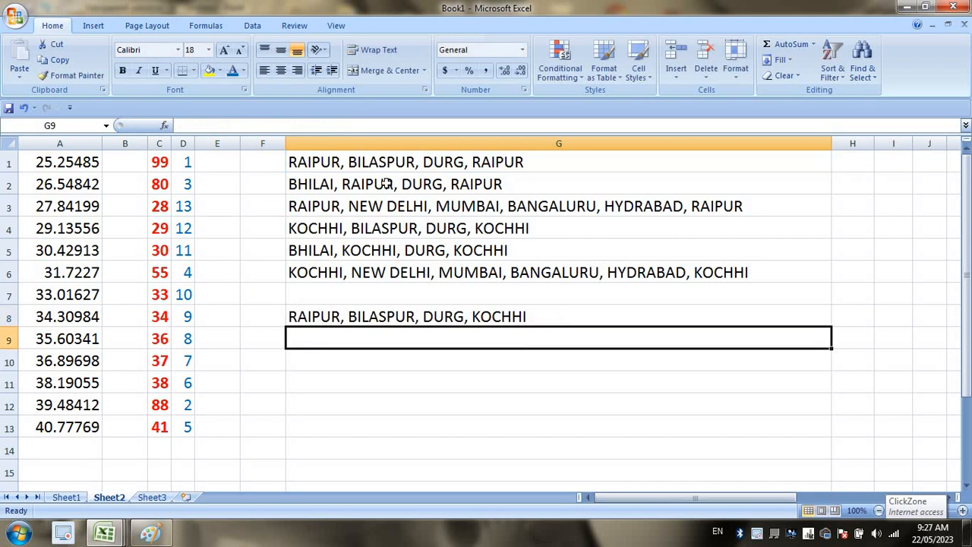
pyautogui.click(763, 313)
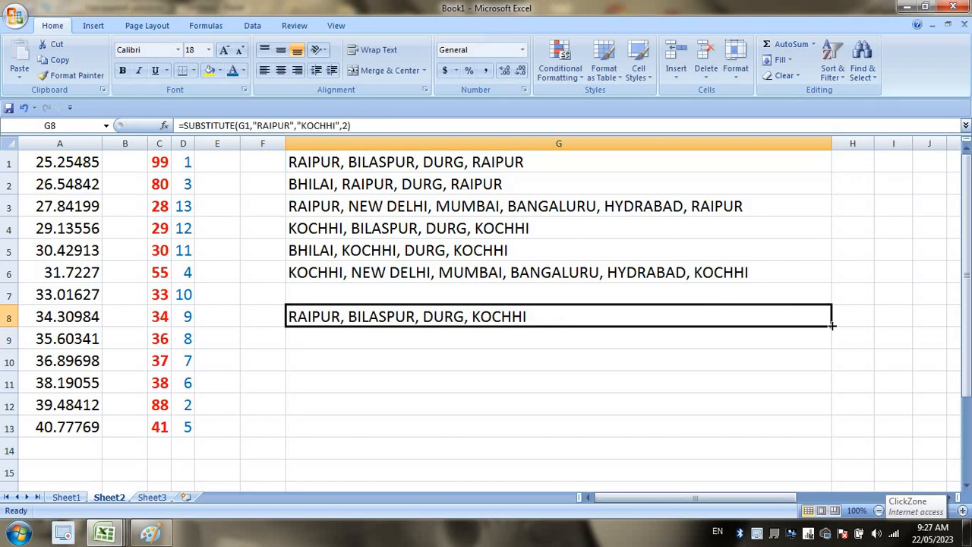
pyautogui.moveTo(831, 325); pyautogui.dragTo(831, 369)
# Change G8's instance number from 2 to 1 and refill the formula down to G10.
pyautogui.click(396, 431)
pyautogui.click(362, 343)
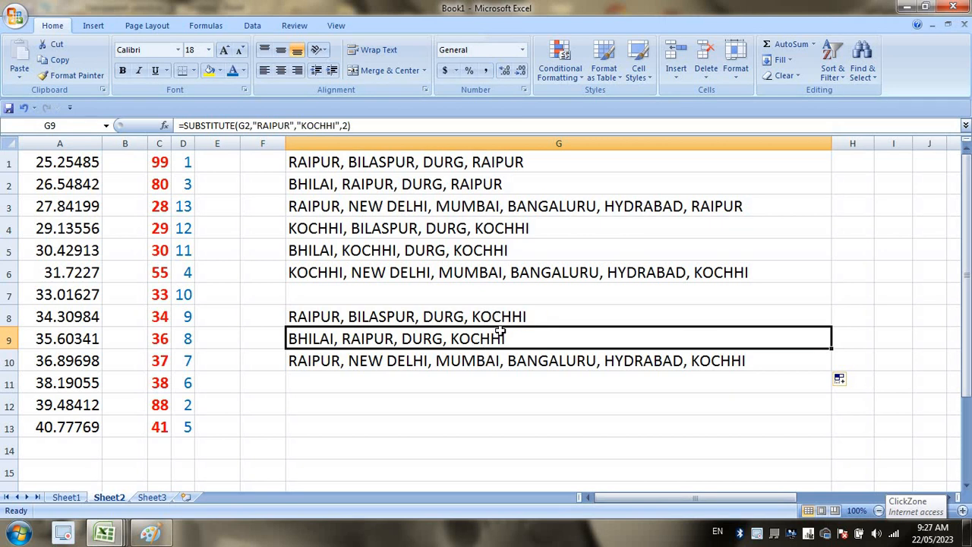
pyautogui.doubleClick(506, 316)
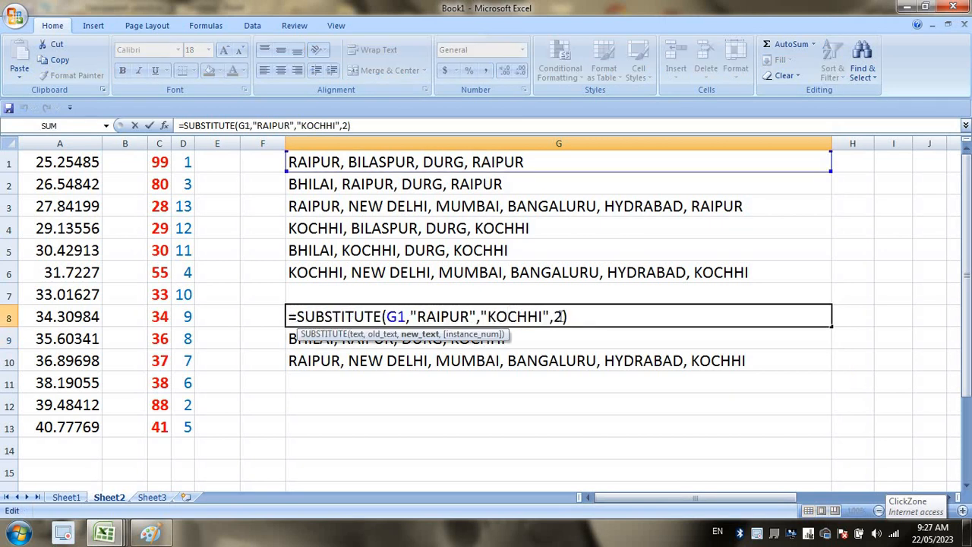
pyautogui.doubleClick(558, 316)
pyautogui.write('1')
pyautogui.press('Return')
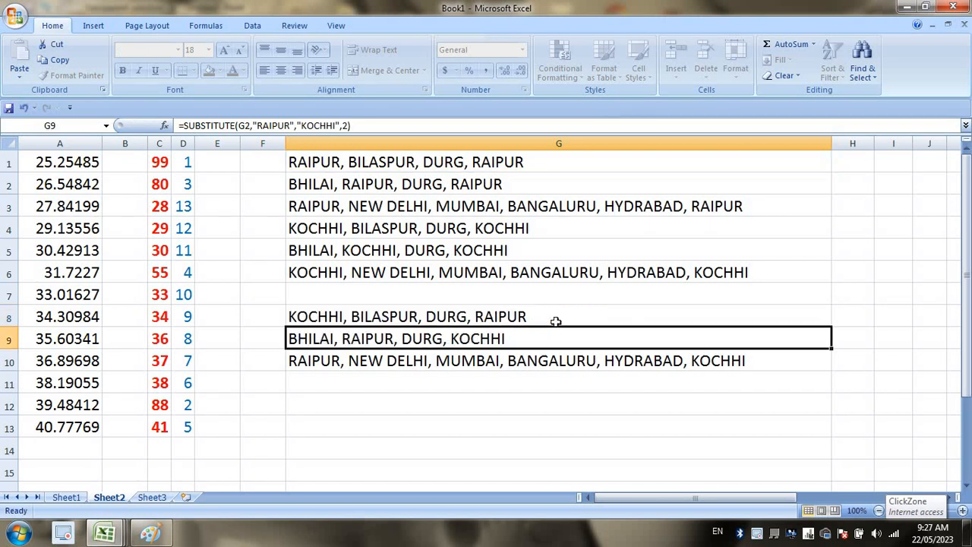
pyautogui.click(642, 319)
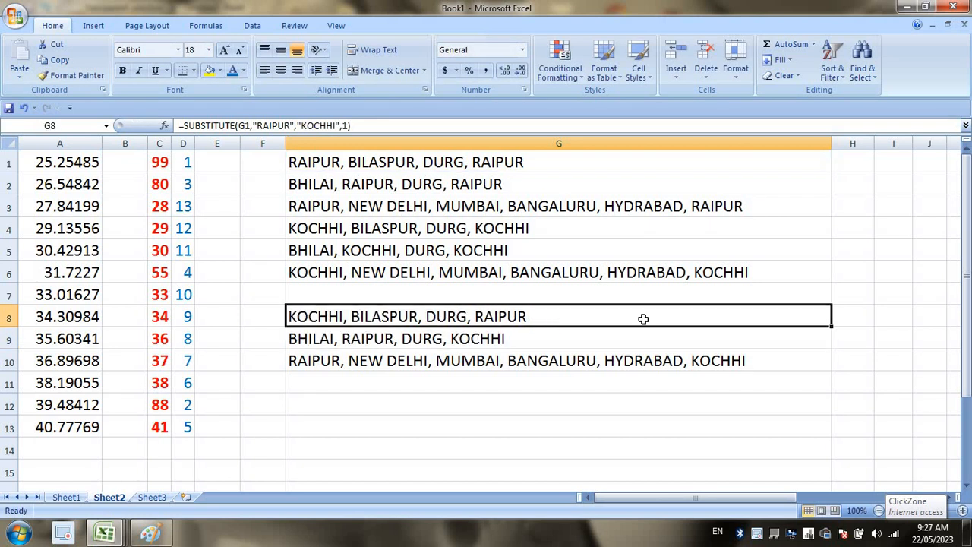
pyautogui.doubleClick(831, 326)
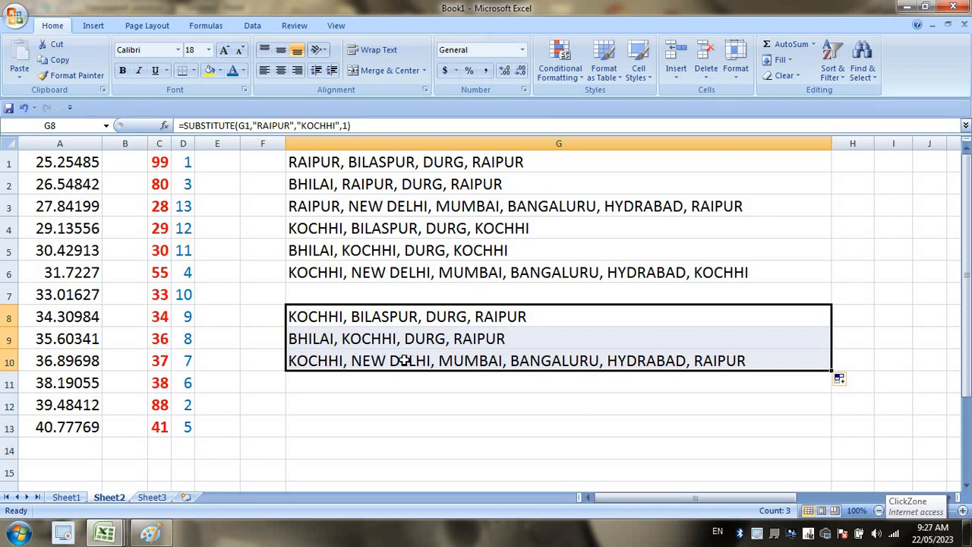
pyautogui.click(380, 361)
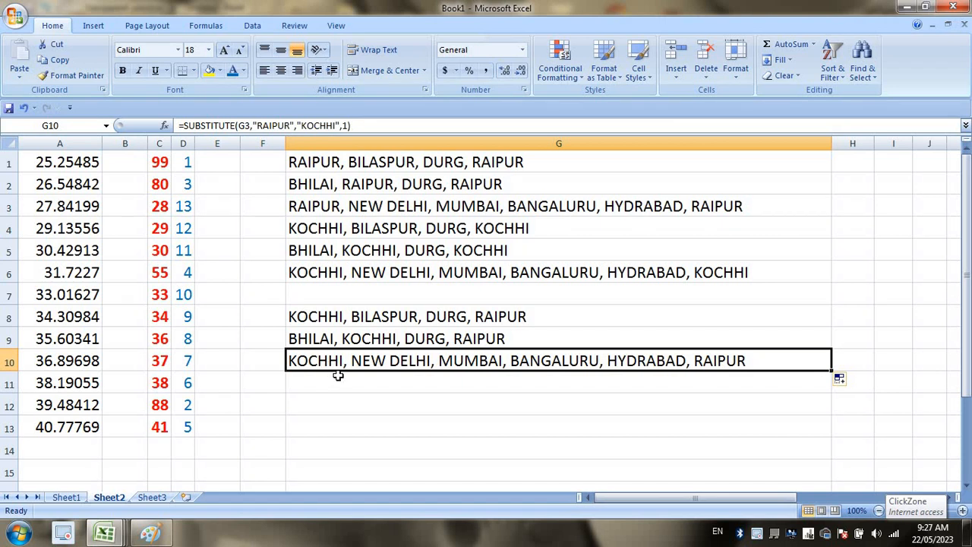
# Point out POWER in Sheet1's function list, then clear G1:G10 on Sheet2.
pyautogui.click(66, 497)
pyautogui.click(282, 192)
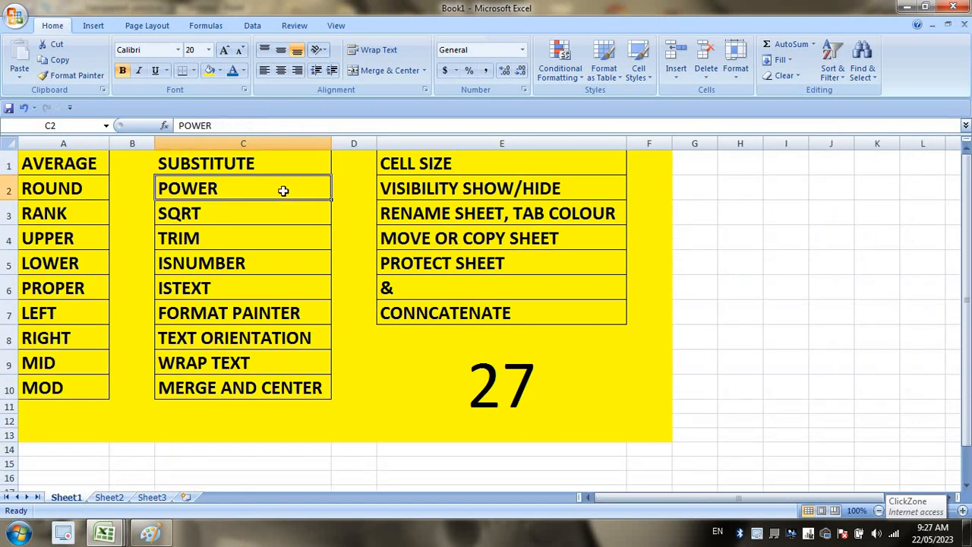
pyautogui.click(122, 497)
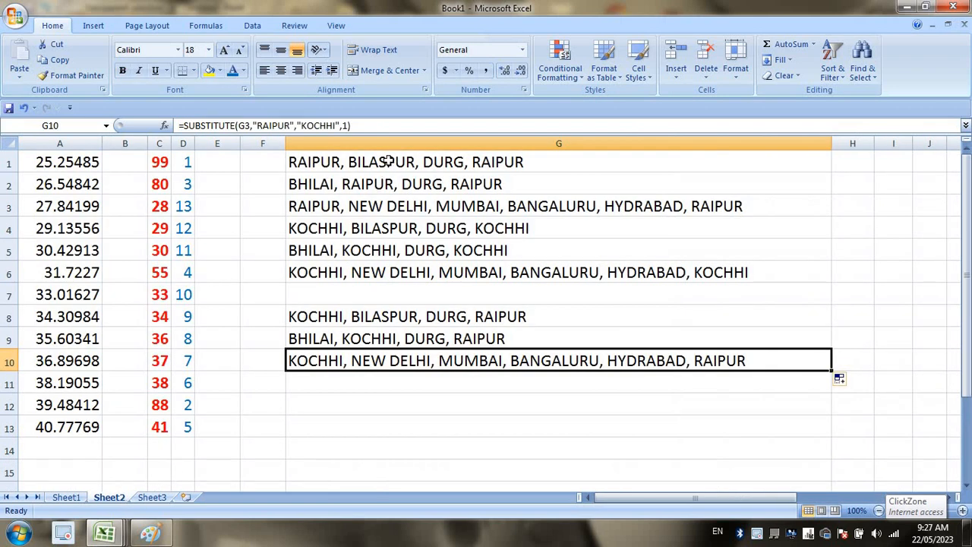
pyautogui.moveTo(387, 165); pyautogui.dragTo(393, 356)
pyautogui.press('Delete')
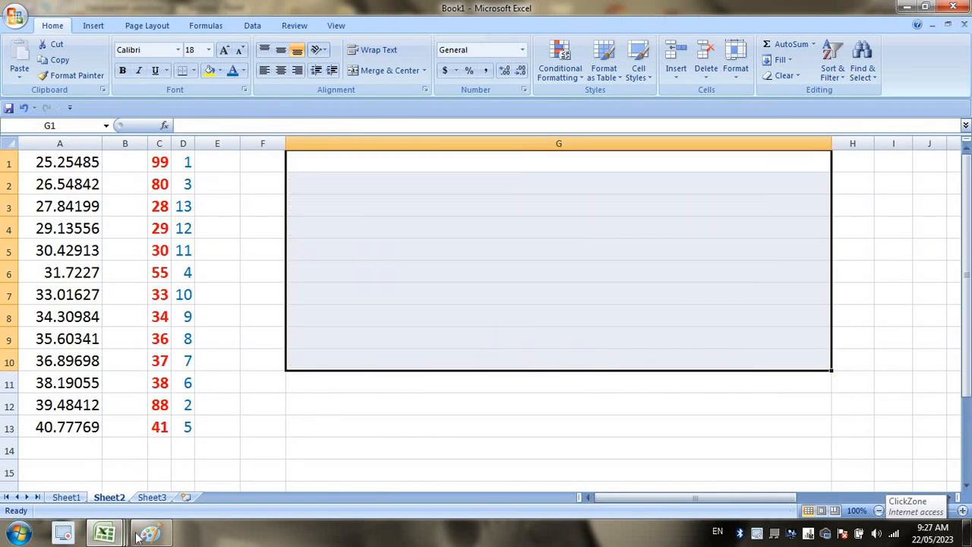
# Switch to Paint and erase the old sketch from the canvas.
pyautogui.click(150, 533)
pyautogui.hotkey('ctrl', 'a')
pyautogui.press('Delete')
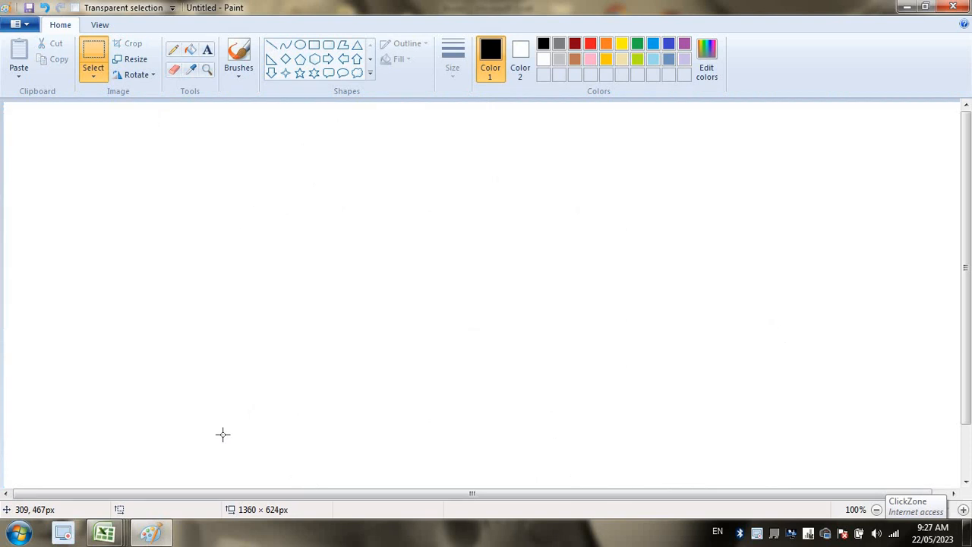
# With the pencil at the thickest size, draw a 2 with a raised exponent.
pyautogui.moveTo(164, 291); pyautogui.dragTo(243, 306)
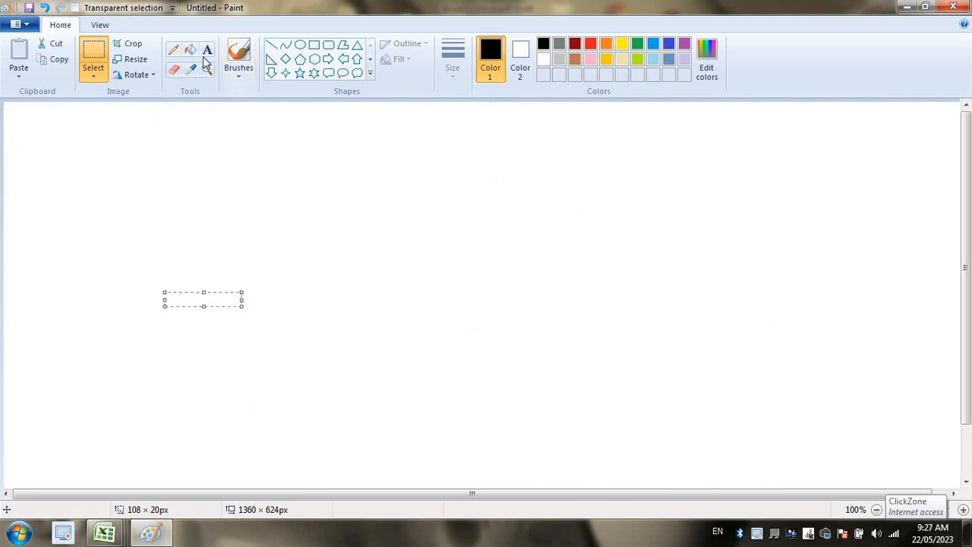
pyautogui.click(174, 49)
pyautogui.moveTo(198, 265); pyautogui.dragTo(285, 310)
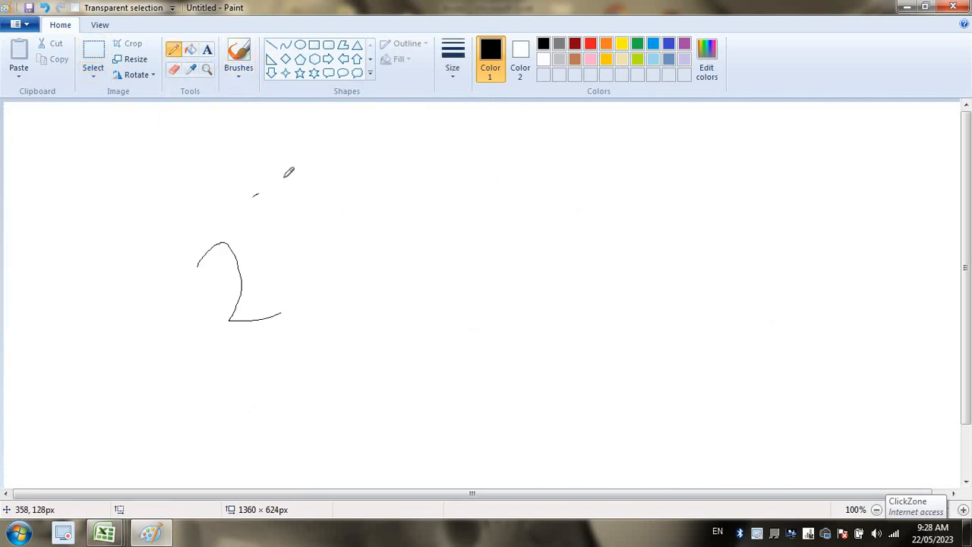
pyautogui.moveTo(285, 174); pyautogui.dragTo(277, 229)
pyautogui.hotkey('ctrl', 'z')
pyautogui.hotkey('ctrl', 'z')
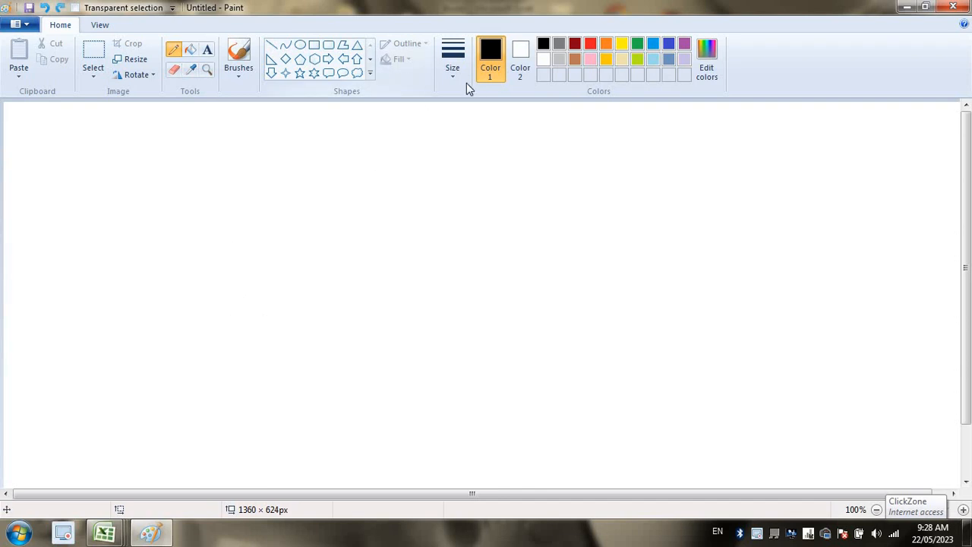
pyautogui.click(457, 74)
pyautogui.click(486, 184)
pyautogui.moveTo(255, 290); pyautogui.dragTo(268, 281)
pyautogui.moveTo(259, 339); pyautogui.dragTo(313, 339)
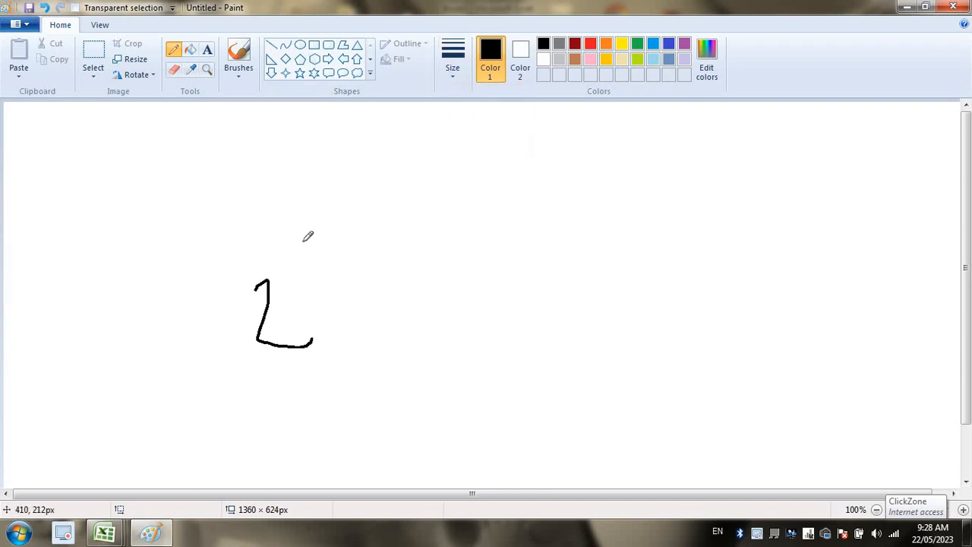
pyautogui.moveTo(297, 250); pyautogui.dragTo(287, 287)
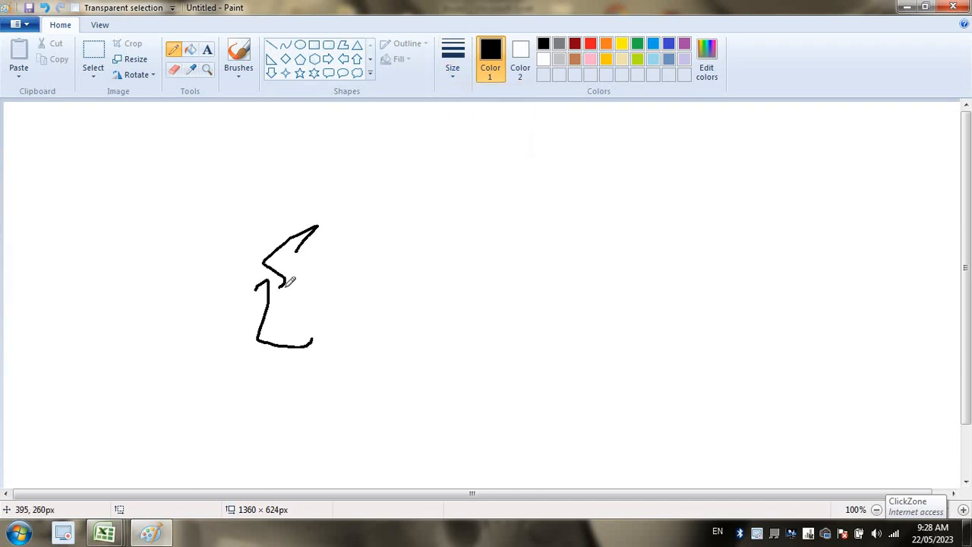
# Write the expansion as repeated multiplication of 2s, with arcs grouping the factors.
pyautogui.moveTo(386, 227)
pyautogui.mouseDown()
pyautogui.moveTo(416, 254)
pyautogui.moveTo(432, 232)
pyautogui.mouseUp()
pyautogui.click(412, 233)
pyautogui.moveTo(420, 218)
pyautogui.mouseDown()
pyautogui.moveTo(420, 252)
pyautogui.moveTo(451, 226)
pyautogui.moveTo(473, 238)
pyautogui.mouseUp()
pyautogui.moveTo(462, 219)
pyautogui.mouseDown()
pyautogui.moveTo(486, 216)
pyautogui.moveTo(477, 226)
pyautogui.moveTo(512, 215)
pyautogui.mouseUp()
pyautogui.moveTo(507, 205); pyautogui.dragTo(523, 203)
pyautogui.moveTo(533, 203)
pyautogui.mouseDown()
pyautogui.moveTo(571, 174)
pyautogui.moveTo(590, 198)
pyautogui.mouseUp()
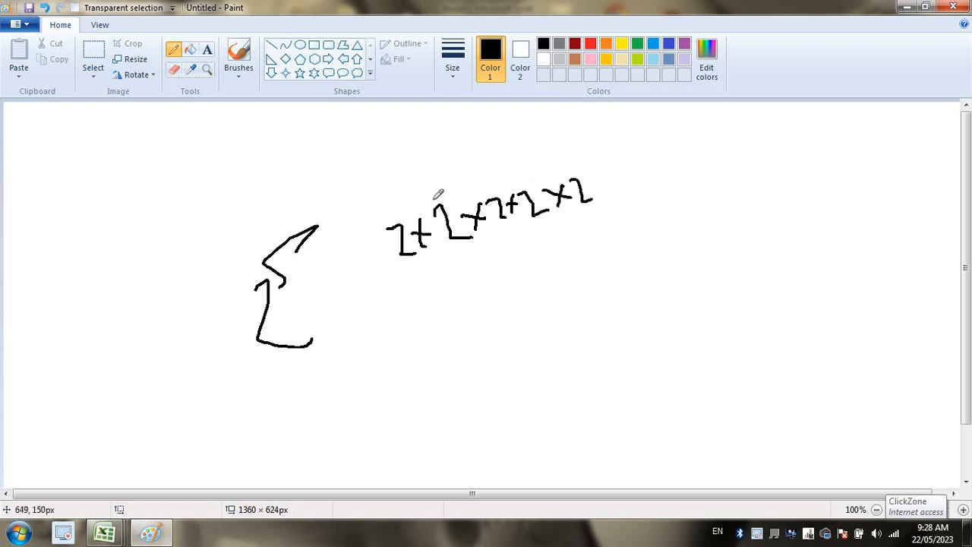
pyautogui.moveTo(402, 213)
pyautogui.mouseDown()
pyautogui.moveTo(439, 182)
pyautogui.moveTo(485, 176)
pyautogui.moveTo(521, 174)
pyautogui.moveTo(591, 199)
pyautogui.mouseUp()
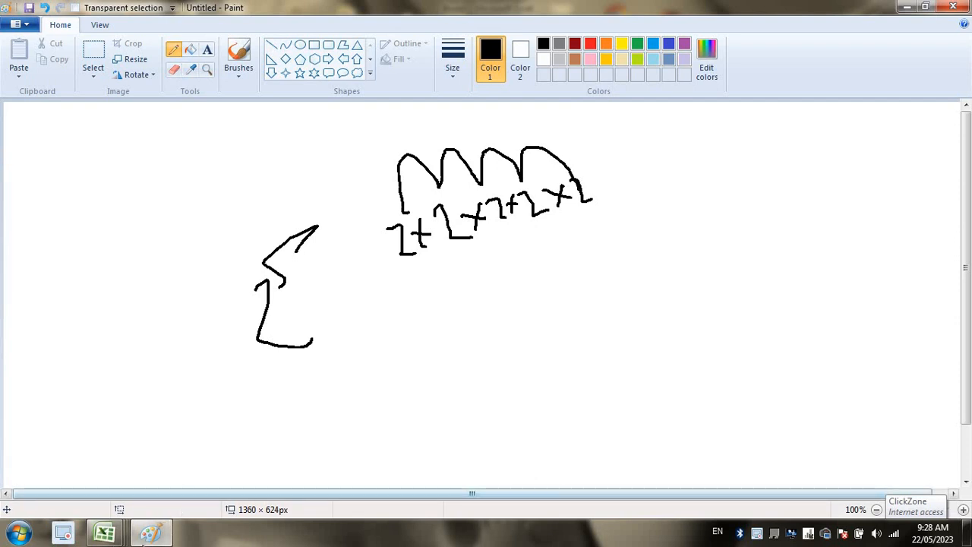
# Back in Excel, enter base 2 in F1 and exponent 5 in G1.
pyautogui.moveTo(113, 536)
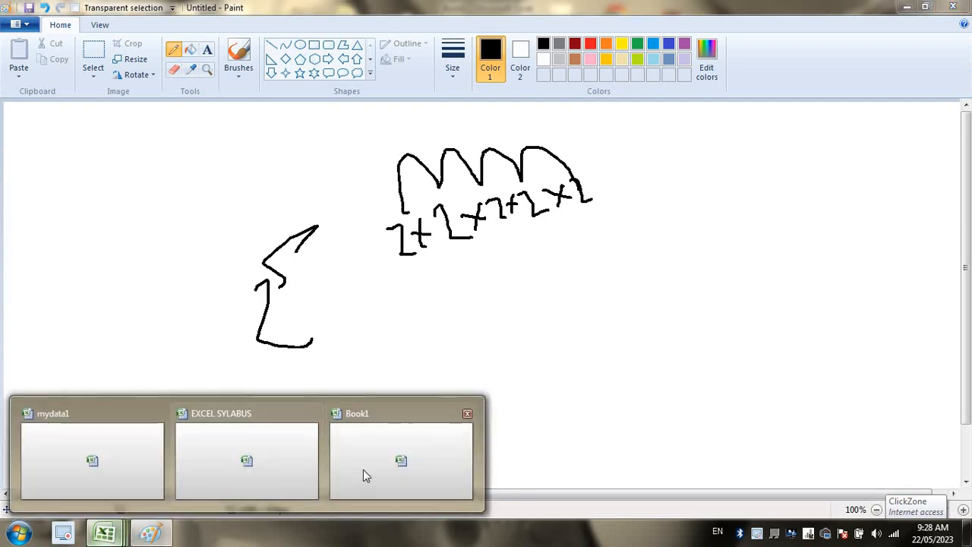
pyautogui.click(365, 473)
pyautogui.click(338, 205)
pyautogui.click(318, 164)
pyautogui.click(276, 165)
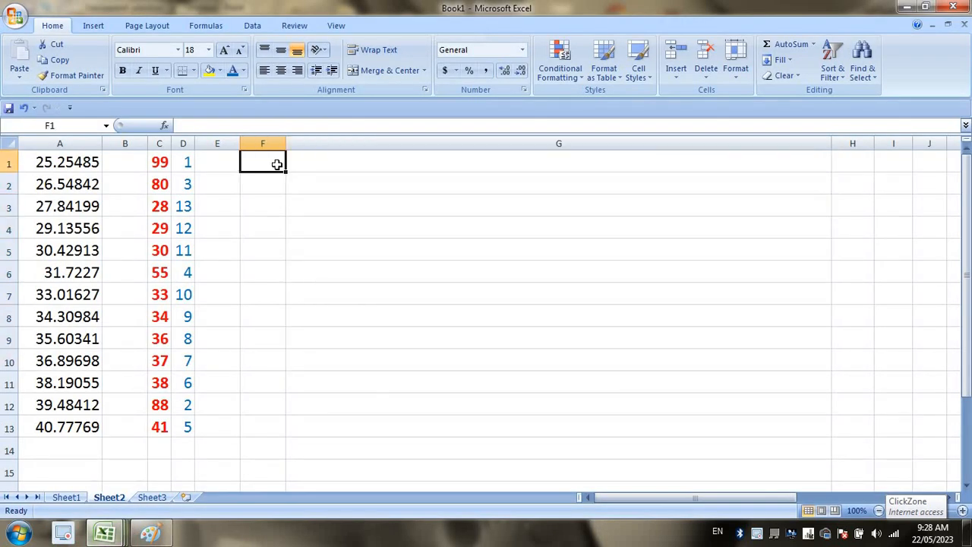
pyautogui.write('2')
pyautogui.press('Tab')
pyautogui.write('5')
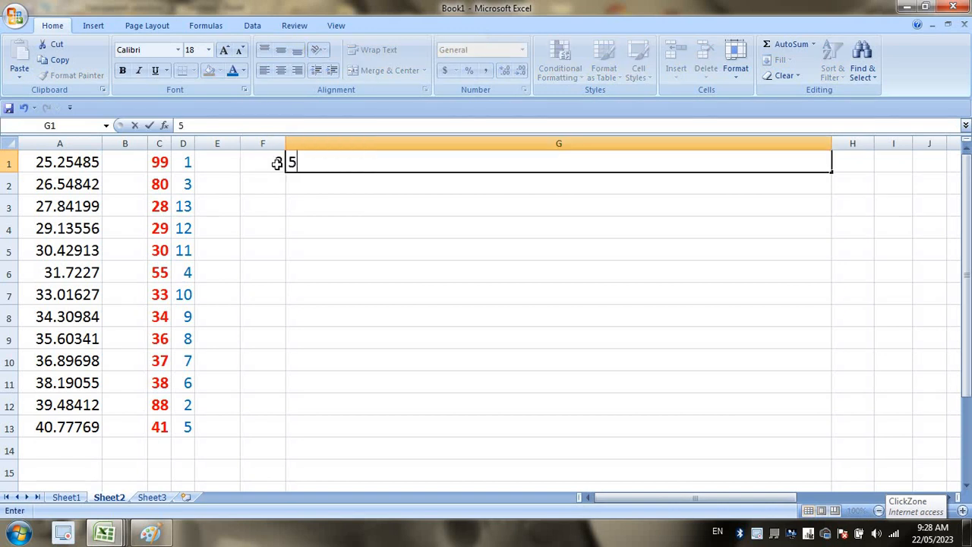
pyautogui.click(511, 241)
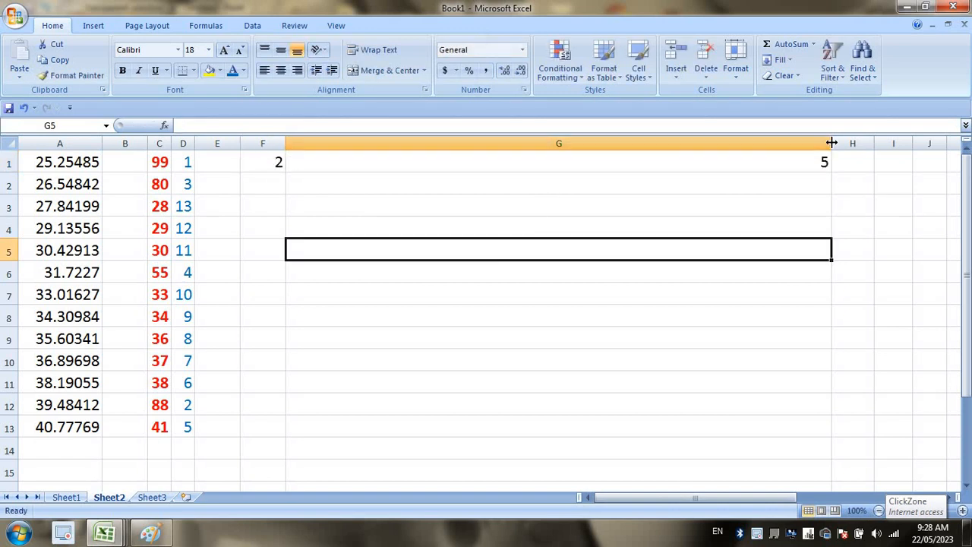
# Narrow column G and enter =POWER(F1,G1) in H1, giving 32.
pyautogui.moveTo(831, 142); pyautogui.dragTo(331, 159)
pyautogui.click(351, 159)
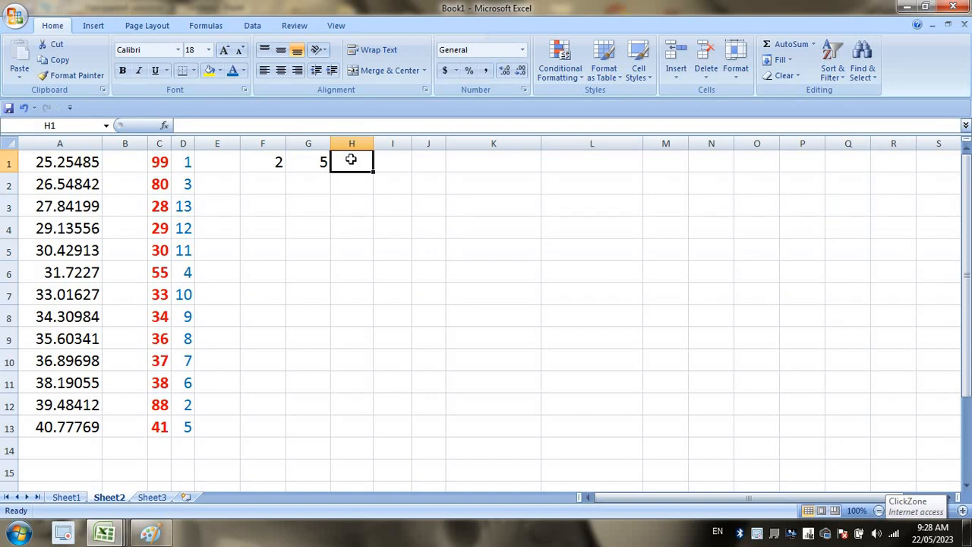
pyautogui.write('=POWER(')
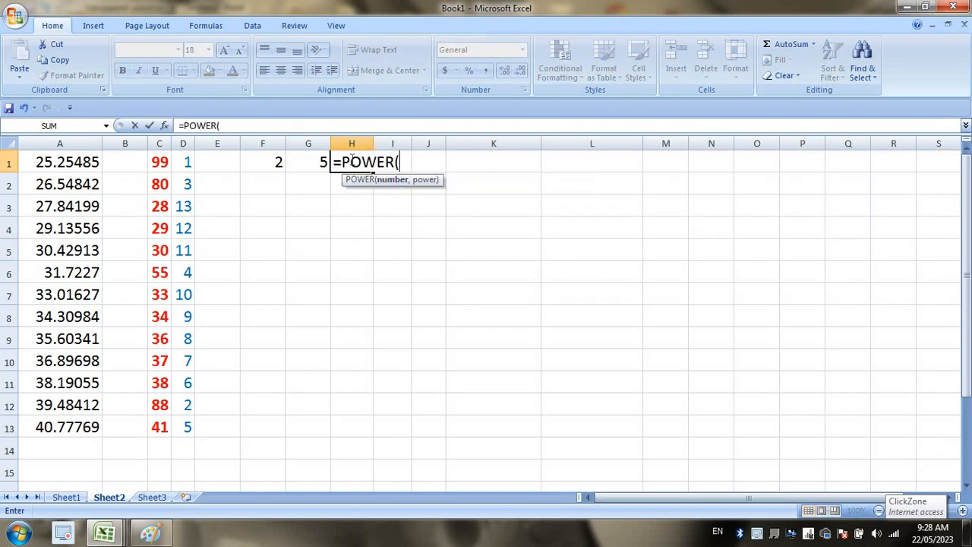
pyautogui.click(268, 162)
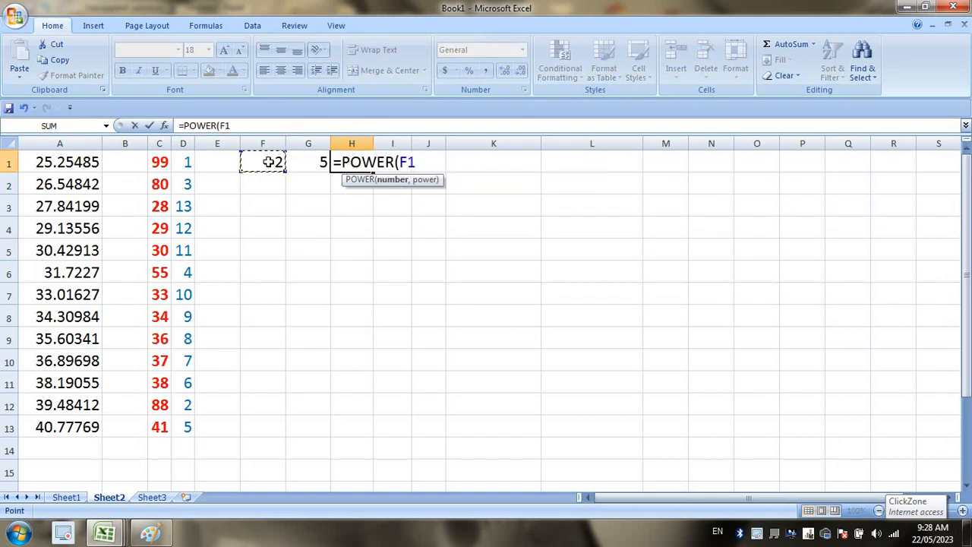
pyautogui.write(',')
pyautogui.click(312, 162)
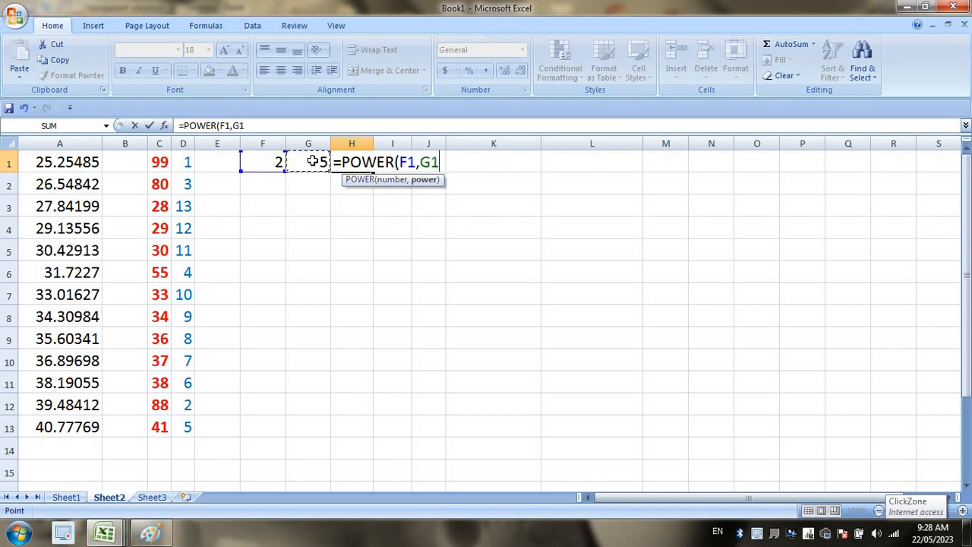
pyautogui.press('Return')
# Try exponent 10, widen column H, then change the base to 3 and exponent to 2.
pyautogui.click(313, 161)
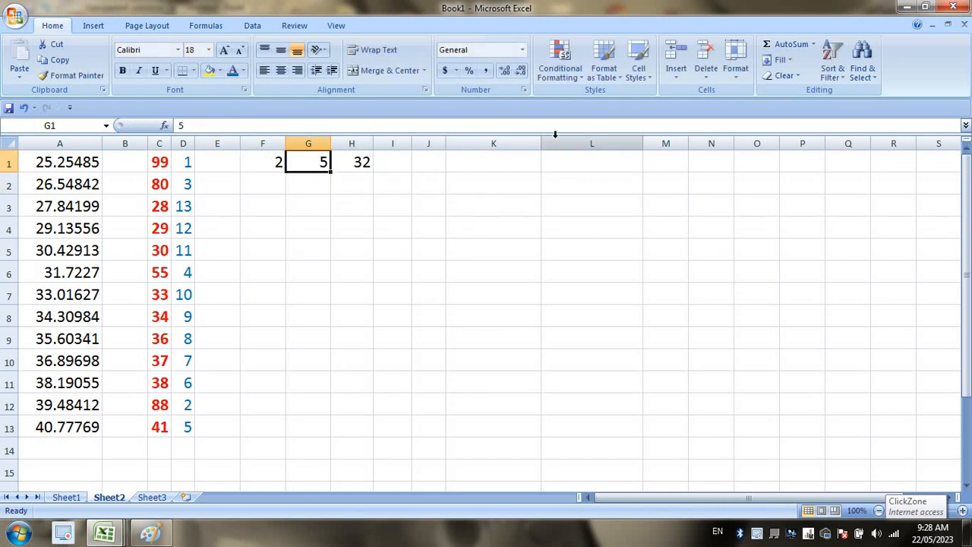
pyautogui.write('10')
pyautogui.press('Return')
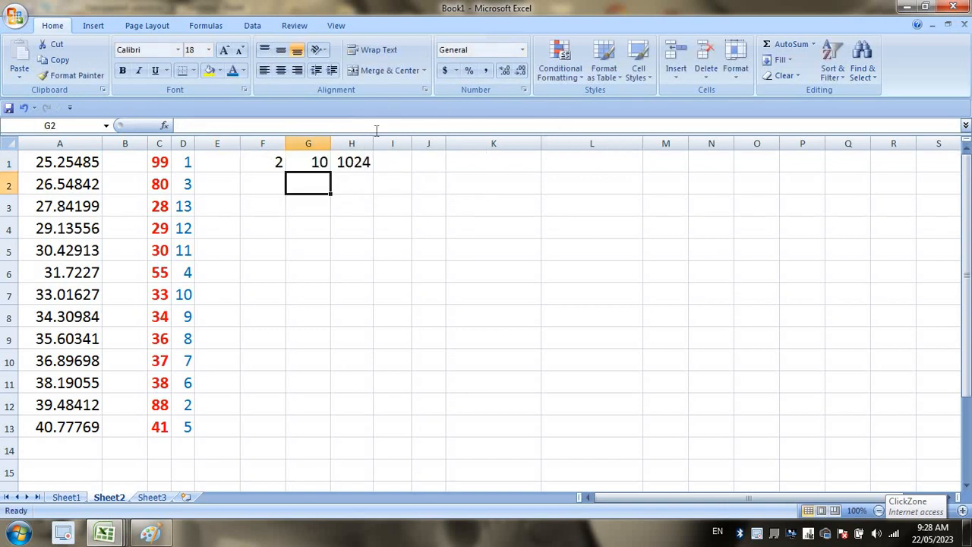
pyautogui.moveTo(373, 140); pyautogui.dragTo(403, 141)
pyautogui.click(272, 158)
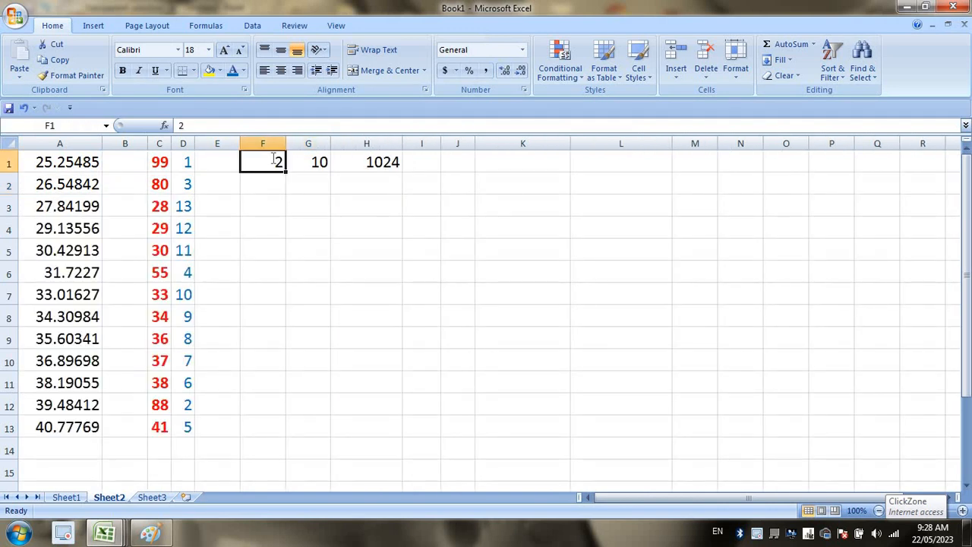
pyautogui.write('3')
pyautogui.press('Return')
pyautogui.click(305, 158)
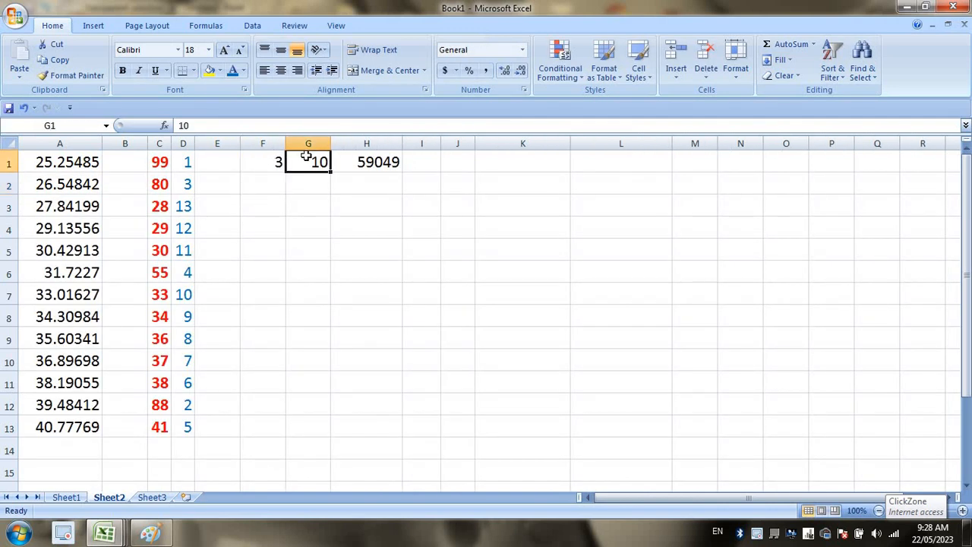
pyautogui.write('2')
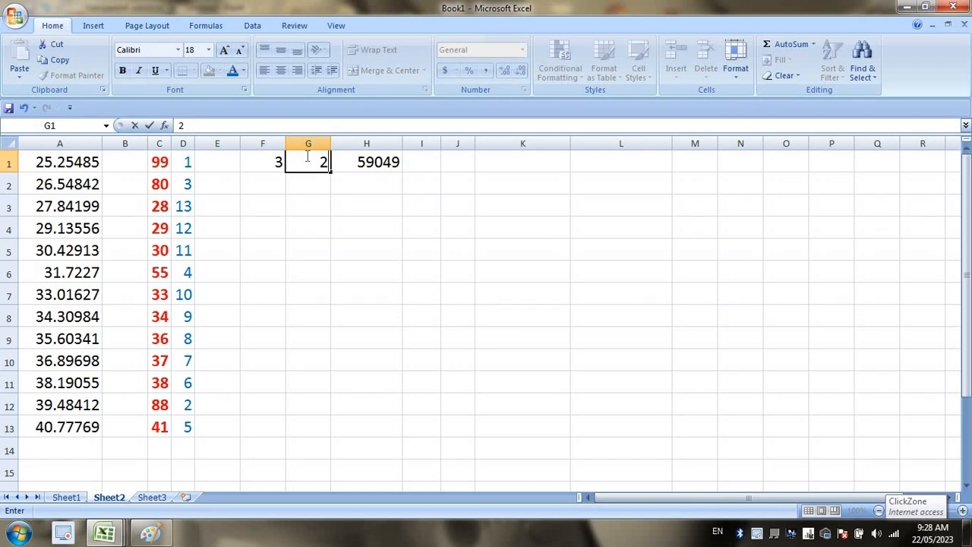
pyautogui.press('Return')
# Set the exponent in G1 to 4 so H1 shows 81, and review its formula.
pyautogui.click(305, 158)
pyautogui.press('Left')
pyautogui.click(305, 156)
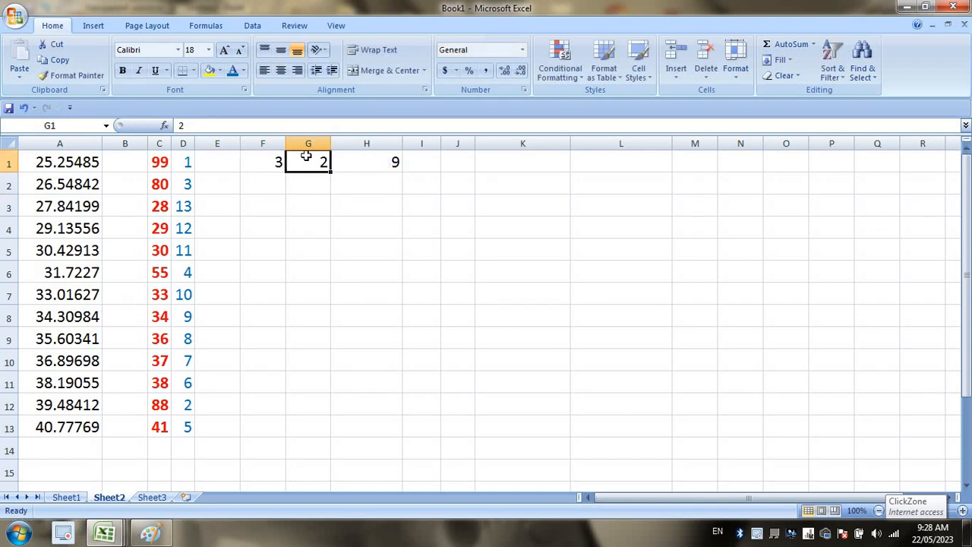
pyautogui.write('4')
pyautogui.press('Return')
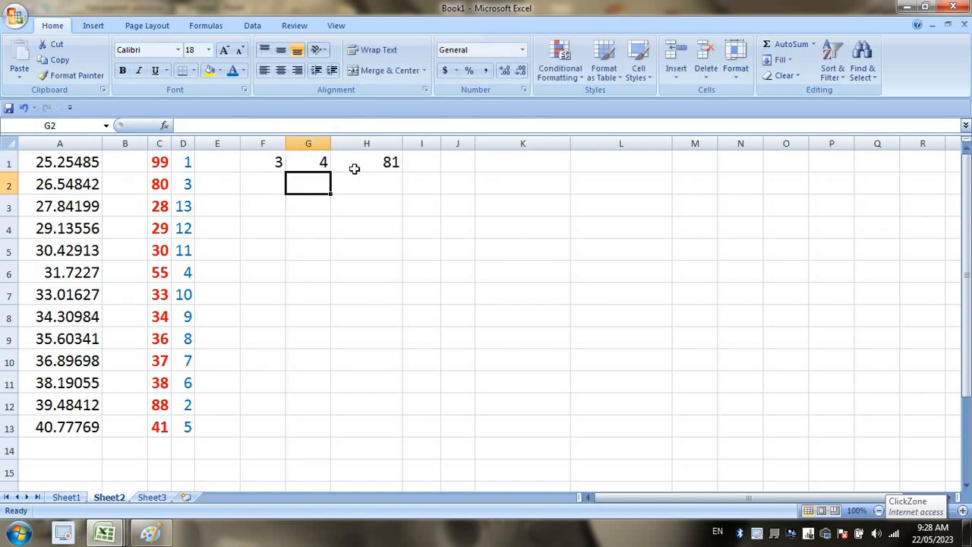
pyautogui.click(354, 168)
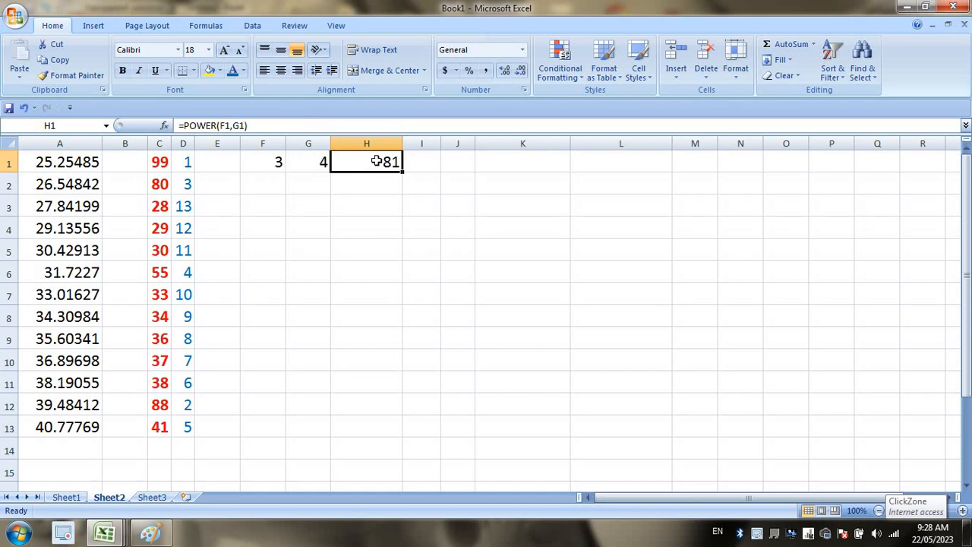
pyautogui.doubleClick(376, 161)
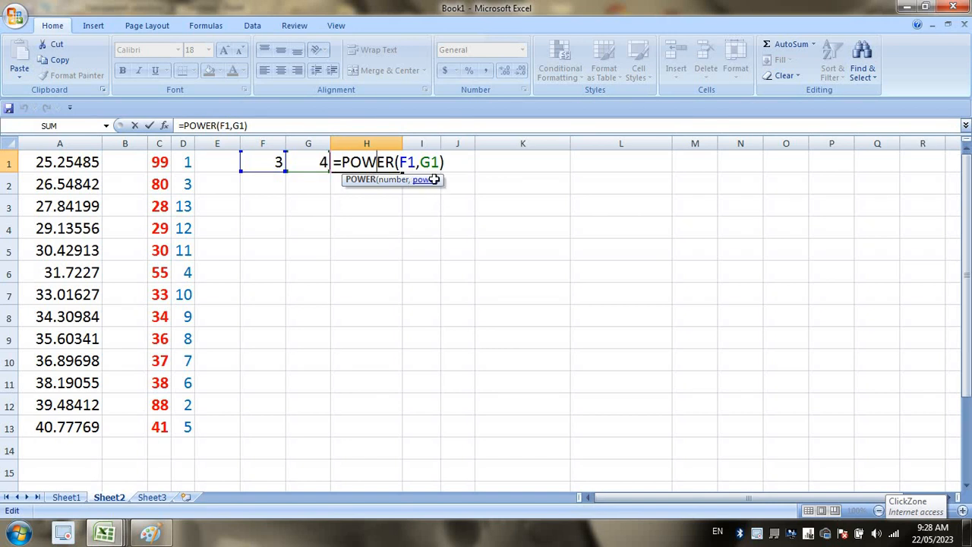
pyautogui.press('Return')
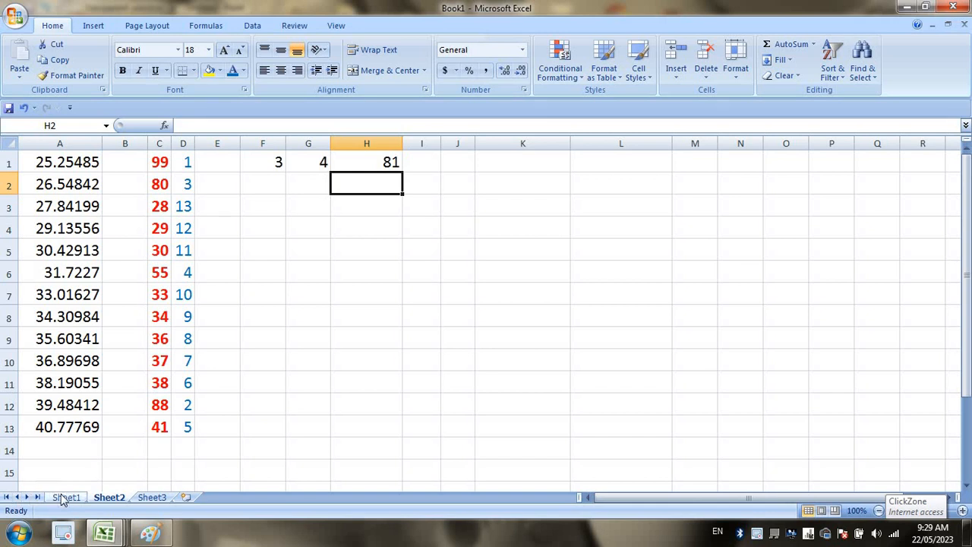
# Point out SQRT in C3 of Sheet1's function list, then bring Paint forward.
pyautogui.click(70, 499)
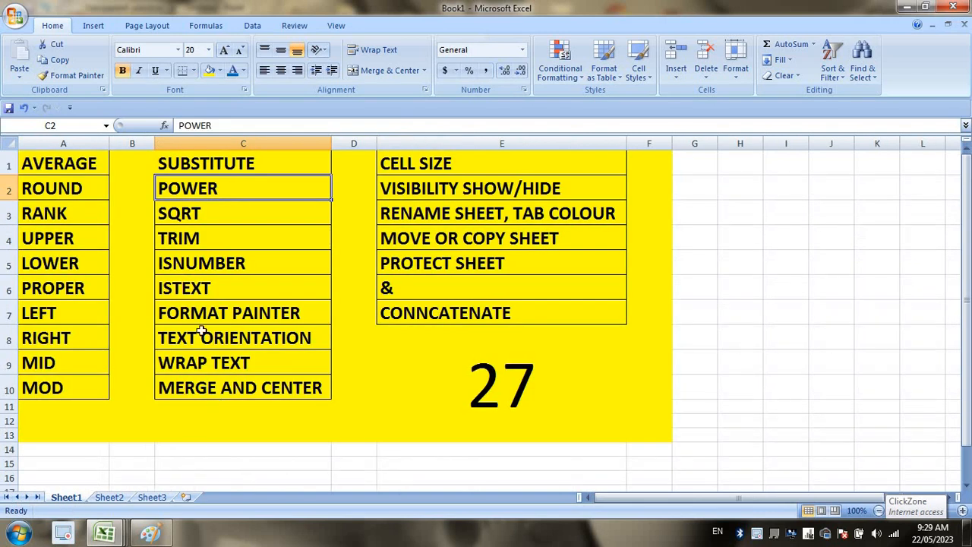
pyautogui.click(211, 215)
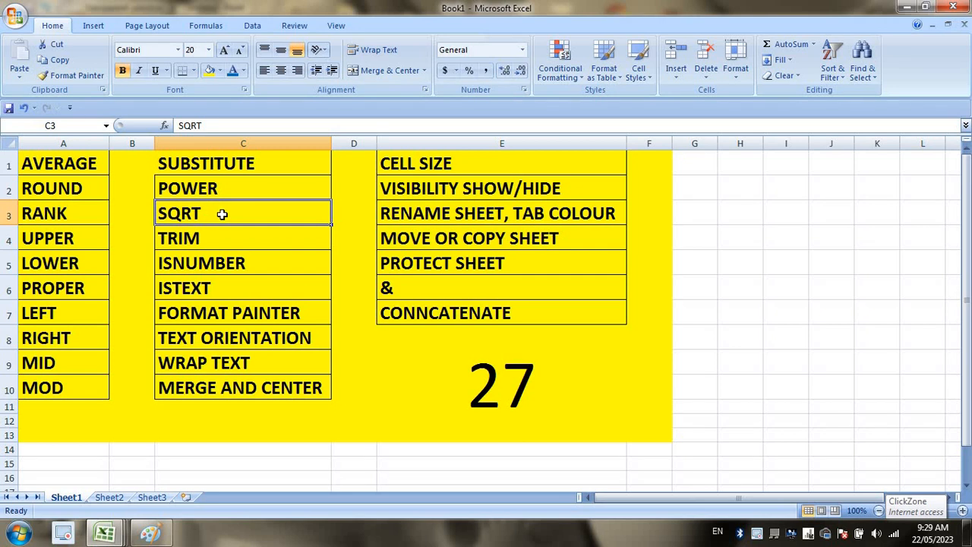
pyautogui.click(155, 535)
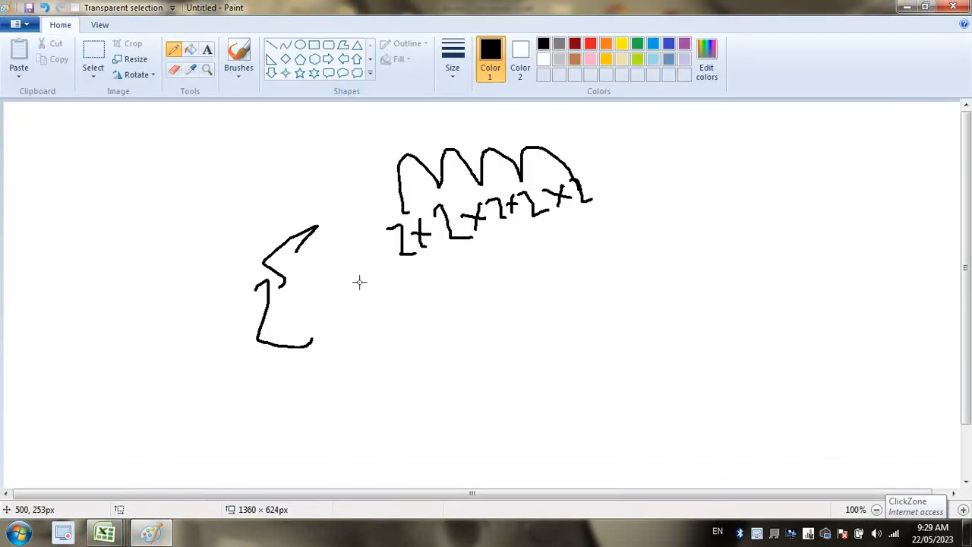
# Clear the canvas and pencil a square-root sign, undoing a false second sketch.
pyautogui.hotkey('ctrl', 'a')
pyautogui.press('Delete')
pyautogui.moveTo(297, 284); pyautogui.dragTo(322, 302)
pyautogui.click(247, 109)
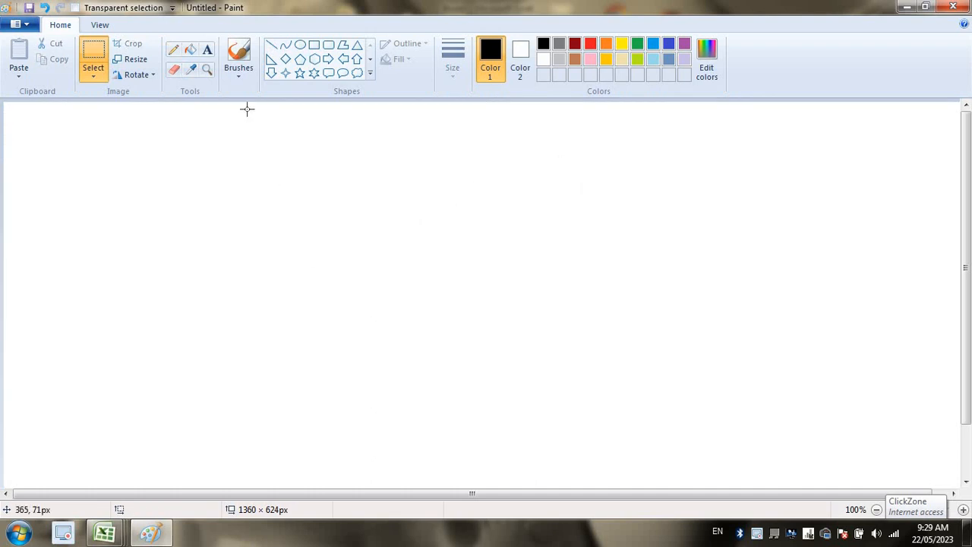
pyautogui.click(173, 50)
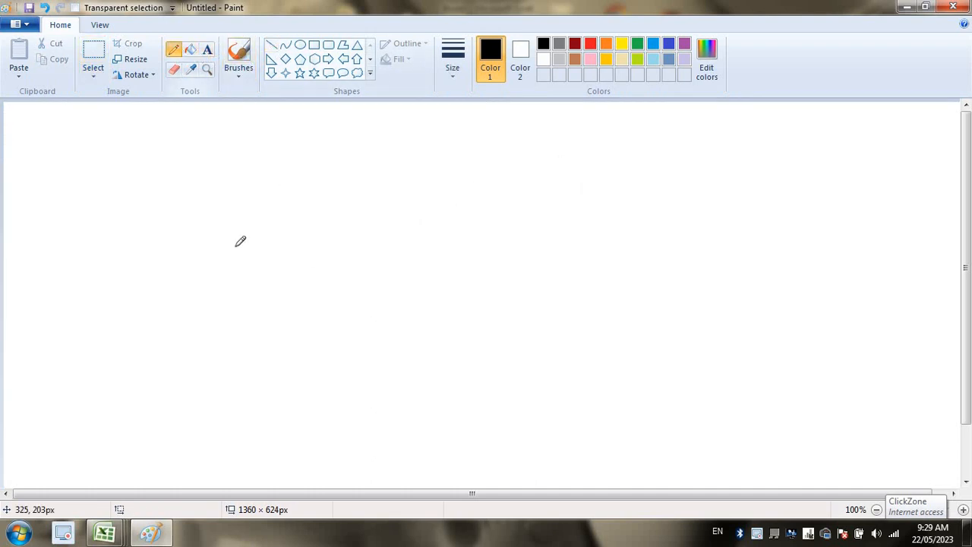
pyautogui.moveTo(235, 246)
pyautogui.mouseDown()
pyautogui.moveTo(262, 243)
pyautogui.moveTo(356, 181)
pyautogui.moveTo(427, 181)
pyautogui.mouseUp()
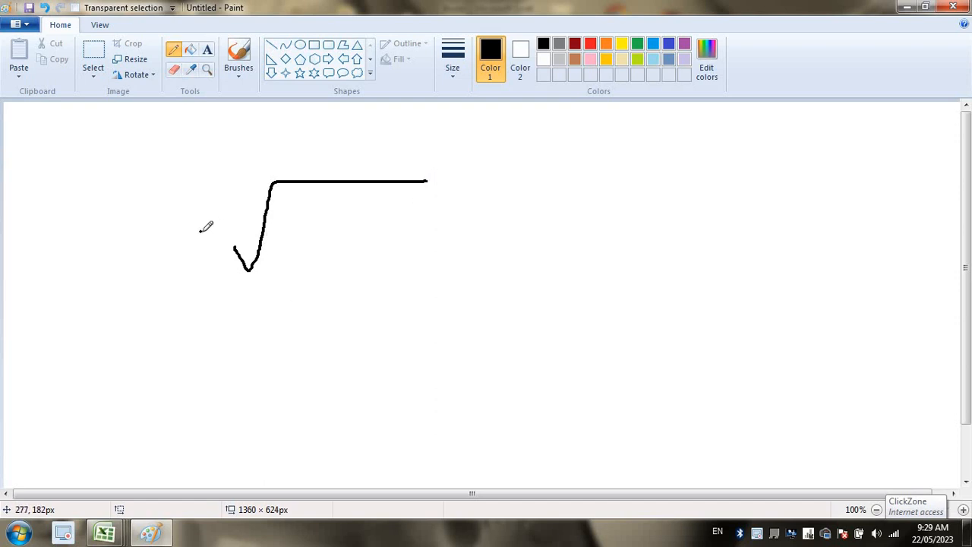
pyautogui.moveTo(200, 230); pyautogui.dragTo(219, 253)
pyautogui.moveTo(216, 380)
pyautogui.mouseDown()
pyautogui.moveTo(223, 399)
pyautogui.moveTo(266, 315)
pyautogui.moveTo(381, 289)
pyautogui.mouseUp()
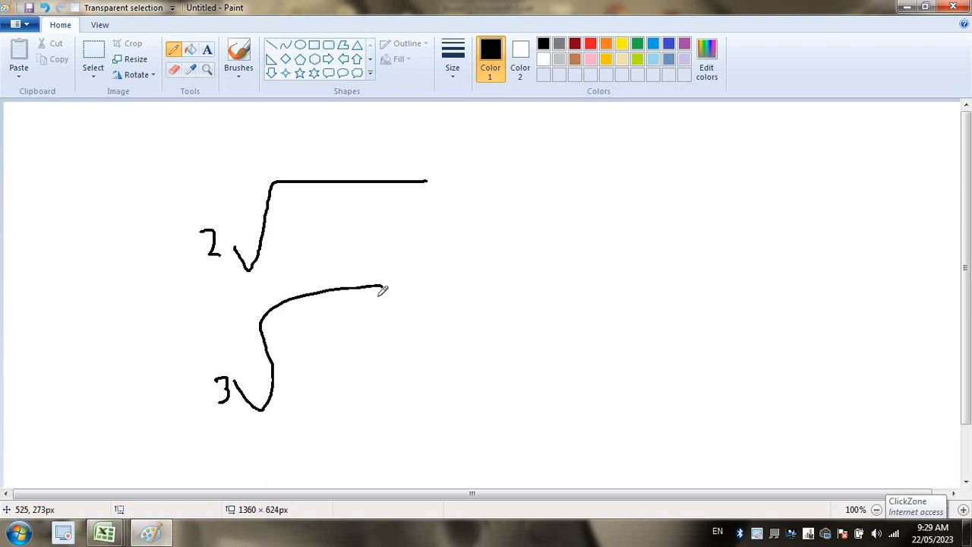
pyautogui.hotkey('ctrl', 'z')
pyautogui.hotkey('ctrl', 'z')
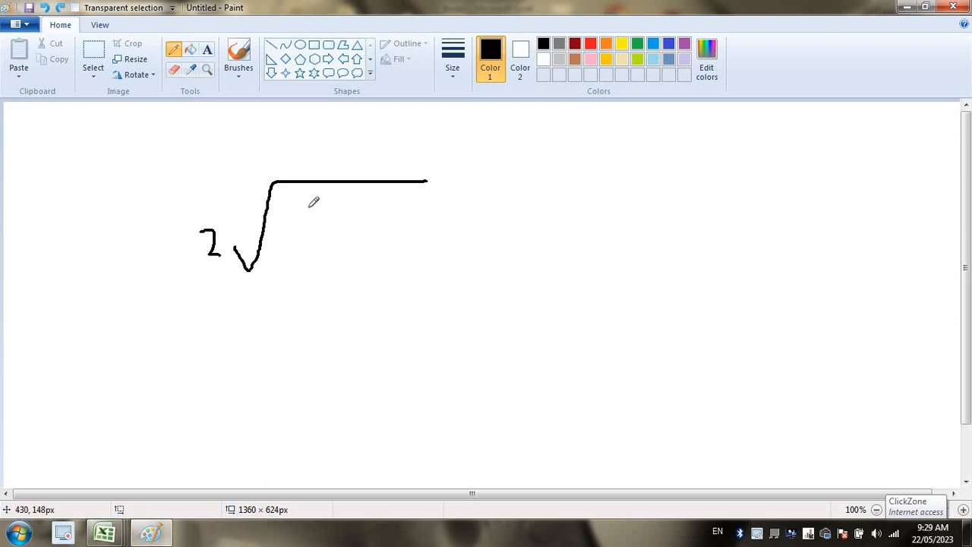
# Write √100 with answer 10 and √225 with answer 15, then return to Excel.
pyautogui.moveTo(290, 202); pyautogui.dragTo(290, 249)
pyautogui.moveTo(312, 215)
pyautogui.mouseDown()
pyautogui.moveTo(306, 229)
pyautogui.moveTo(326, 240)
pyautogui.moveTo(334, 220)
pyautogui.mouseUp()
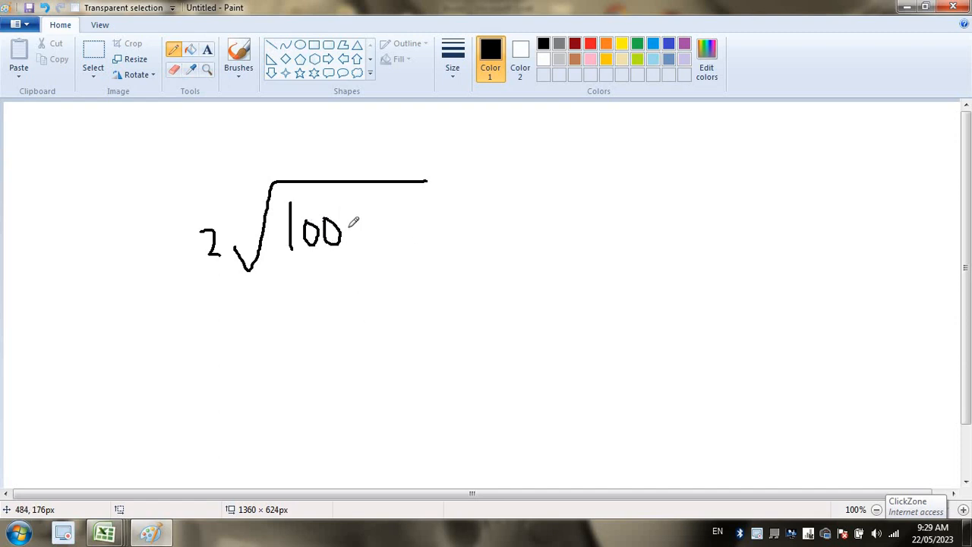
pyautogui.moveTo(304, 314)
pyautogui.mouseDown()
pyautogui.moveTo(307, 336)
pyautogui.moveTo(337, 324)
pyautogui.moveTo(327, 316)
pyautogui.mouseUp()
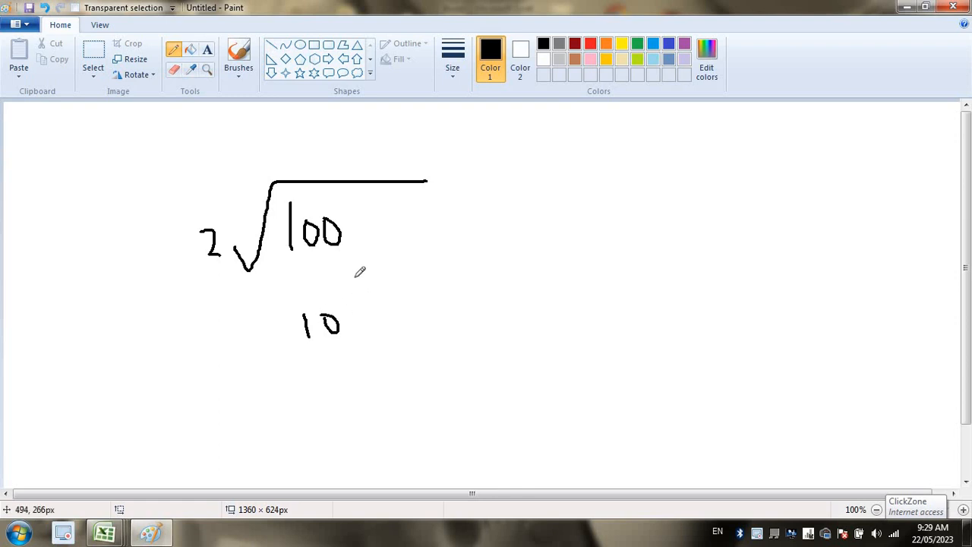
pyautogui.moveTo(354, 274)
pyautogui.mouseDown()
pyautogui.moveTo(395, 307)
pyautogui.moveTo(403, 234)
pyautogui.moveTo(671, 203)
pyautogui.mouseUp()
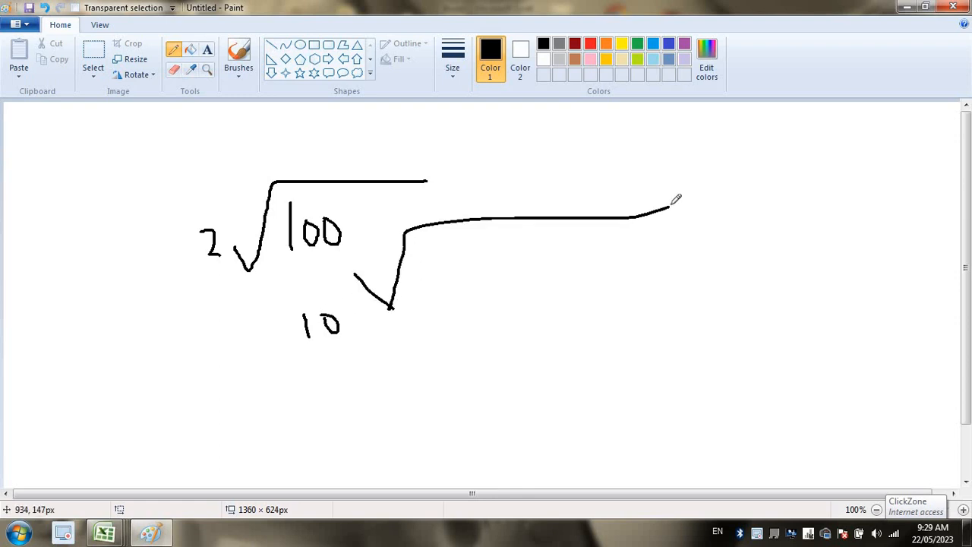
pyautogui.moveTo(435, 253)
pyautogui.mouseDown()
pyautogui.moveTo(527, 279)
pyautogui.moveTo(568, 258)
pyautogui.moveTo(598, 277)
pyautogui.moveTo(624, 260)
pyautogui.moveTo(600, 275)
pyautogui.mouseUp()
pyautogui.moveTo(518, 348); pyautogui.dragTo(524, 402)
pyautogui.moveTo(573, 332)
pyautogui.mouseDown()
pyautogui.moveTo(559, 380)
pyautogui.moveTo(543, 390)
pyautogui.mouseUp()
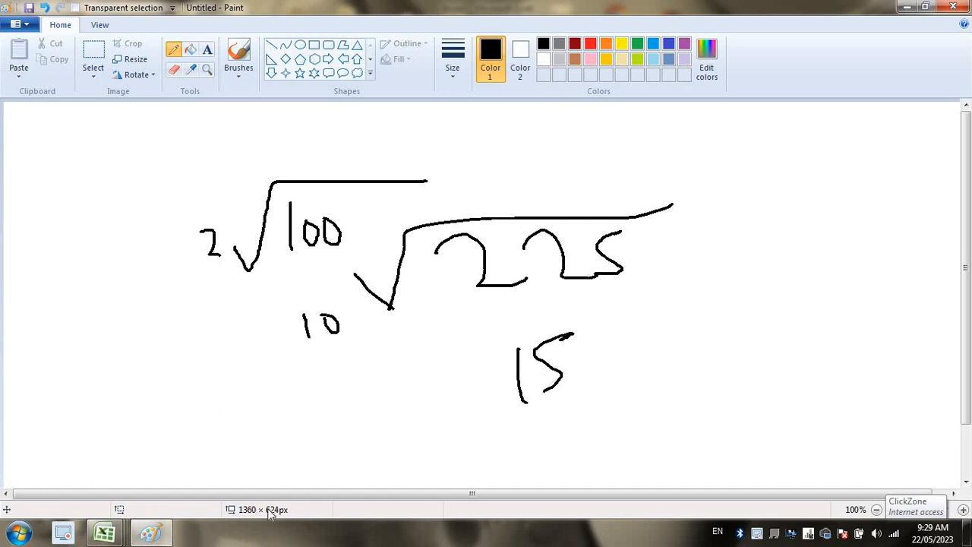
pyautogui.moveTo(105, 532)
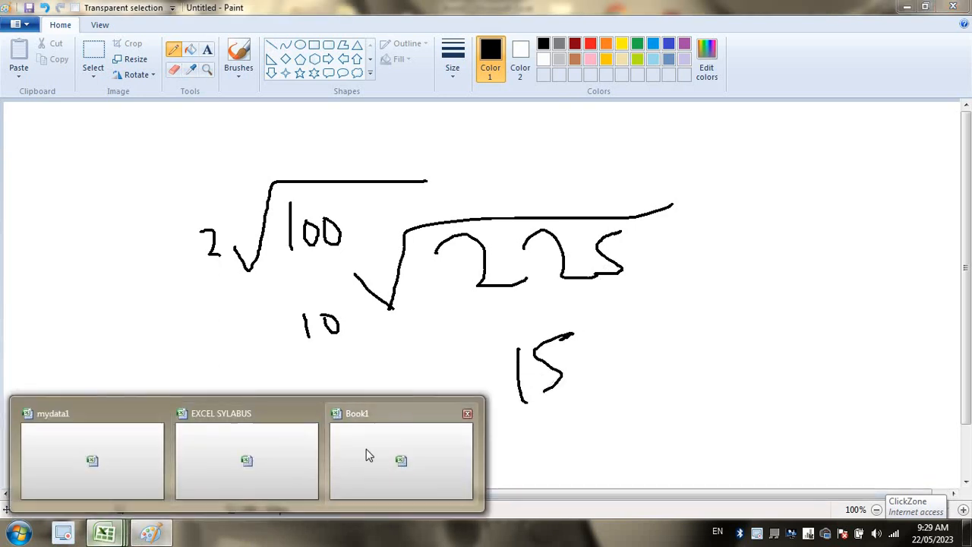
pyautogui.click(369, 455)
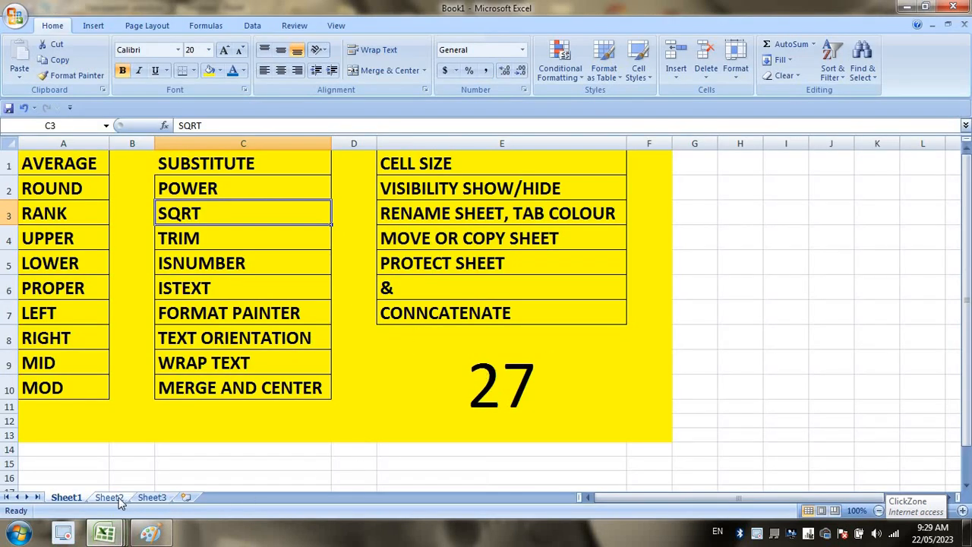
# On Sheet2 enter 100, 225, 625, 555, 196 and 169 in H2:H7, then widen column I.
pyautogui.click(114, 498)
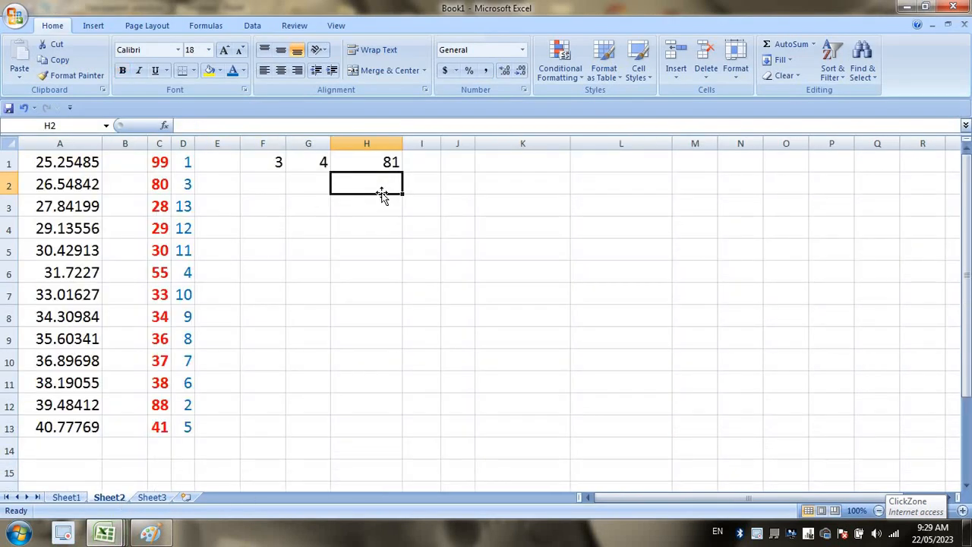
pyautogui.write('100')
pyautogui.press('Return')
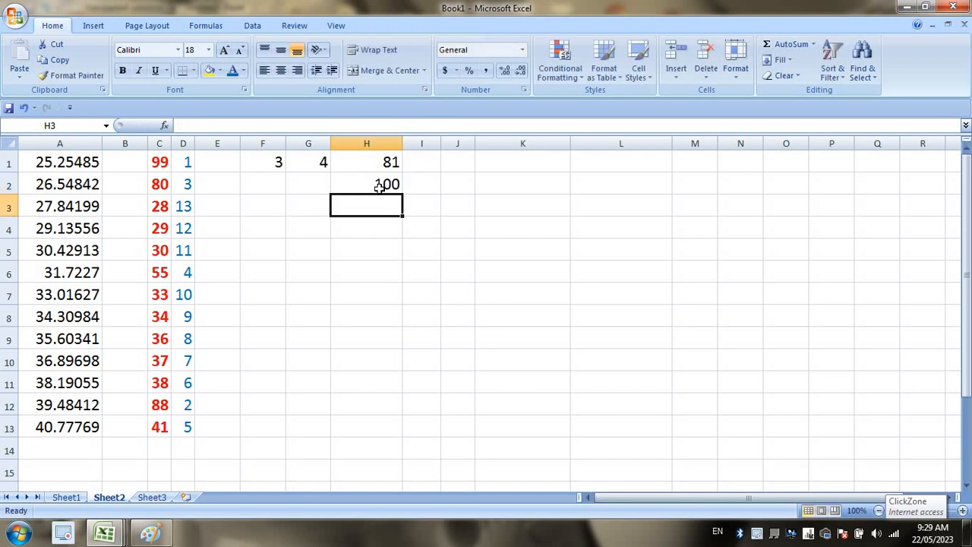
pyautogui.write('225')
pyautogui.press('Return')
pyautogui.write('625')
pyautogui.press('Return')
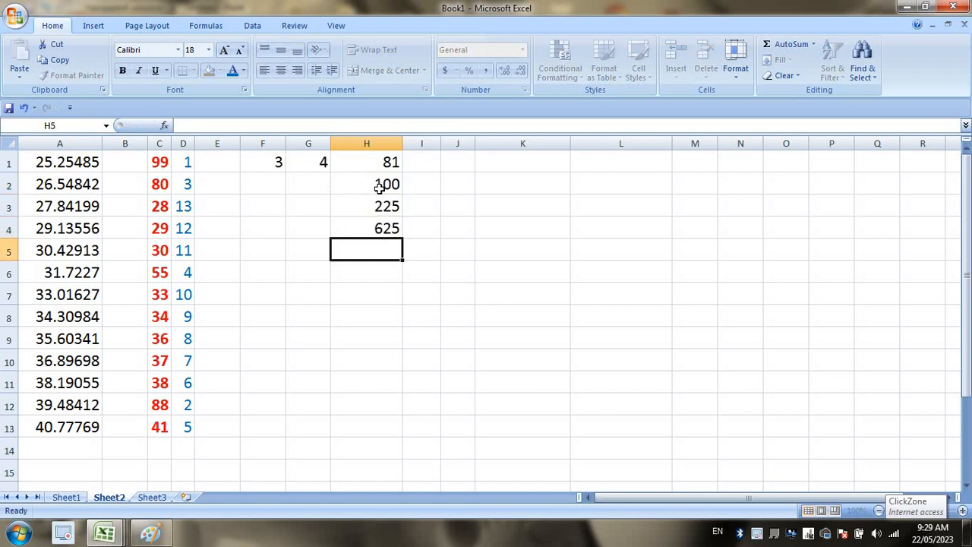
pyautogui.write('555')
pyautogui.press('Return')
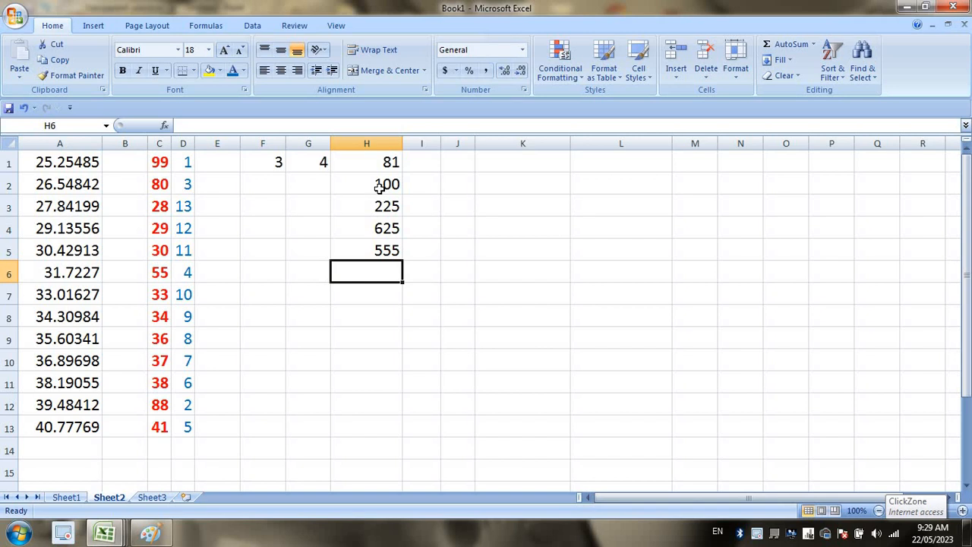
pyautogui.write('196')
pyautogui.press('Return')
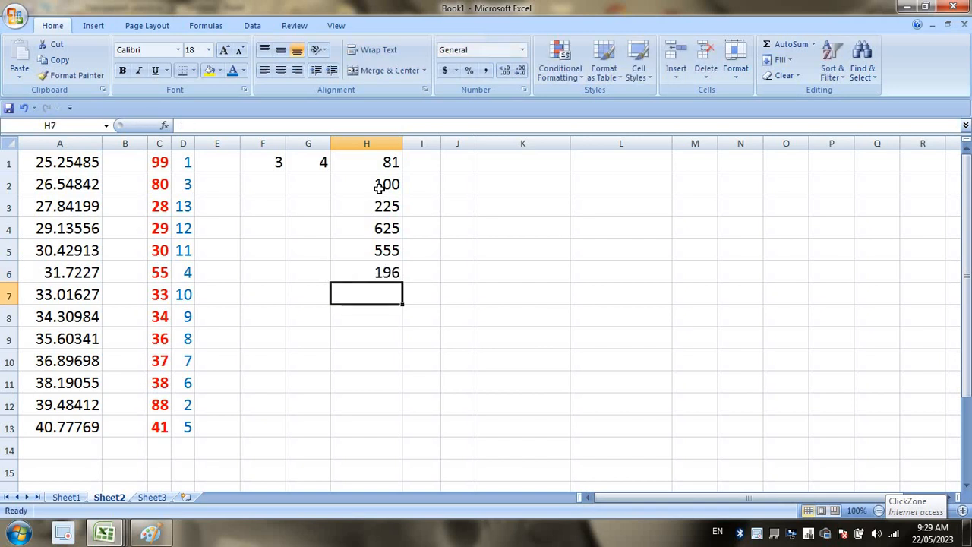
pyautogui.write('169')
pyautogui.press('Return')
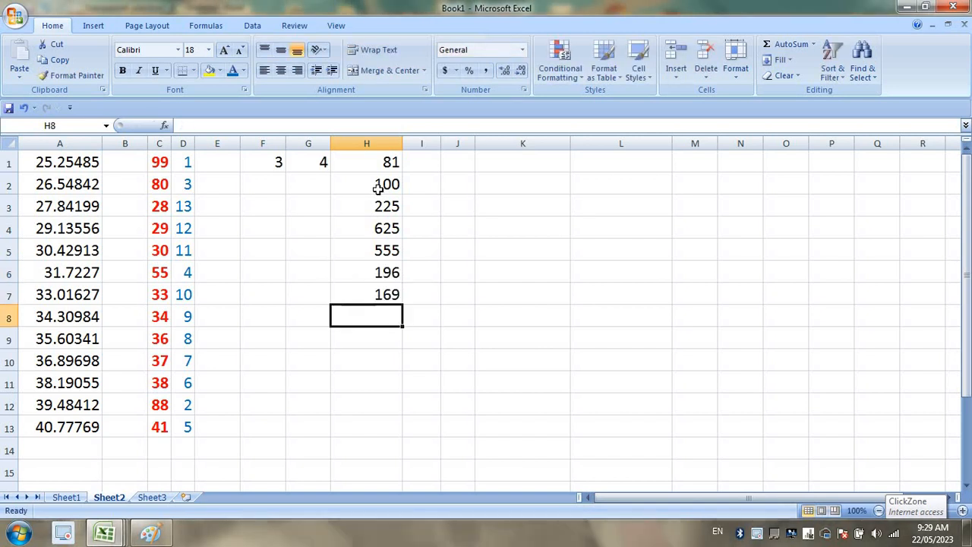
pyautogui.click(399, 247)
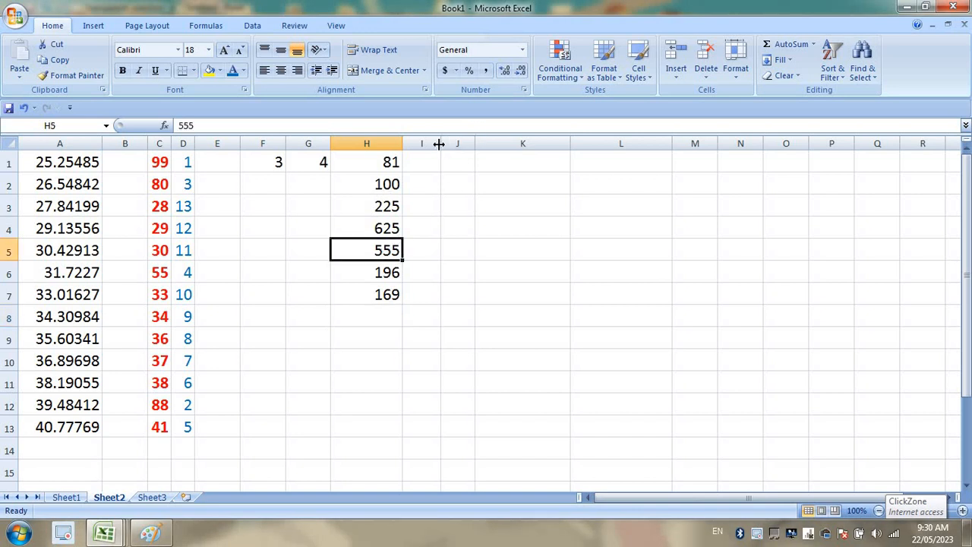
pyautogui.moveTo(444, 150); pyautogui.dragTo(543, 152)
pyautogui.click(490, 163)
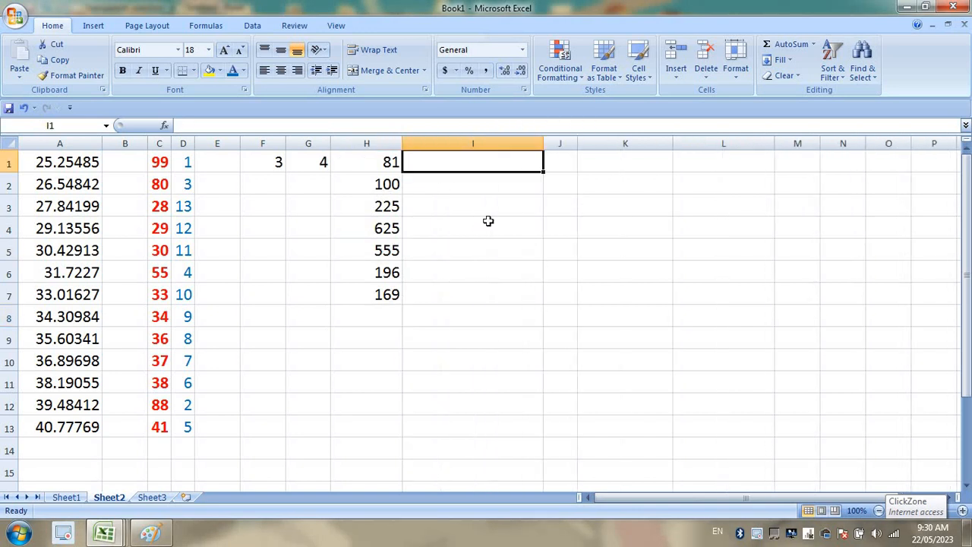
pyautogui.click(494, 269)
pyautogui.click(485, 161)
pyautogui.write('=')
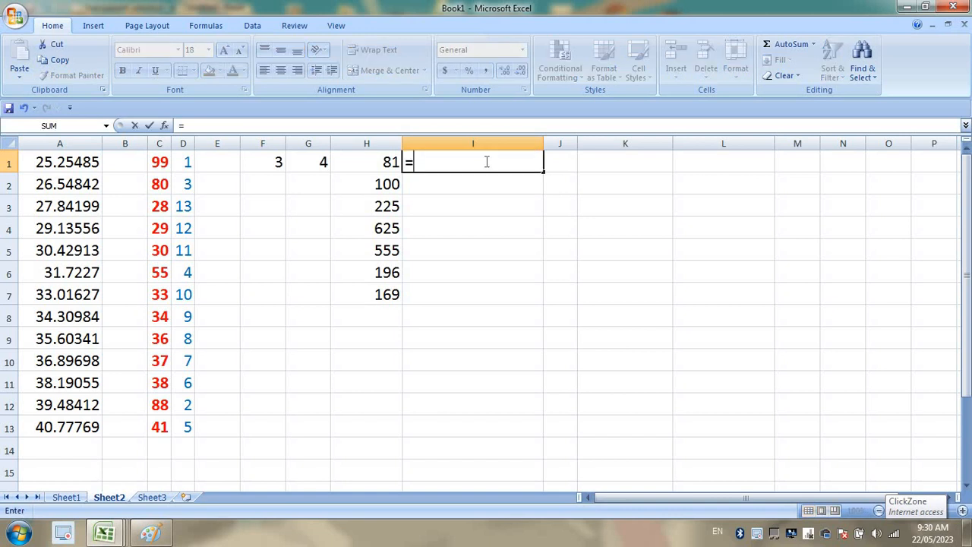
pyautogui.write('SQRT')
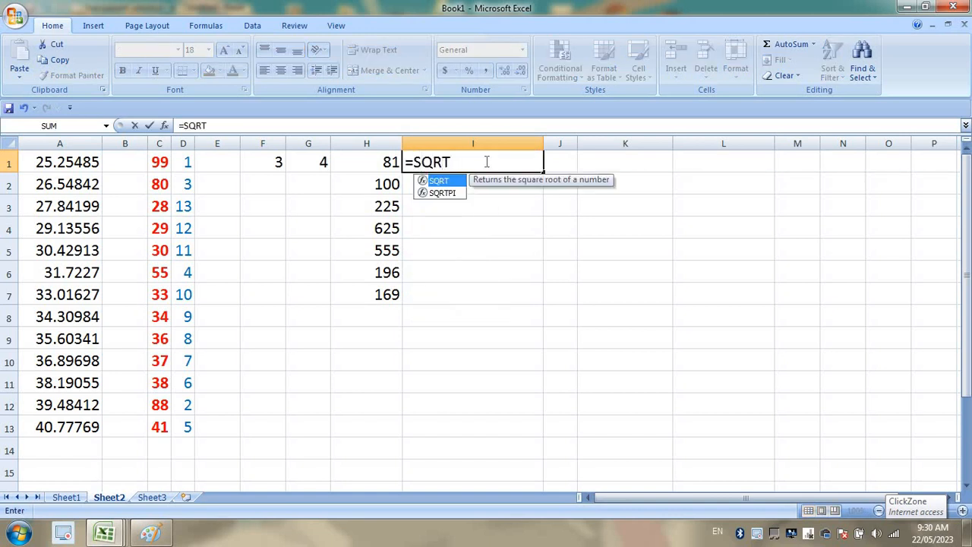
pyautogui.write('(')
pyautogui.click(369, 161)
pyautogui.press('Return')
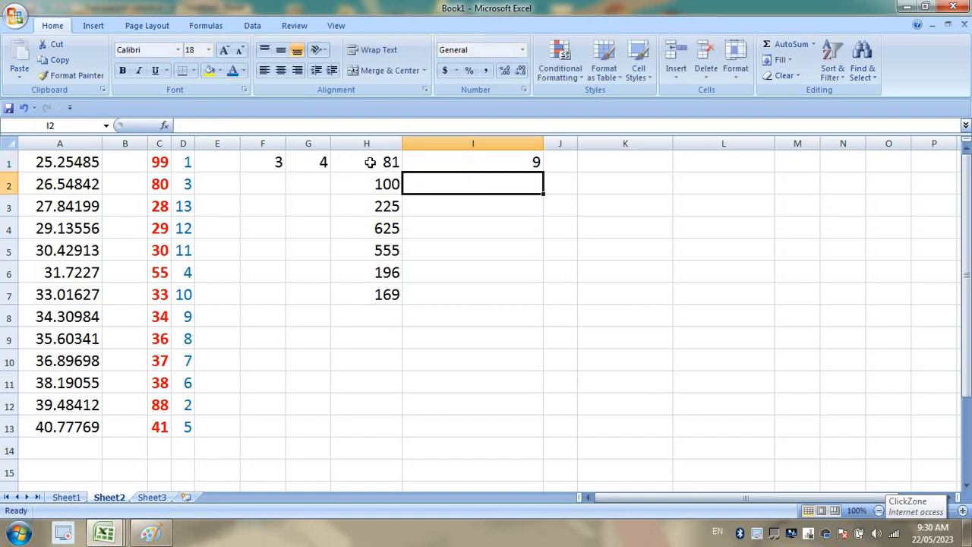
pyautogui.click(534, 163)
pyautogui.doubleClick(542, 172)
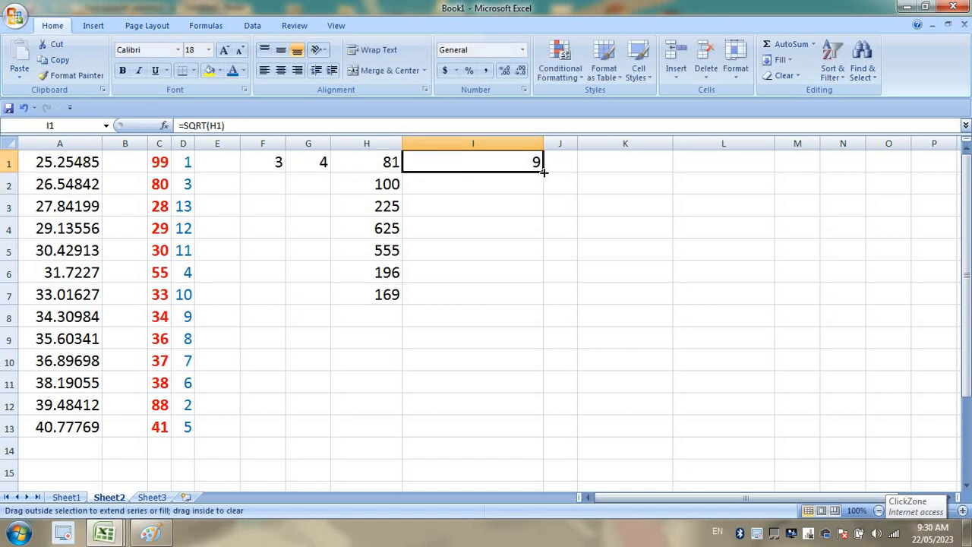
pyautogui.click(618, 230)
pyautogui.click(486, 267)
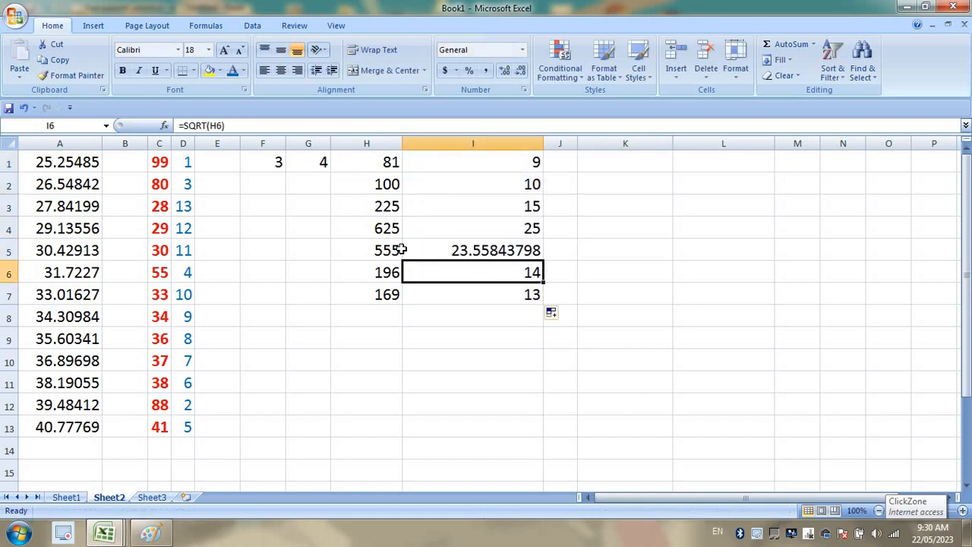
pyautogui.click(454, 257)
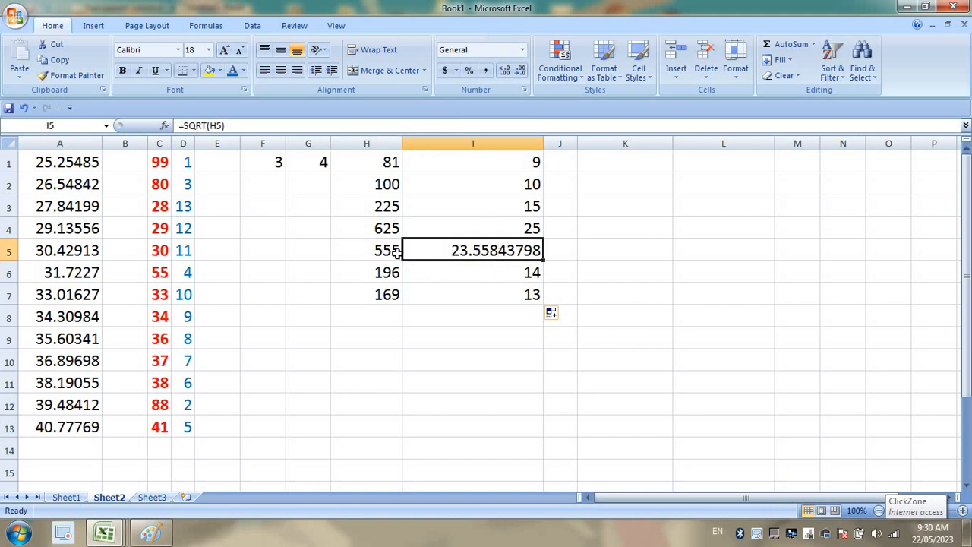
pyautogui.doubleClick(537, 145)
pyautogui.click(471, 163)
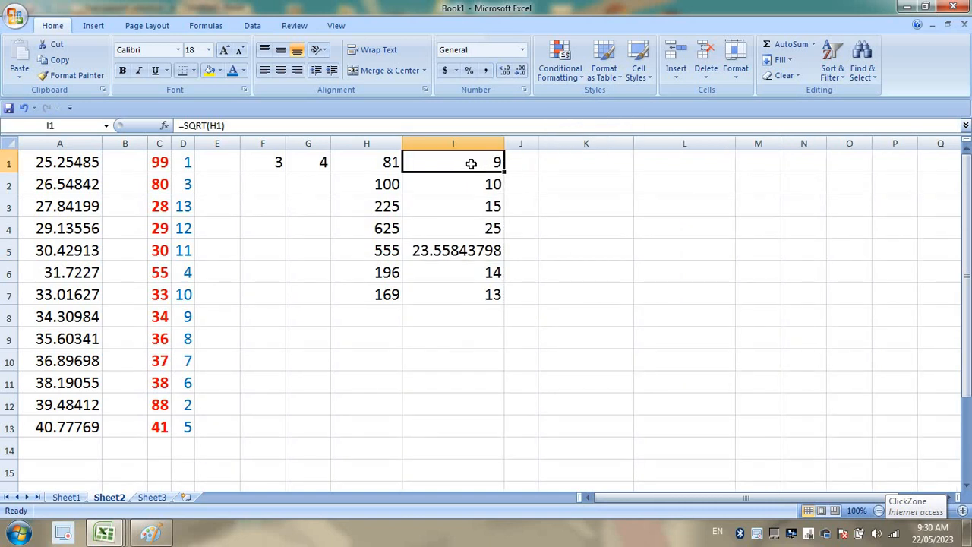
pyautogui.click(388, 162)
pyautogui.click(499, 184)
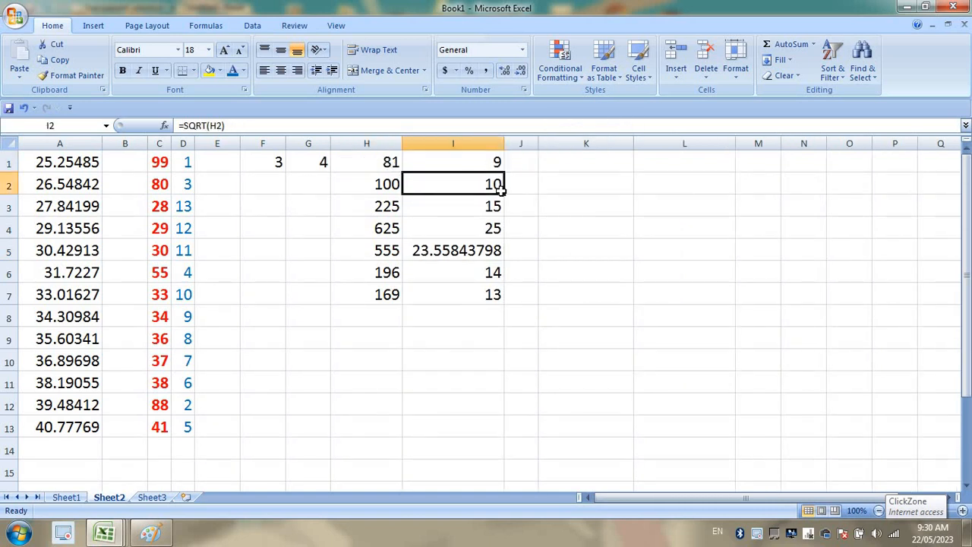
pyautogui.click(375, 189)
pyautogui.click(481, 209)
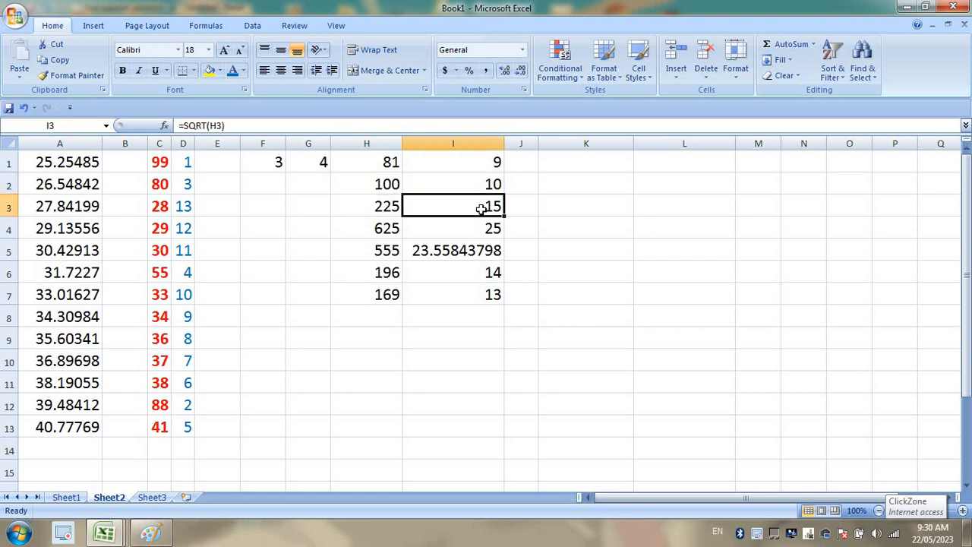
pyautogui.click(379, 216)
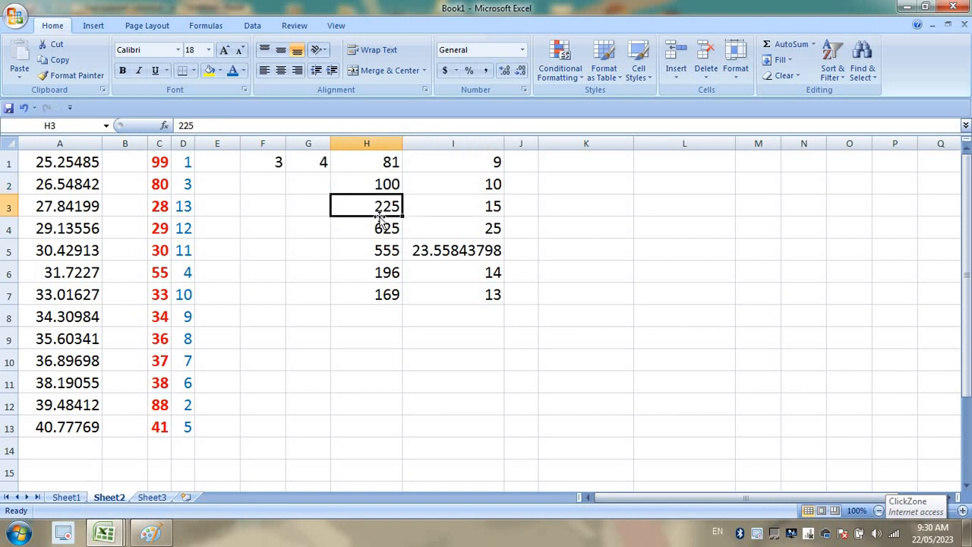
pyautogui.click(481, 228)
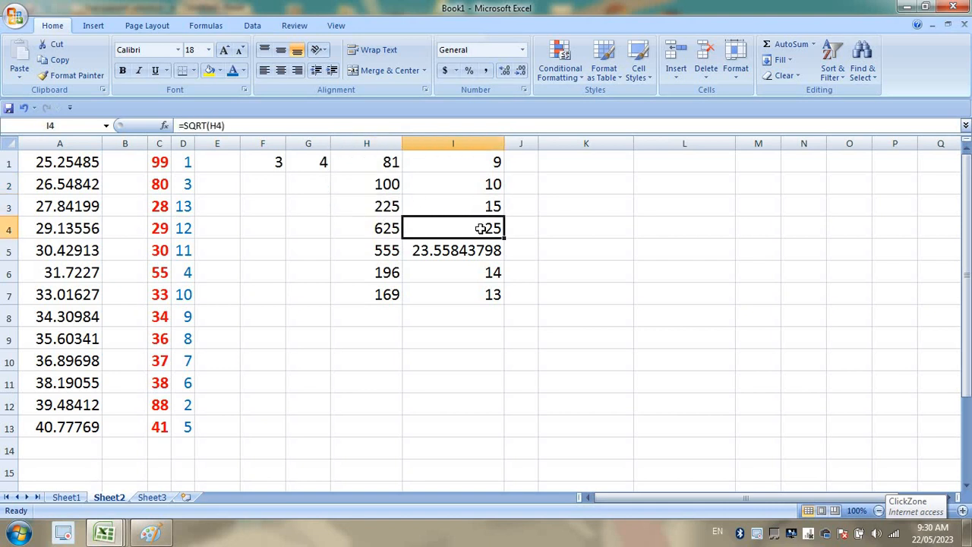
pyautogui.click(376, 228)
pyautogui.moveTo(483, 161); pyautogui.dragTo(490, 296)
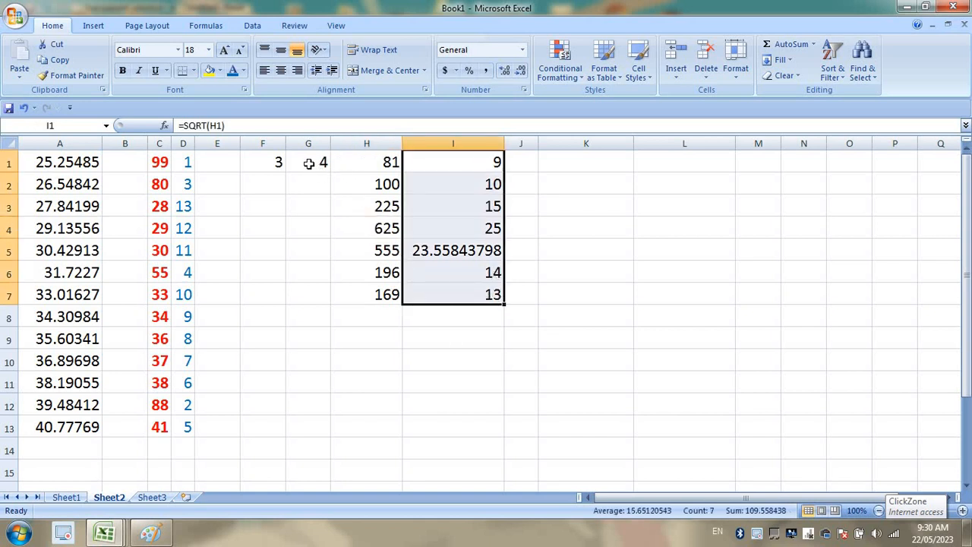
pyautogui.doubleClick(451, 161)
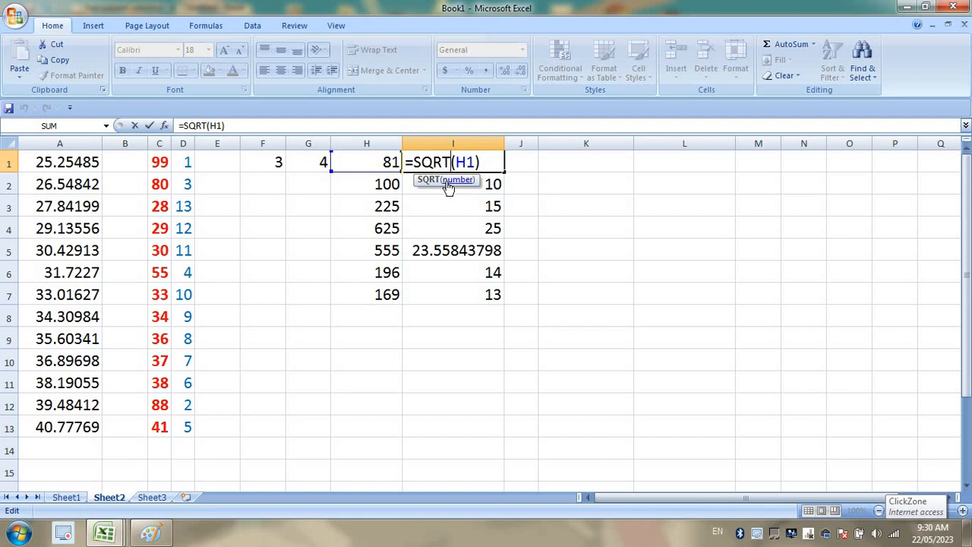
# Delete F1:I7 on Sheet2, point out TRIM on Sheet1, then return to Sheet2's F1.
pyautogui.press('Return')
pyautogui.moveTo(276, 152); pyautogui.dragTo(478, 299)
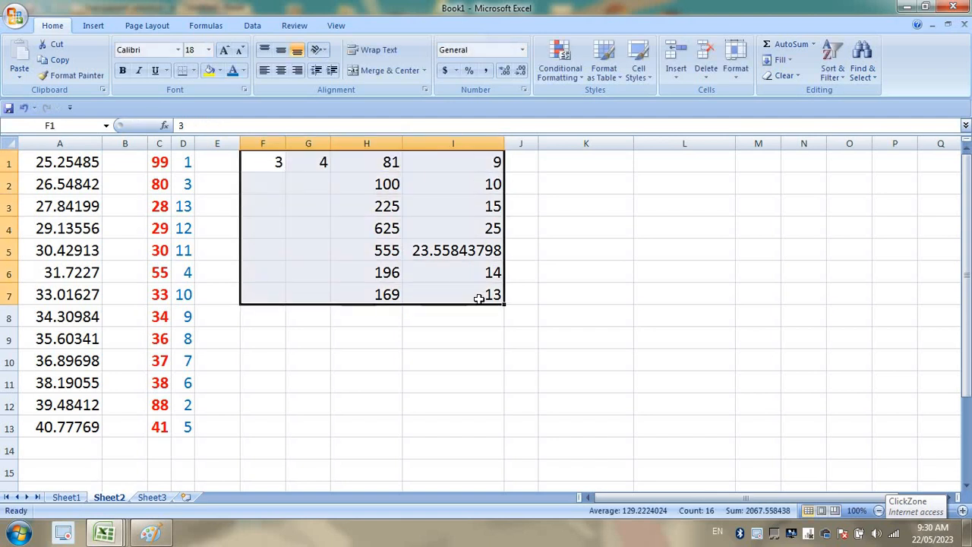
pyautogui.press('Delete')
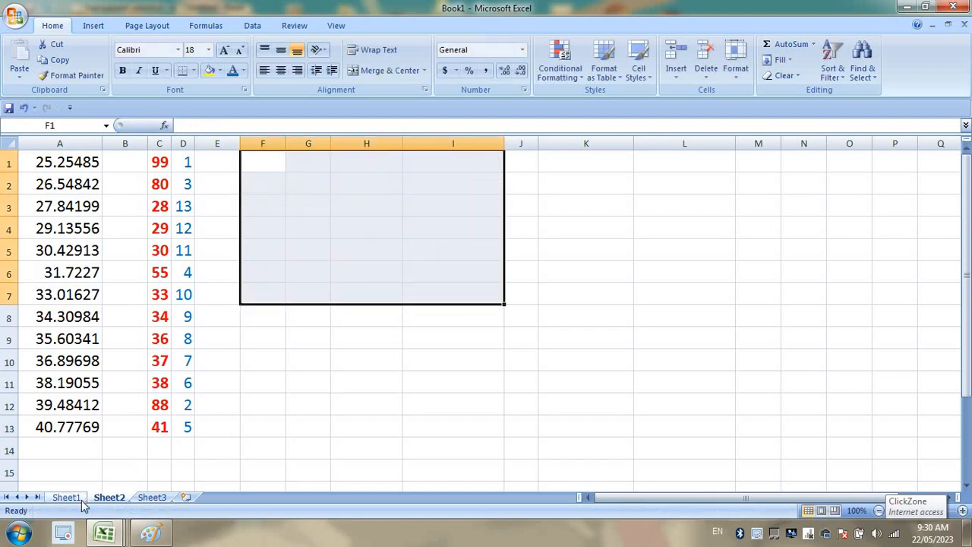
pyautogui.click(66, 497)
pyautogui.click(274, 246)
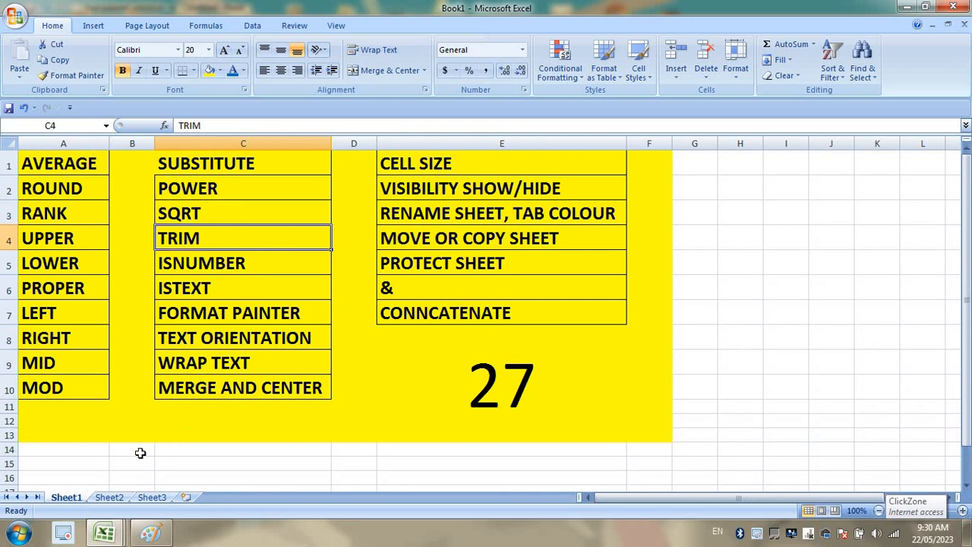
pyautogui.click(109, 497)
pyautogui.click(371, 209)
pyautogui.click(282, 163)
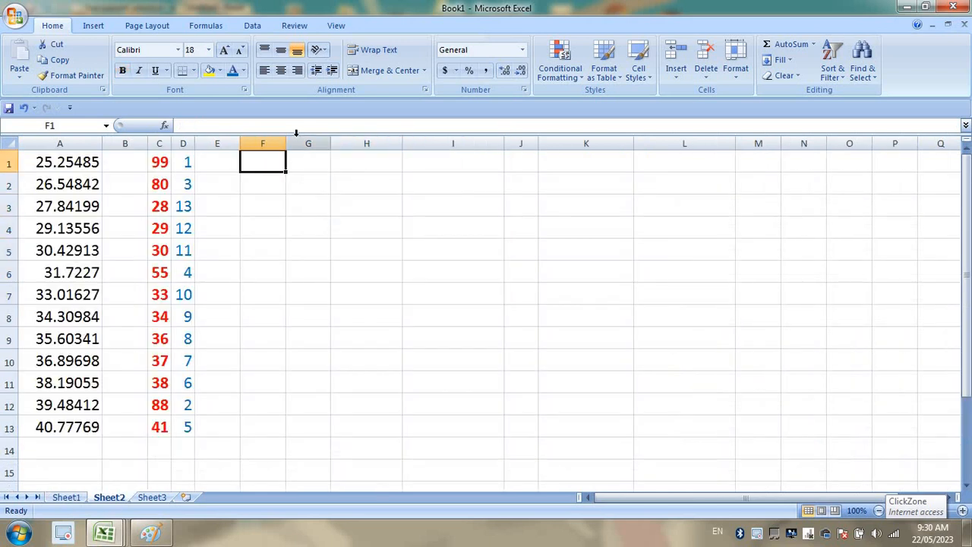
# Enter a three-word name padded with many extra spaces into F1.
pyautogui.click(285, 142)
pyautogui.write('=======')
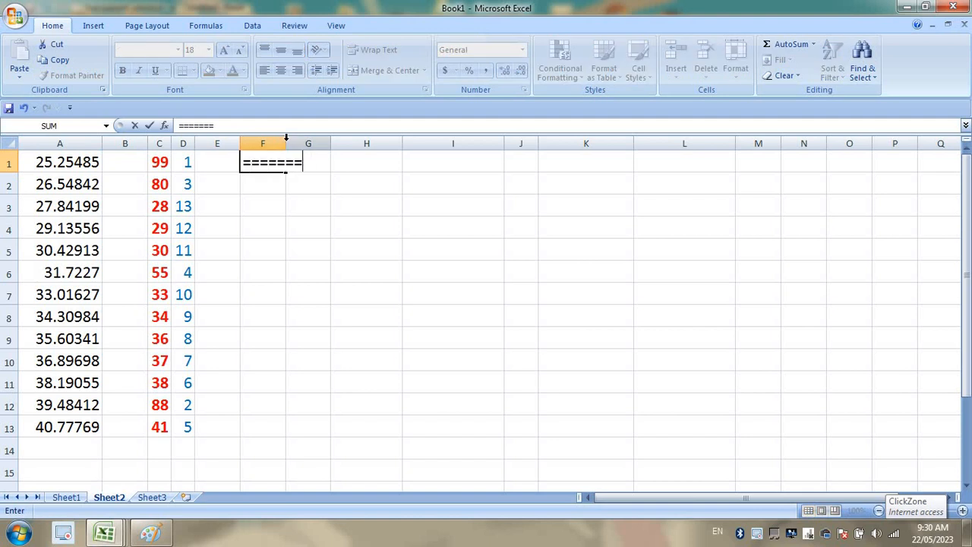
pyautogui.press('BackSpace')
pyautogui.press('BackSpace')
pyautogui.press('BackSpace')
pyautogui.press('BackSpace')
pyautogui.press('BackSpace')
pyautogui.press('BackSpace')
pyautogui.press('BackSpace')
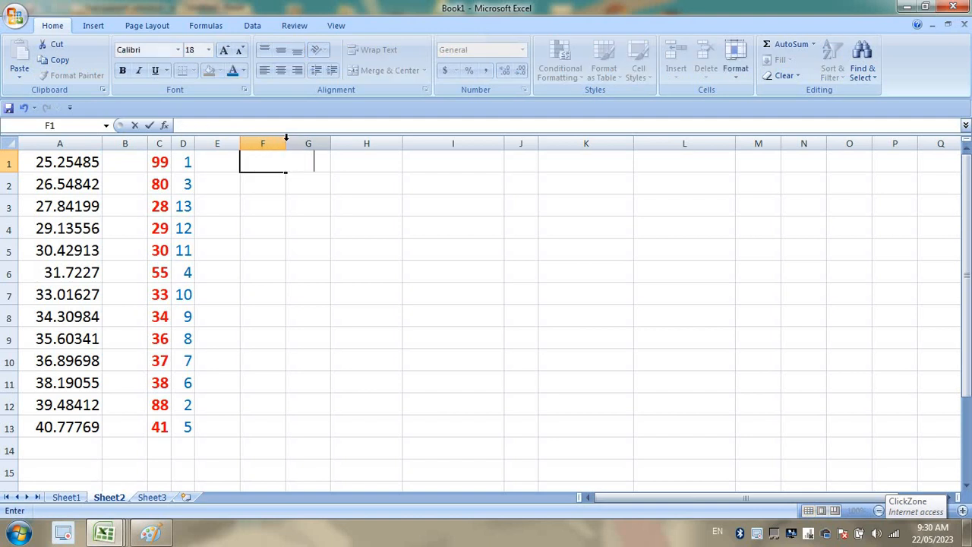
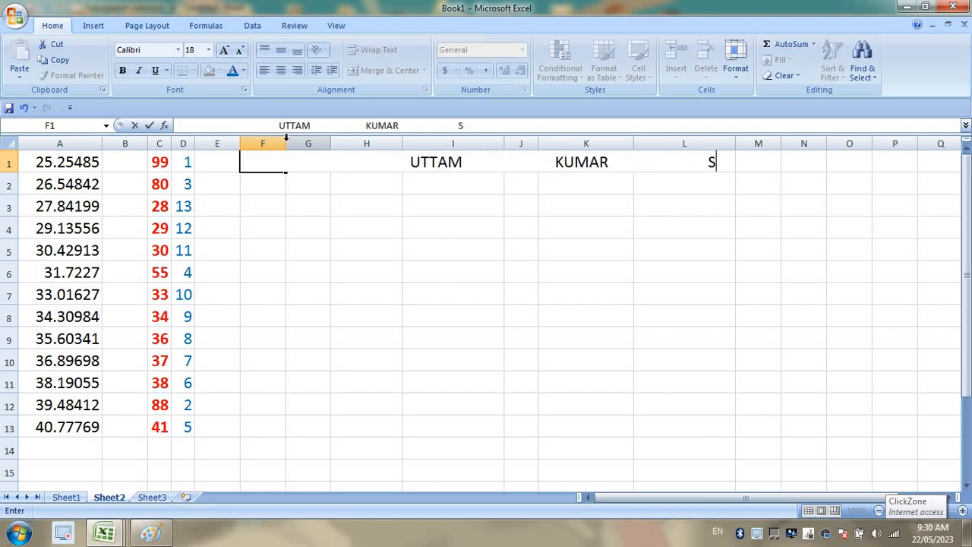
pyautogui.write('AR')
pyautogui.press('Return')
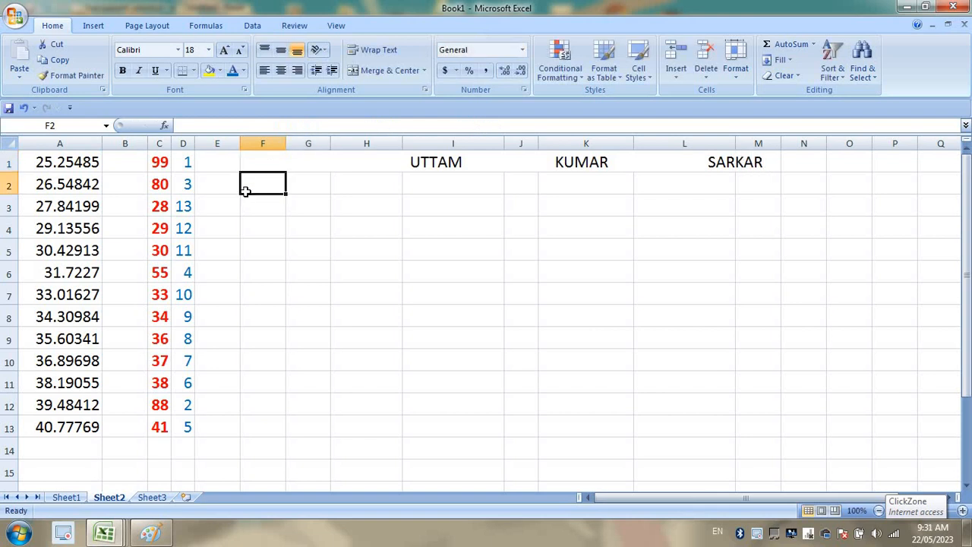
# Enter =TRIM(F1) in F2 and check it shows the name single-spaced.
pyautogui.write('=TRIM')
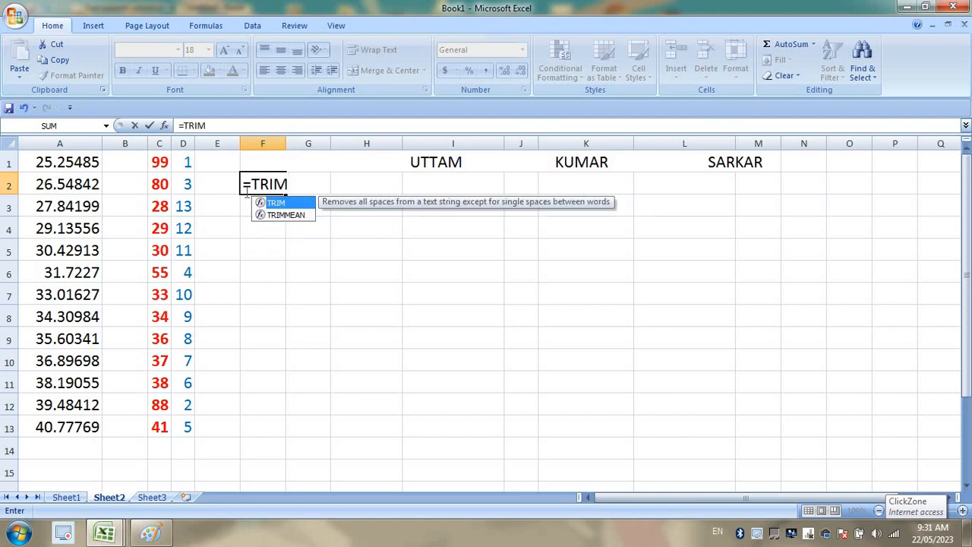
pyautogui.write('(')
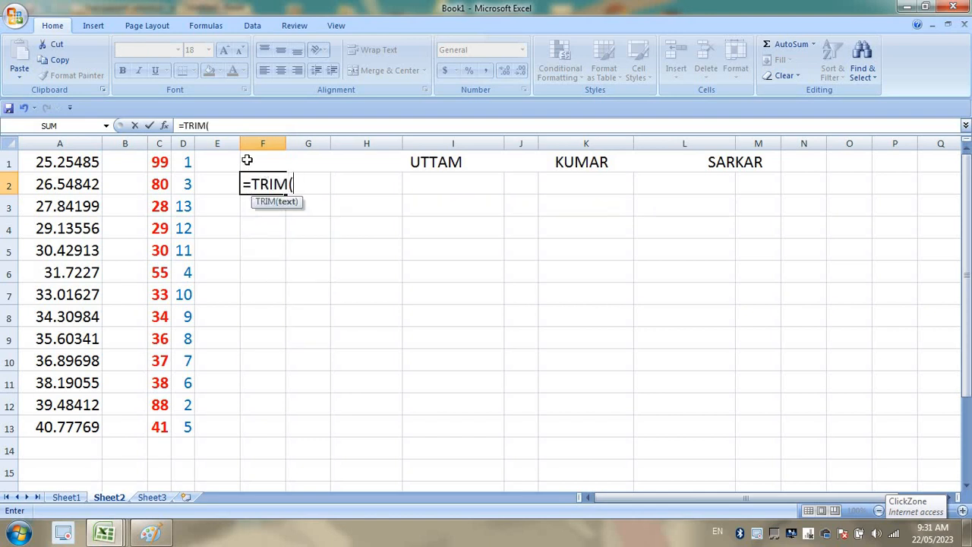
pyautogui.click(261, 157)
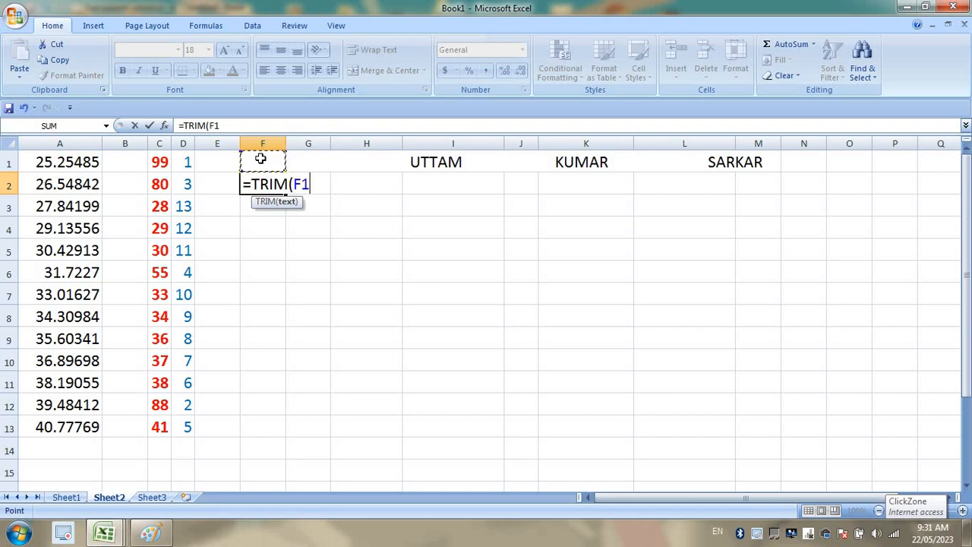
pyautogui.press('Return')
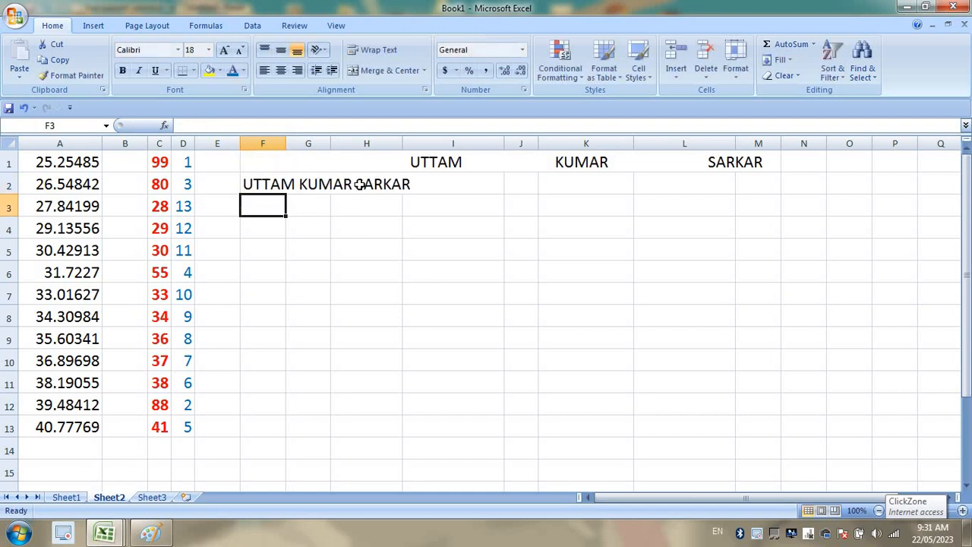
pyautogui.click(254, 184)
pyautogui.click(335, 227)
pyautogui.click(258, 185)
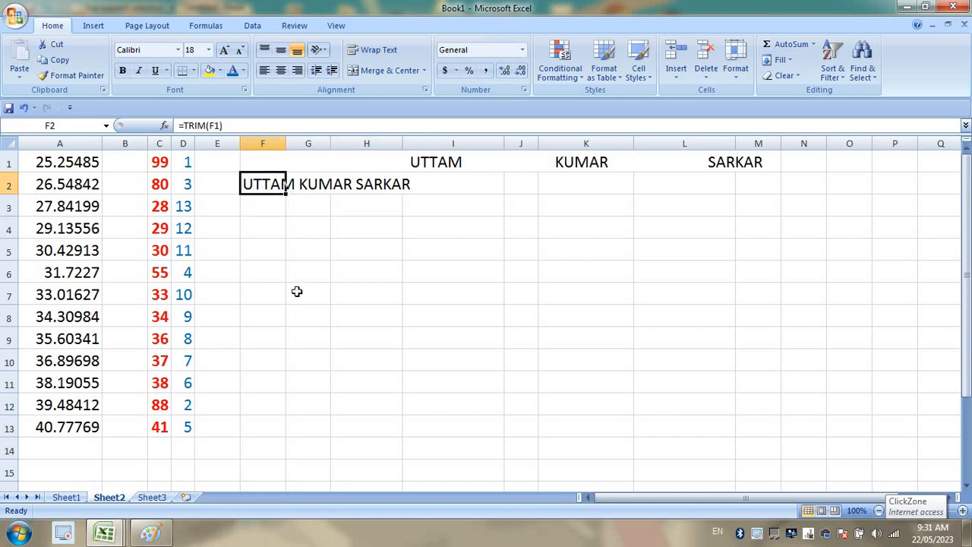
# Point out ISNUMBER and ISTEXT in Sheet1's function list, then review Sheet2's TRIM formula.
pyautogui.click(70, 498)
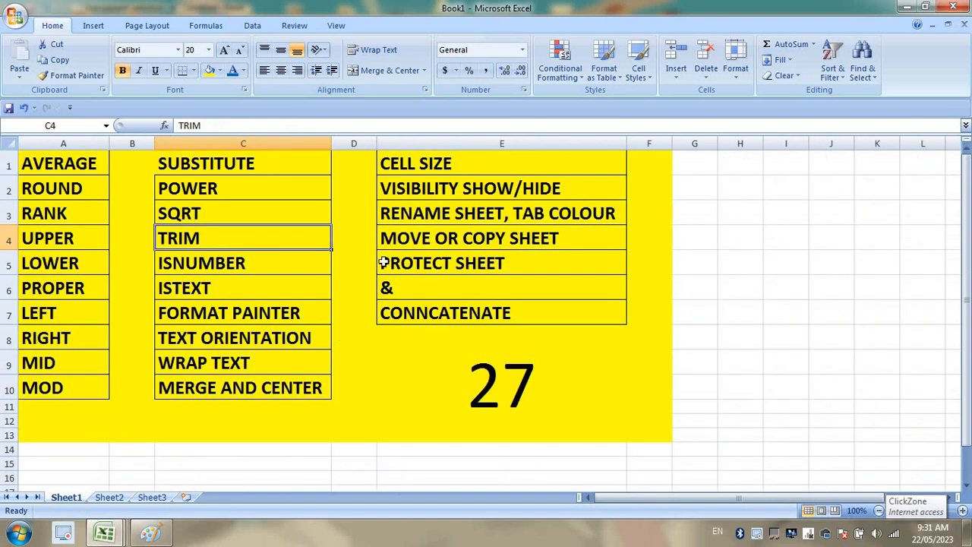
pyautogui.click(264, 271)
pyautogui.click(262, 280)
pyautogui.click(262, 266)
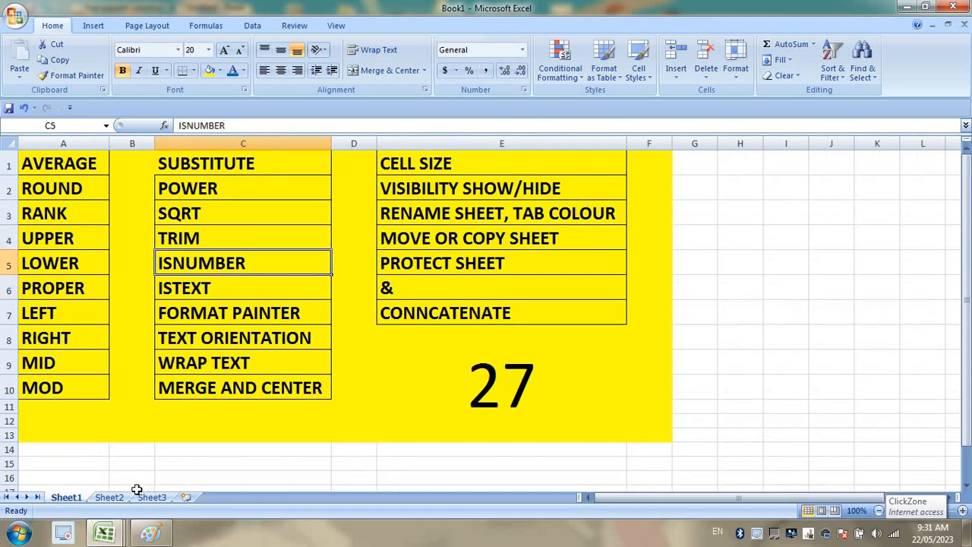
pyautogui.click(112, 498)
pyautogui.click(360, 184)
pyautogui.click(205, 162)
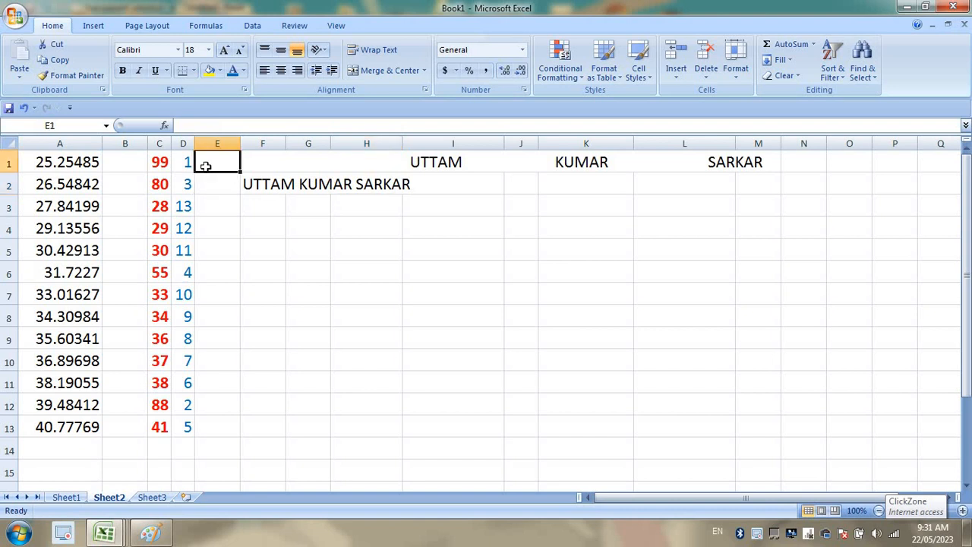
pyautogui.click(256, 189)
pyautogui.click(251, 243)
pyautogui.click(278, 285)
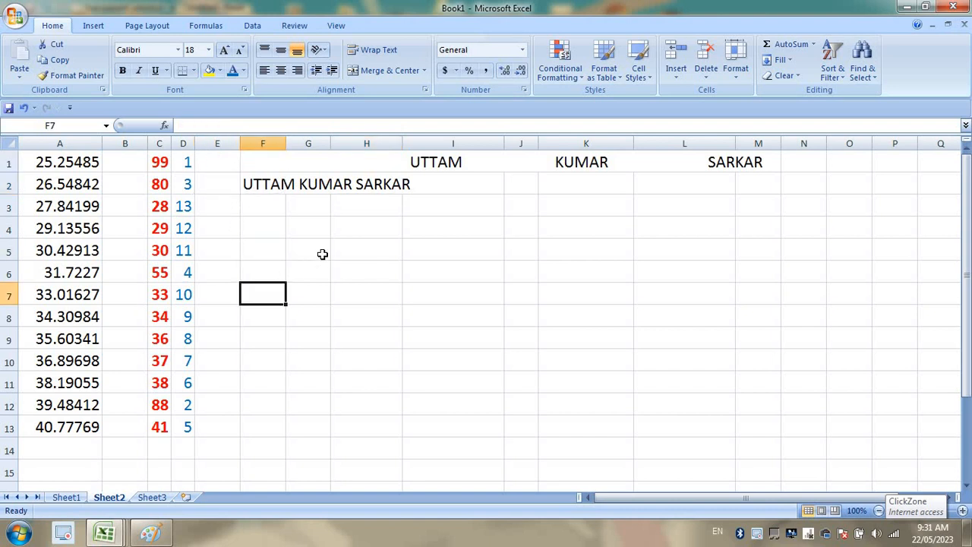
pyautogui.click(321, 254)
pyautogui.click(174, 161)
pyautogui.click(406, 233)
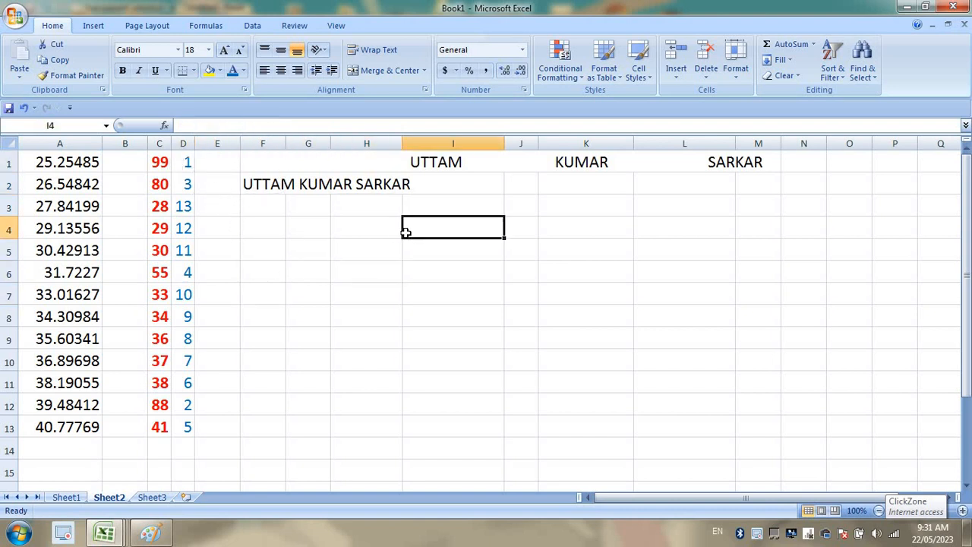
# Enter the text 1OO6 (letter O's) in H4 and the number 106 in H5.
pyautogui.click(364, 233)
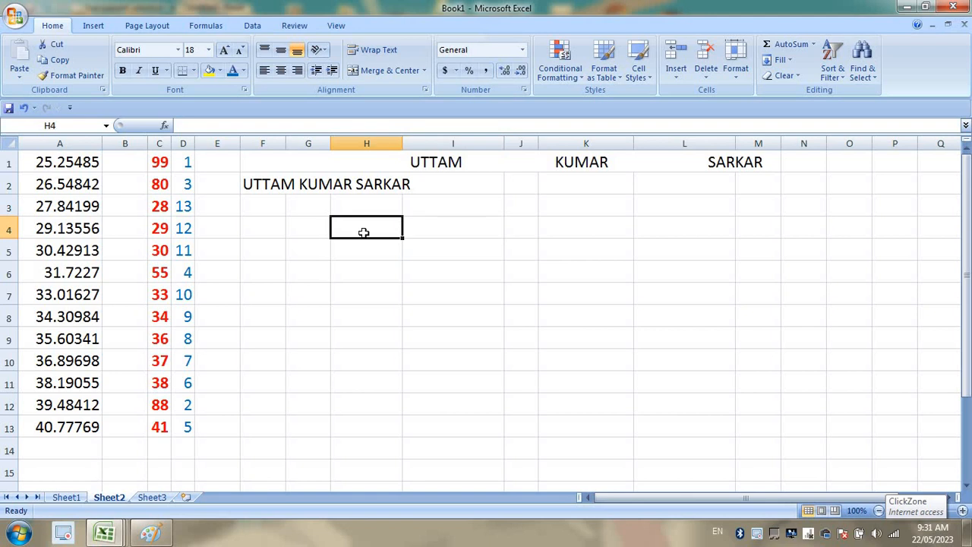
pyautogui.write('1')
pyautogui.write('OO6')
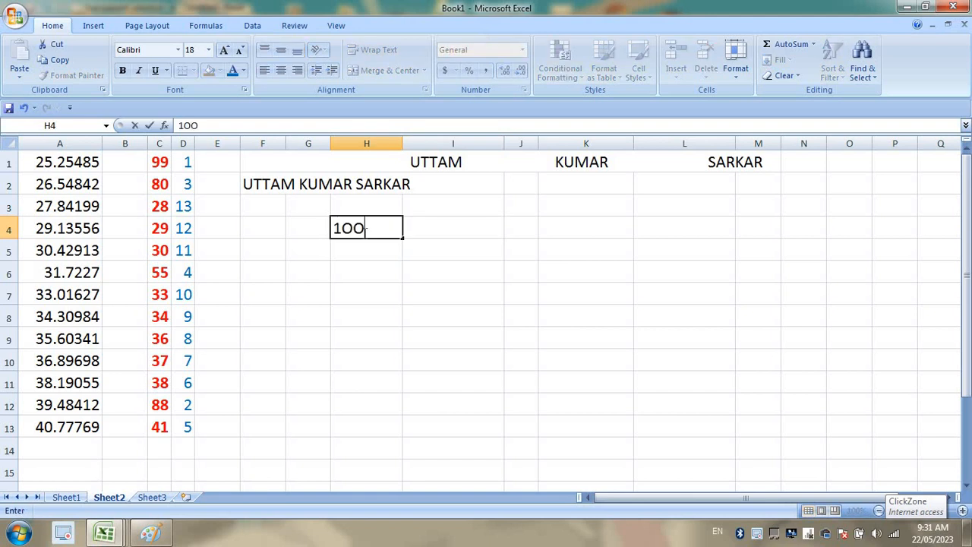
pyautogui.press('Return')
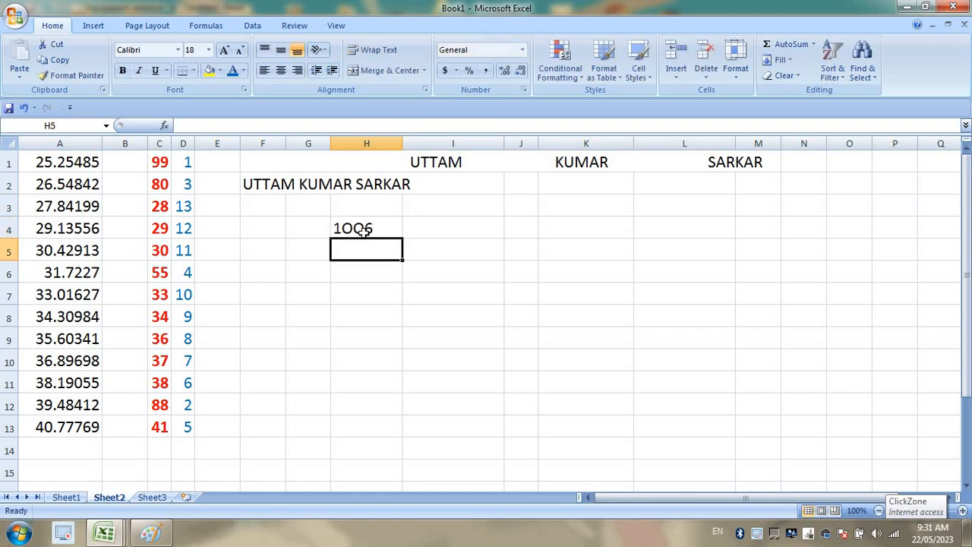
pyautogui.write('1')
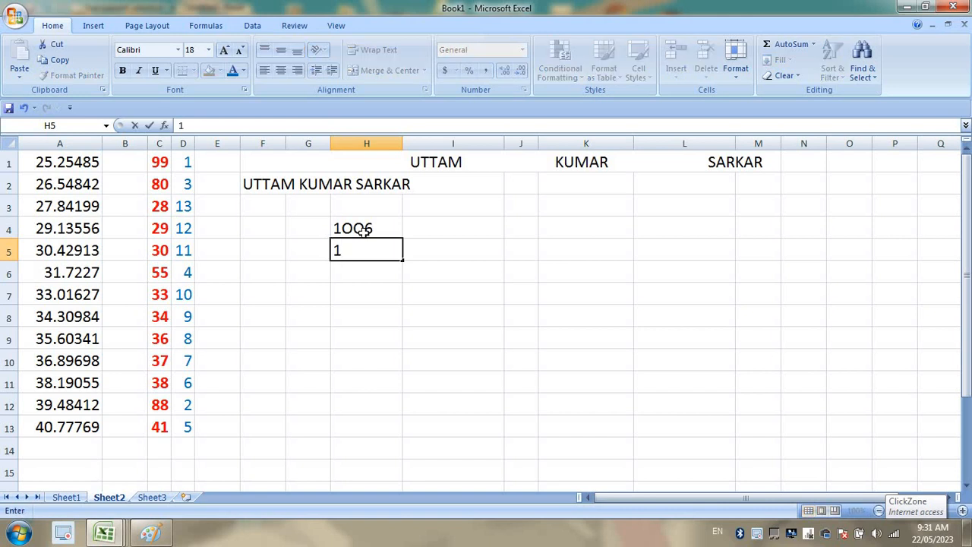
pyautogui.write('06')
pyautogui.press('Return')
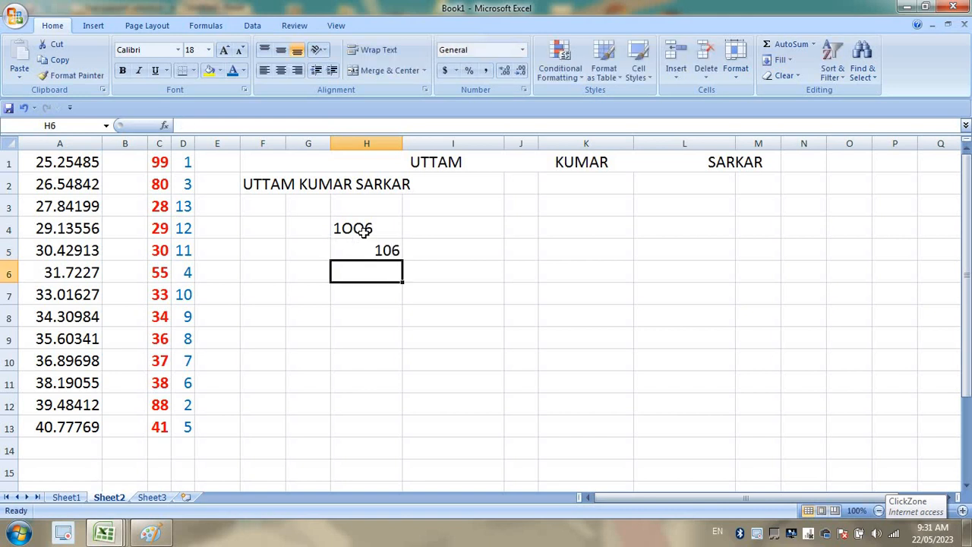
# Left-align H4:H5 and widen column I.
pyautogui.moveTo(364, 231); pyautogui.dragTo(364, 251)
pyautogui.click(265, 70)
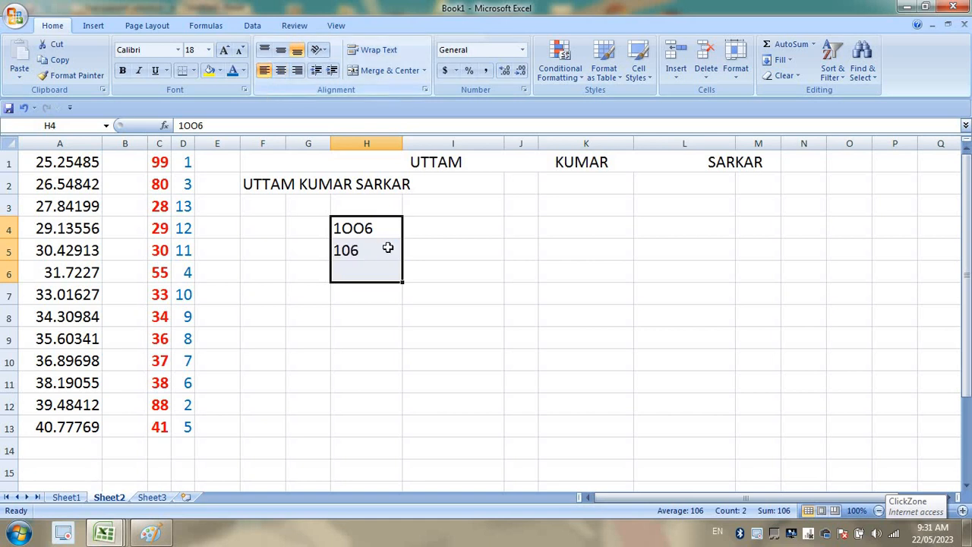
pyautogui.click(386, 245)
pyautogui.click(420, 227)
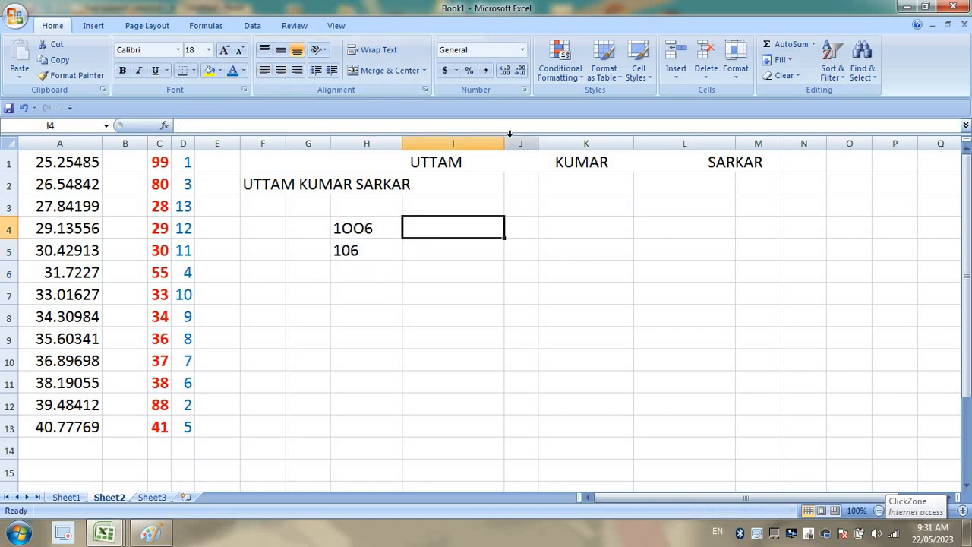
pyautogui.moveTo(504, 143); pyautogui.dragTo(554, 143)
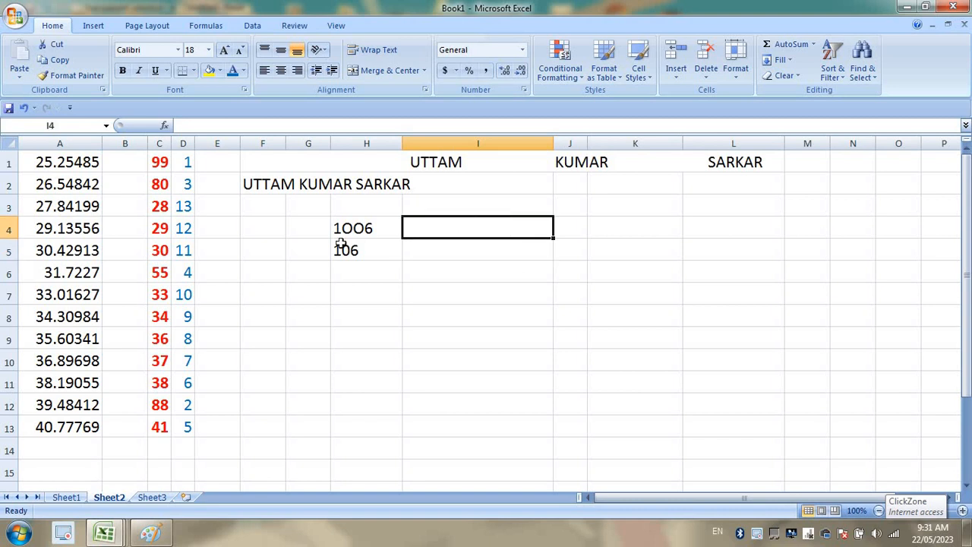
# Enter =ISNUMBER(H4) in I4 and =ISNUMBER(H5) in I5.
pyautogui.click(362, 234)
pyautogui.click(410, 222)
pyautogui.write('=')
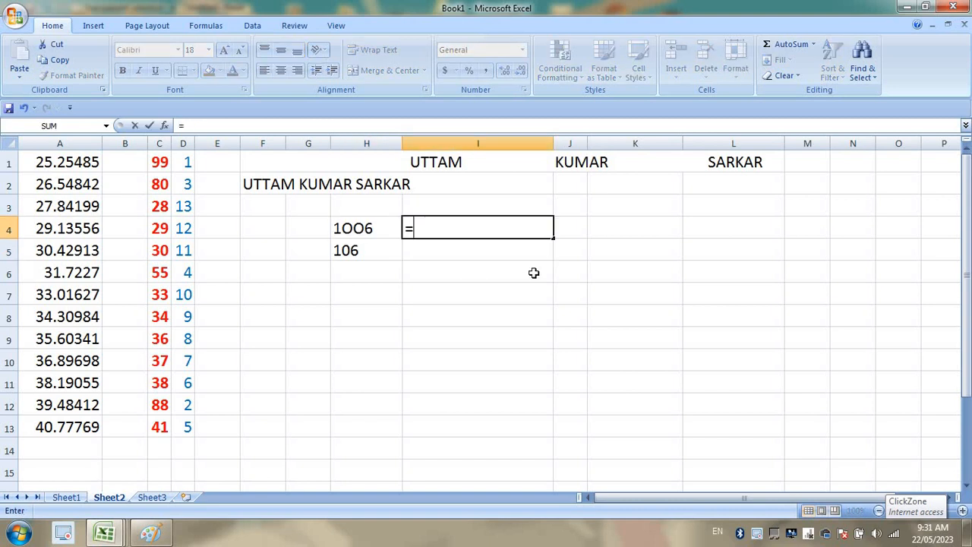
pyautogui.write('IS')
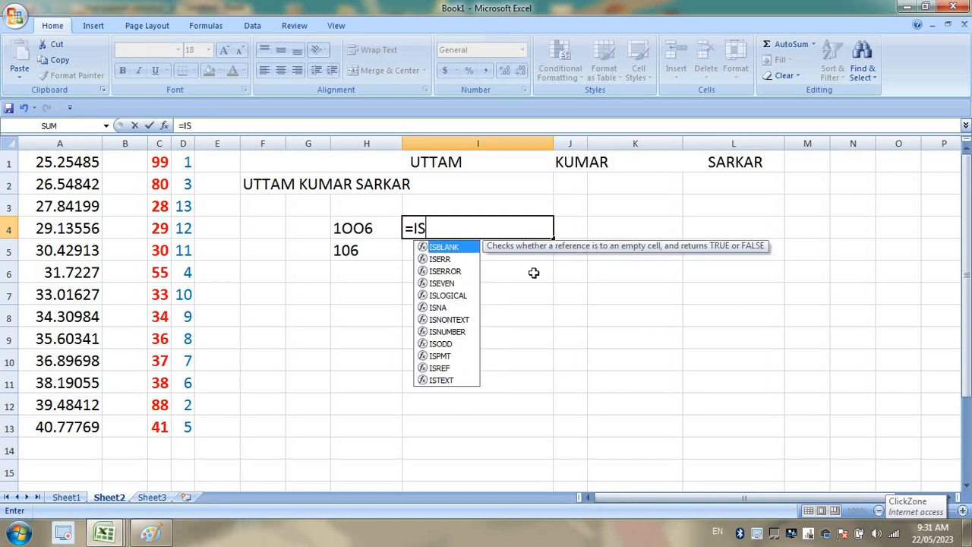
pyautogui.write('NUM')
pyautogui.press('Tab')
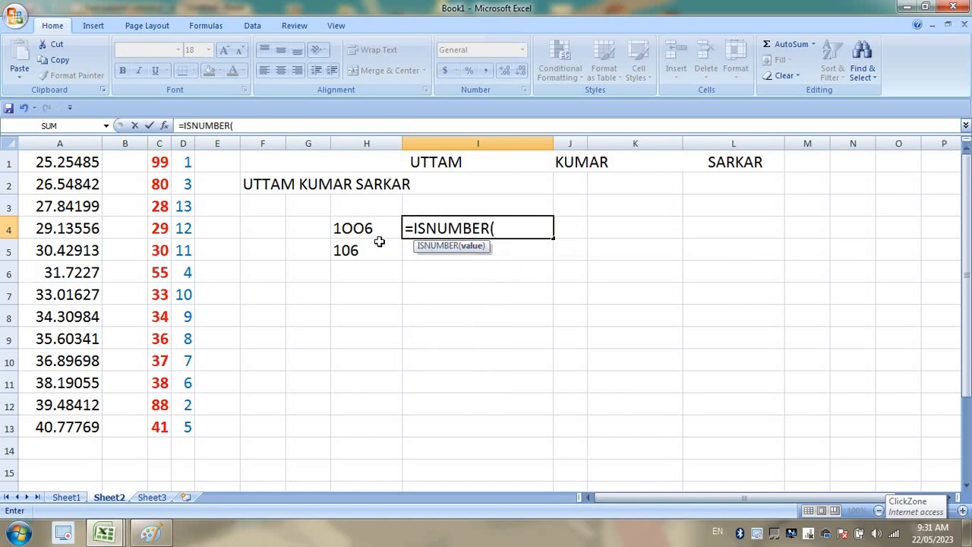
pyautogui.click(372, 228)
pyautogui.press('Return')
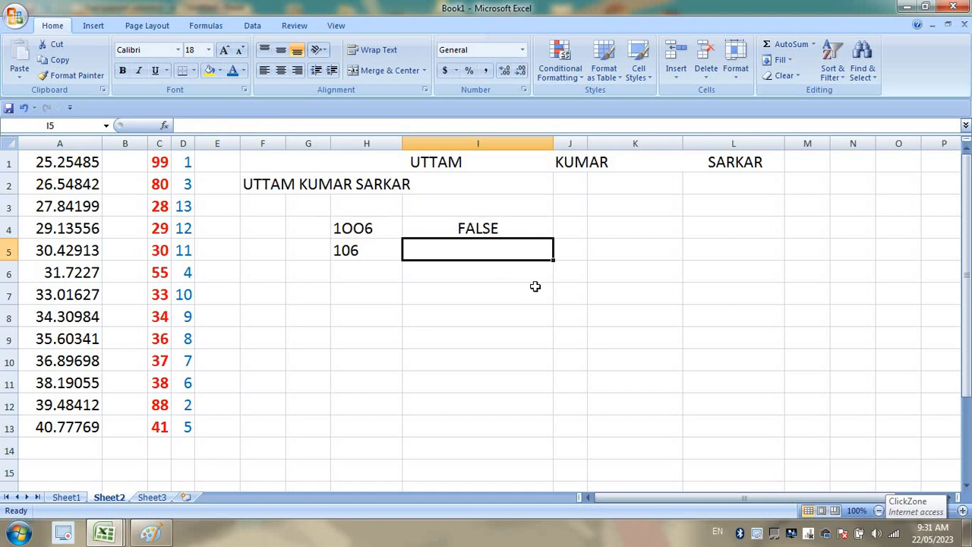
pyautogui.write('=ISNUM')
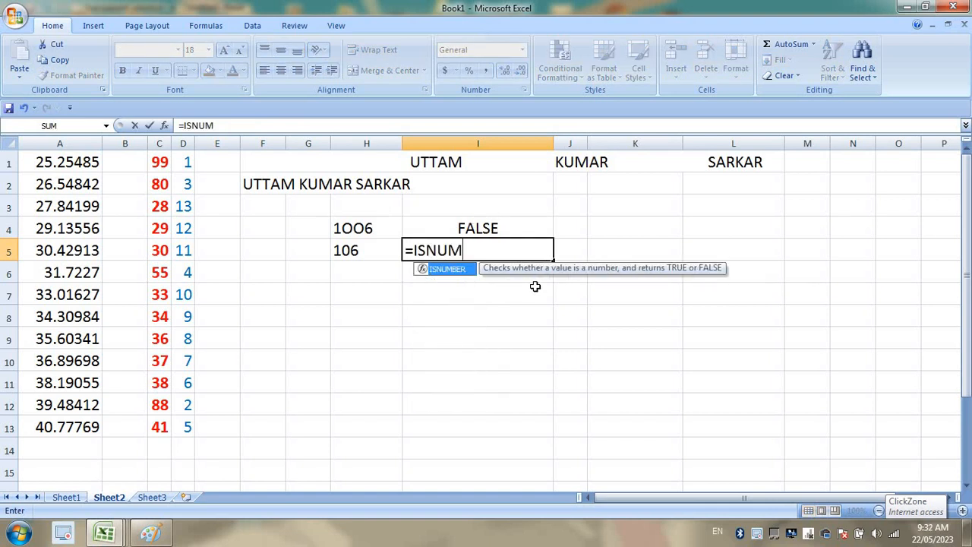
pyautogui.press('Tab')
pyautogui.click(372, 250)
pyautogui.press('Return')
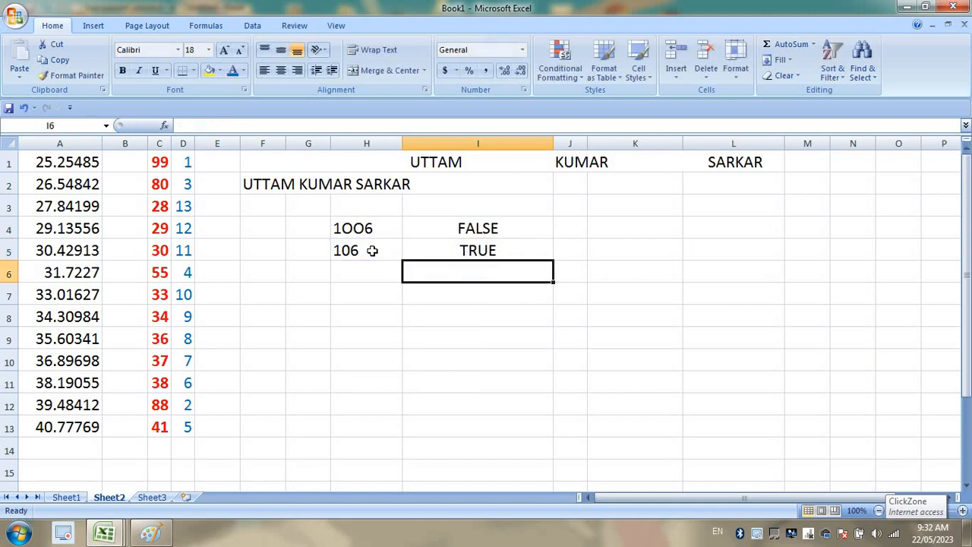
# Edit H4, replacing the letters OO with zeros so it reads 1006.
pyautogui.click(393, 230)
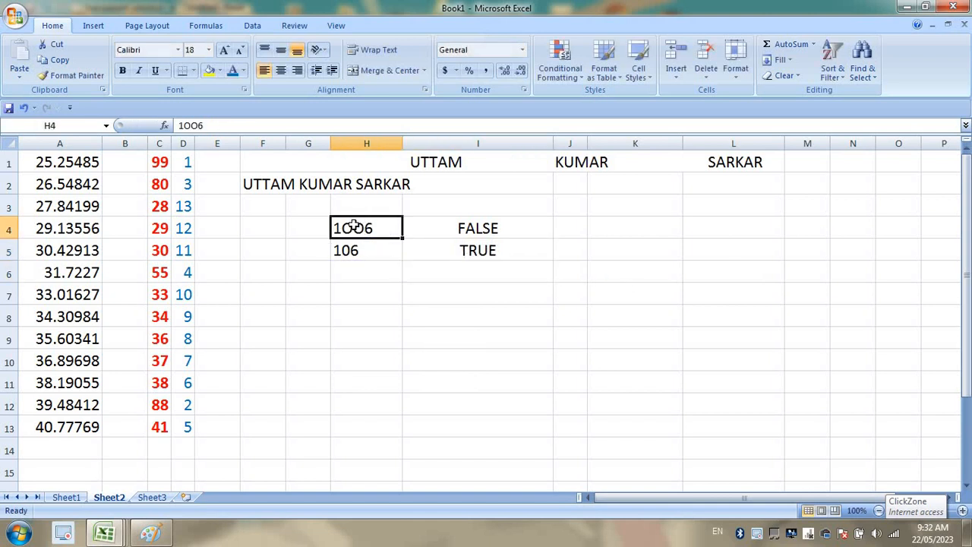
pyautogui.doubleClick(353, 225)
pyautogui.moveTo(365, 228); pyautogui.dragTo(342, 228)
pyautogui.write('00')
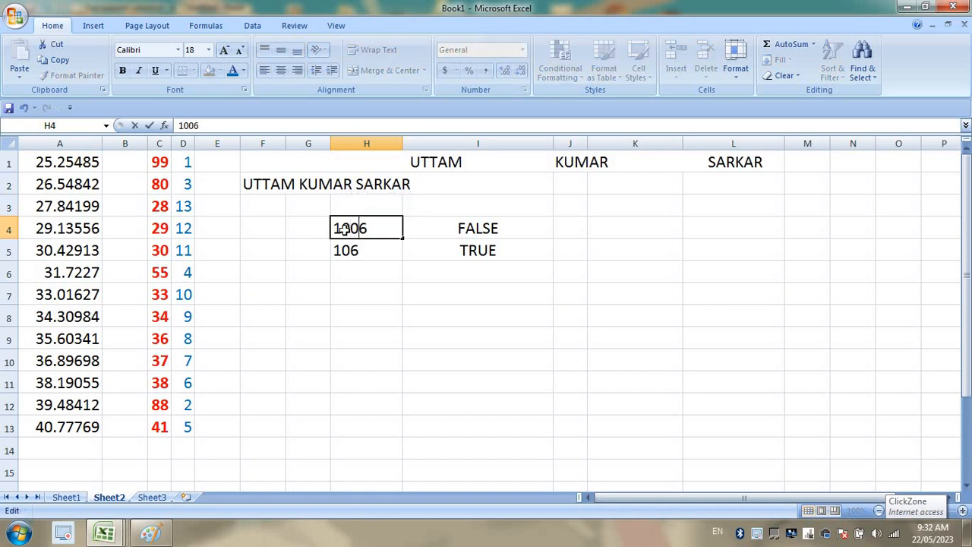
pyautogui.press('Return')
# Check both ISNUMBER formulas now return TRUE and select the H4:I5 block.
pyautogui.click(457, 243)
pyautogui.click(459, 230)
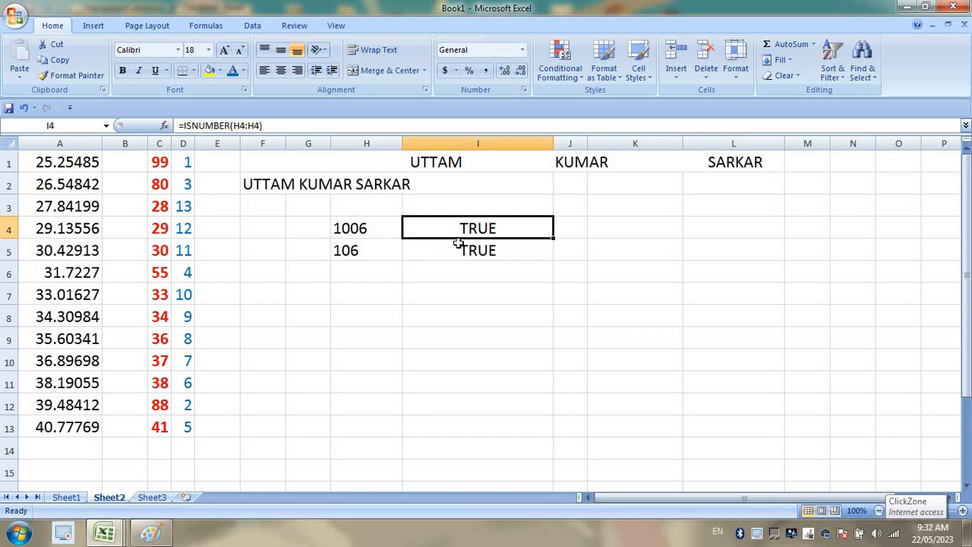
pyautogui.click(458, 245)
pyautogui.click(468, 211)
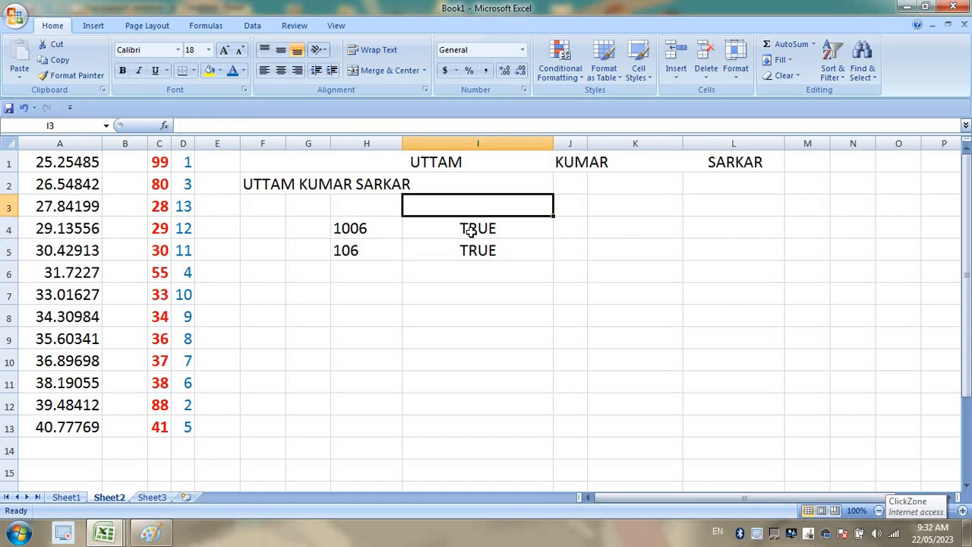
pyautogui.click(470, 229)
pyautogui.click(466, 245)
pyautogui.click(463, 228)
pyautogui.click(458, 249)
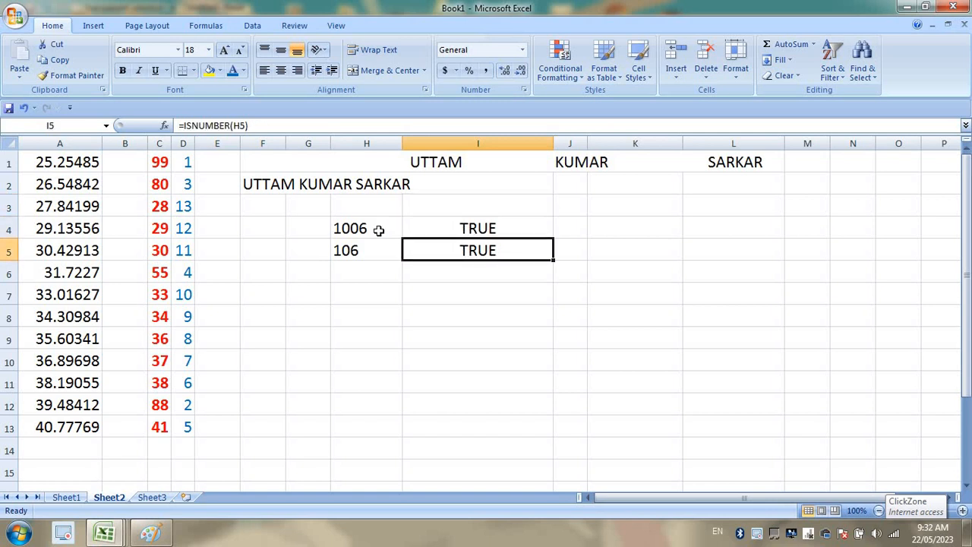
pyautogui.moveTo(377, 228); pyautogui.dragTo(473, 251)
pyautogui.click(387, 231)
pyautogui.moveTo(375, 228); pyautogui.dragTo(488, 246)
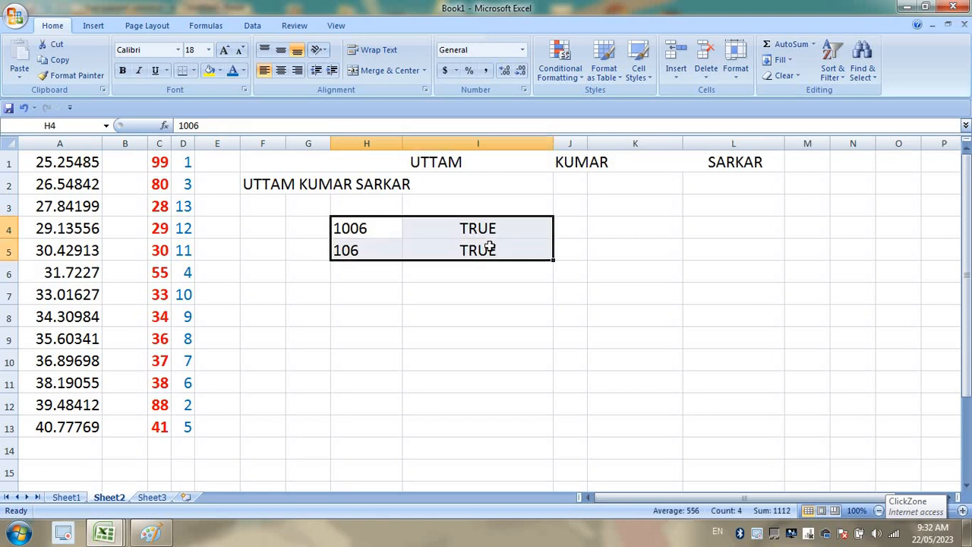
pyautogui.click(373, 223)
pyautogui.moveTo(372, 223); pyautogui.dragTo(491, 248)
# Copy the FORMAT PAINTER cell's formatting from Sheet1 onto Sheet2's C1:D13.
pyautogui.click(67, 498)
pyautogui.click(251, 289)
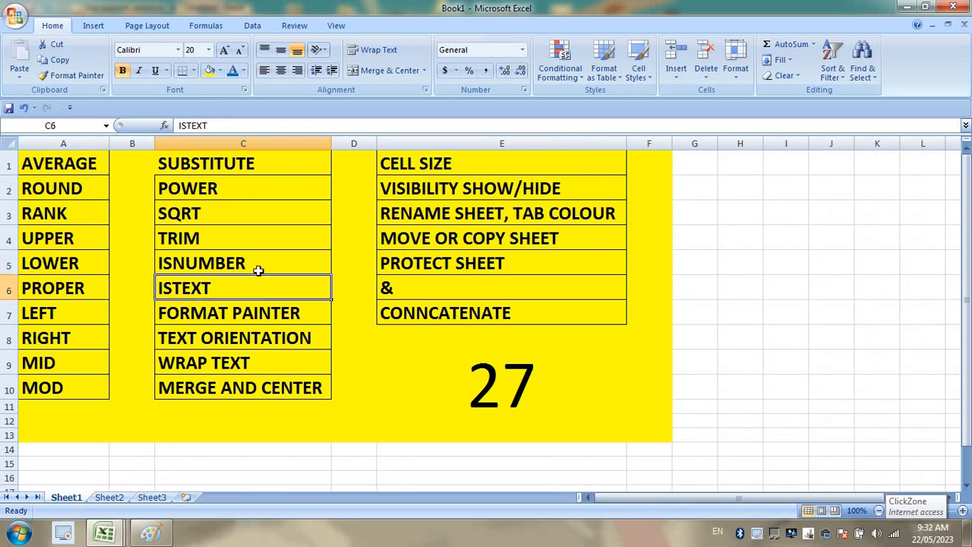
pyautogui.moveTo(256, 269); pyautogui.dragTo(276, 280)
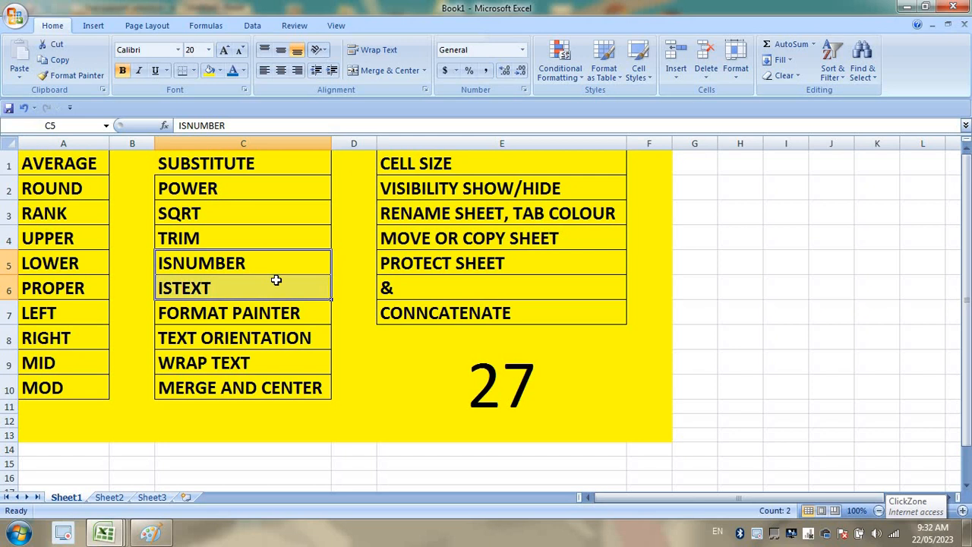
pyautogui.click(275, 281)
pyautogui.click(269, 317)
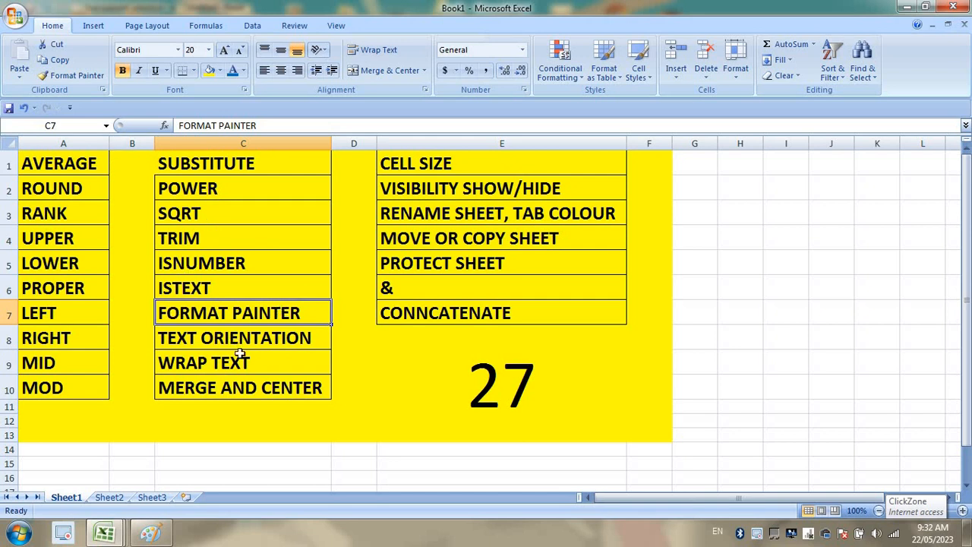
pyautogui.click(76, 76)
pyautogui.click(110, 497)
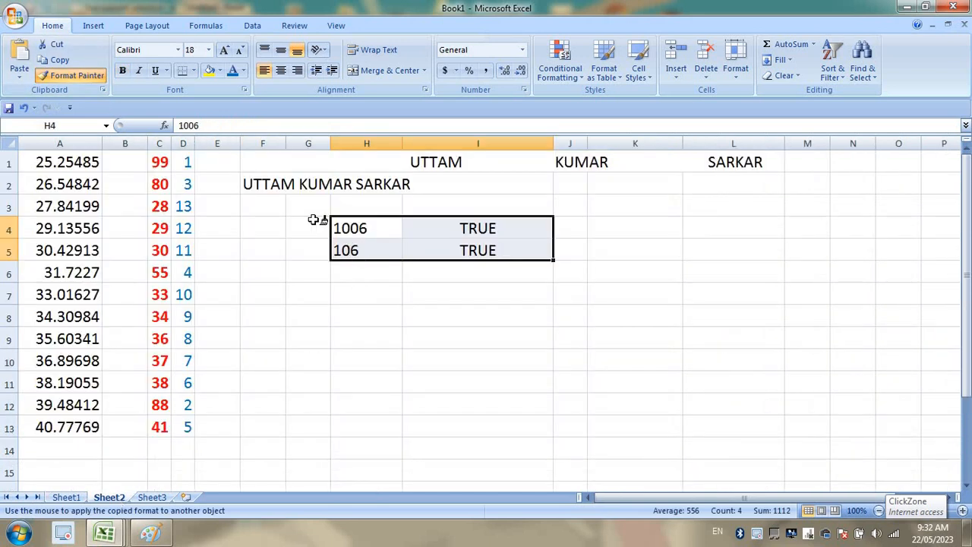
pyautogui.moveTo(163, 159)
pyautogui.mouseDown()
pyautogui.moveTo(195, 266)
pyautogui.moveTo(200, 407)
pyautogui.moveTo(191, 429)
pyautogui.mouseUp()
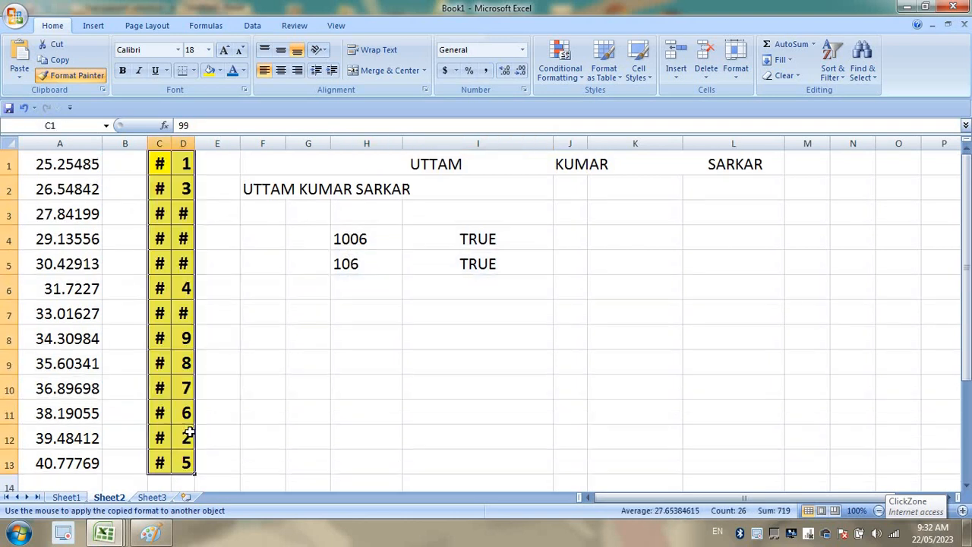
# AutoFit columns C and D so the numbers show, then return to Sheet1.
pyautogui.doubleClick(196, 143)
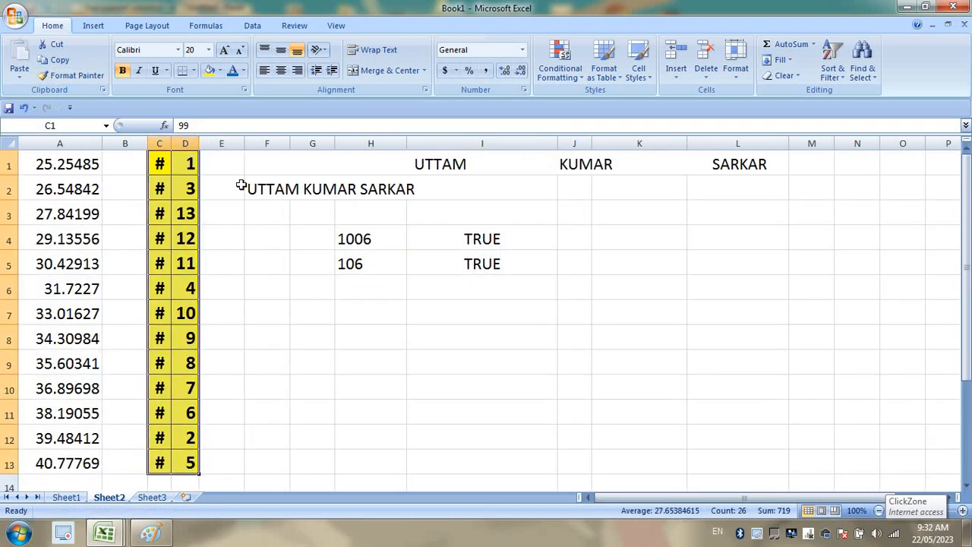
pyautogui.doubleClick(171, 143)
pyautogui.click(254, 236)
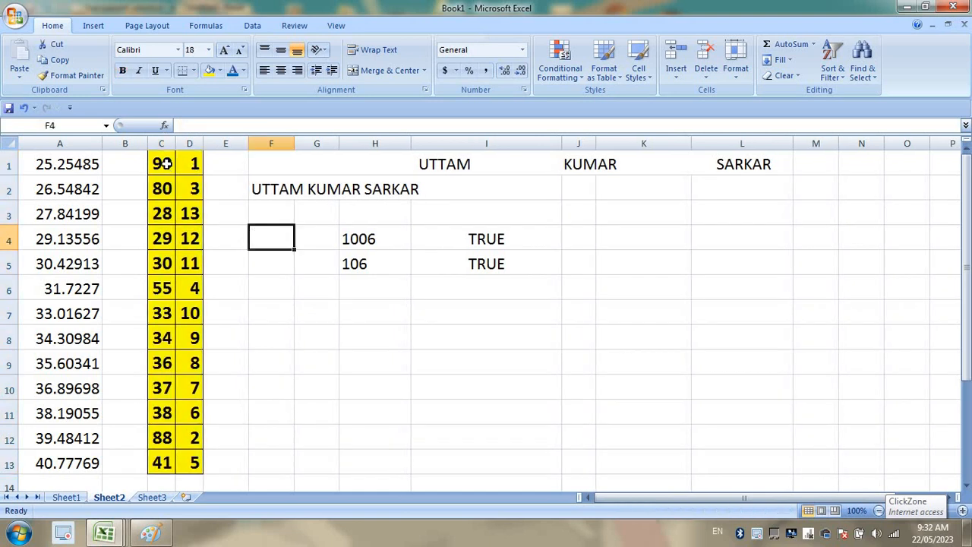
pyautogui.moveTo(163, 162); pyautogui.dragTo(195, 458)
pyautogui.click(270, 358)
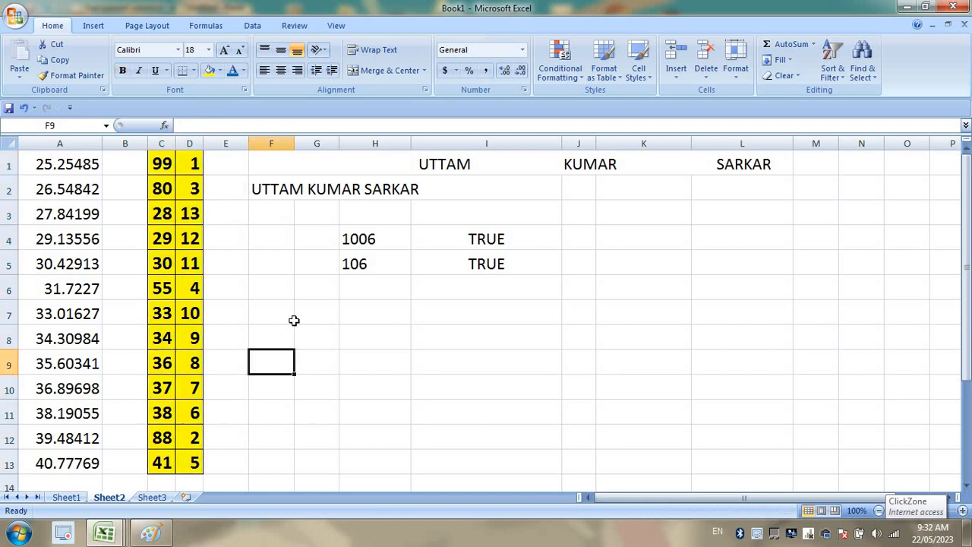
pyautogui.click(66, 497)
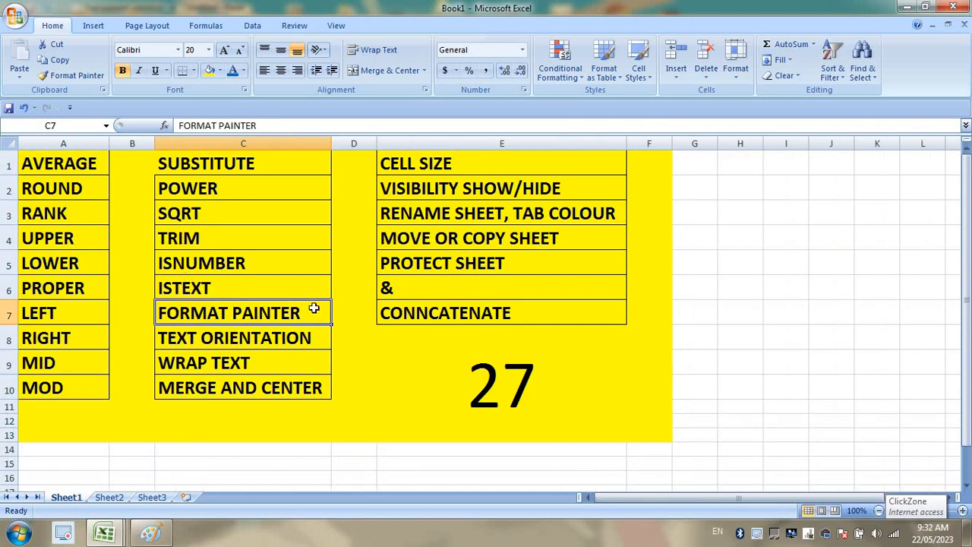
# Give the merged 27 cell in E8 a blue font and pink fill.
pyautogui.click(507, 349)
pyautogui.click(232, 69)
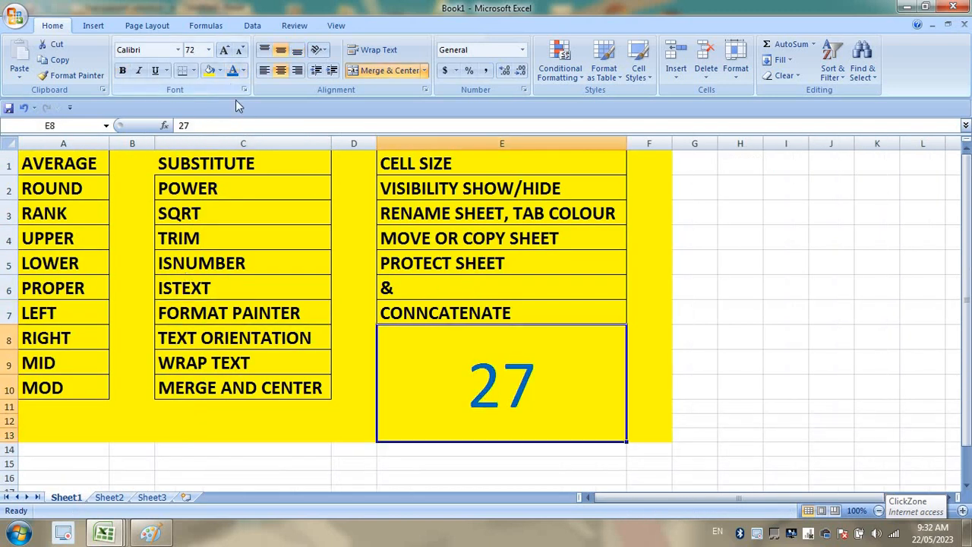
pyautogui.click(220, 71)
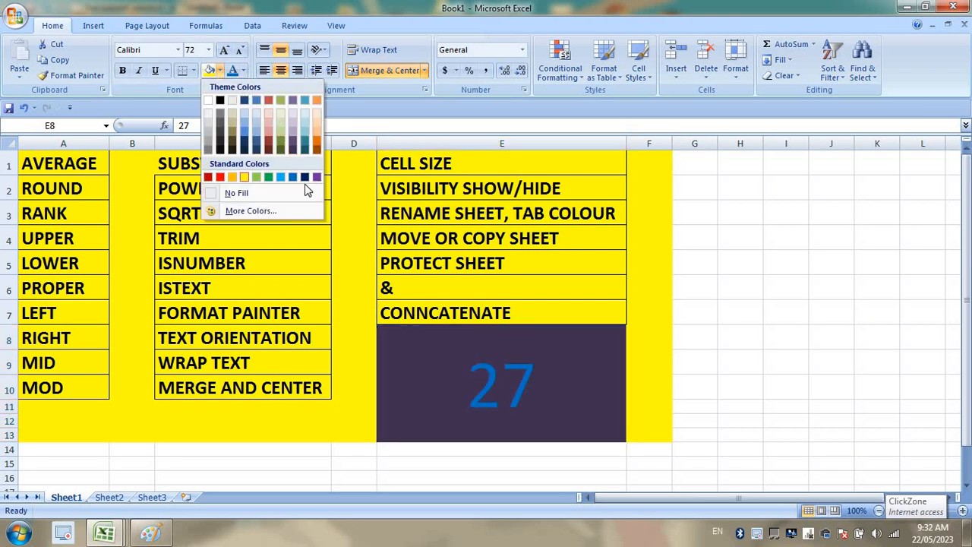
pyautogui.click(616, 303)
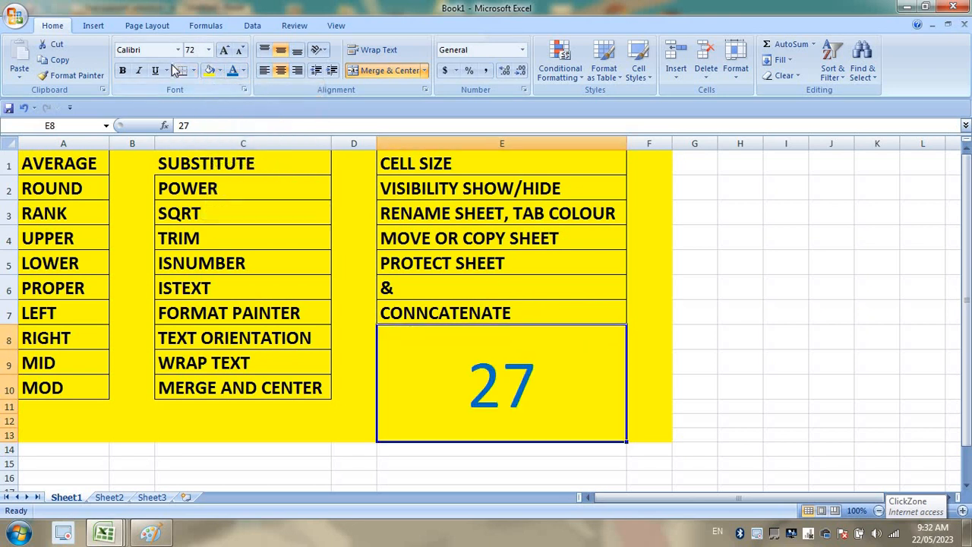
pyautogui.click(219, 71)
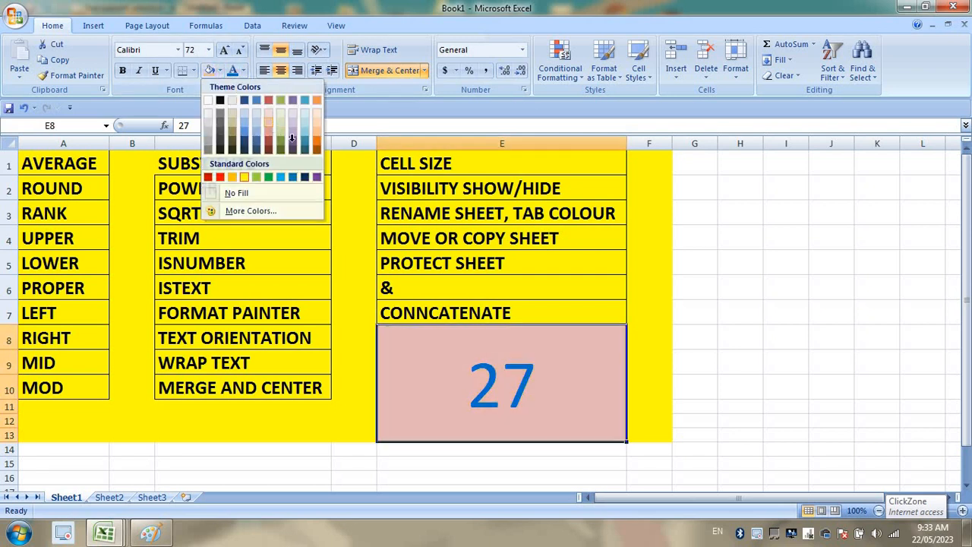
pyautogui.click(291, 137)
# Paint E8's format onto Sheet2's J1:J6, widen column J, enter 5, then return to Sheet1.
pyautogui.click(79, 79)
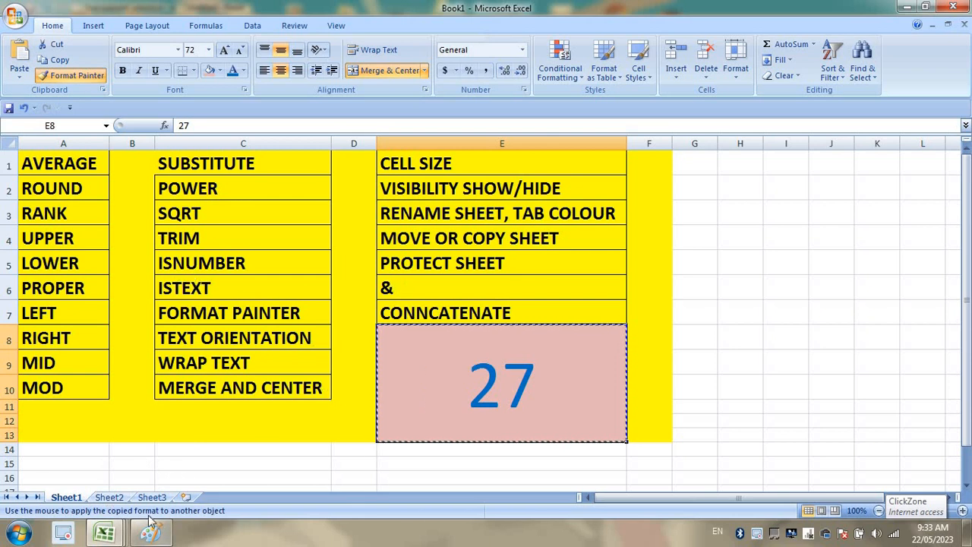
pyautogui.click(109, 497)
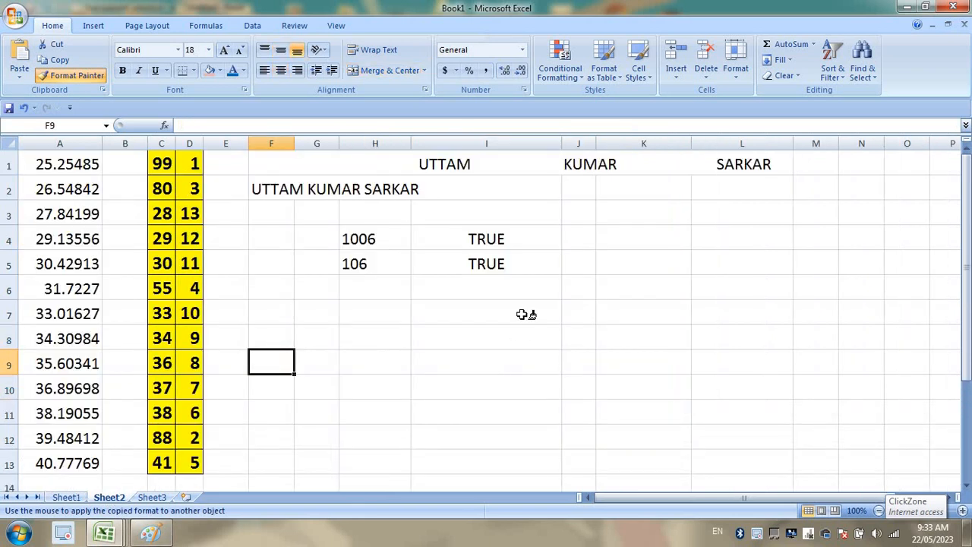
pyautogui.click(596, 164)
pyautogui.click(629, 217)
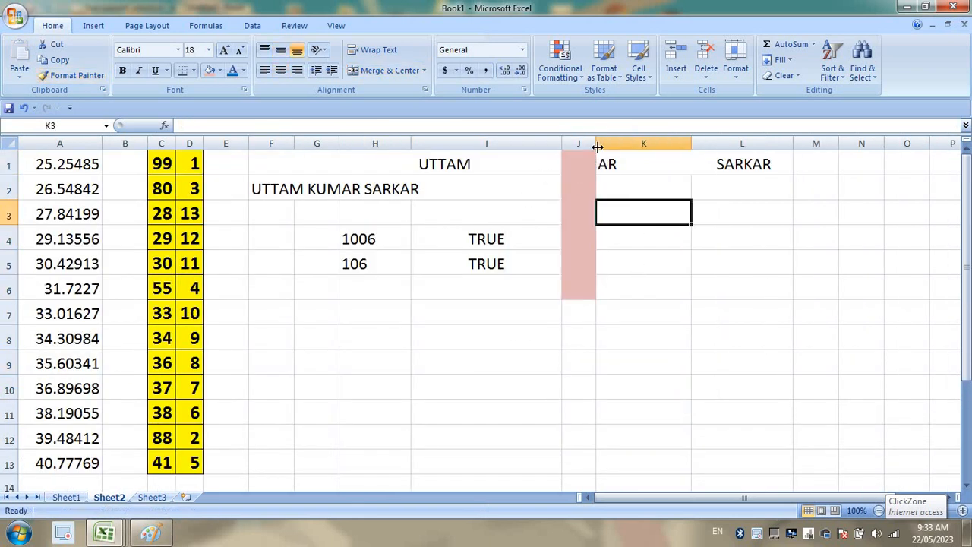
pyautogui.moveTo(598, 146); pyautogui.dragTo(634, 147)
pyautogui.click(585, 218)
pyautogui.write('5')
pyautogui.press('Return')
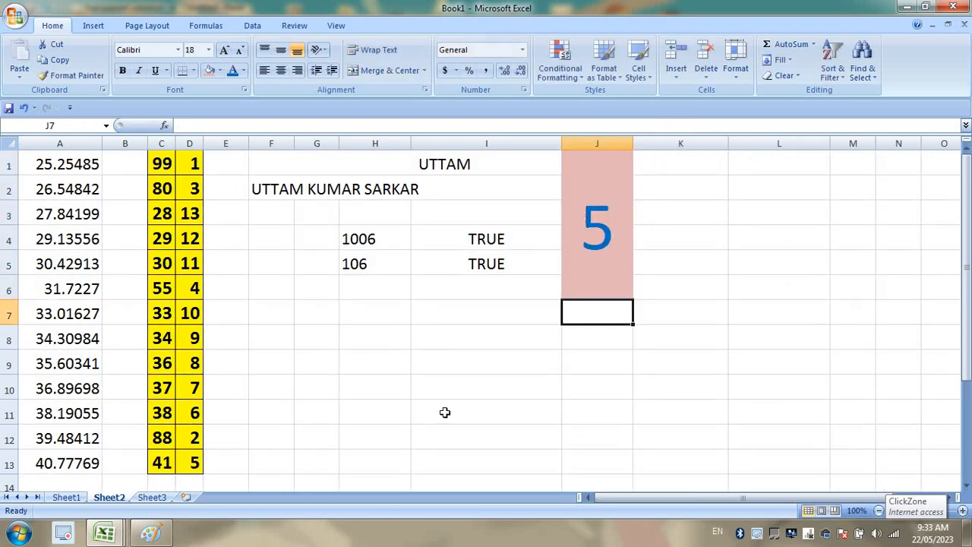
pyautogui.click(66, 497)
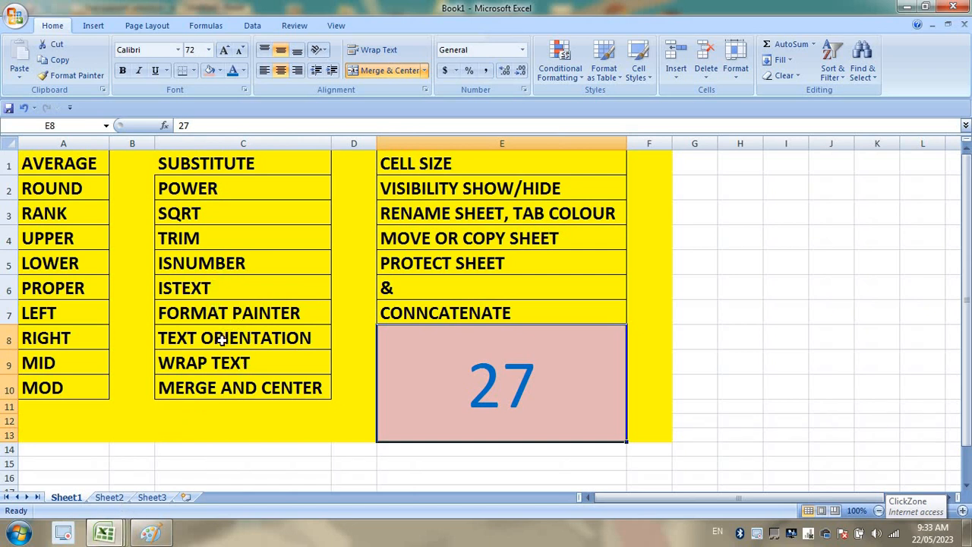
# Try vertical, clockwise, counterclockwise and rotate-down orientations on the 27 in E8.
pyautogui.click(222, 339)
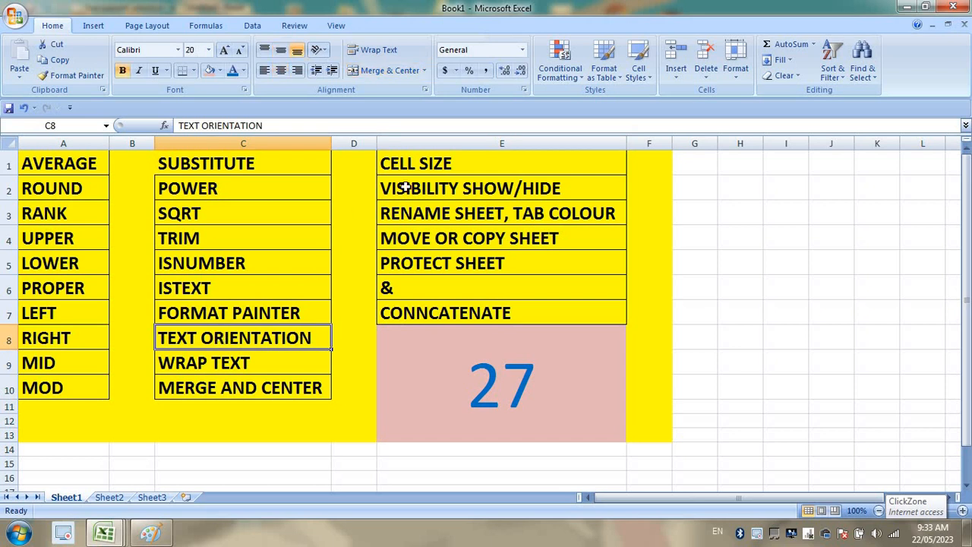
pyautogui.click(477, 392)
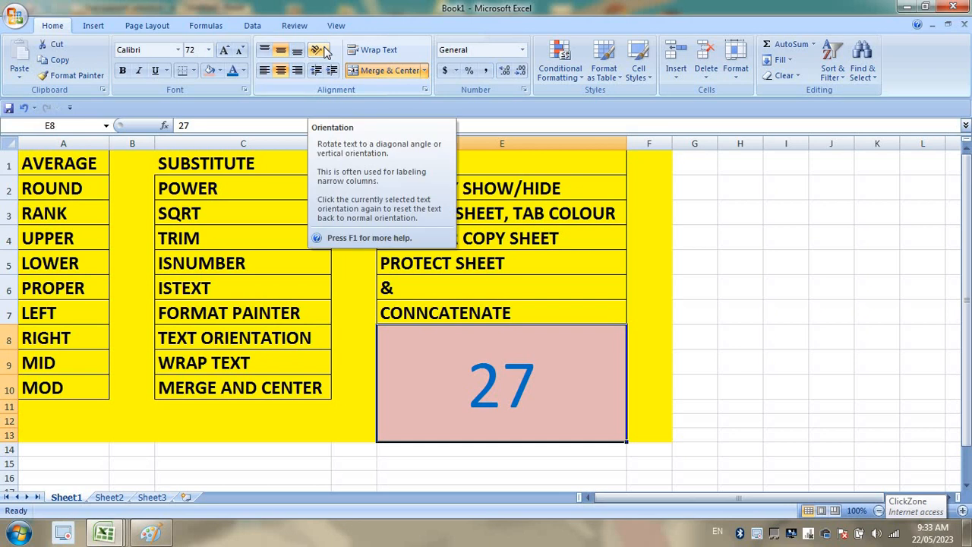
pyautogui.click(319, 50)
pyautogui.click(338, 97)
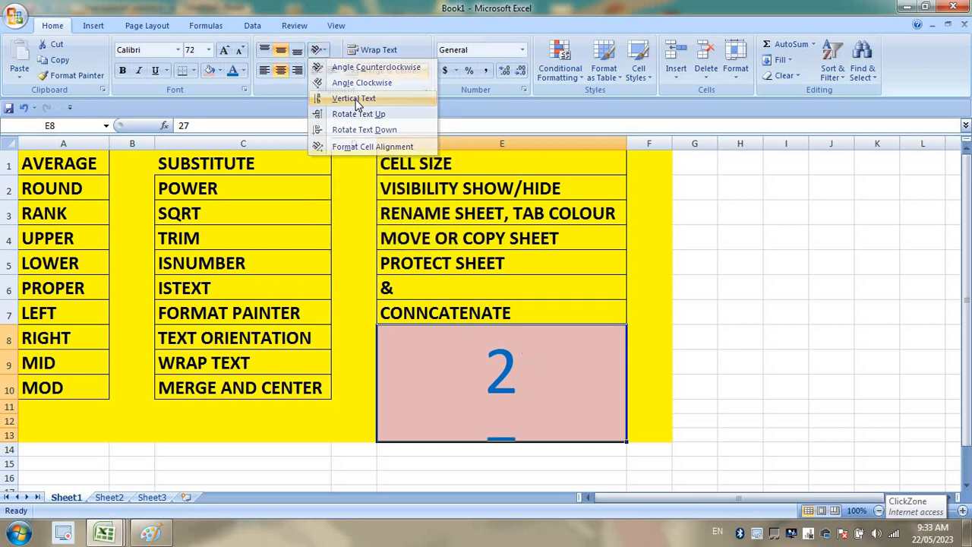
pyautogui.click(317, 49)
pyautogui.click(337, 82)
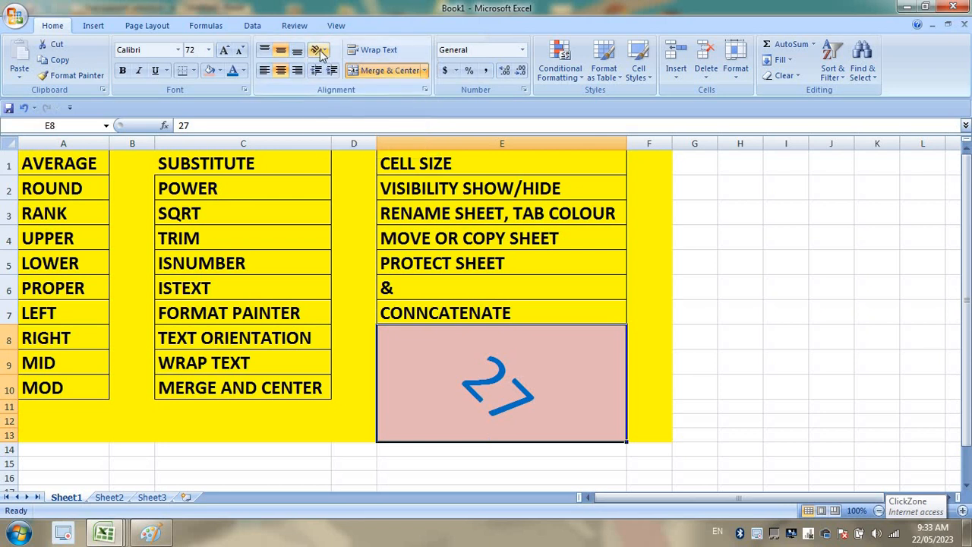
pyautogui.click(319, 50)
pyautogui.click(357, 67)
pyautogui.click(325, 50)
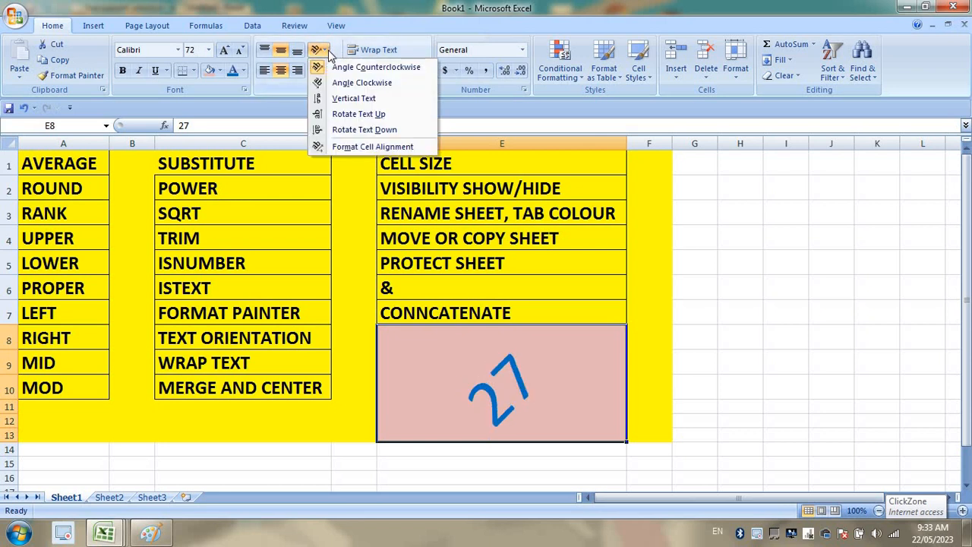
pyautogui.click(338, 82)
pyautogui.click(319, 50)
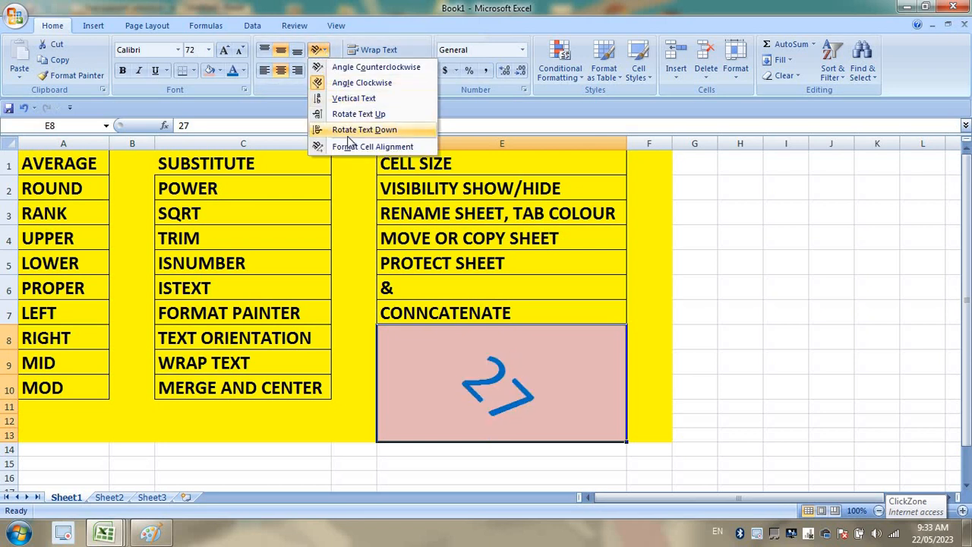
pyautogui.click(359, 130)
pyautogui.click(319, 50)
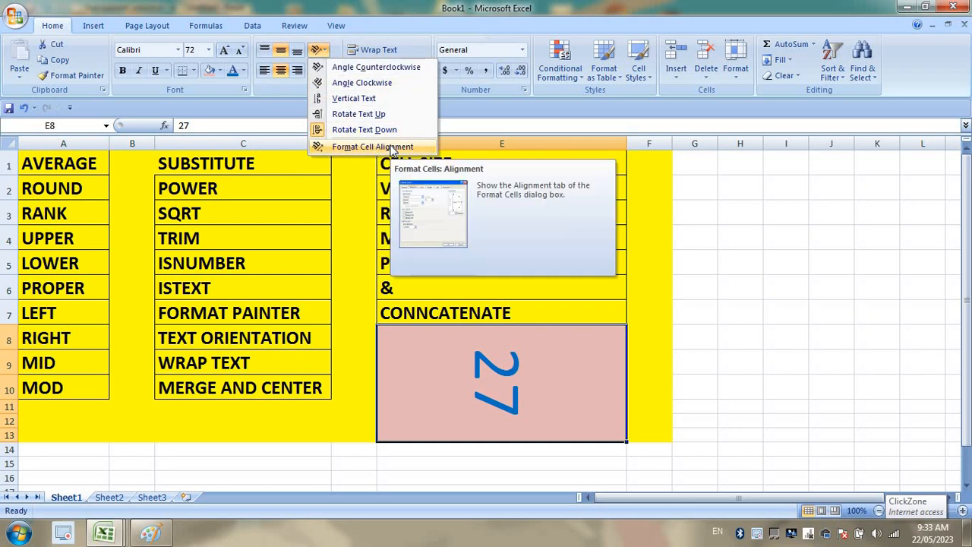
# Set the 27's text angle to about 26 degrees in Format Cells Alignment.
pyautogui.click(393, 148)
pyautogui.moveTo(805, 168); pyautogui.dragTo(841, 117)
pyautogui.click(767, 338)
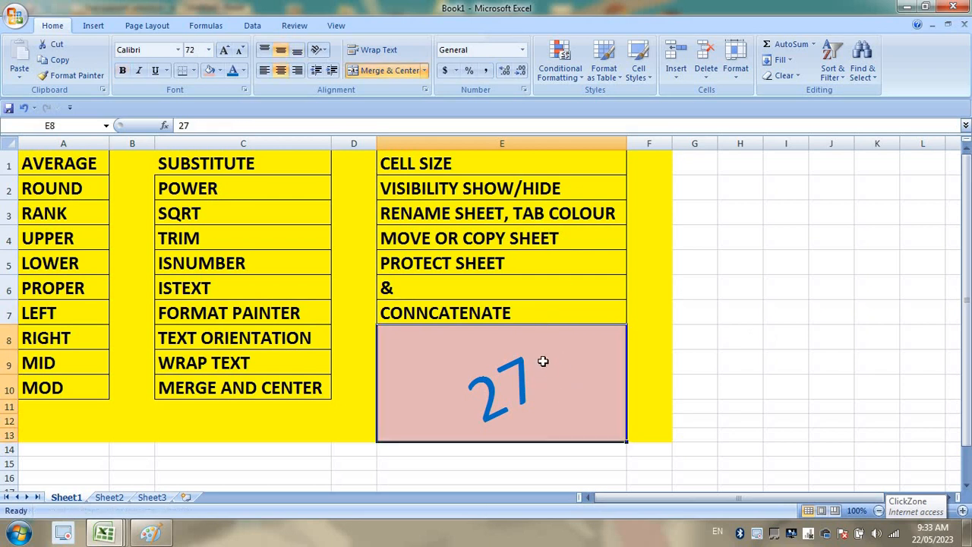
pyautogui.moveTo(95, 164); pyautogui.dragTo(482, 407)
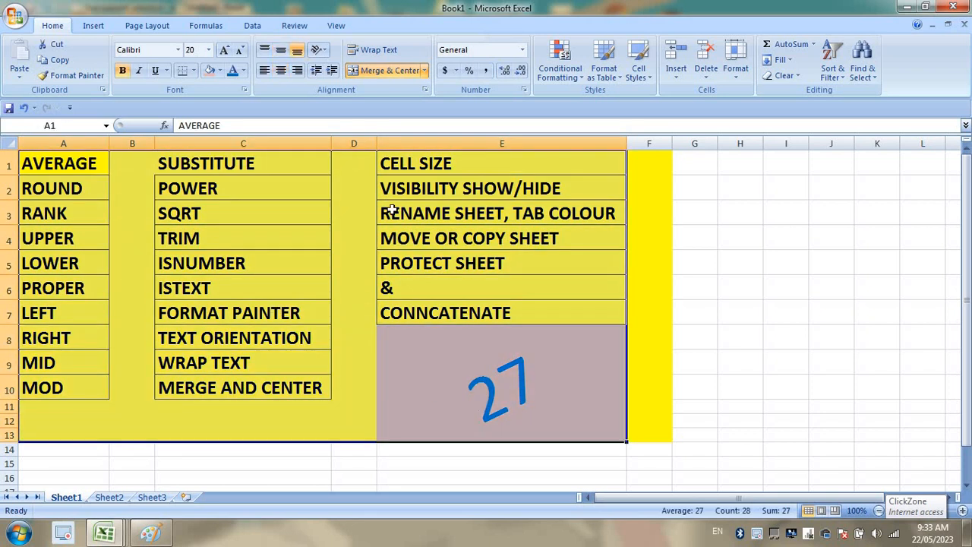
# Look over the SUBSTITUTE, SQRT, CELL SIZE and WRAP TEXT entries in the function list.
pyautogui.click(195, 213)
pyautogui.click(58, 163)
pyautogui.click(195, 162)
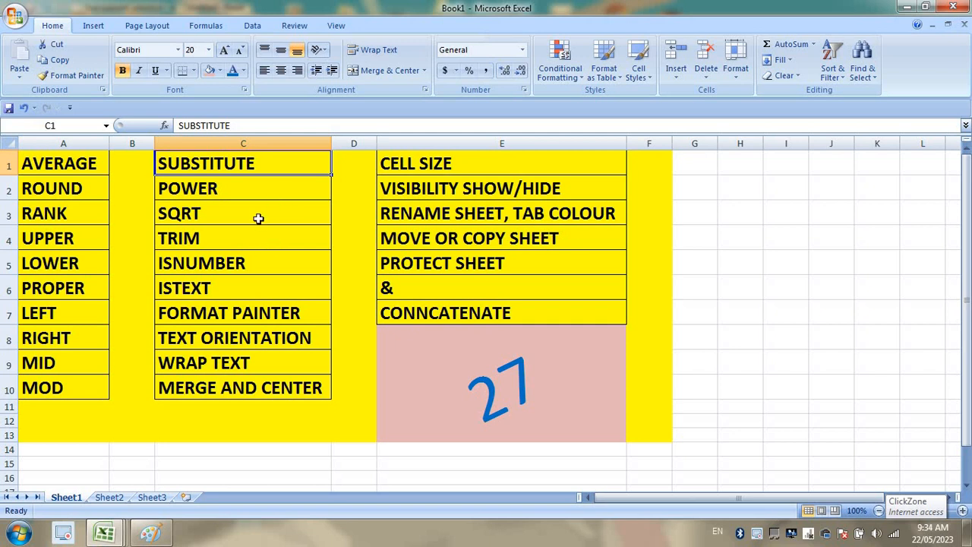
pyautogui.click(258, 218)
pyautogui.click(421, 172)
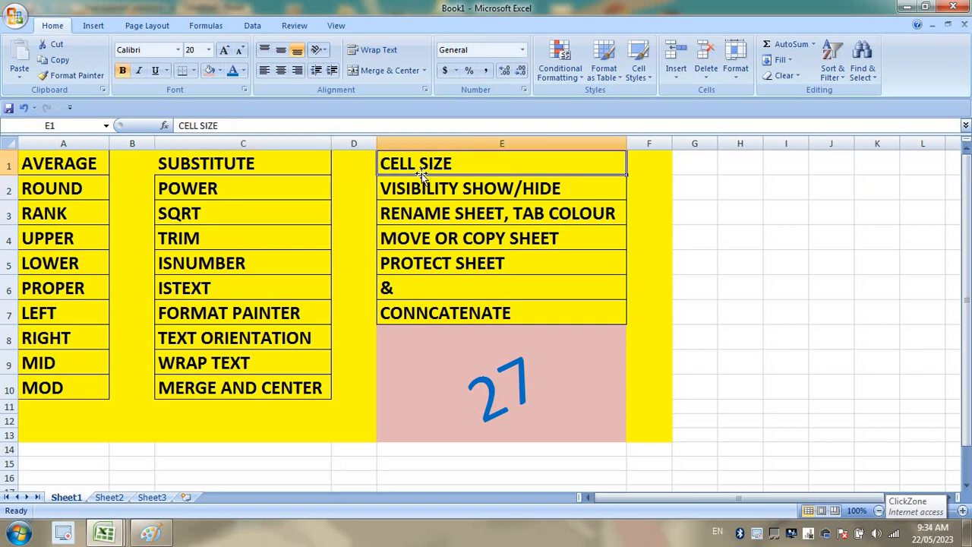
pyautogui.click(508, 183)
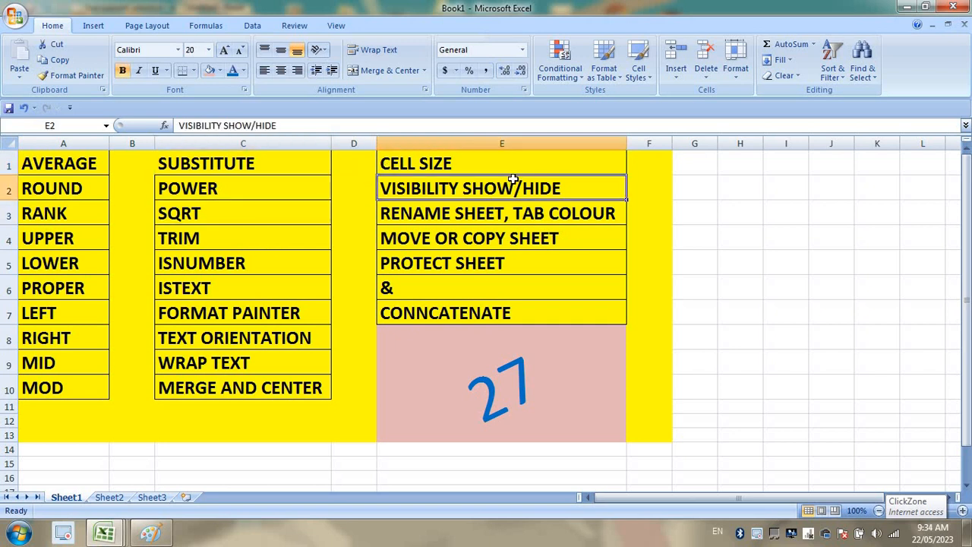
pyautogui.click(236, 365)
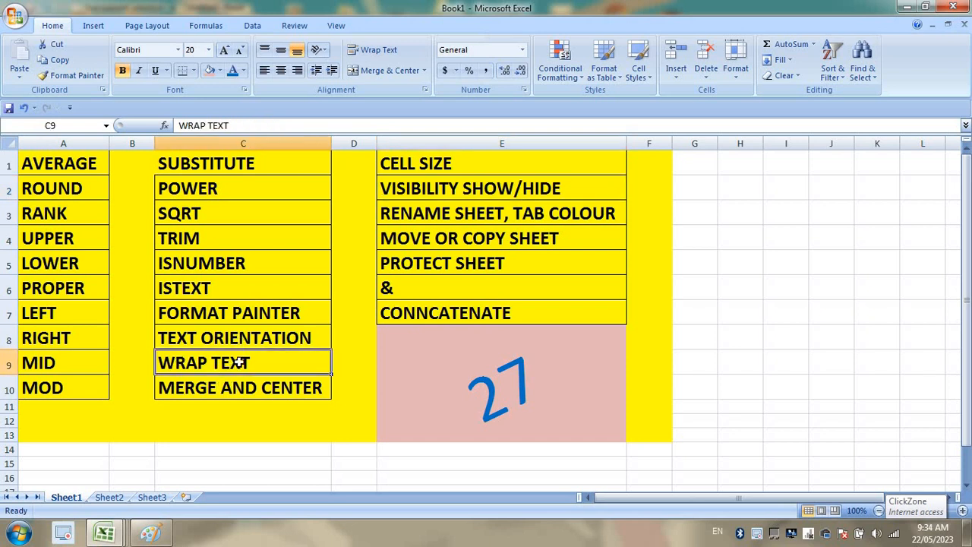
pyautogui.click(63, 436)
# Enter long sample text in C12, heighten row 12, wrap the text, then clear C12.
pyautogui.click(195, 418)
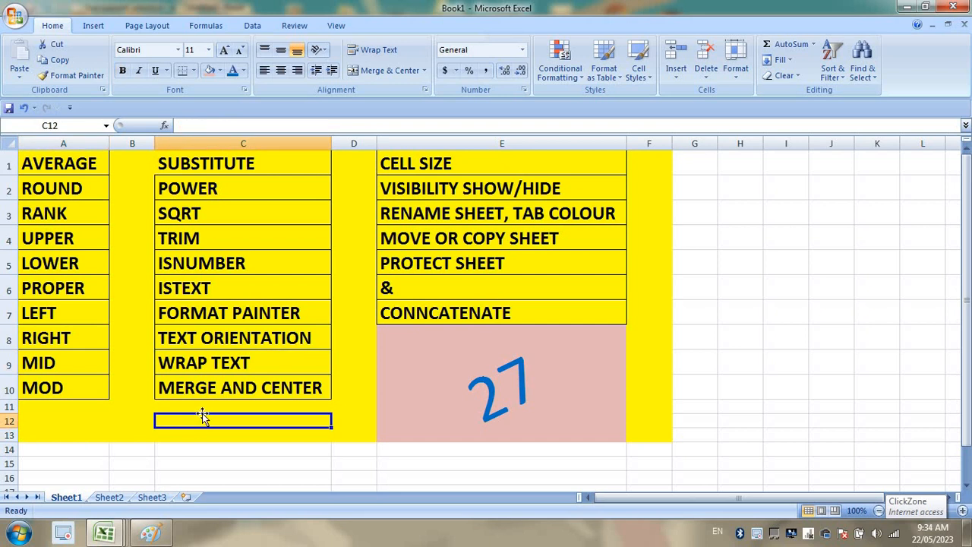
pyautogui.write('JDK FDSAK FDSAKFDSJAKLJ FKLDSAKFDSAKJFKL DSJA')
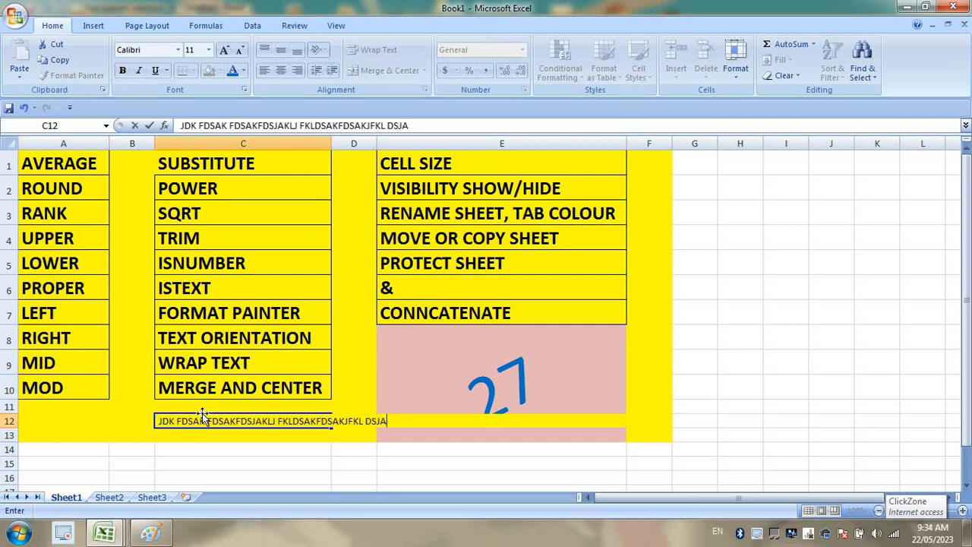
pyautogui.write('KL FJKLDSAJ KL FJDSAKLJ FKDSAJLKF JDSLAKJF KLDSJKLD JSAKL')
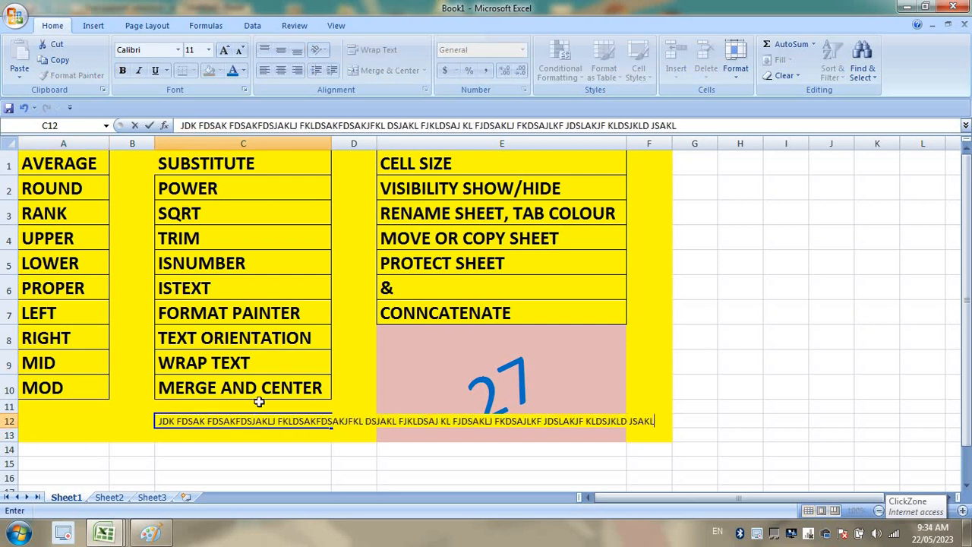
pyautogui.press('Return')
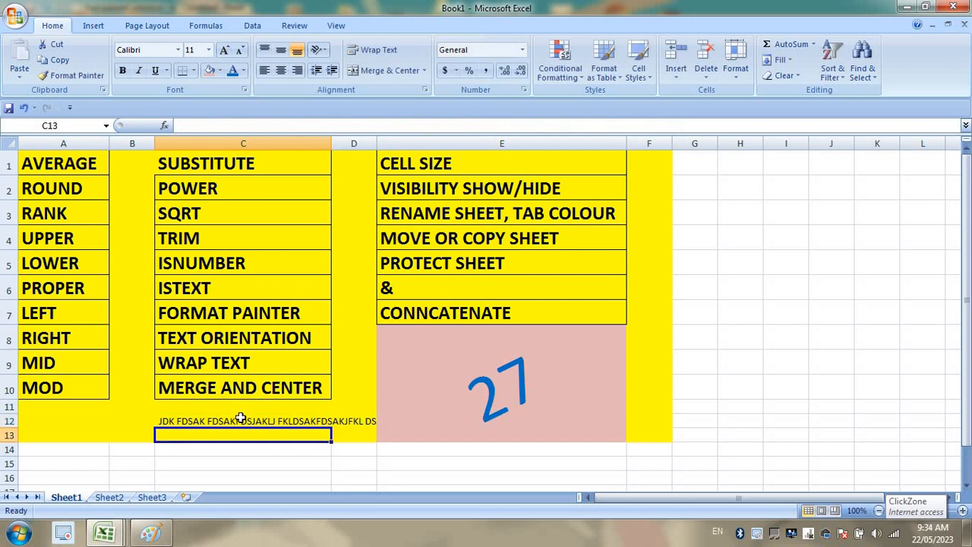
pyautogui.click(243, 419)
pyautogui.moveTo(12, 427); pyautogui.dragTo(12, 473)
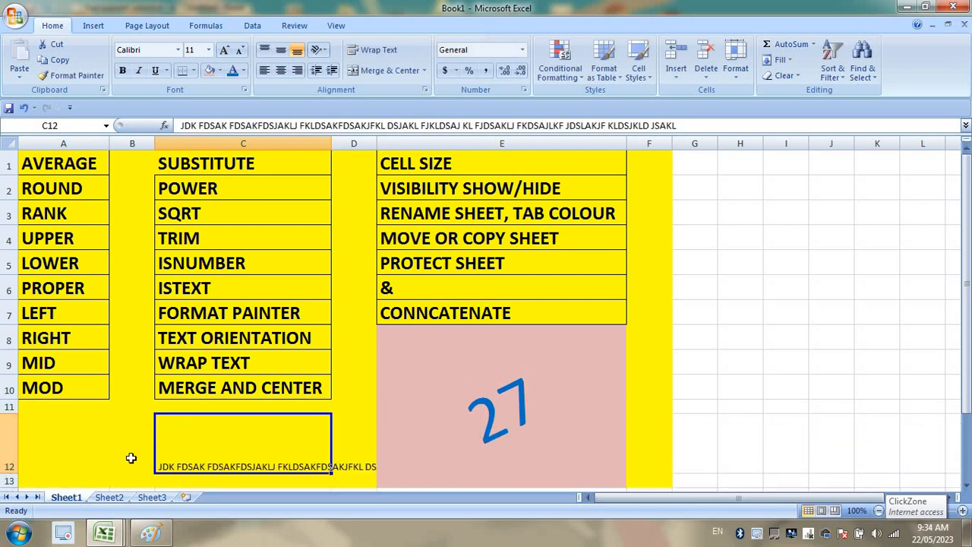
pyautogui.click(373, 51)
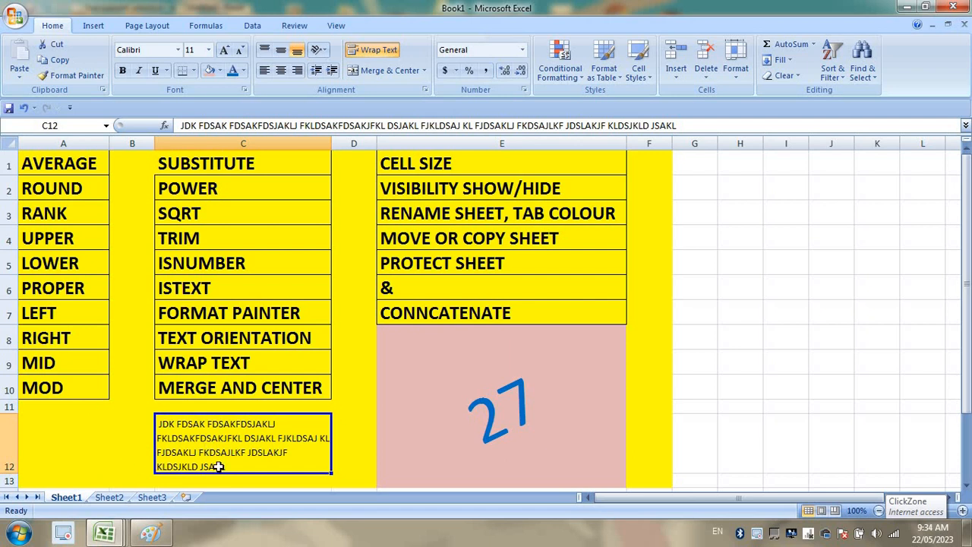
pyautogui.press('Delete')
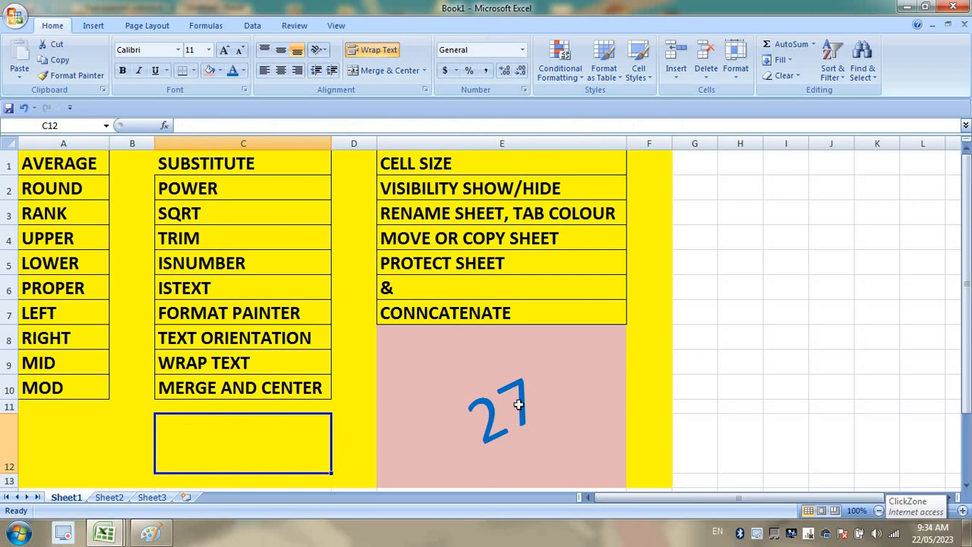
pyautogui.click(508, 402)
# Centre the text in C10 and unmerge the cells holding 27.
pyautogui.click(209, 389)
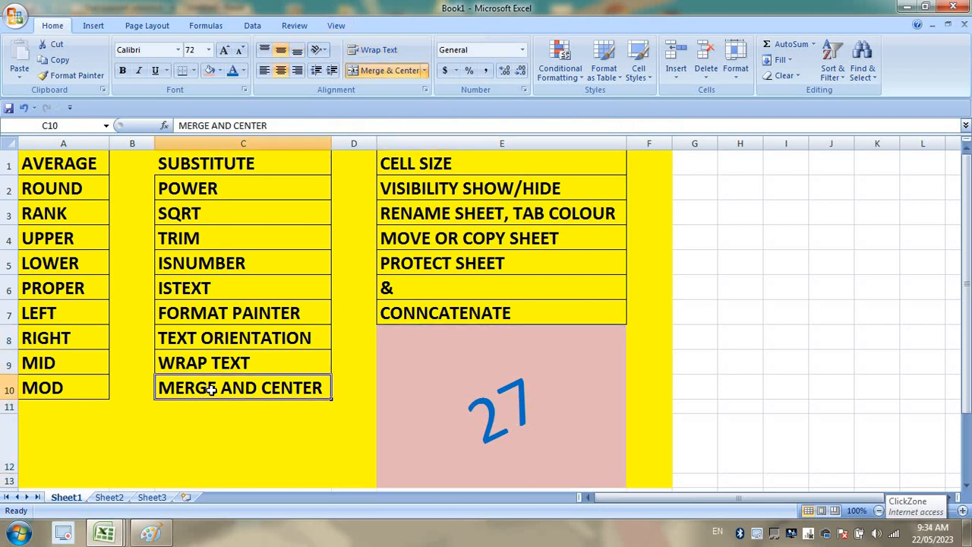
pyautogui.click(361, 73)
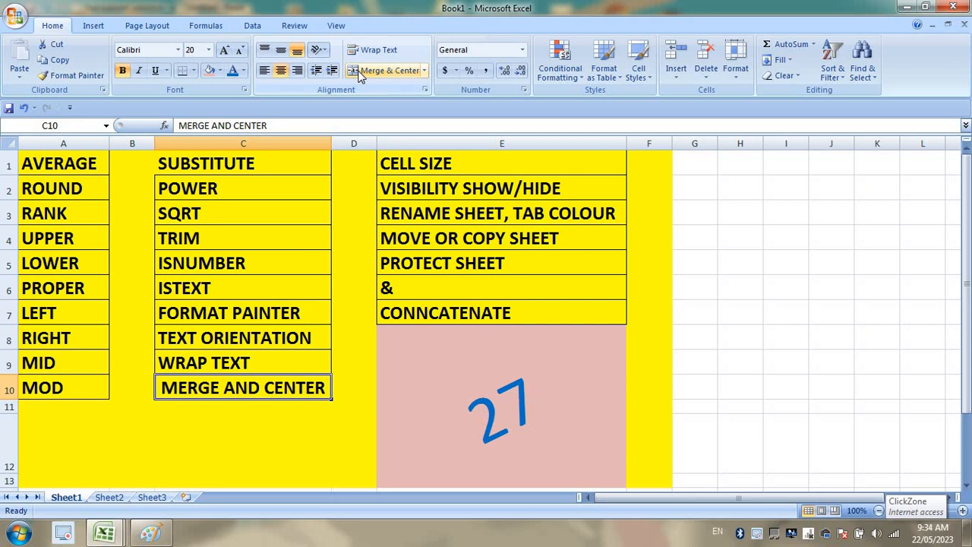
pyautogui.click(448, 338)
pyautogui.click(389, 71)
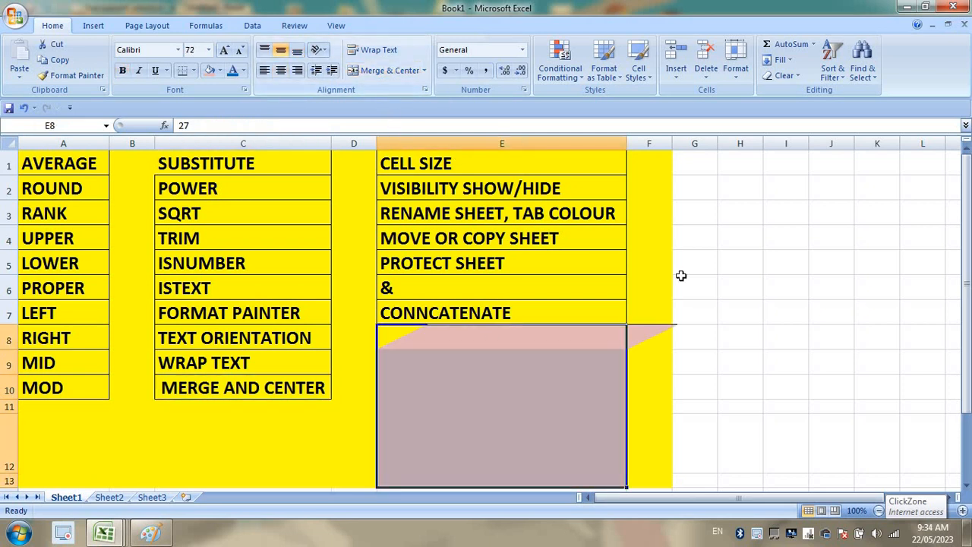
# Merge and centre E8:E12 into one cell showing the big 27.
pyautogui.click(725, 310)
pyautogui.click(475, 337)
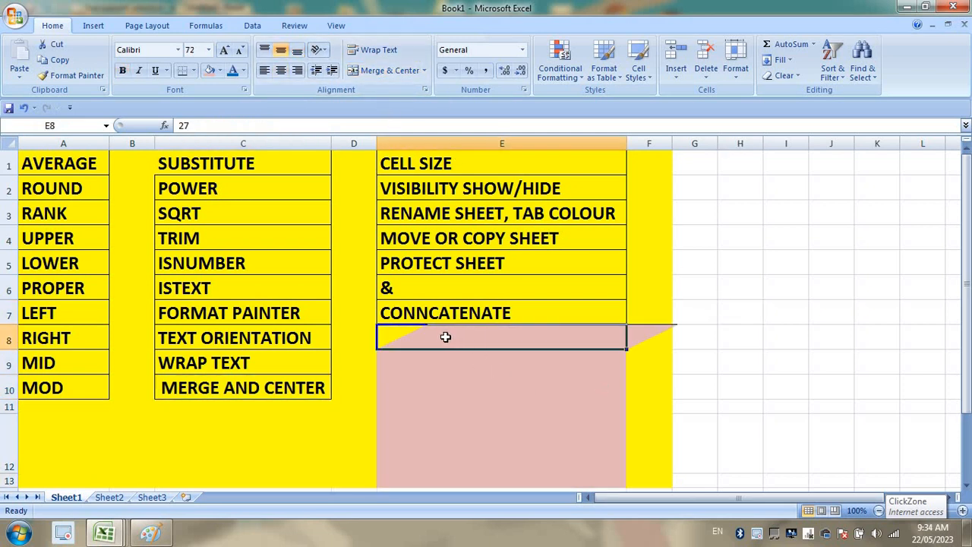
pyautogui.moveTo(444, 336); pyautogui.dragTo(445, 481)
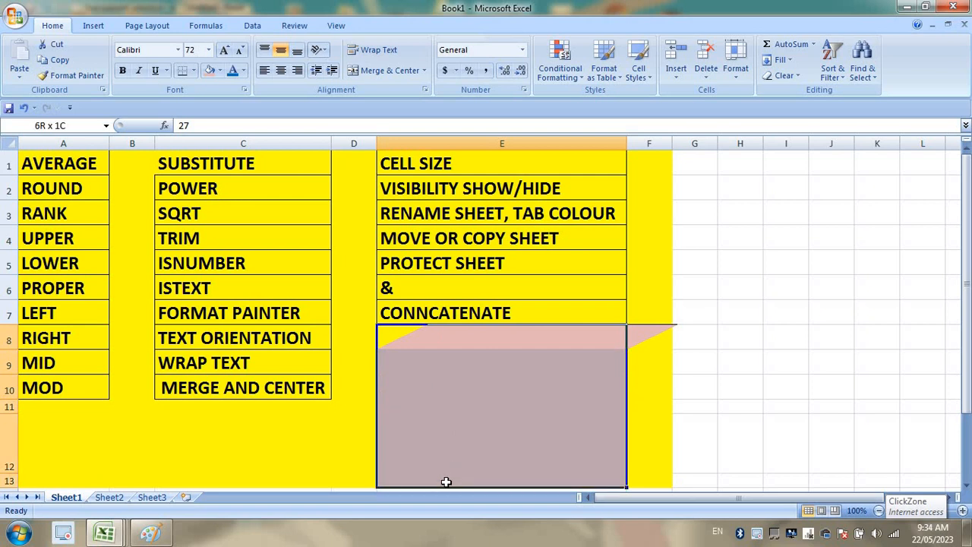
pyautogui.click(388, 69)
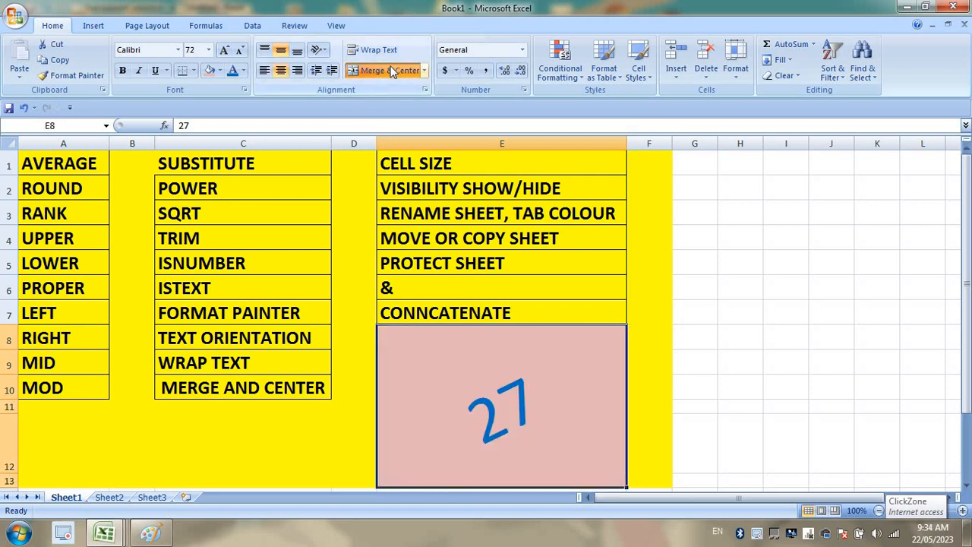
pyautogui.click(633, 384)
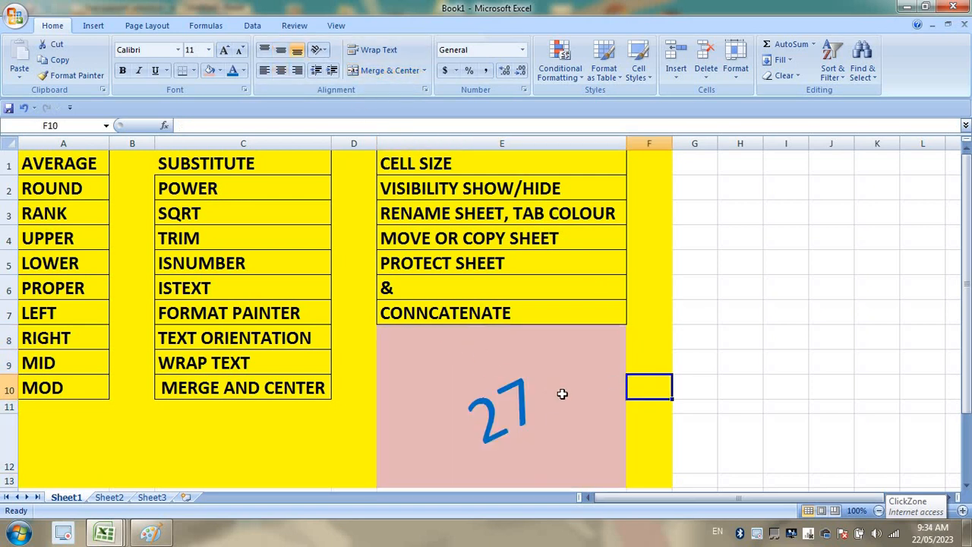
# Merge the empty block G2:I9 into a single cell.
pyautogui.click(357, 228)
pyautogui.click(351, 296)
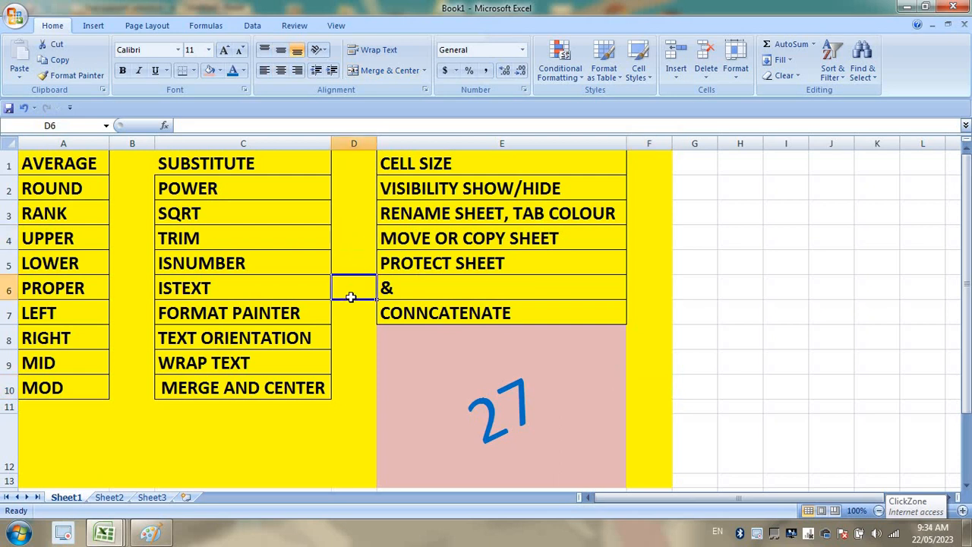
pyautogui.click(349, 369)
pyautogui.moveTo(714, 196); pyautogui.dragTo(797, 366)
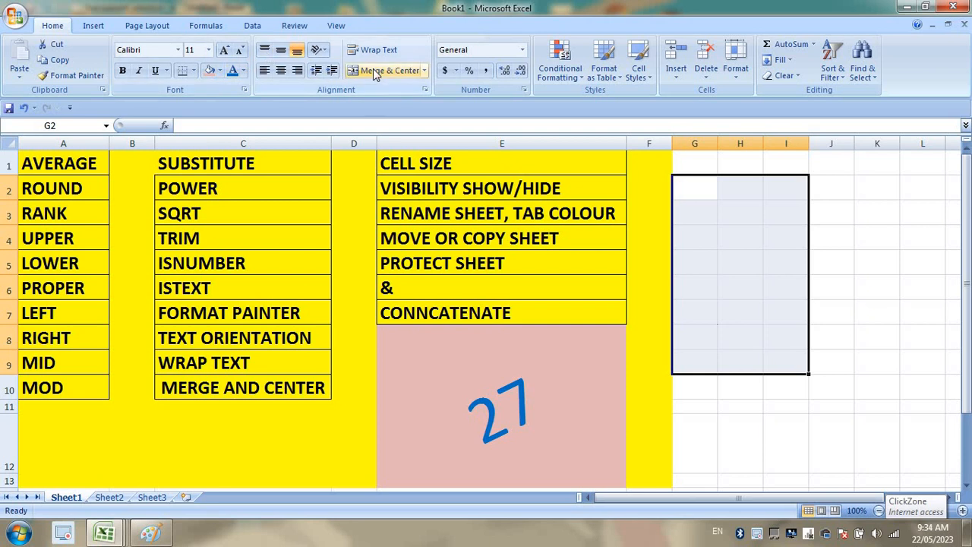
pyautogui.click(382, 73)
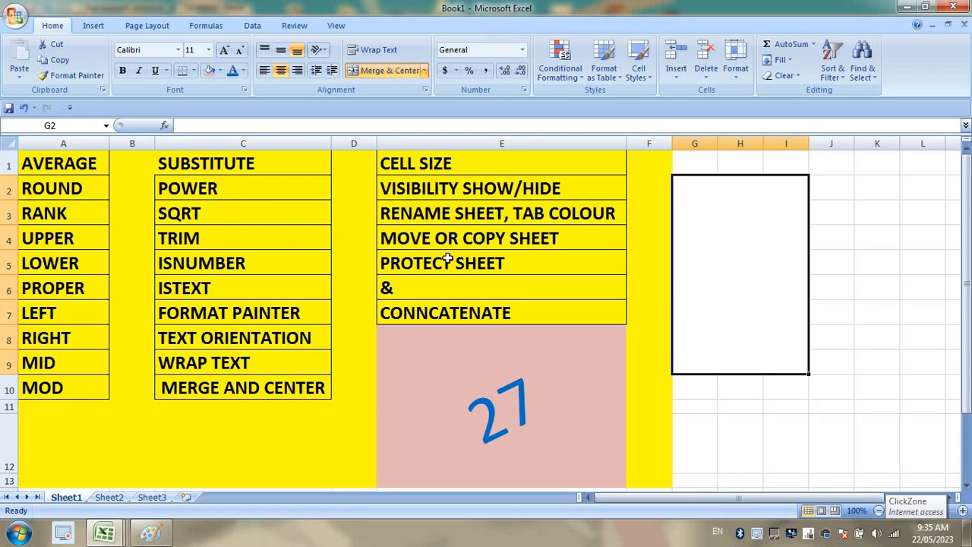
pyautogui.click(478, 144)
pyautogui.click(525, 169)
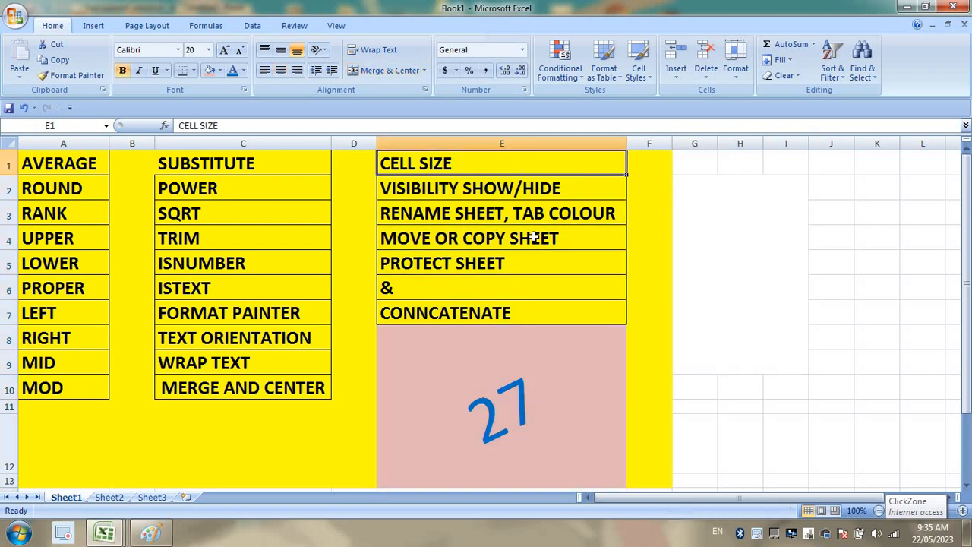
# With the merged 27 cell selected, choose Rename Sheet from the Home > Format menu.
pyautogui.click(540, 362)
pyautogui.click(737, 74)
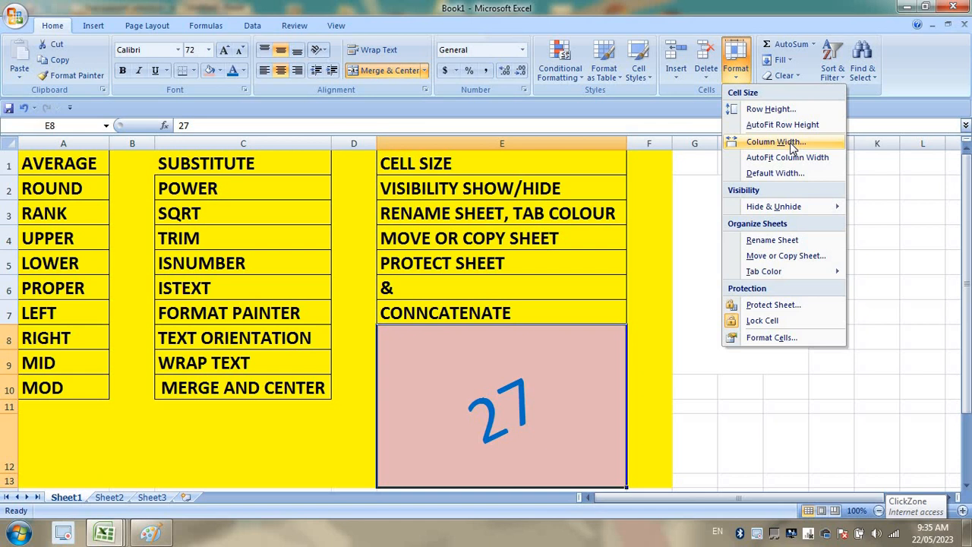
pyautogui.moveTo(806, 209)
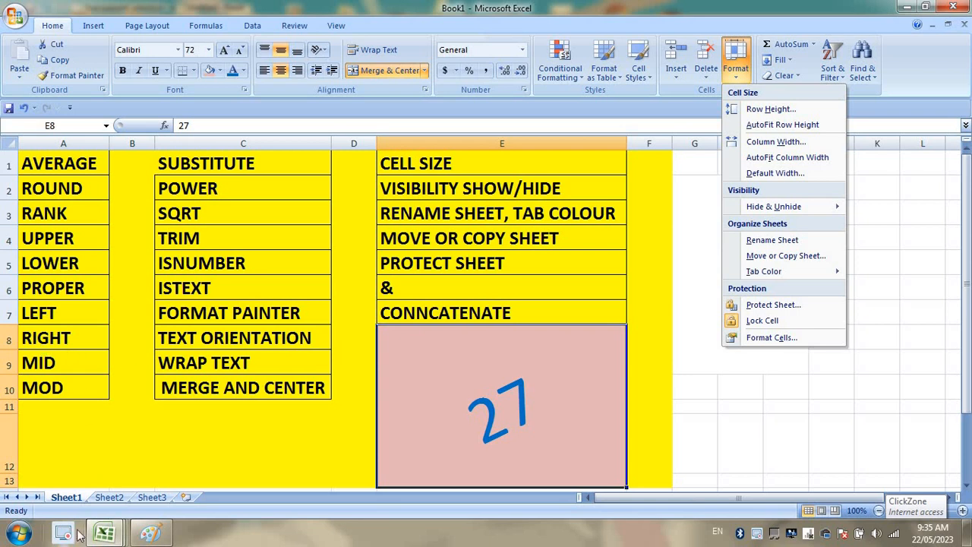
pyautogui.click(759, 239)
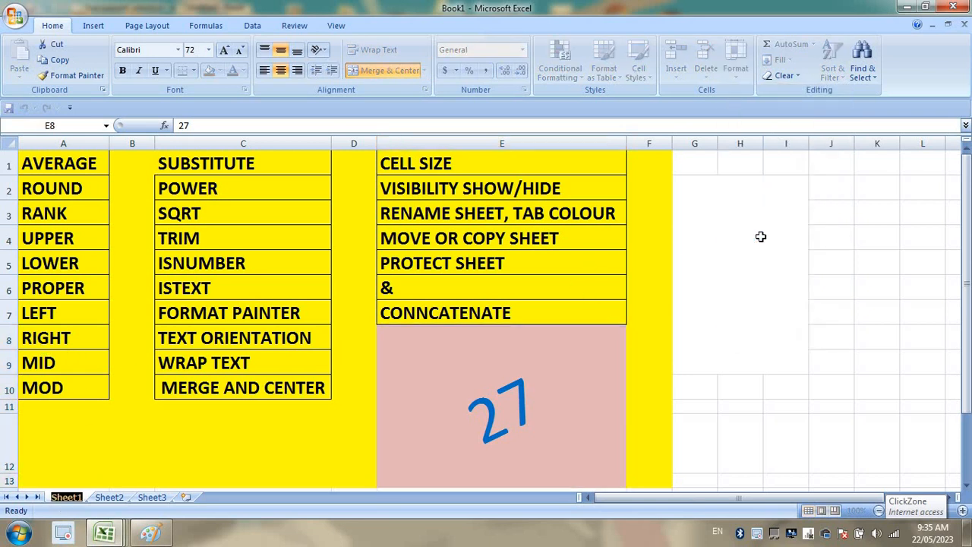
# Rename Sheet1 to 'MY SH=HEET'.
pyautogui.write('MY SH')
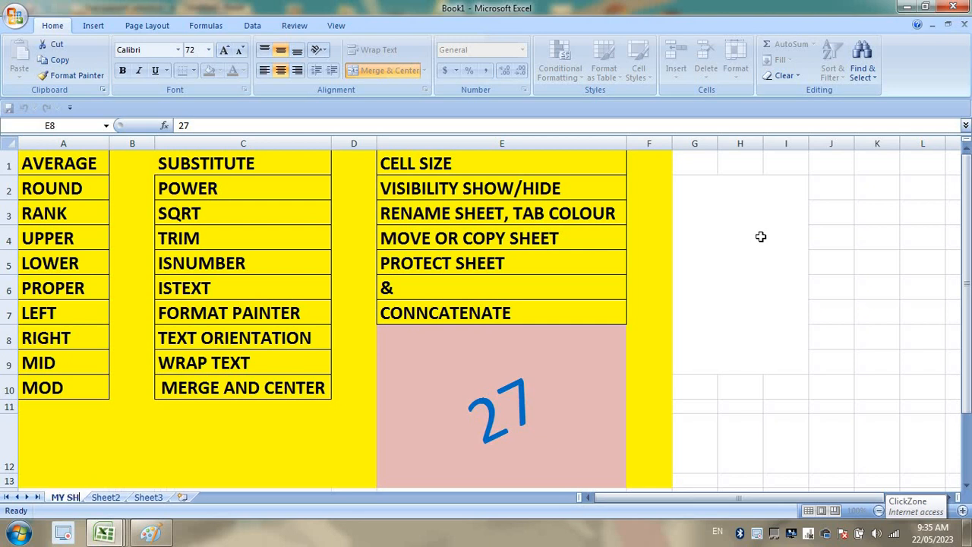
pyautogui.write('=HEET')
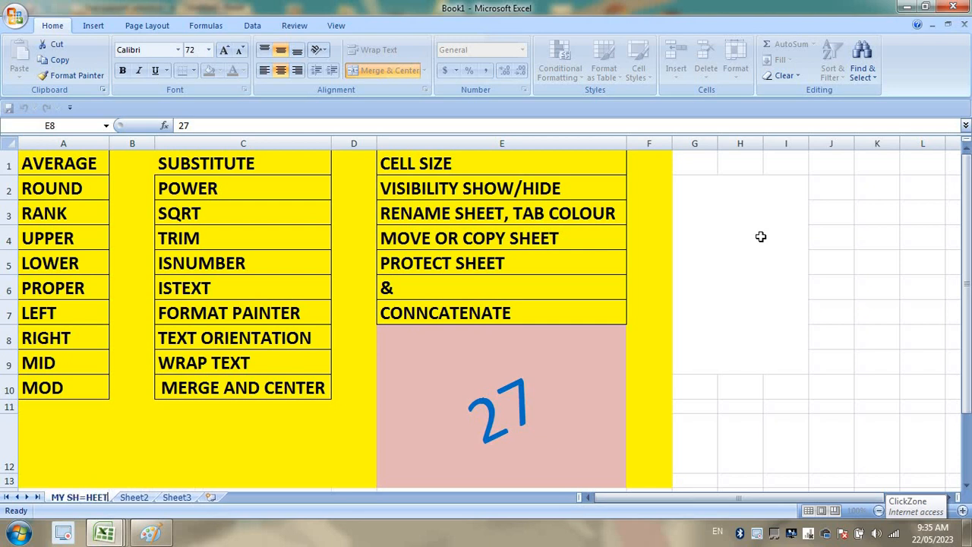
pyautogui.press('Return')
pyautogui.click(592, 212)
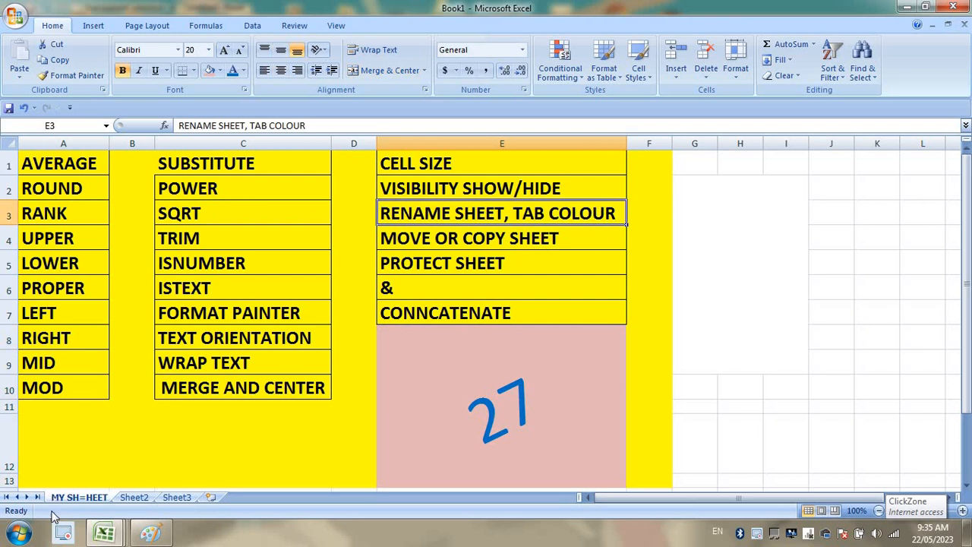
# Give the MY SH=HEET tab a red colour and check it from Sheet2.
pyautogui.click(734, 72)
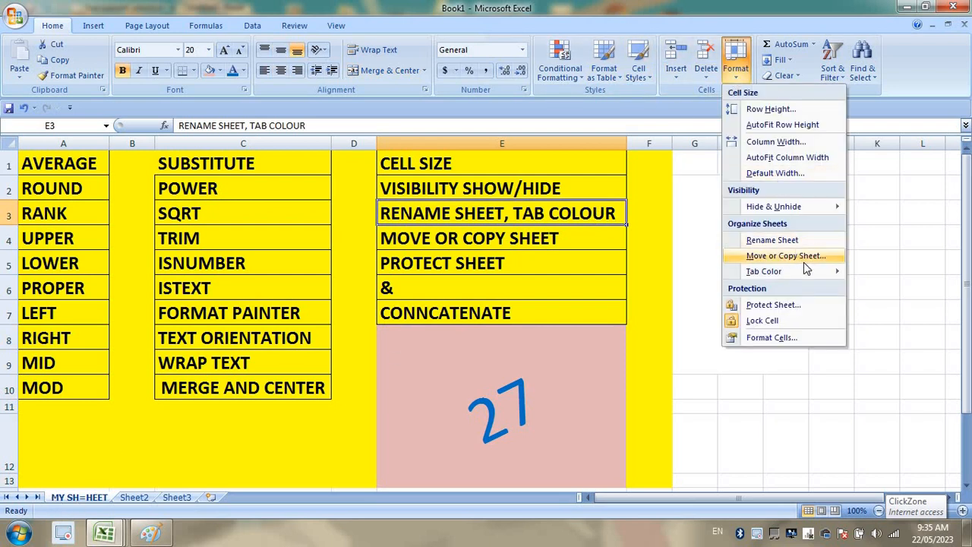
pyautogui.moveTo(810, 271)
pyautogui.click(864, 363)
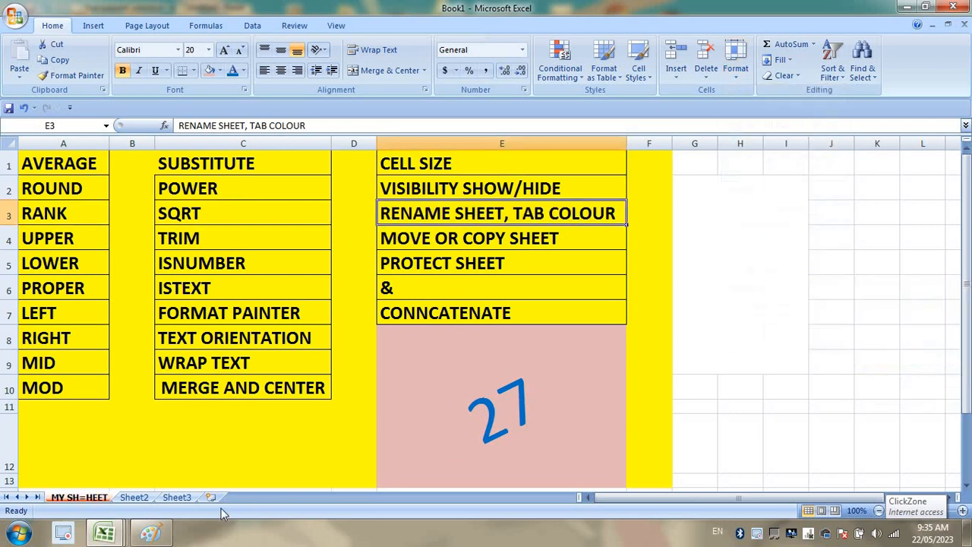
pyautogui.click(133, 497)
pyautogui.click(68, 499)
pyautogui.click(134, 498)
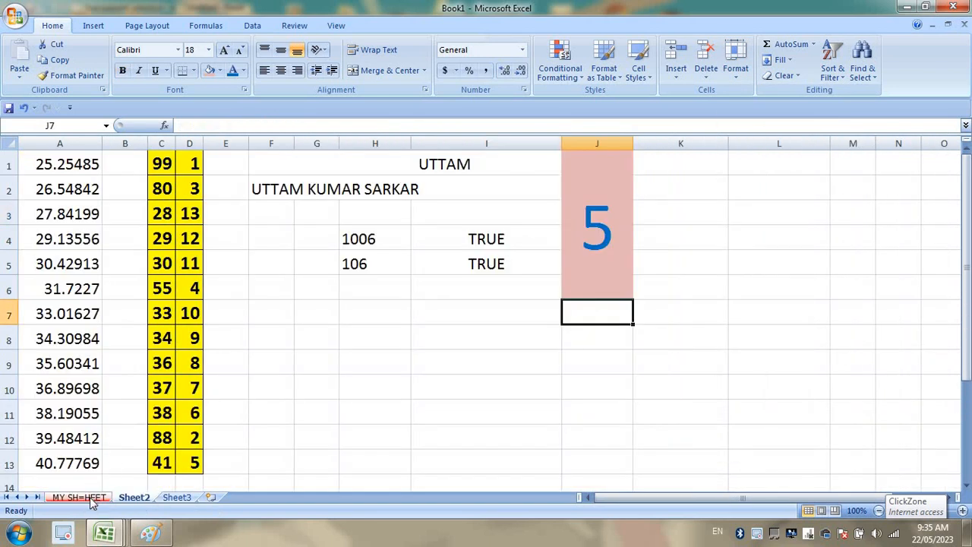
pyautogui.click(79, 497)
pyautogui.click(725, 73)
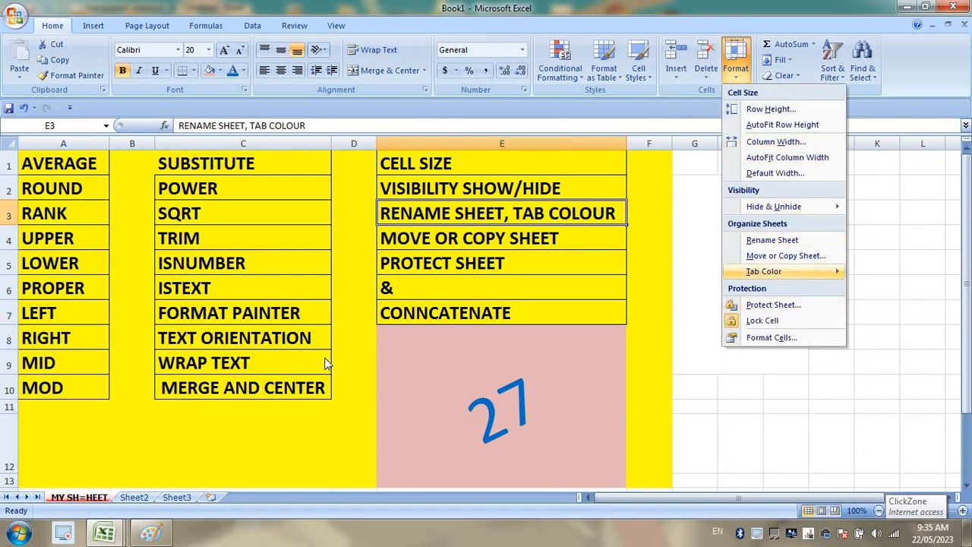
# Insert a new blank worksheet, Sheet4, after Sheet3.
pyautogui.moveTo(763, 271)
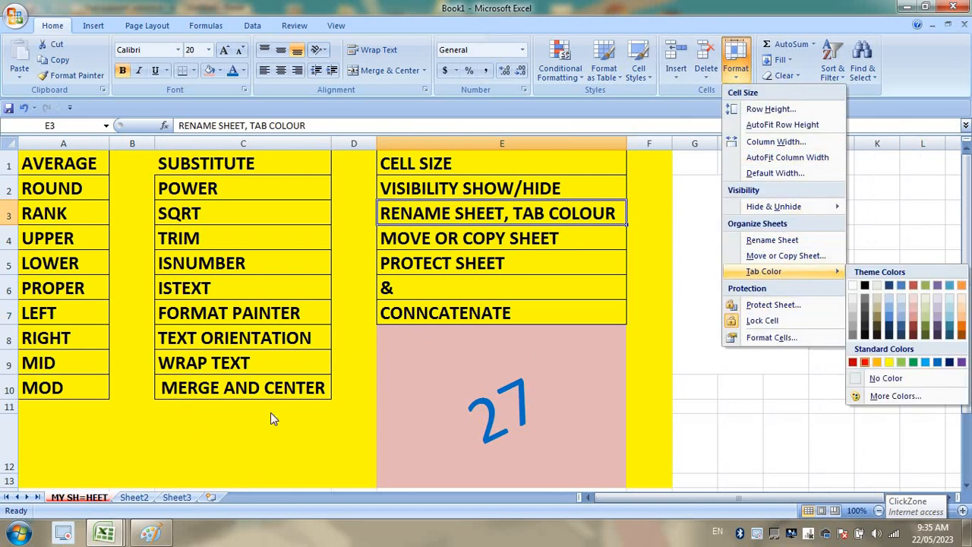
pyautogui.click(148, 498)
pyautogui.click(137, 498)
pyautogui.click(175, 498)
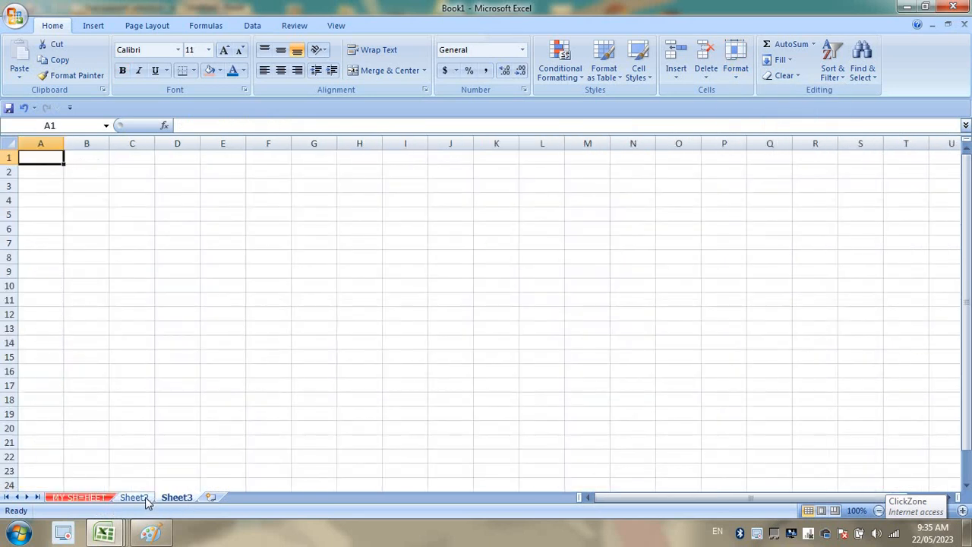
pyautogui.click(146, 497)
pyautogui.click(176, 498)
pyautogui.click(211, 498)
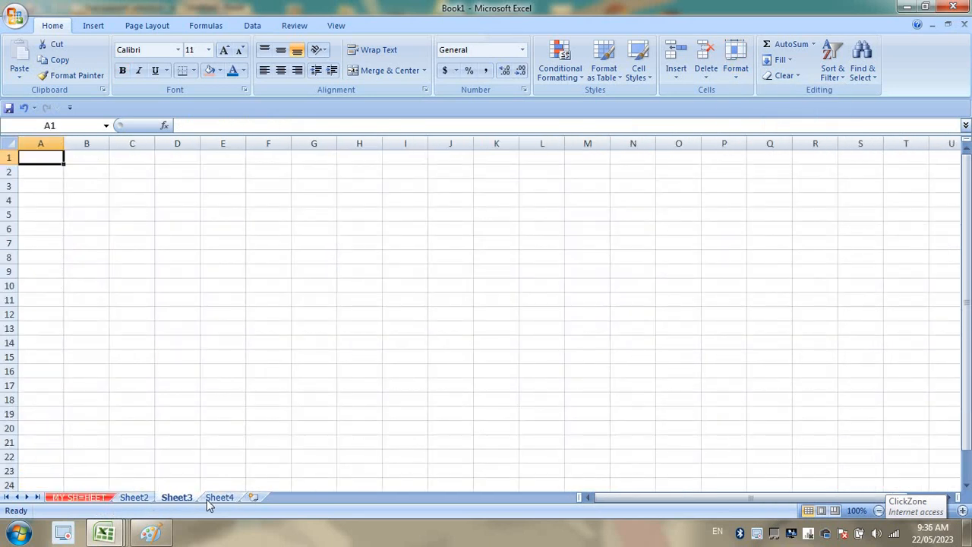
# Check the empty Sheet4, then go back to MY SH=HEET and open its tab menu.
pyautogui.click(211, 500)
pyautogui.click(76, 498)
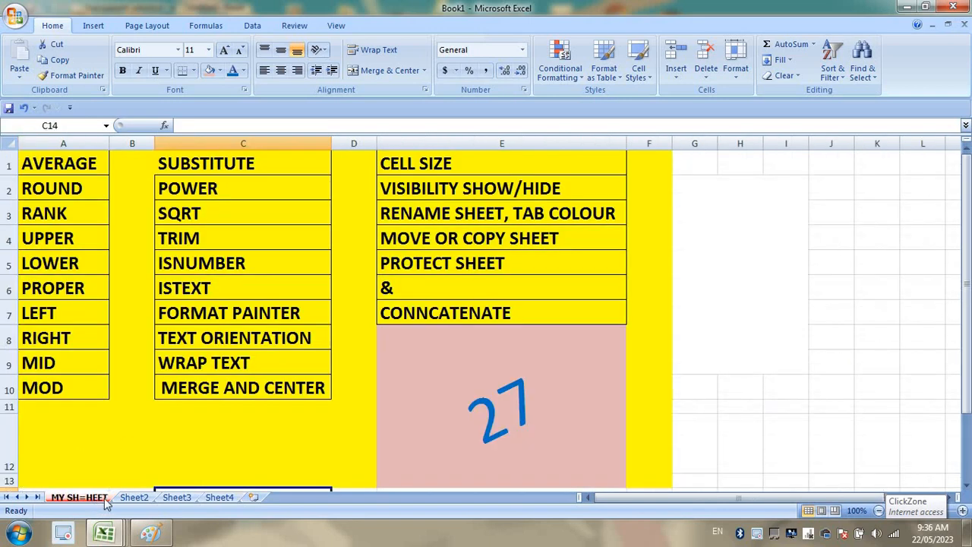
pyautogui.click(217, 498)
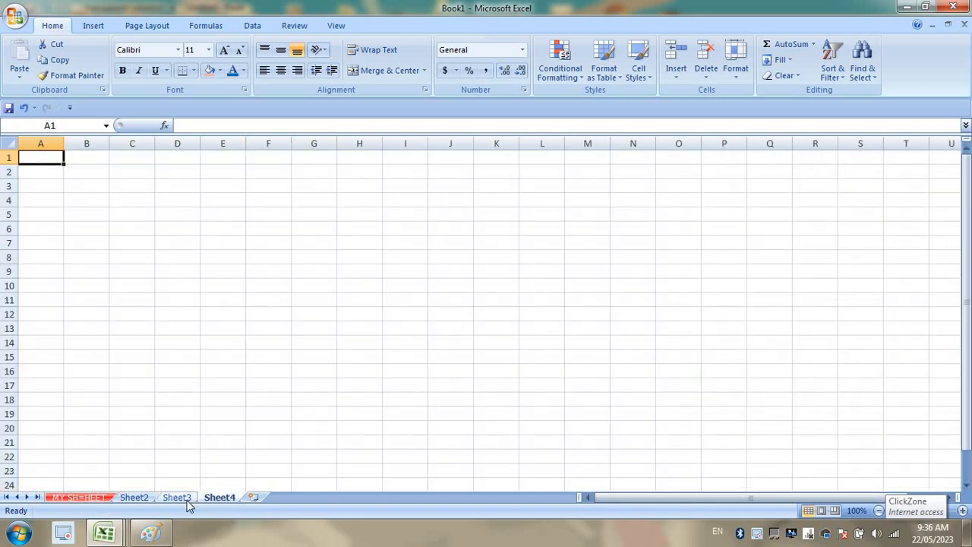
pyautogui.click(97, 498)
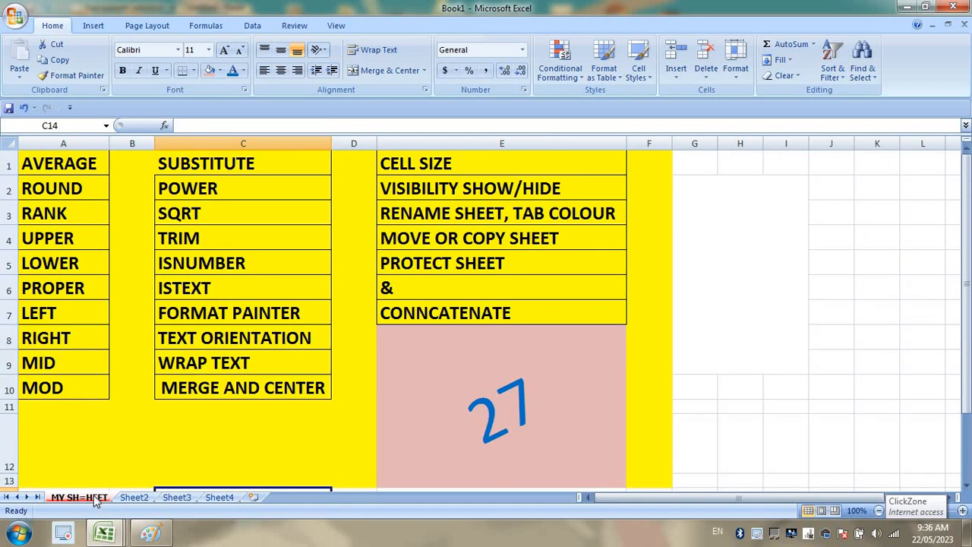
pyautogui.rightClick(94, 497)
pyautogui.click(85, 498)
pyautogui.rightClick(85, 498)
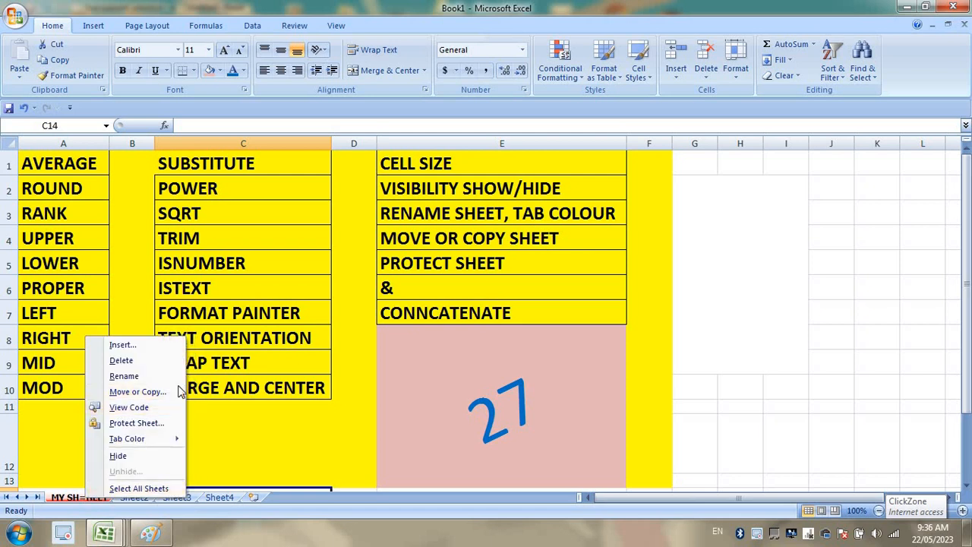
# Copy MY SH=HEET to the end of the workbook as MY SH=HEET (2).
pyautogui.click(735, 73)
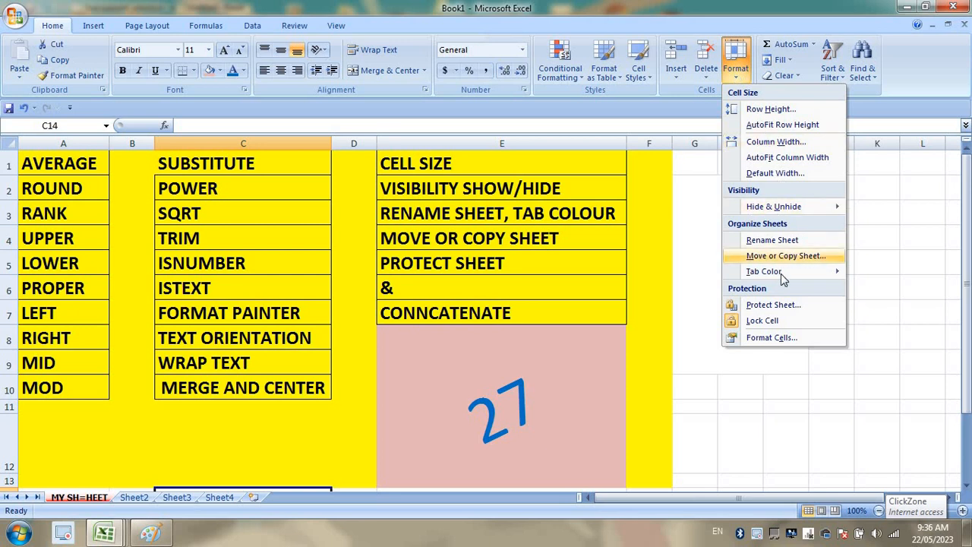
pyautogui.click(803, 262)
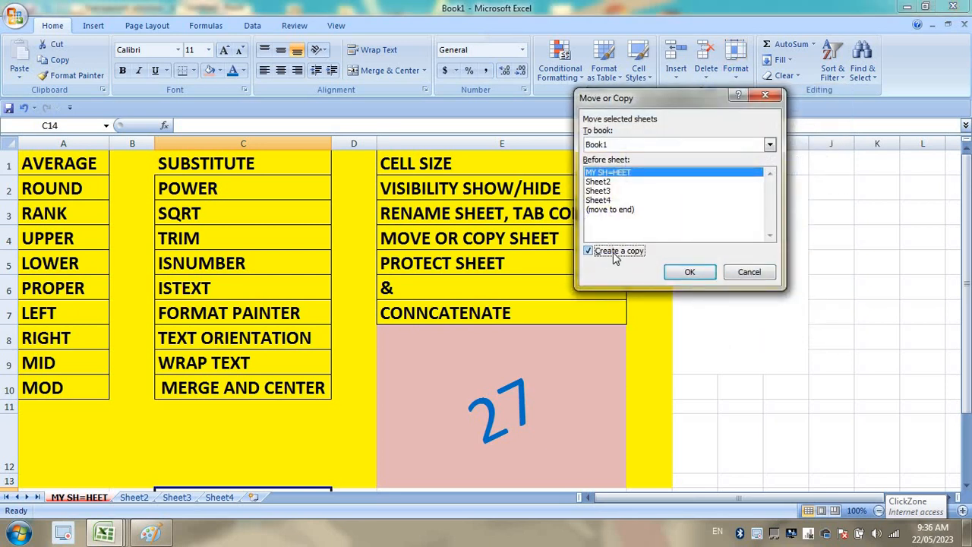
pyautogui.click(628, 212)
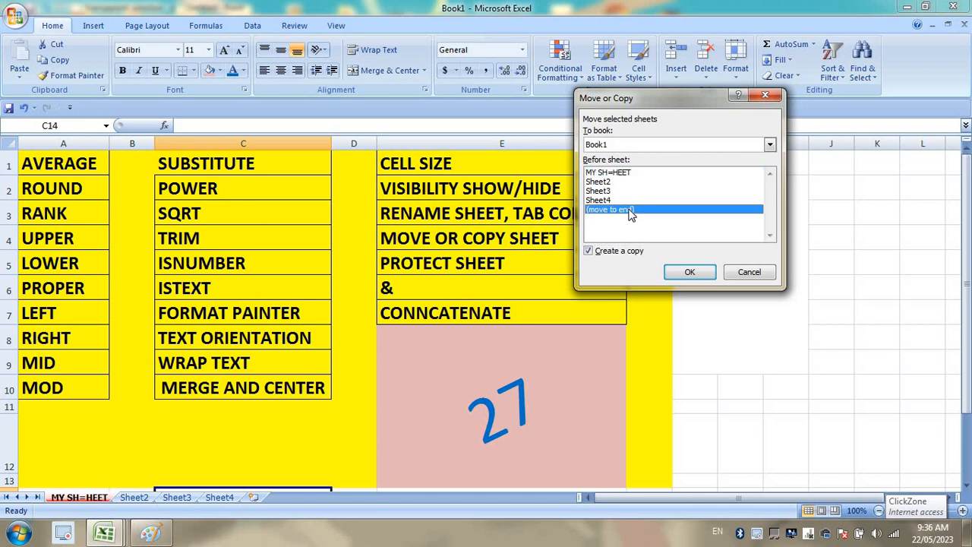
pyautogui.click(691, 272)
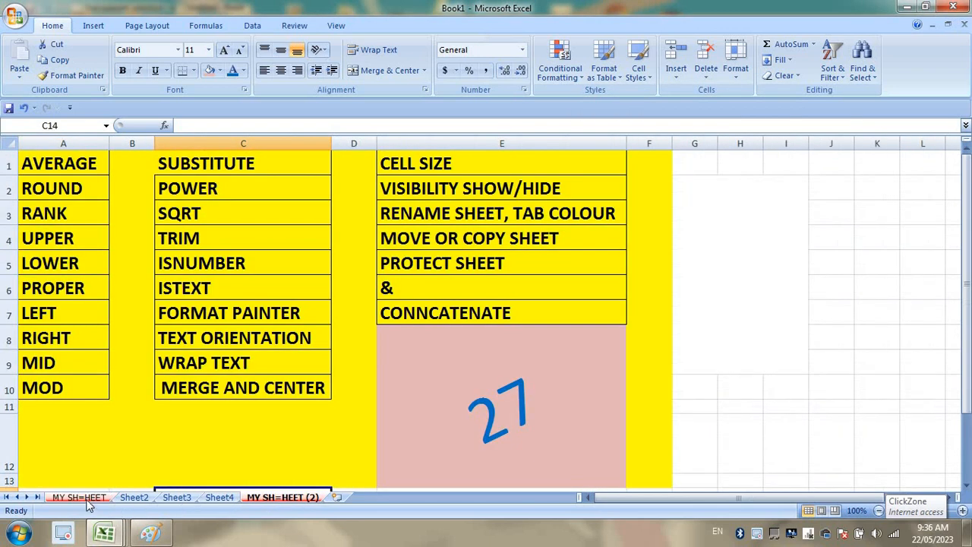
# Move the MY SH=HEET (2) tab between Sheet2 and Sheet3.
pyautogui.click(79, 498)
pyautogui.click(134, 498)
pyautogui.click(176, 497)
pyautogui.click(219, 498)
pyautogui.click(266, 484)
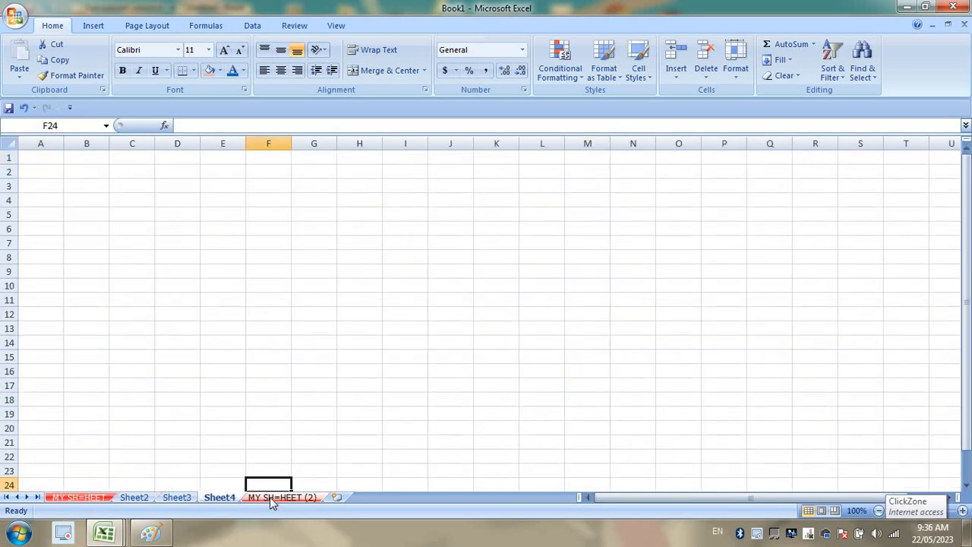
pyautogui.moveTo(270, 497); pyautogui.dragTo(170, 497)
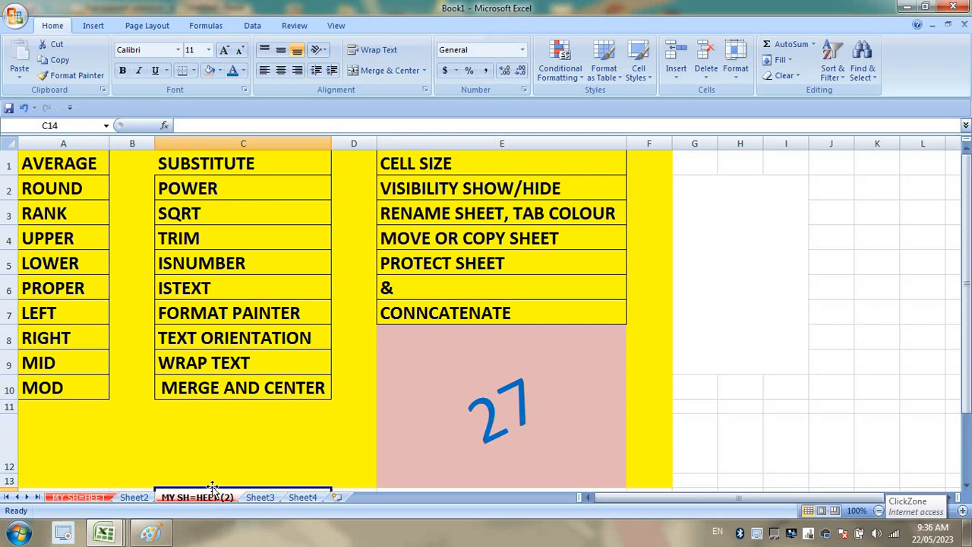
# Create a copy of Sheet2 with Move or Copy.
pyautogui.click(134, 497)
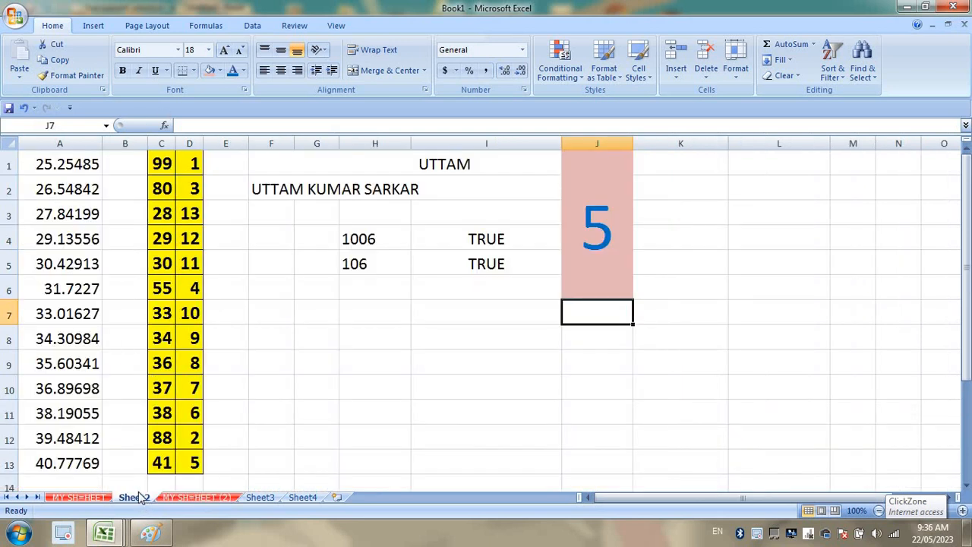
pyautogui.rightClick(137, 500)
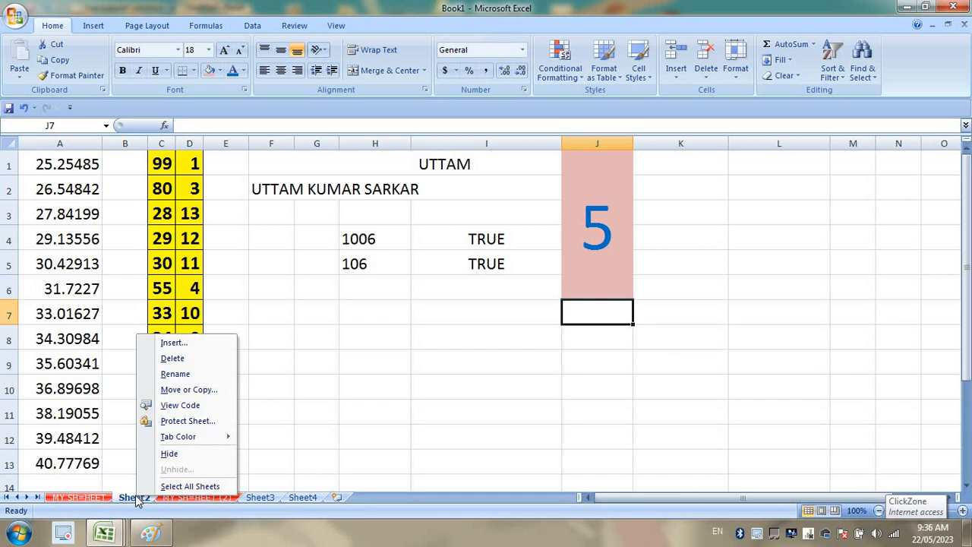
pyautogui.click(213, 391)
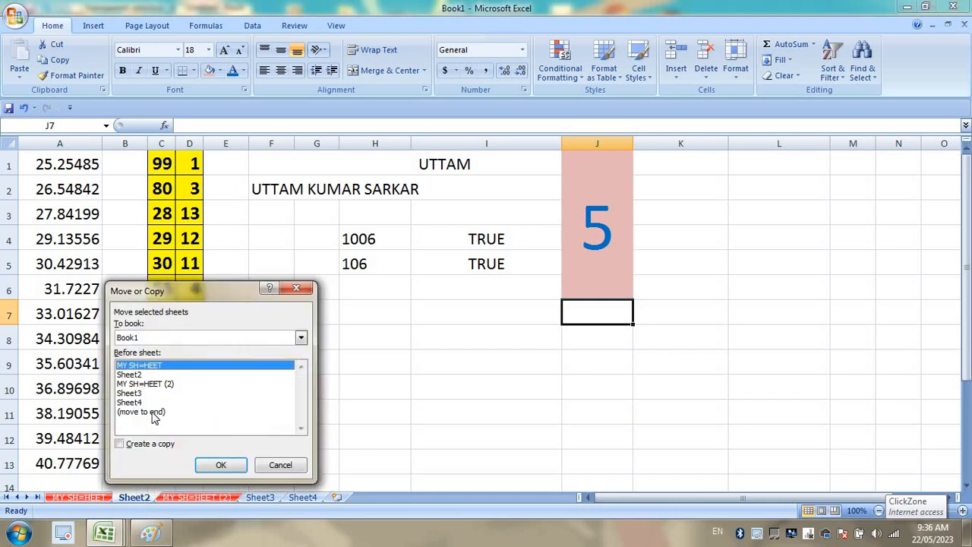
pyautogui.click(221, 464)
# Place the Sheet2 (2) tab between MY SH=HEET and Sheet2.
pyautogui.click(159, 502)
pyautogui.click(182, 501)
pyautogui.click(158, 502)
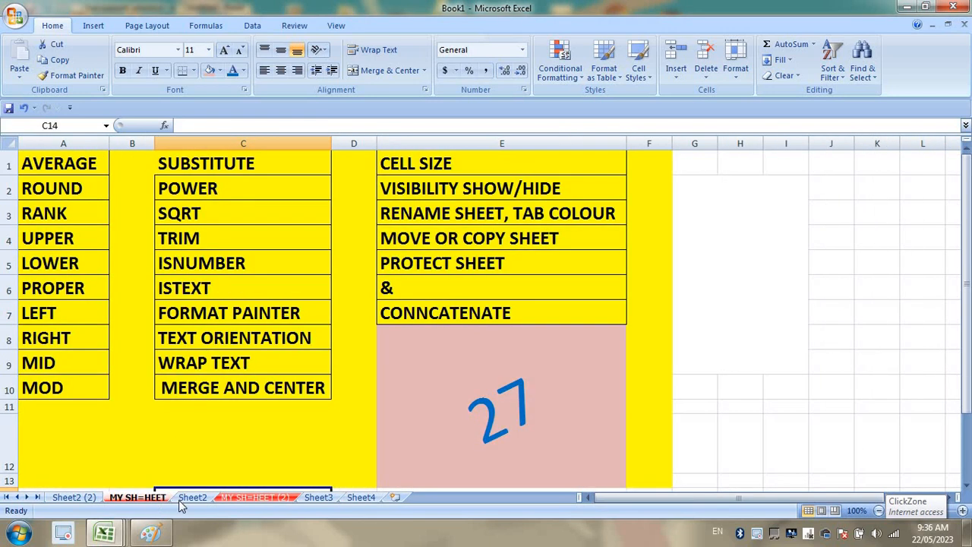
pyautogui.click(183, 502)
pyautogui.click(238, 501)
pyautogui.click(189, 501)
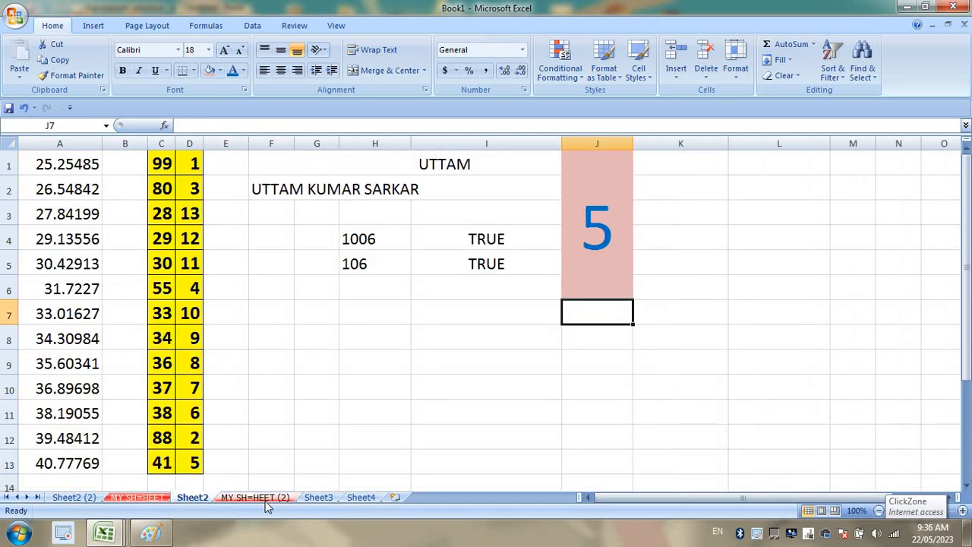
pyautogui.click(71, 500)
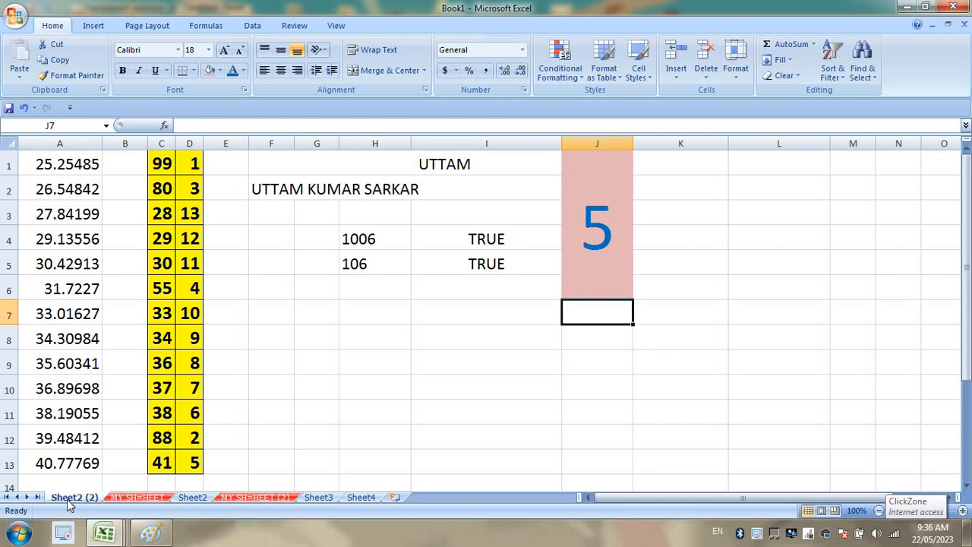
pyautogui.moveTo(191, 495); pyautogui.dragTo(190, 497)
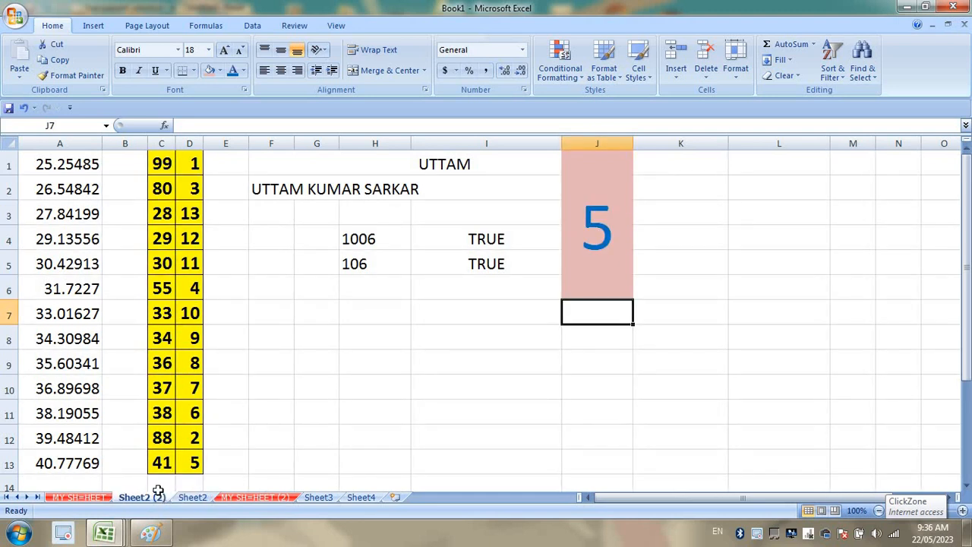
pyautogui.click(79, 496)
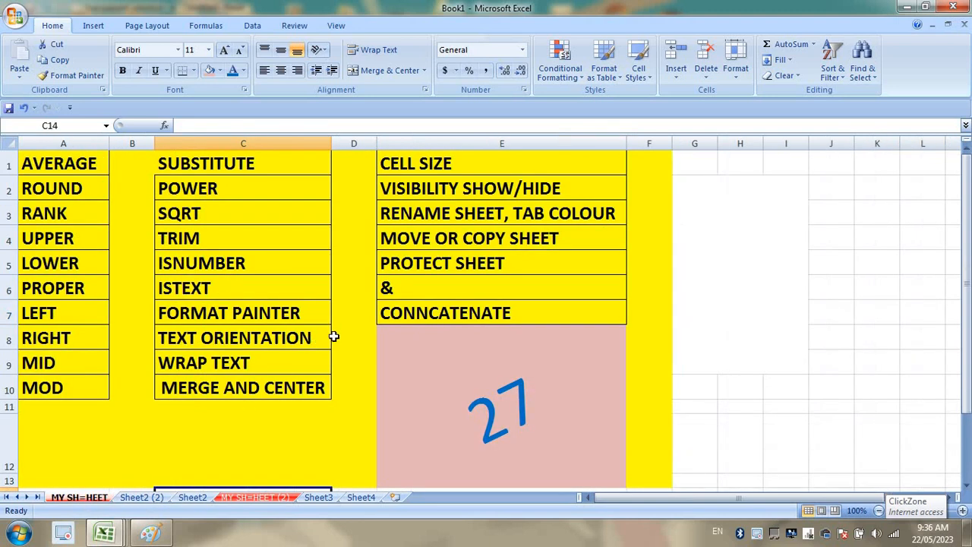
# Save the workbook with the file name 'MY EXCEL'.
pyautogui.click(487, 187)
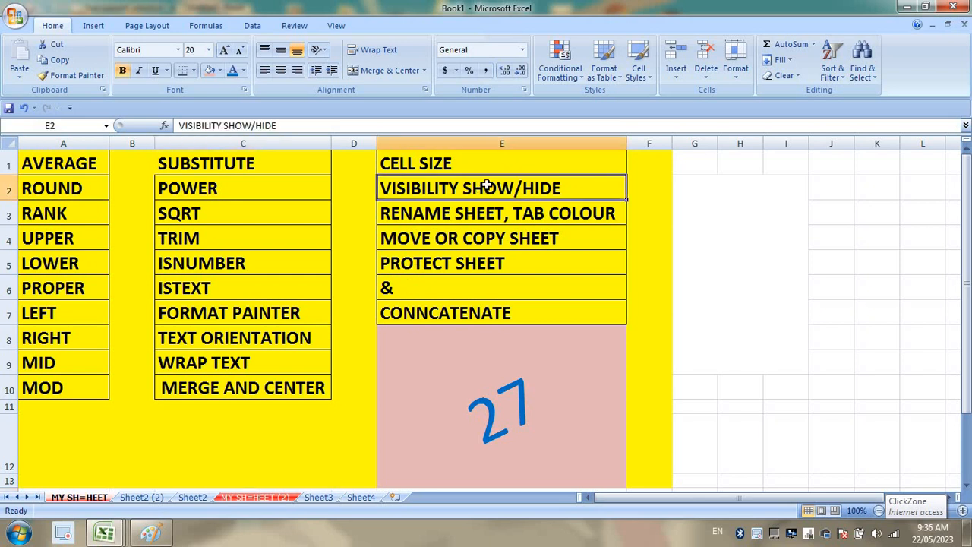
pyautogui.click(481, 258)
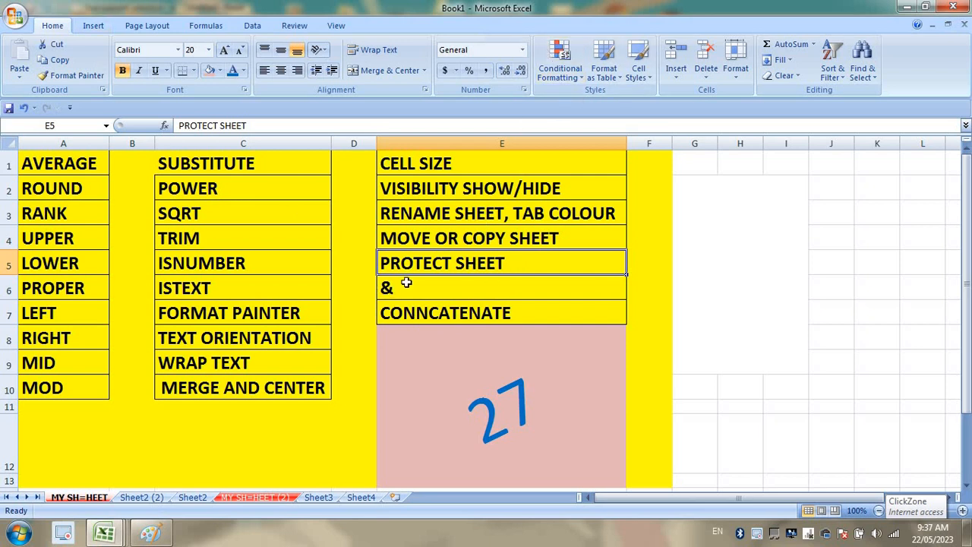
pyautogui.click(7, 14)
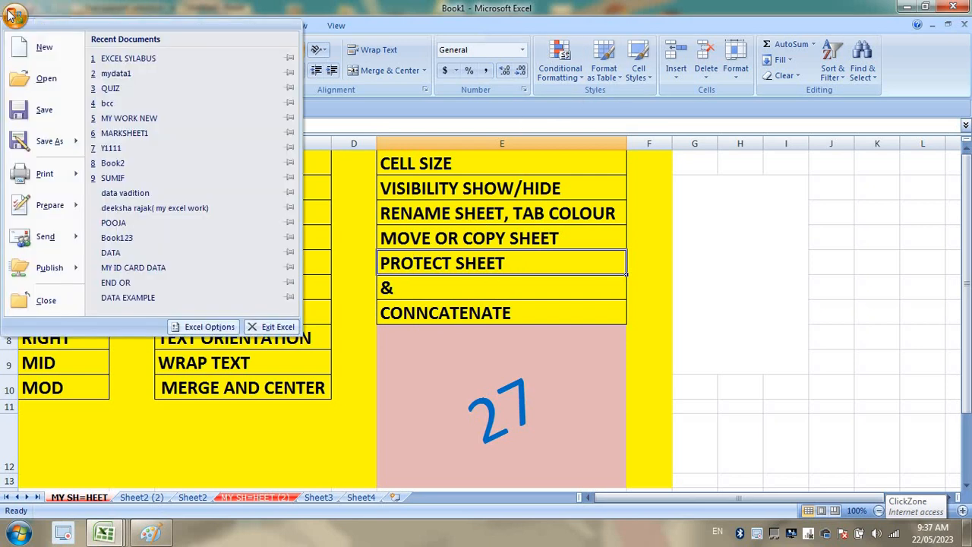
pyautogui.press('Escape')
pyautogui.hotkey('ctrl', 's')
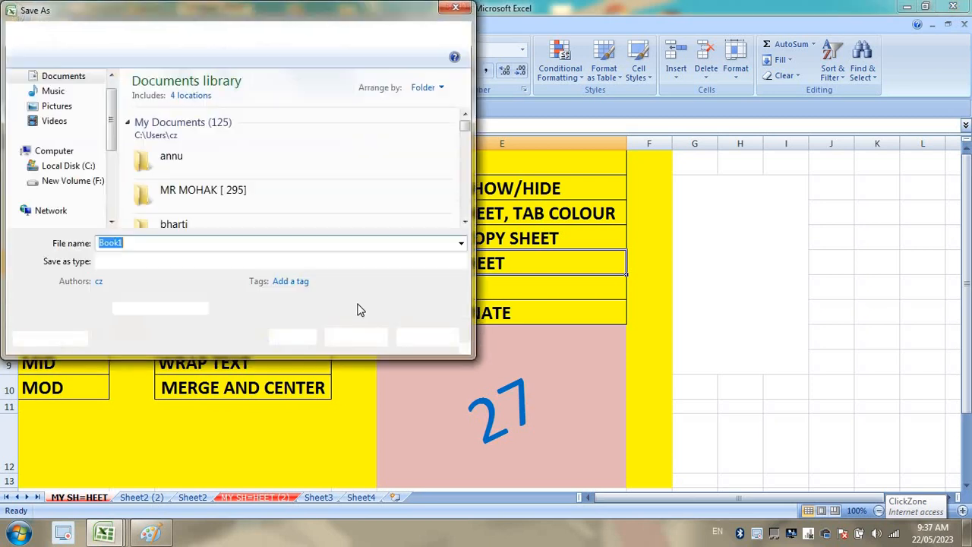
pyautogui.write('M')
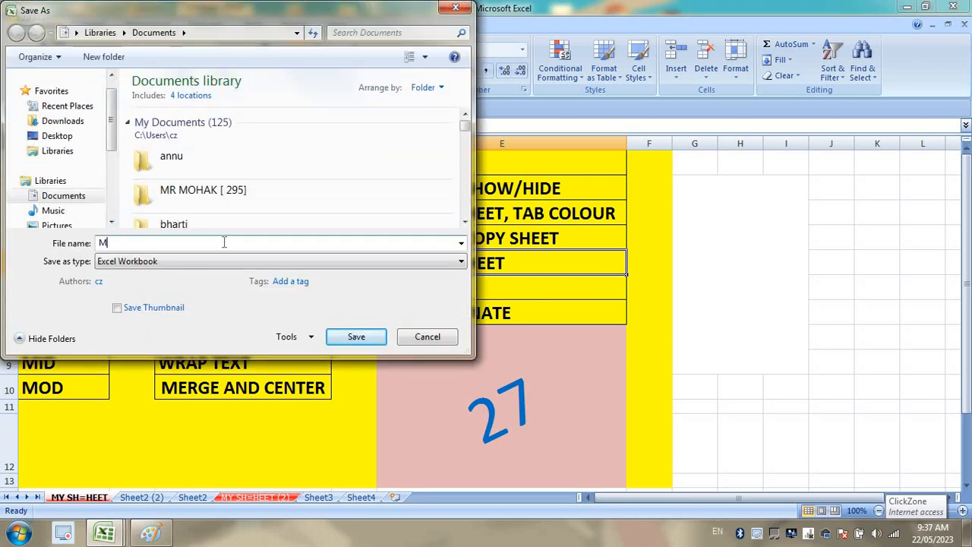
pyautogui.write('Y EXC')
pyautogui.press('BackSpace')
pyautogui.write('CEL')
pyautogui.press('Return')
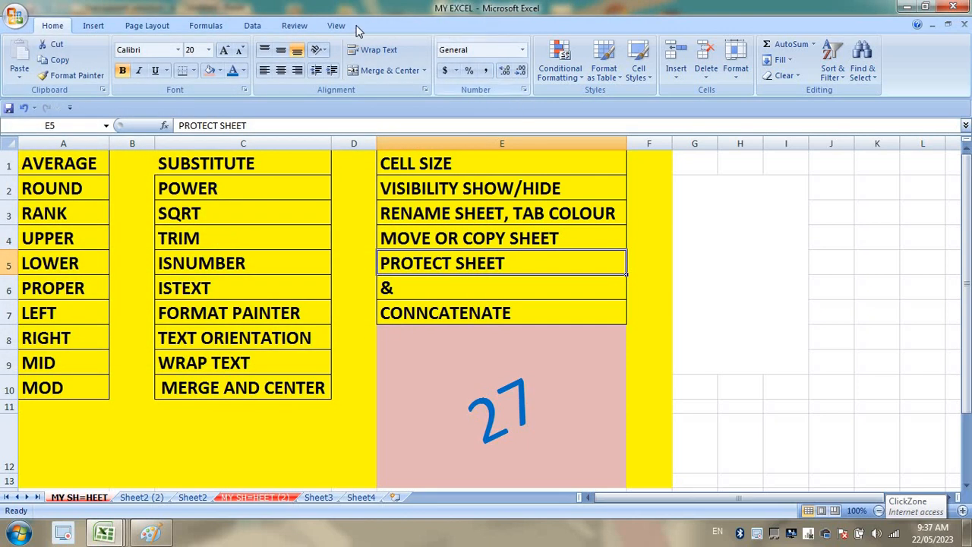
# Protect MY SH=HEET with a confirmed password, disallowing cell selection, via Review > Protect Sheet.
pyautogui.click(298, 28)
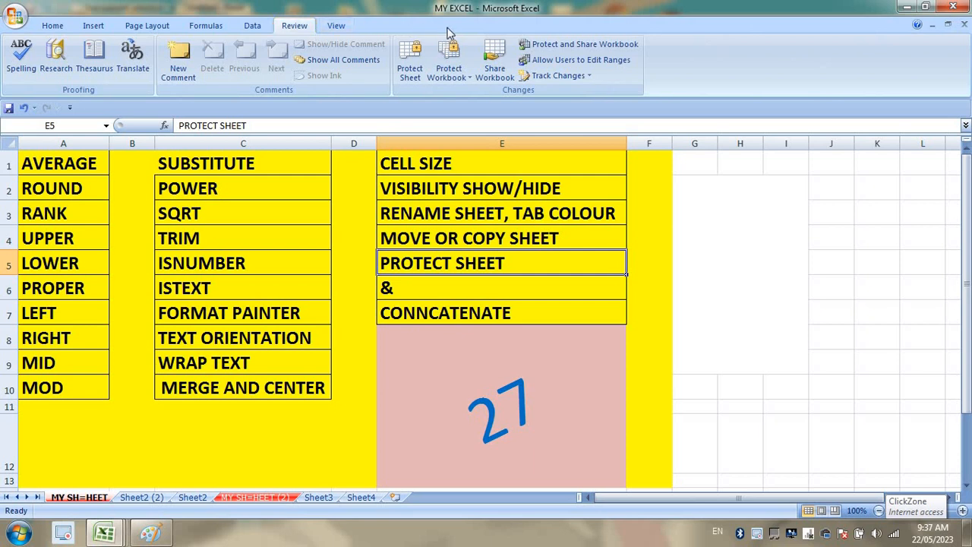
pyautogui.click(409, 60)
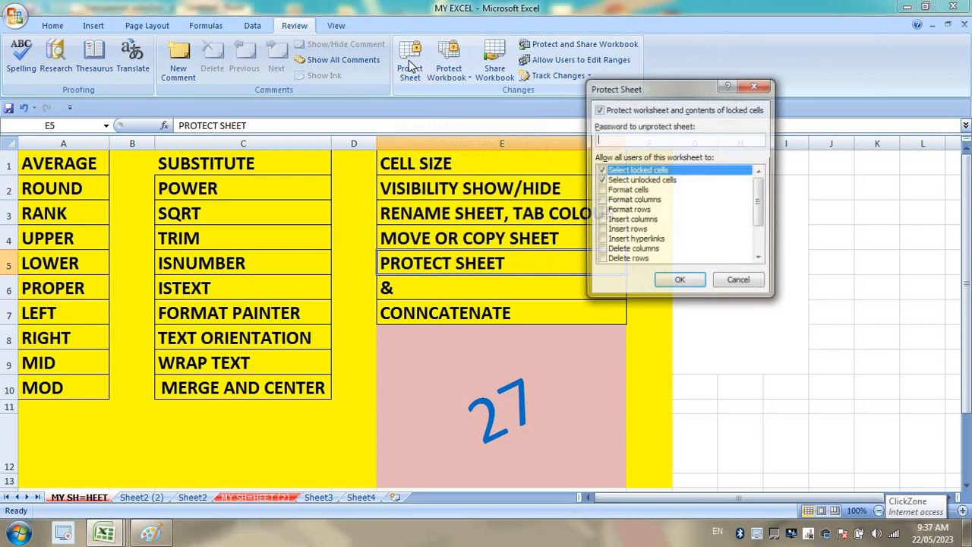
pyautogui.click(601, 181)
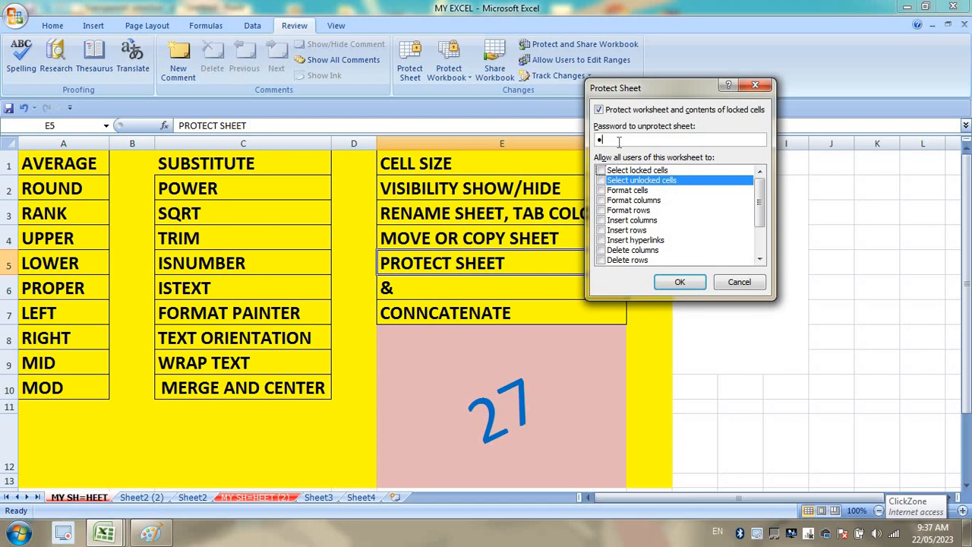
pyautogui.click(681, 281)
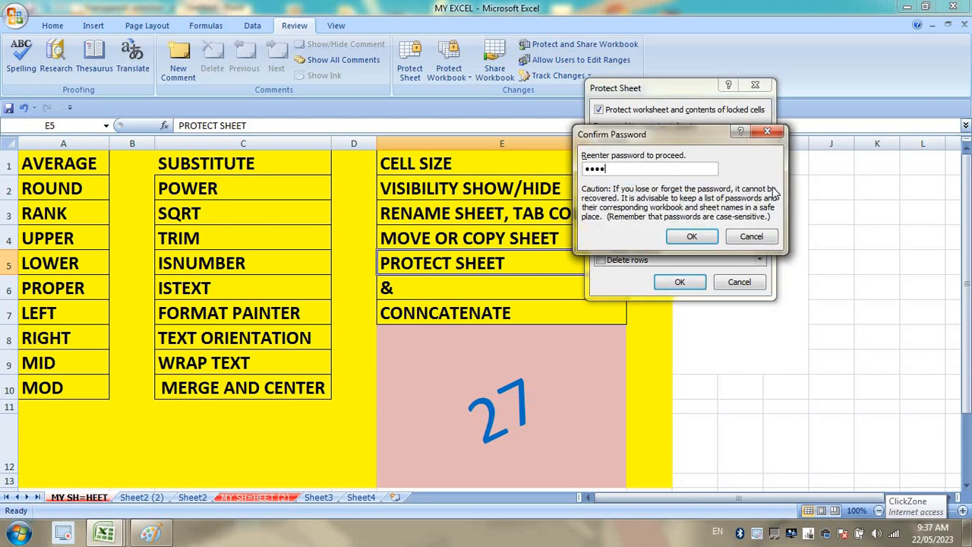
pyautogui.click(691, 236)
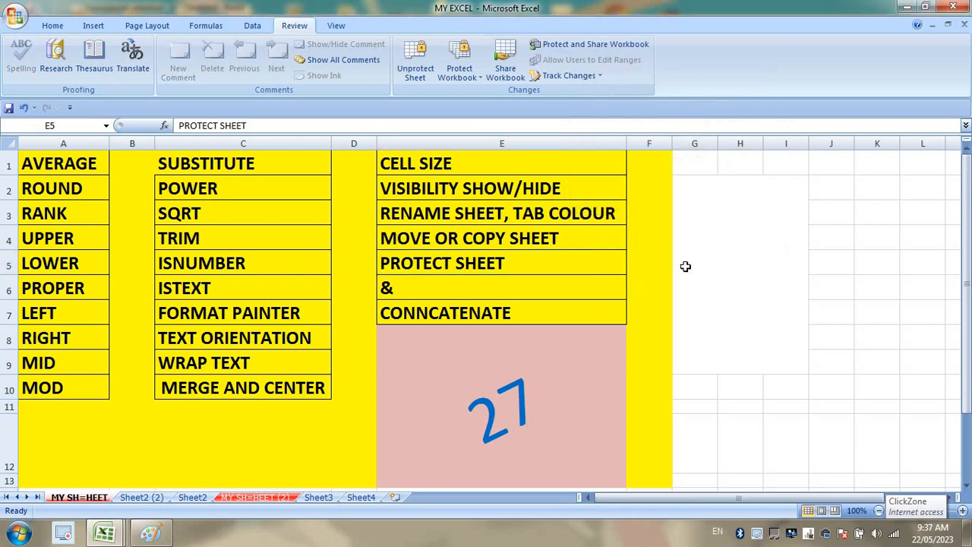
# Close MY EXCEL saving changes, then reopen it from Recent Documents.
pyautogui.click(963, 24)
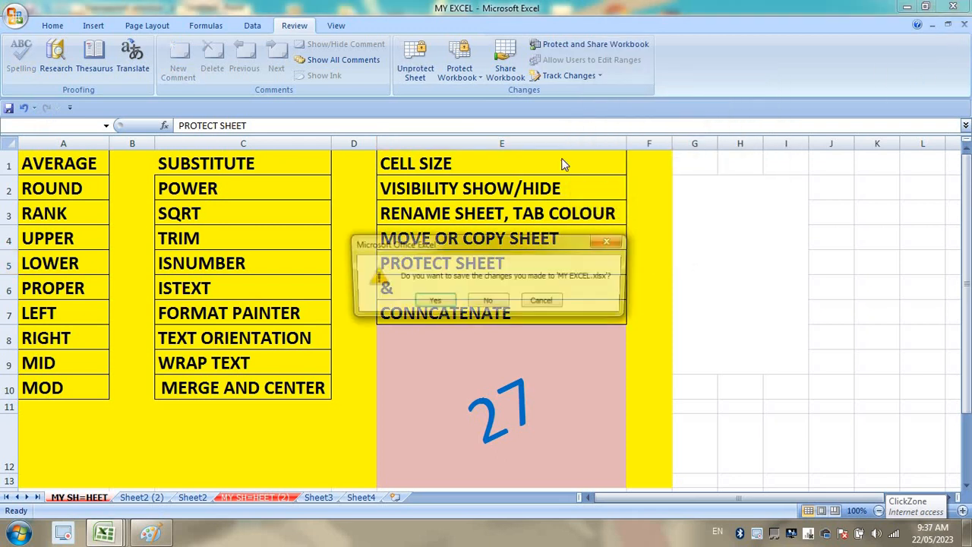
pyautogui.press('Return')
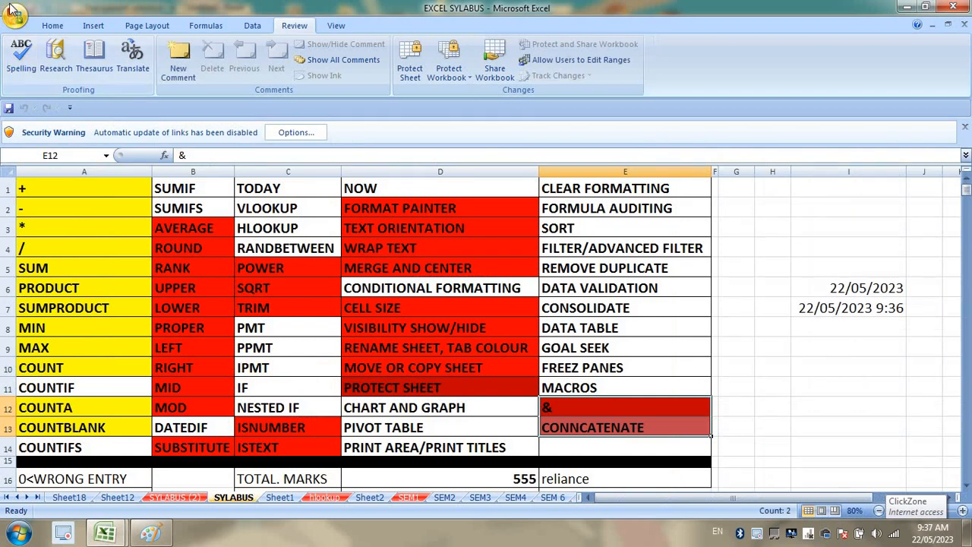
pyautogui.click(15, 15)
pyautogui.click(118, 58)
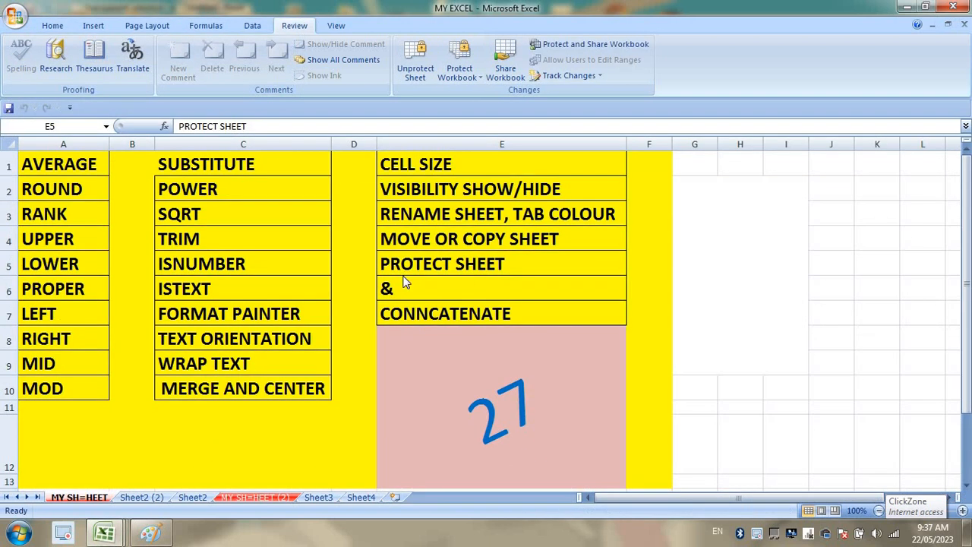
# Try editing three locked cells and dismiss each protected-sheet warning.
pyautogui.doubleClick(466, 279)
pyautogui.click(491, 309)
pyautogui.doubleClick(264, 256)
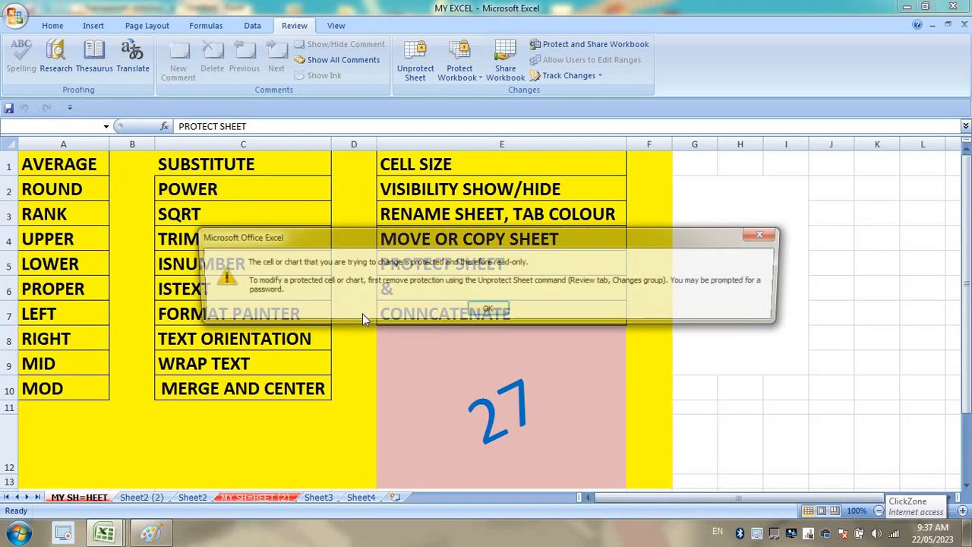
pyautogui.click(487, 310)
pyautogui.doubleClick(225, 256)
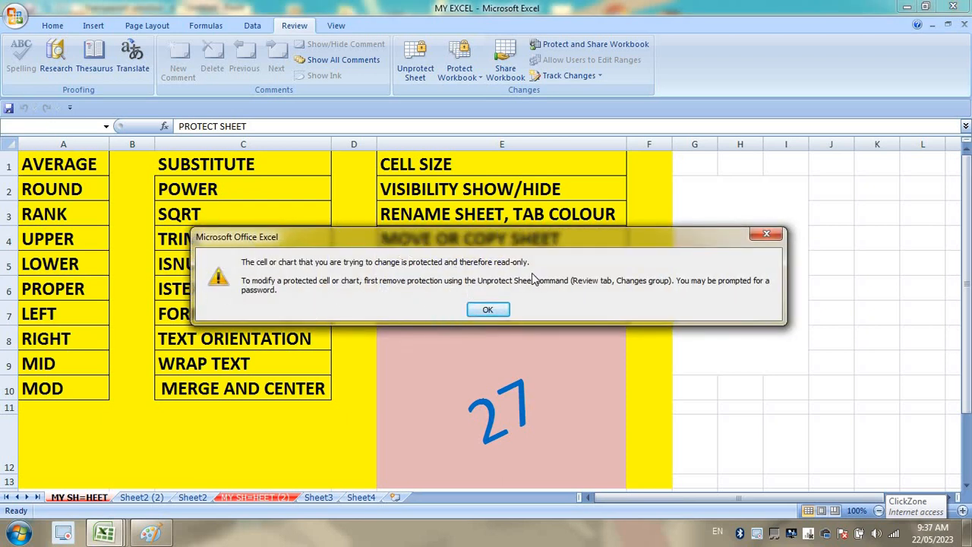
pyautogui.click(494, 309)
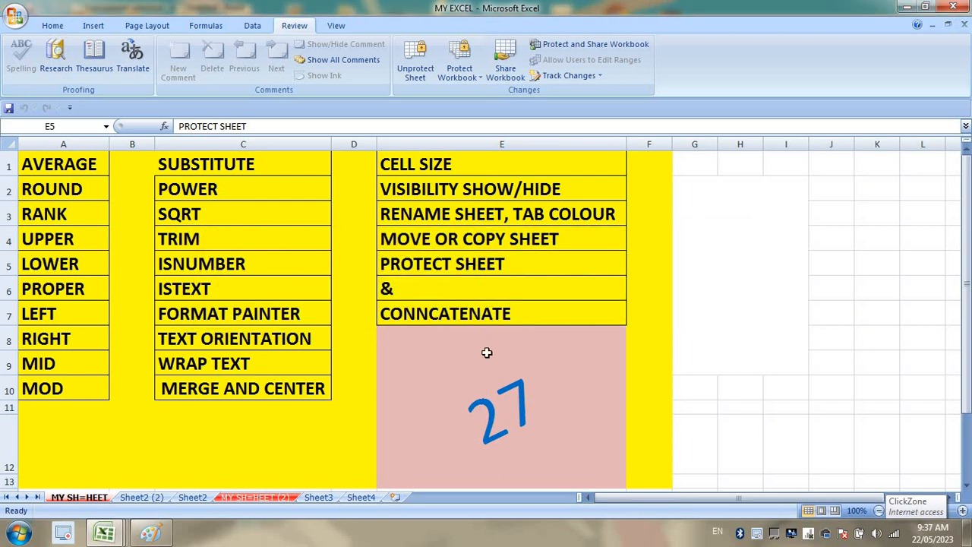